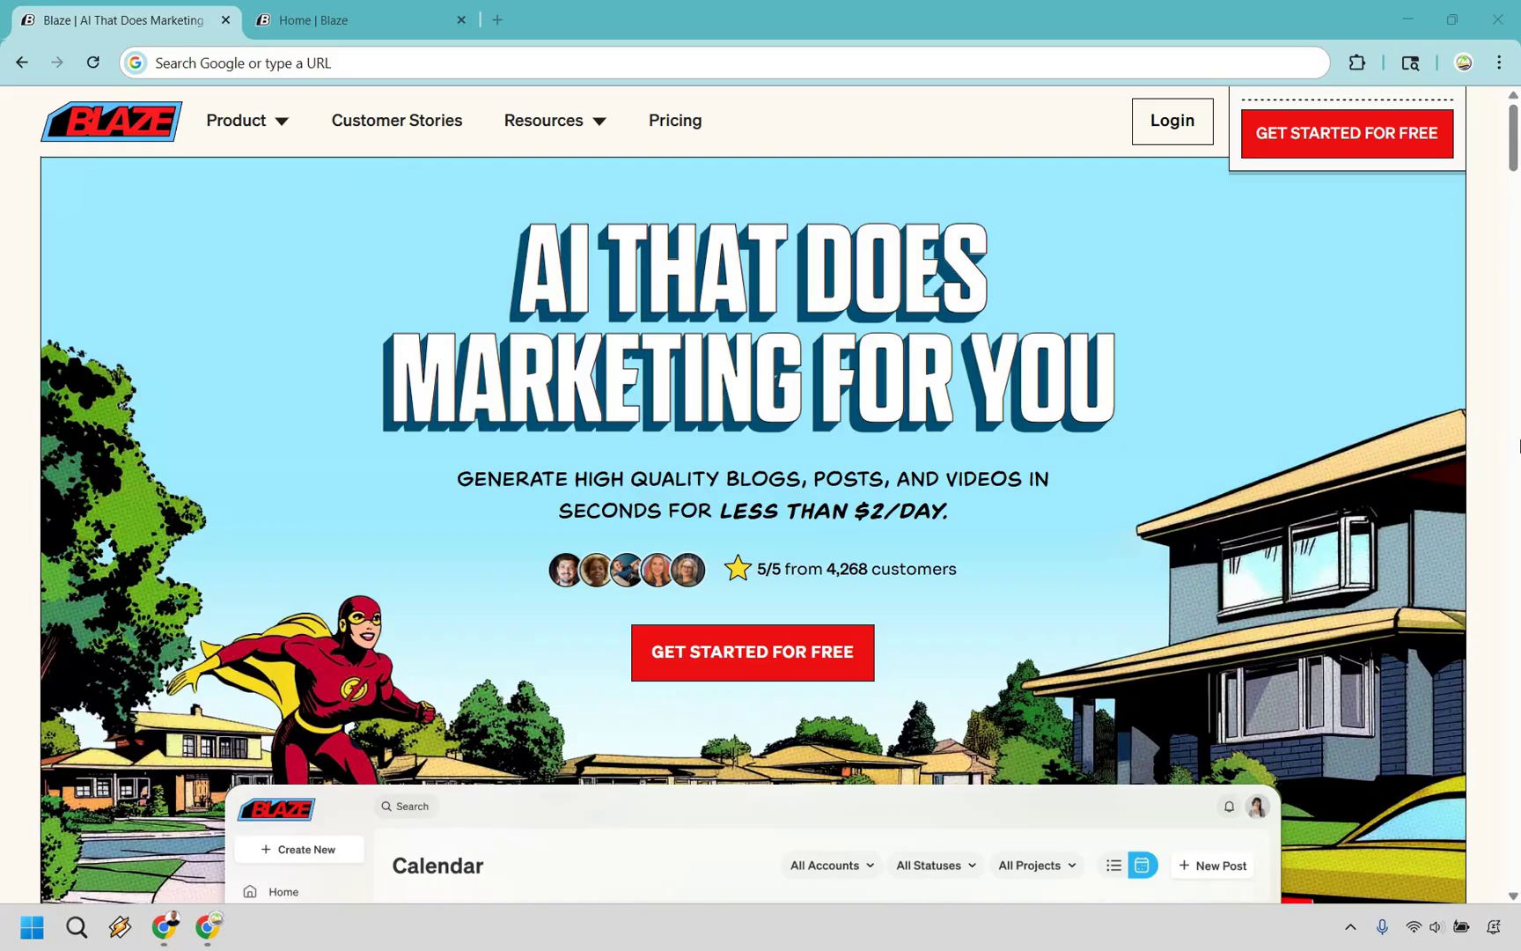
- Switch to the Home | Blaze tab to bring up the Blaze AI dashboard
click(432, 9)
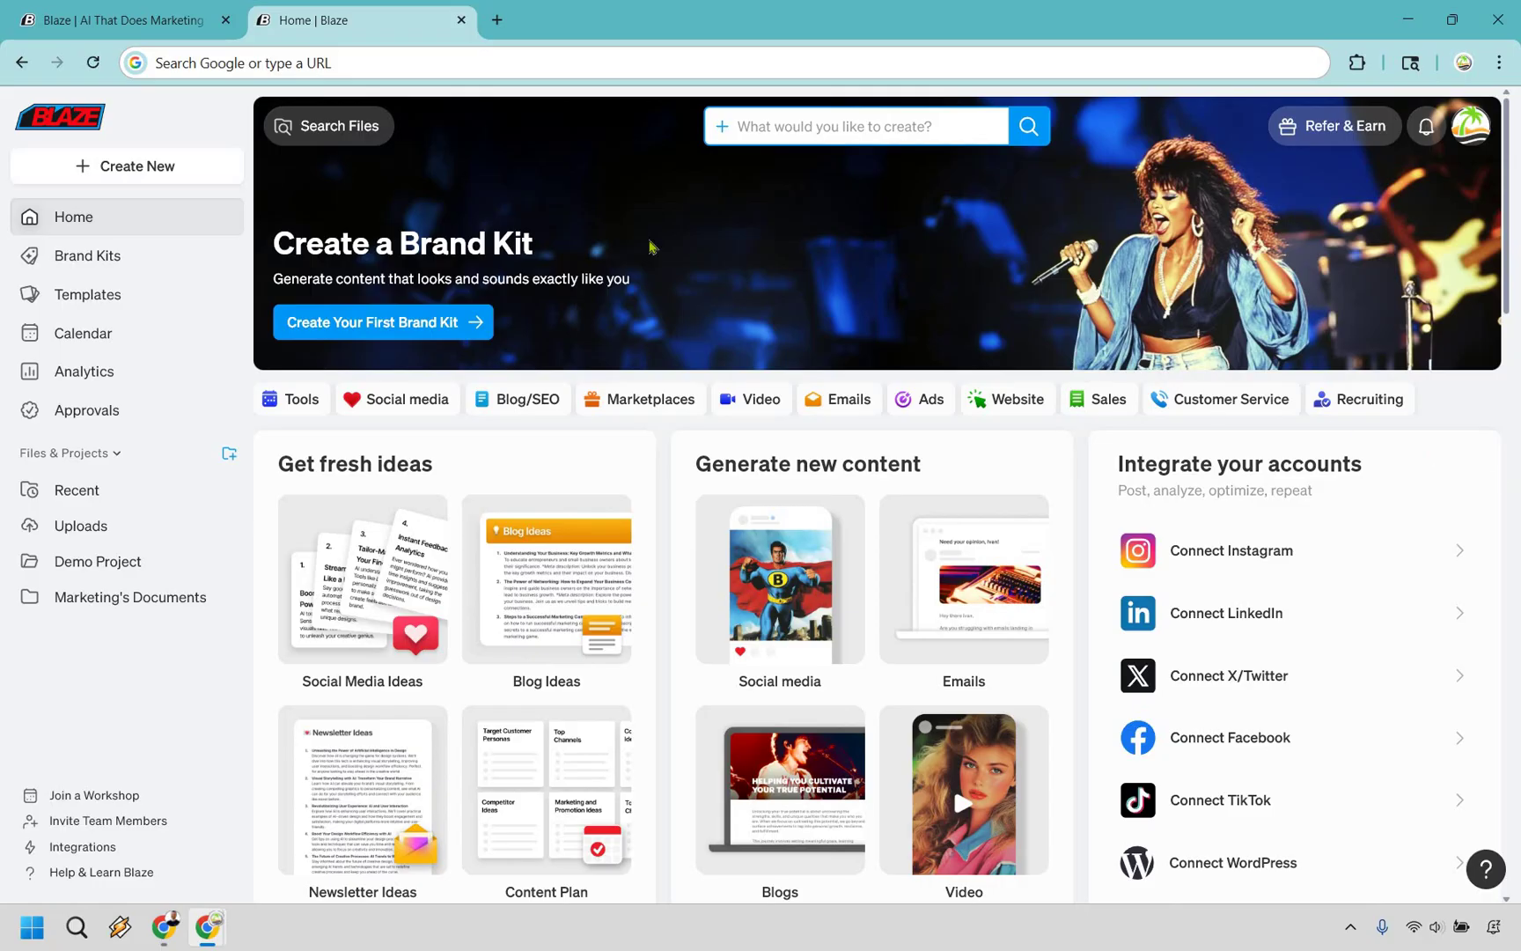
- Generate a new brand kit from the website marketingisl.com
click(85, 258)
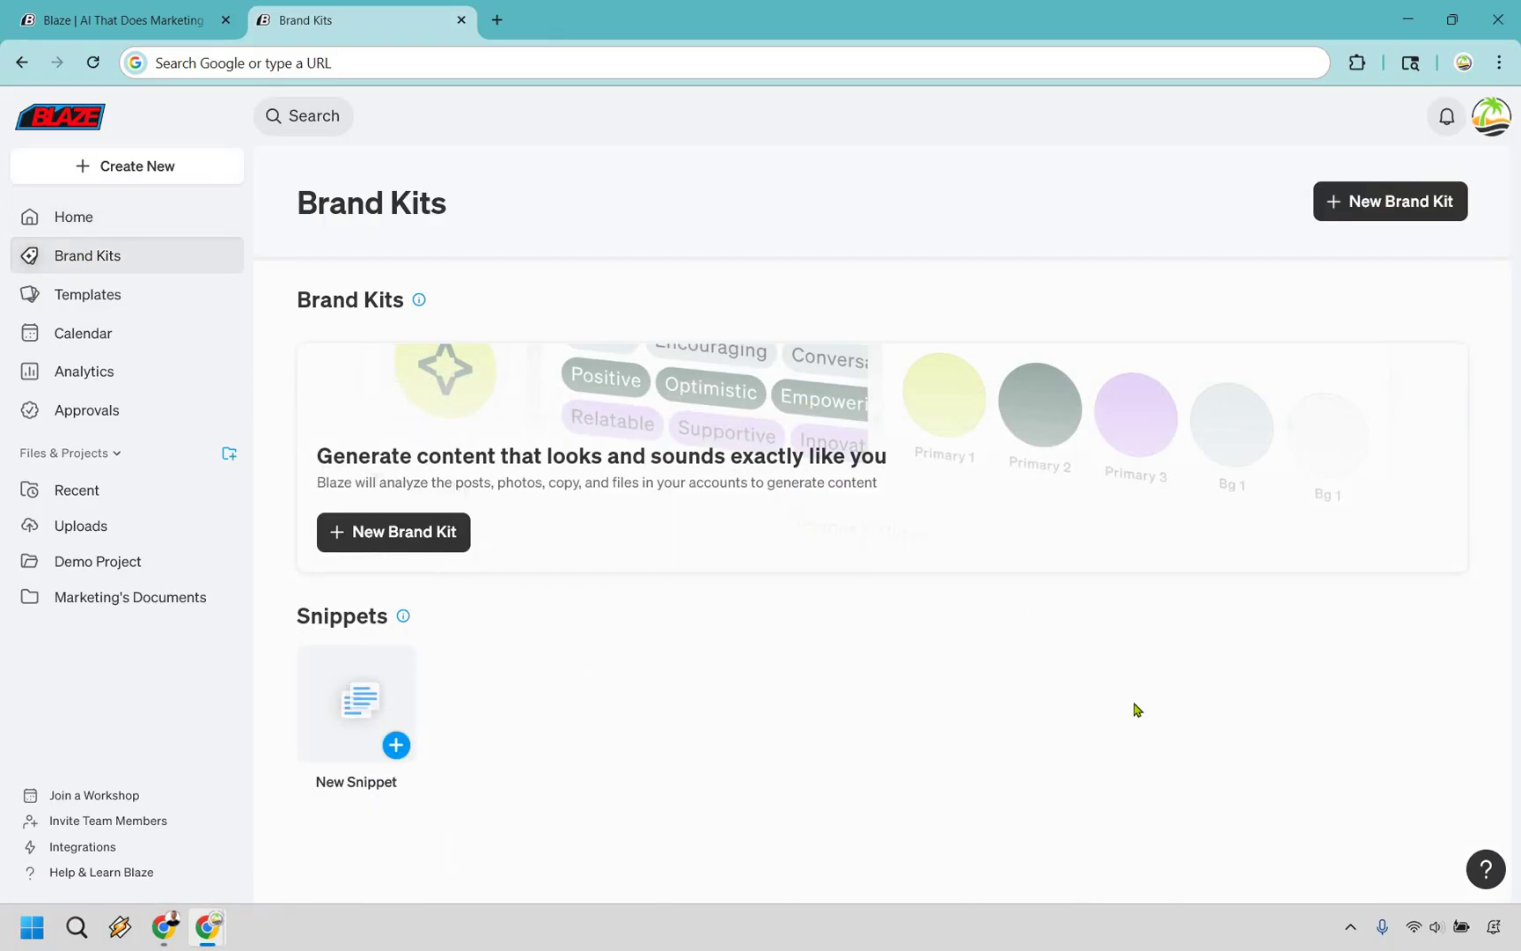
click(430, 534)
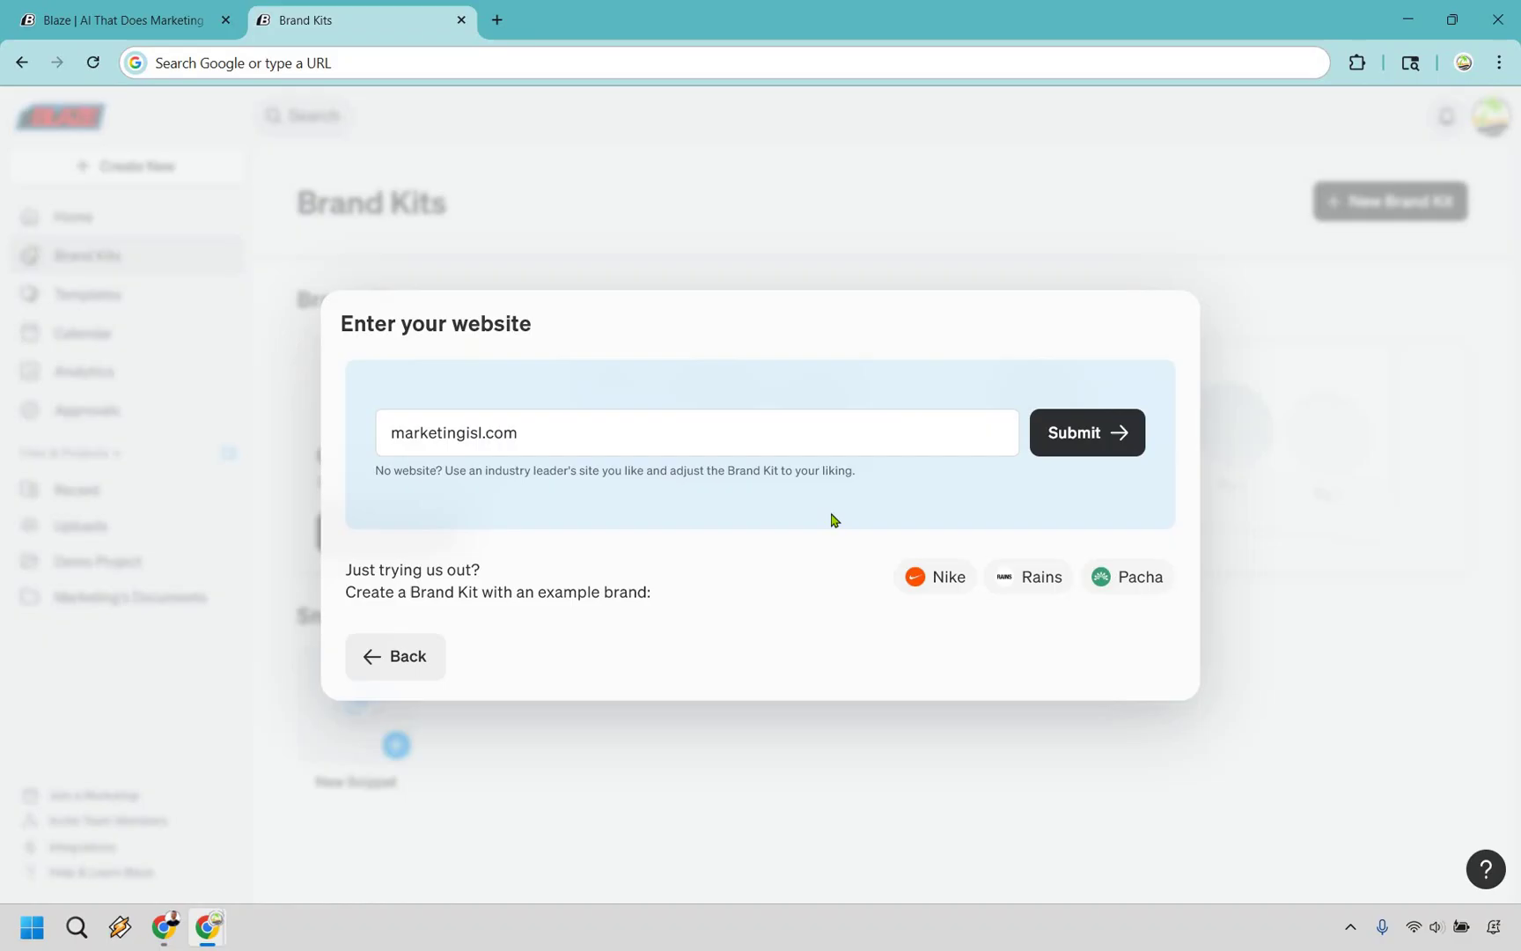
click(1072, 450)
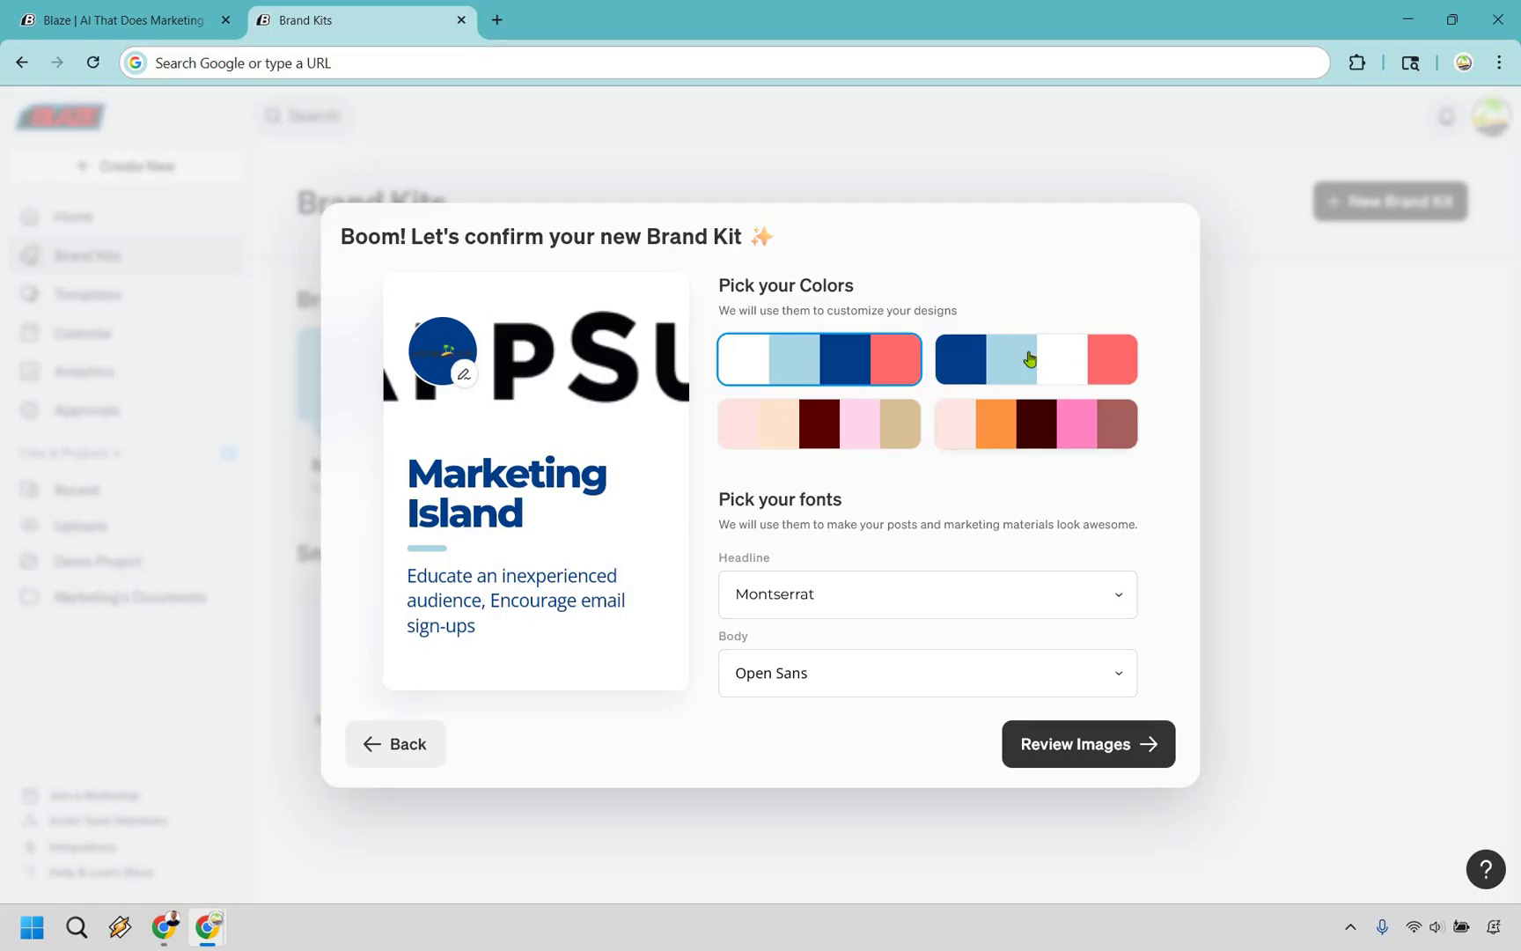
- Pick the dark blue, light blue, white and coral palette and delete the black lettering image
click(985, 361)
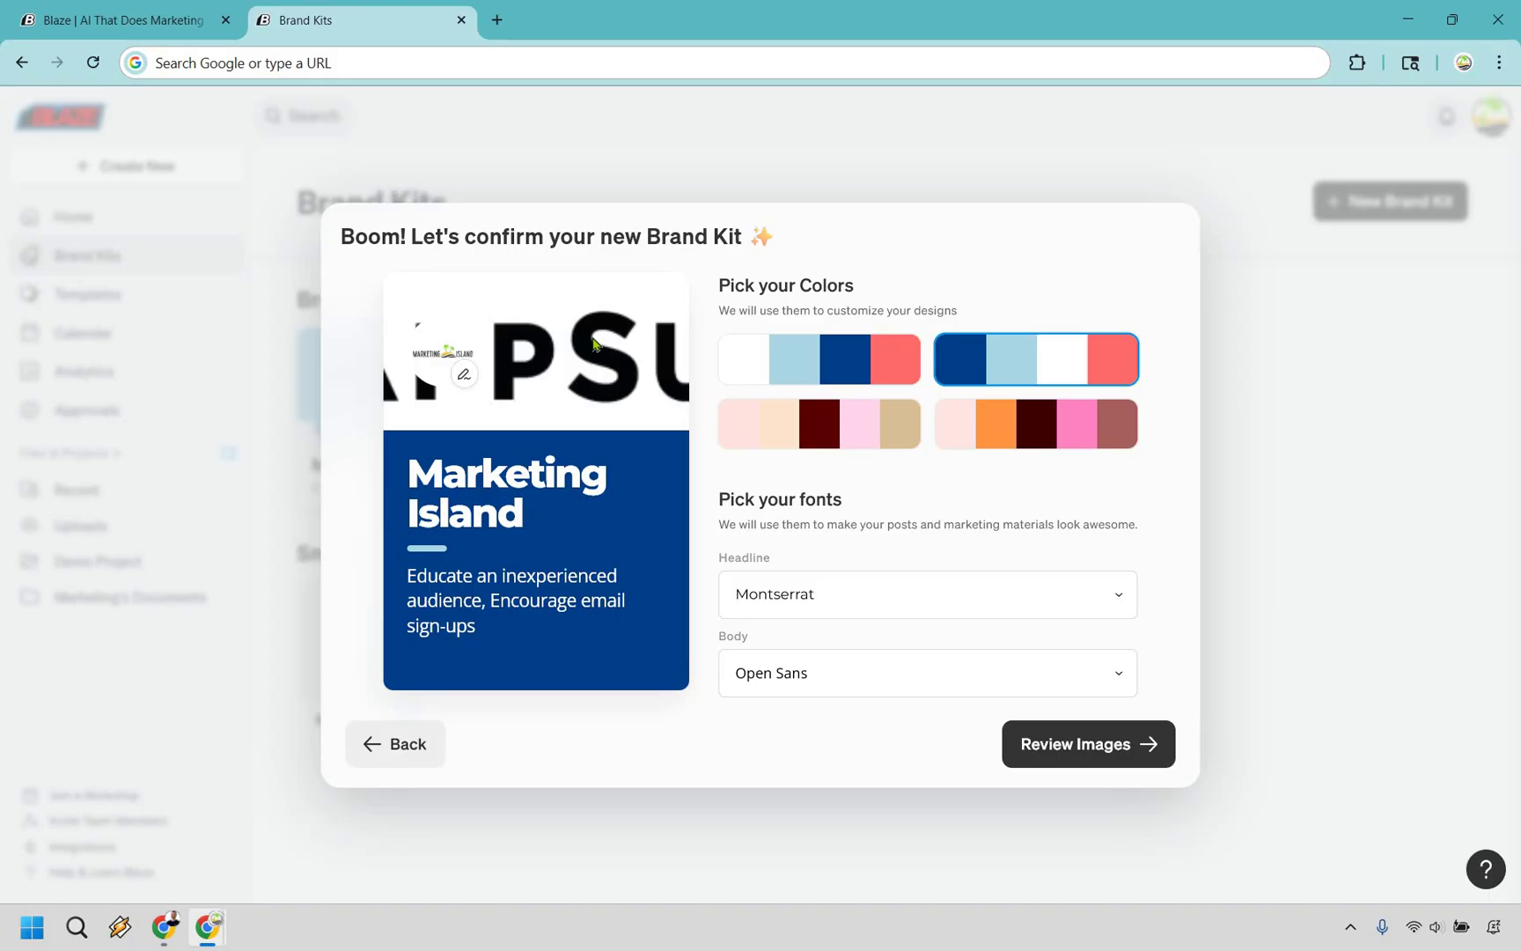
click(1098, 749)
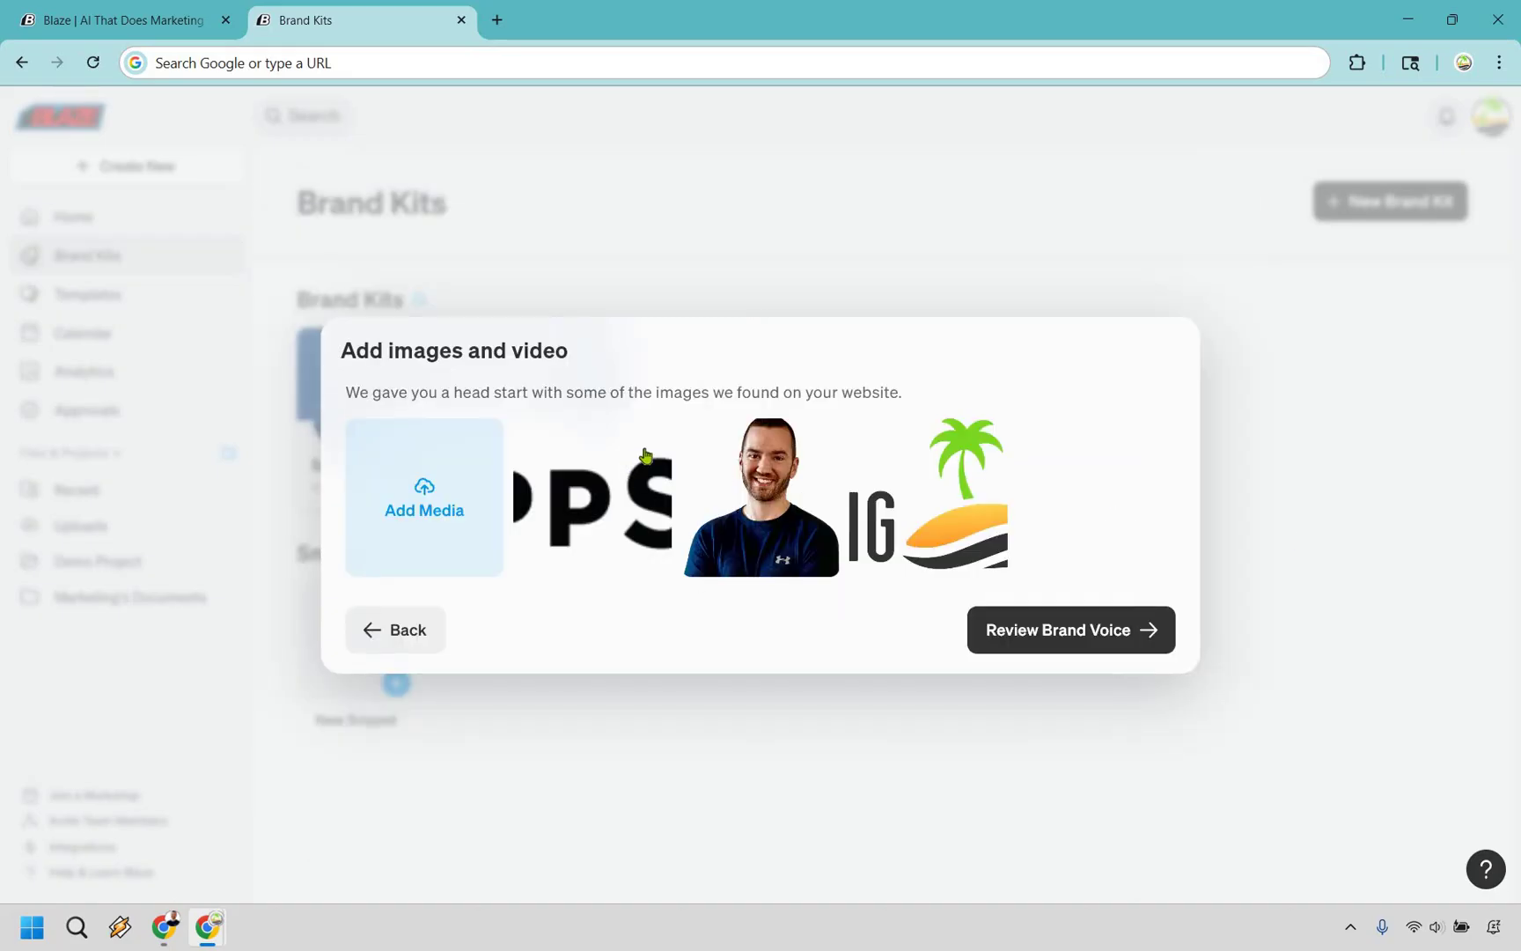
click(647, 443)
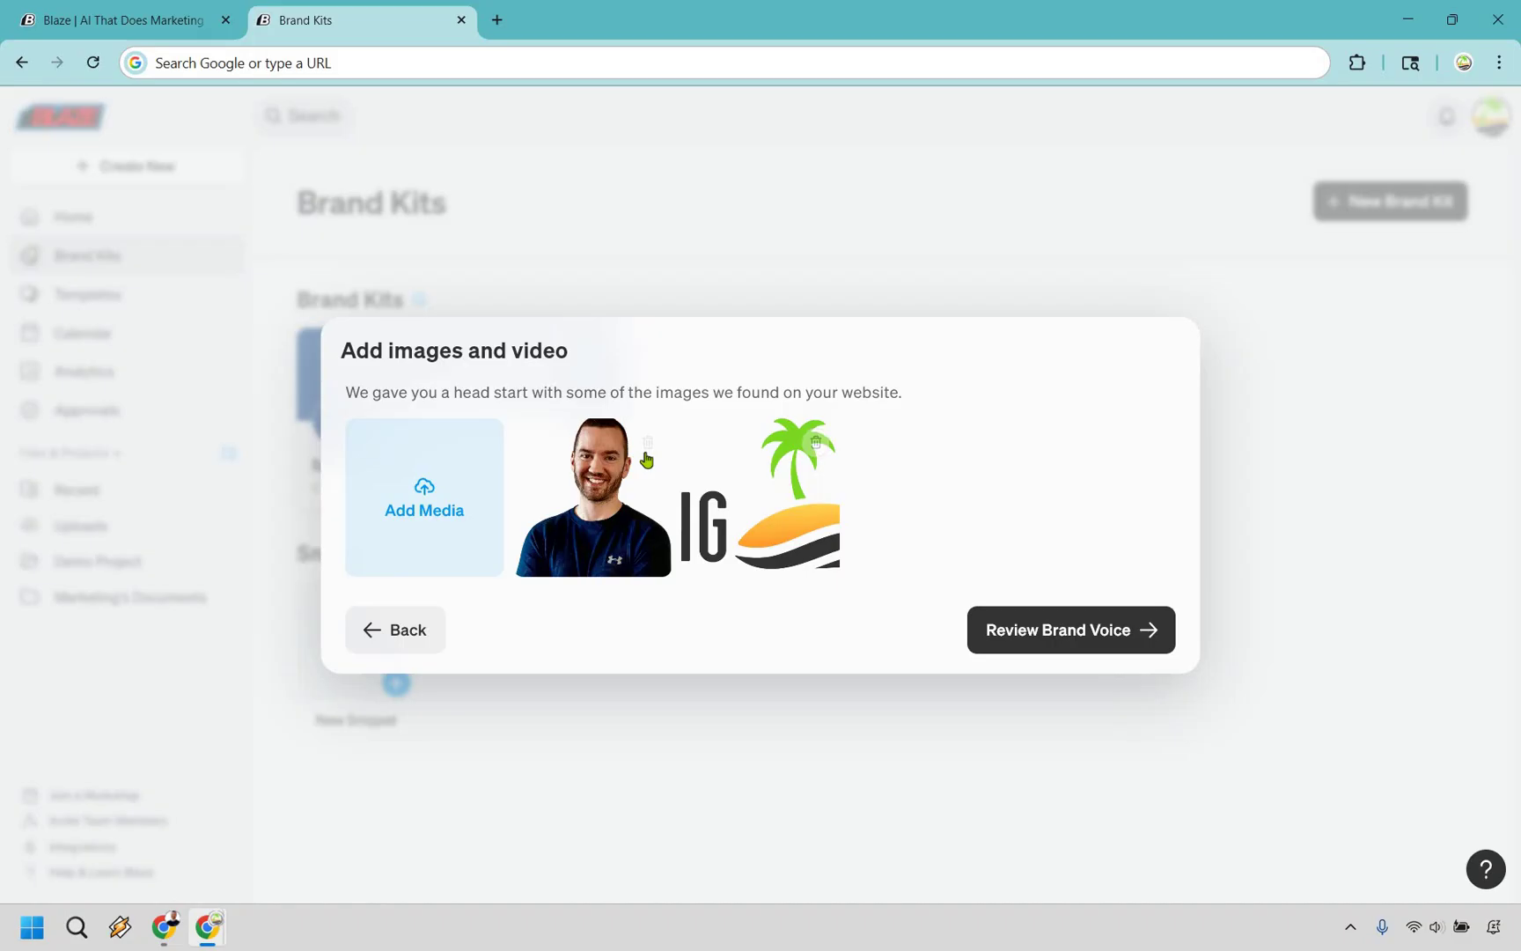
- In the brand voice review, remove the 'Use direct calls to action' Syntax rule, leaving purpose and tone unchanged
click(1086, 631)
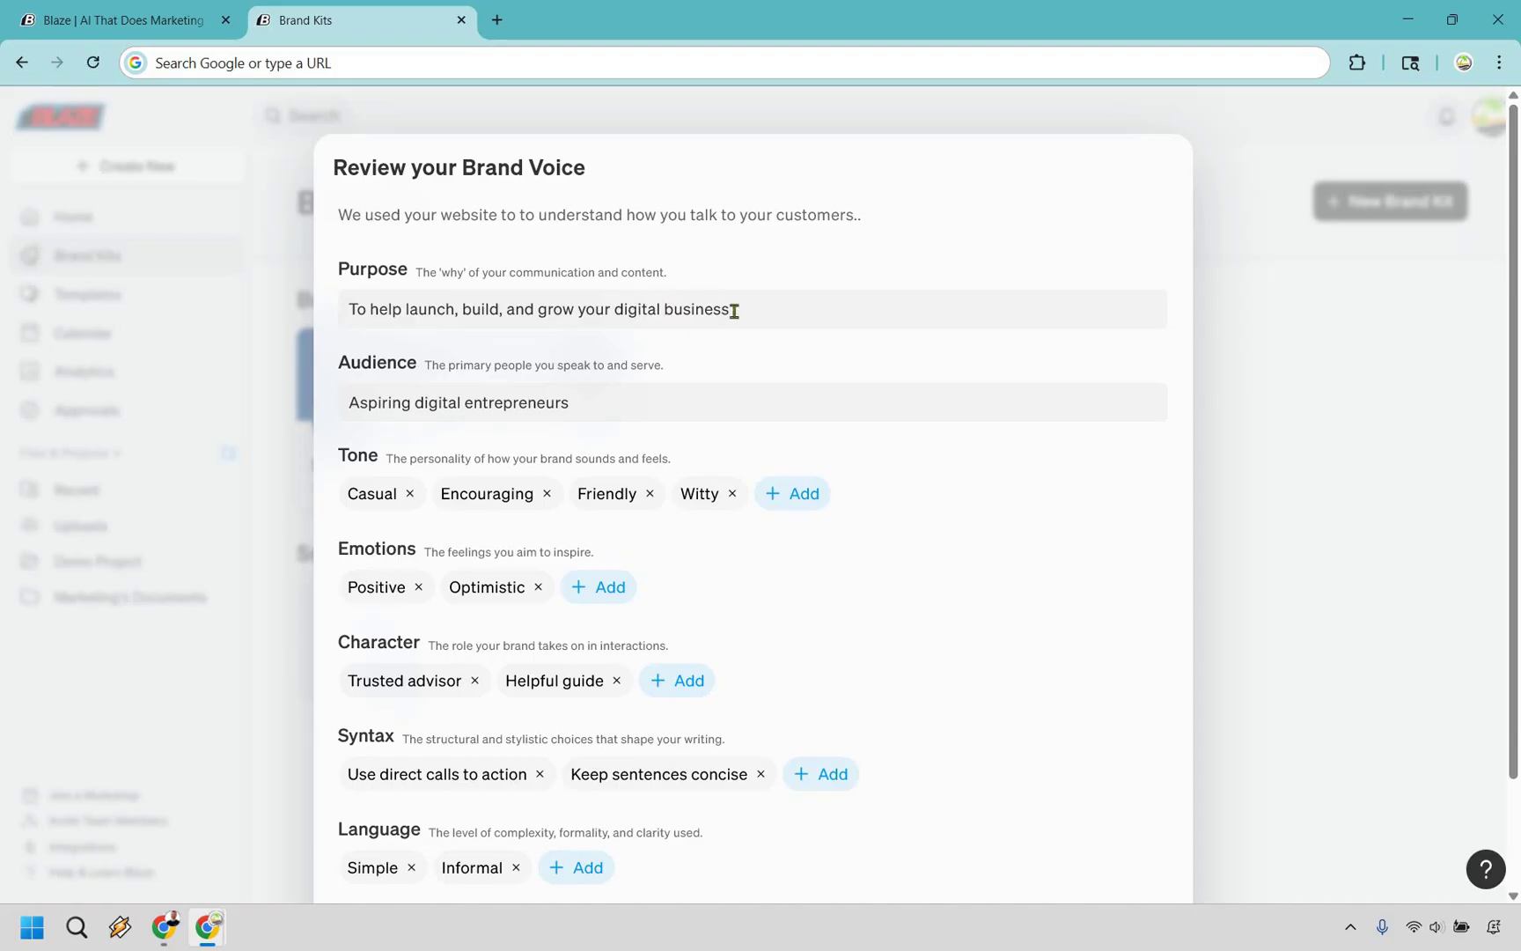
click(766, 310)
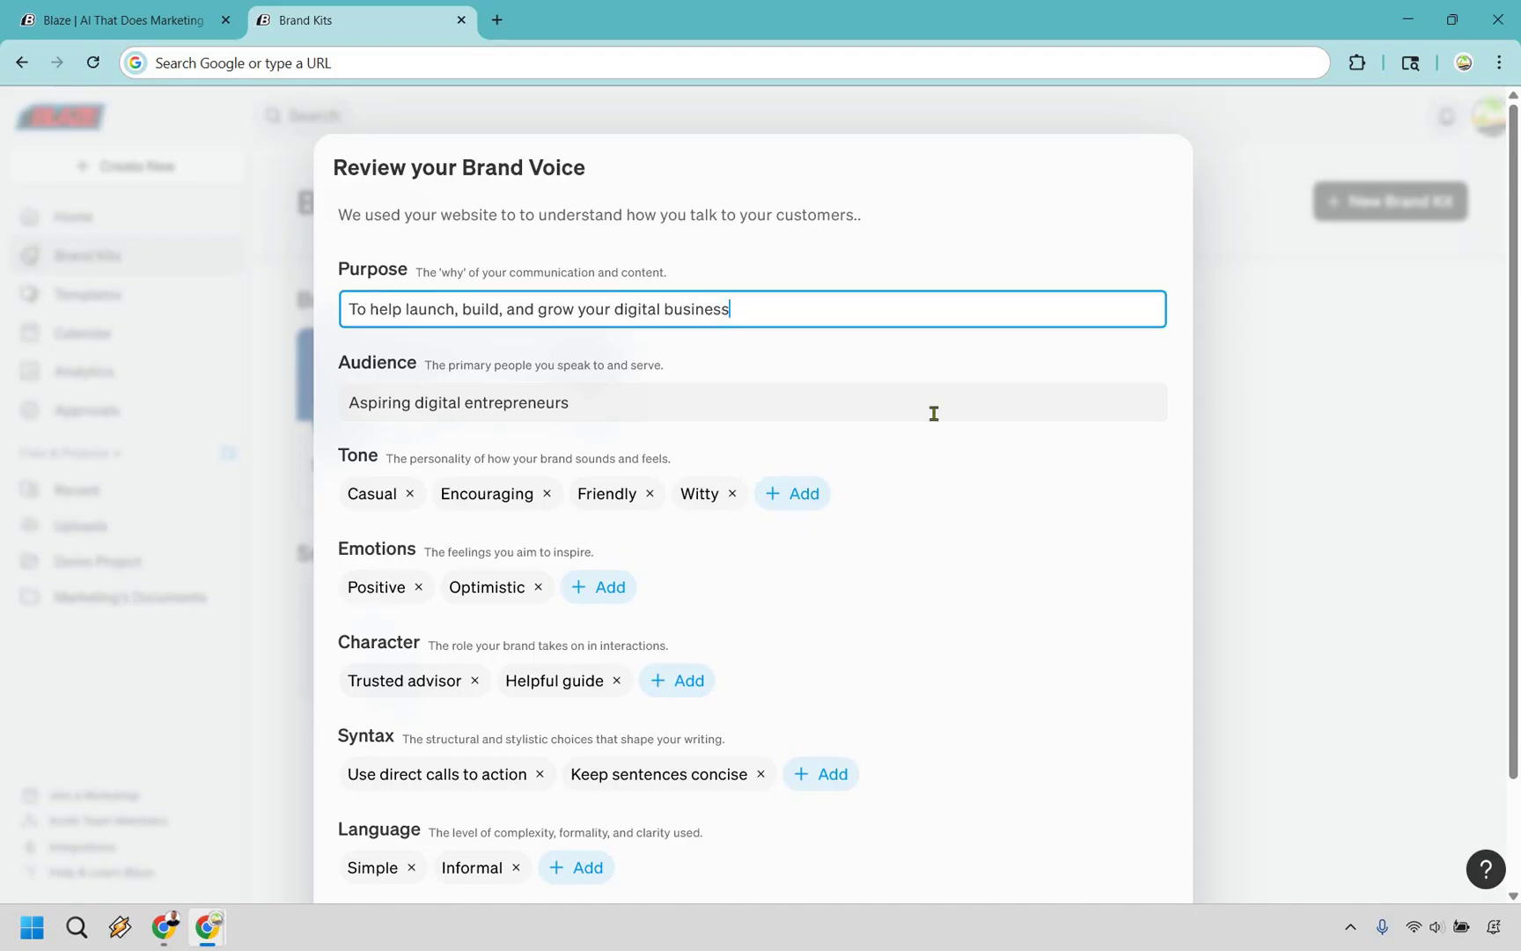
click(1055, 569)
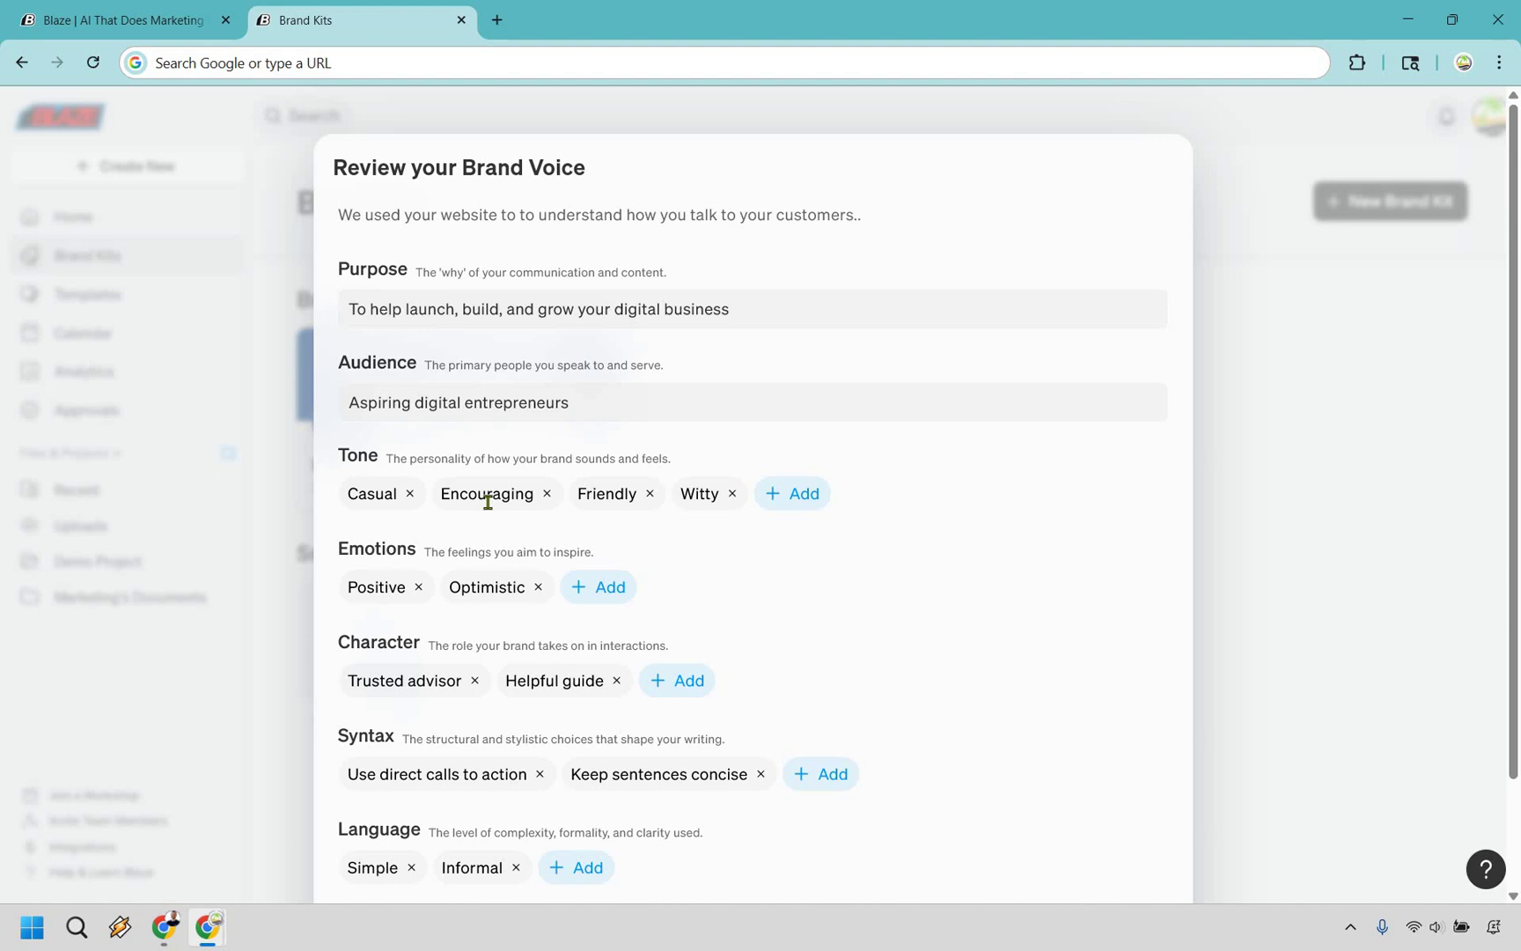
click(893, 499)
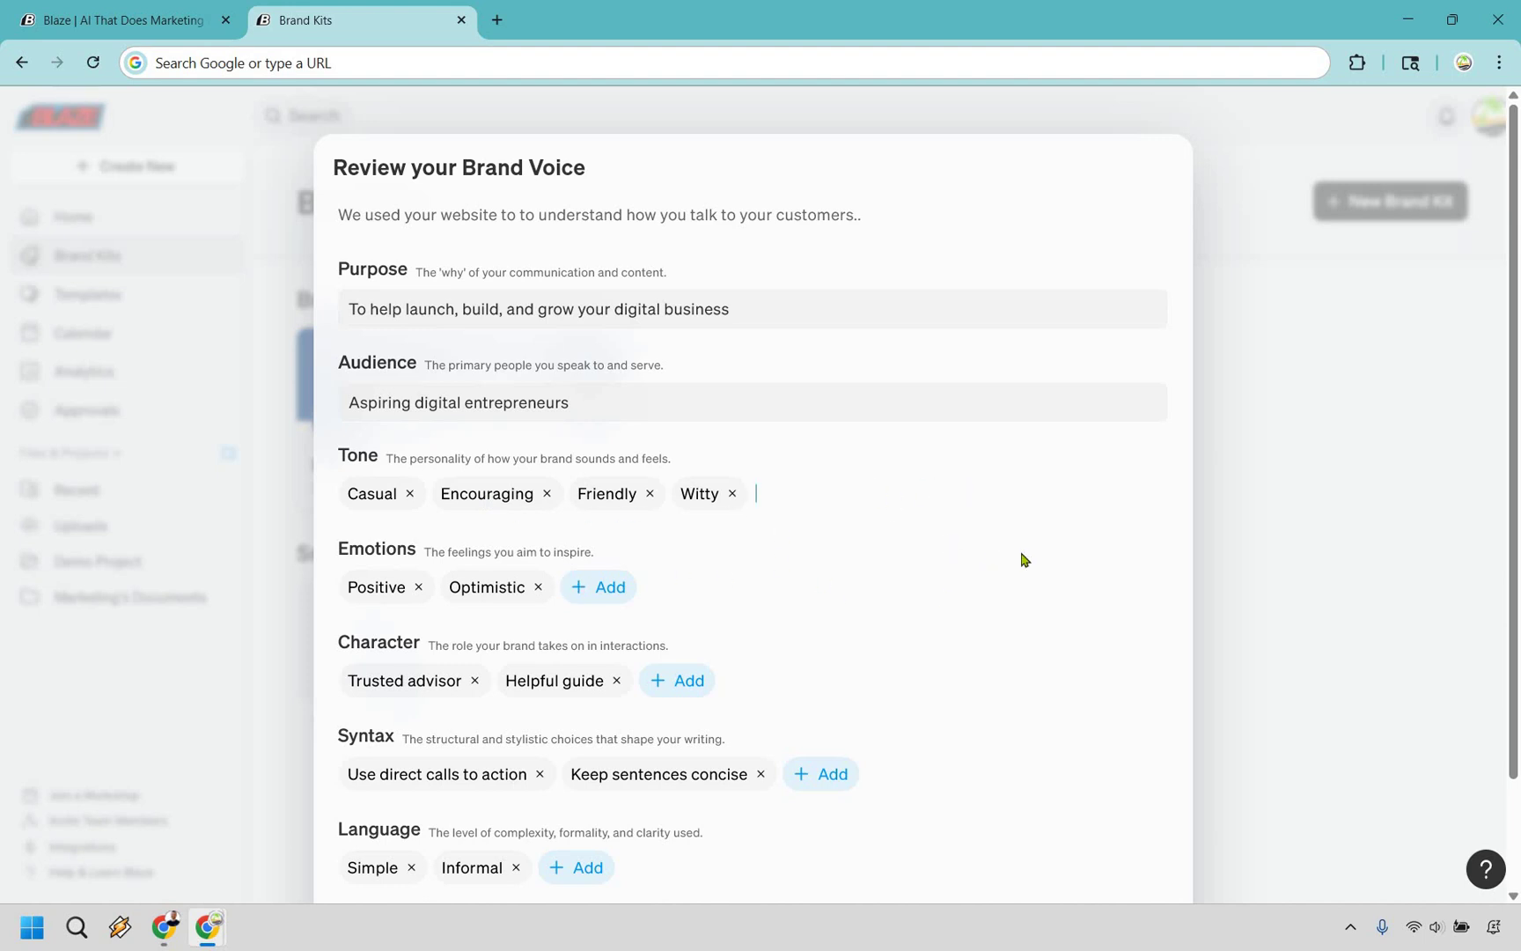
click(1072, 526)
scroll(992, 487, down, 2)
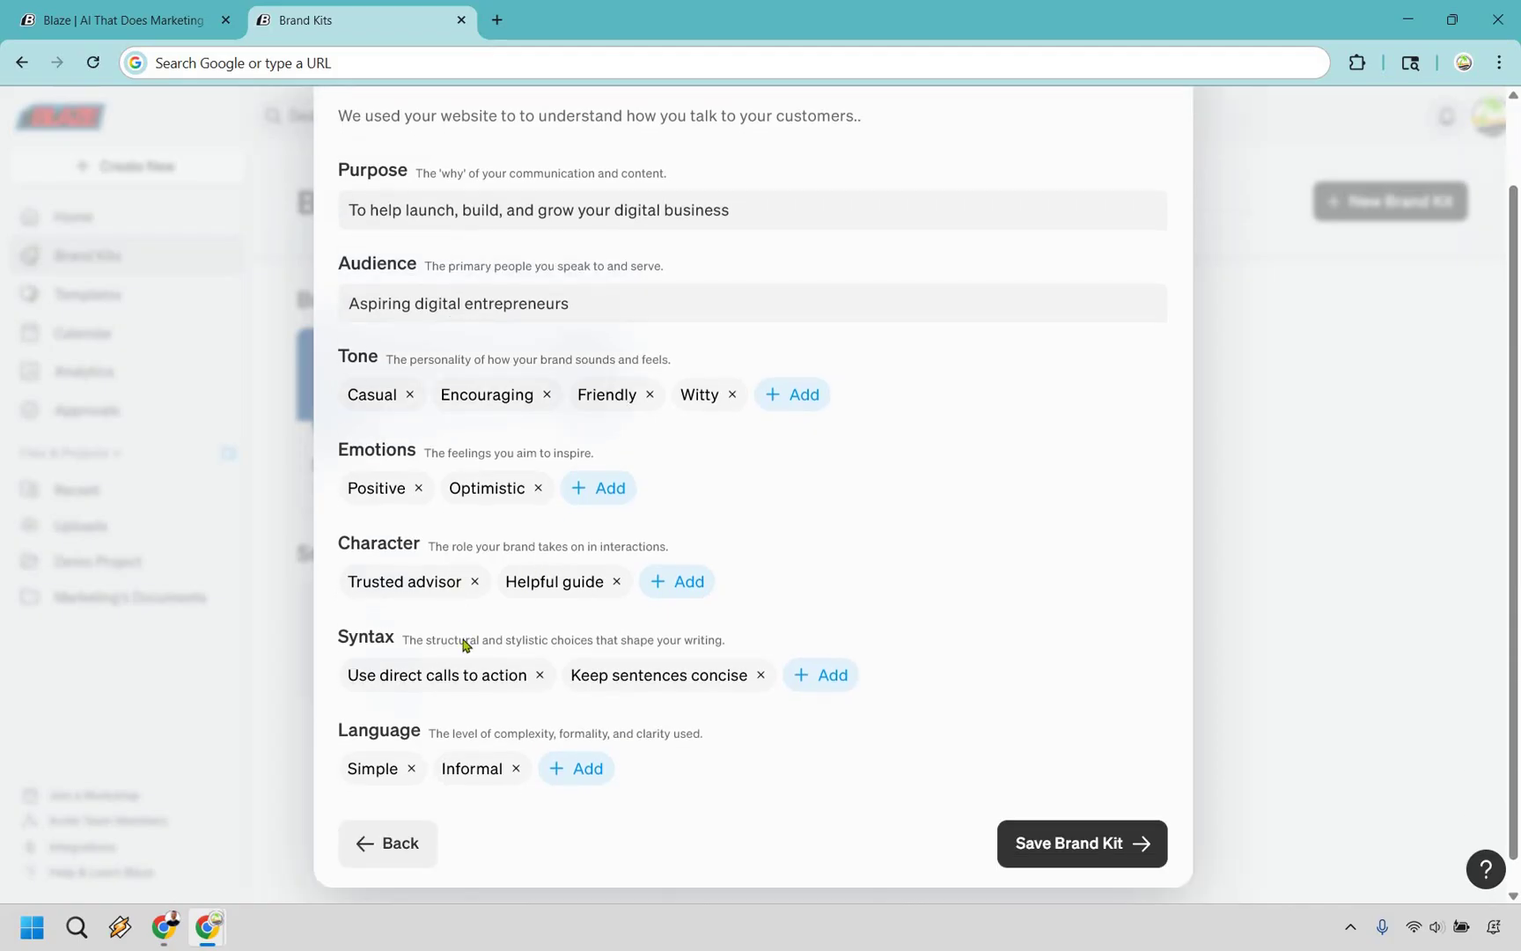
click(538, 676)
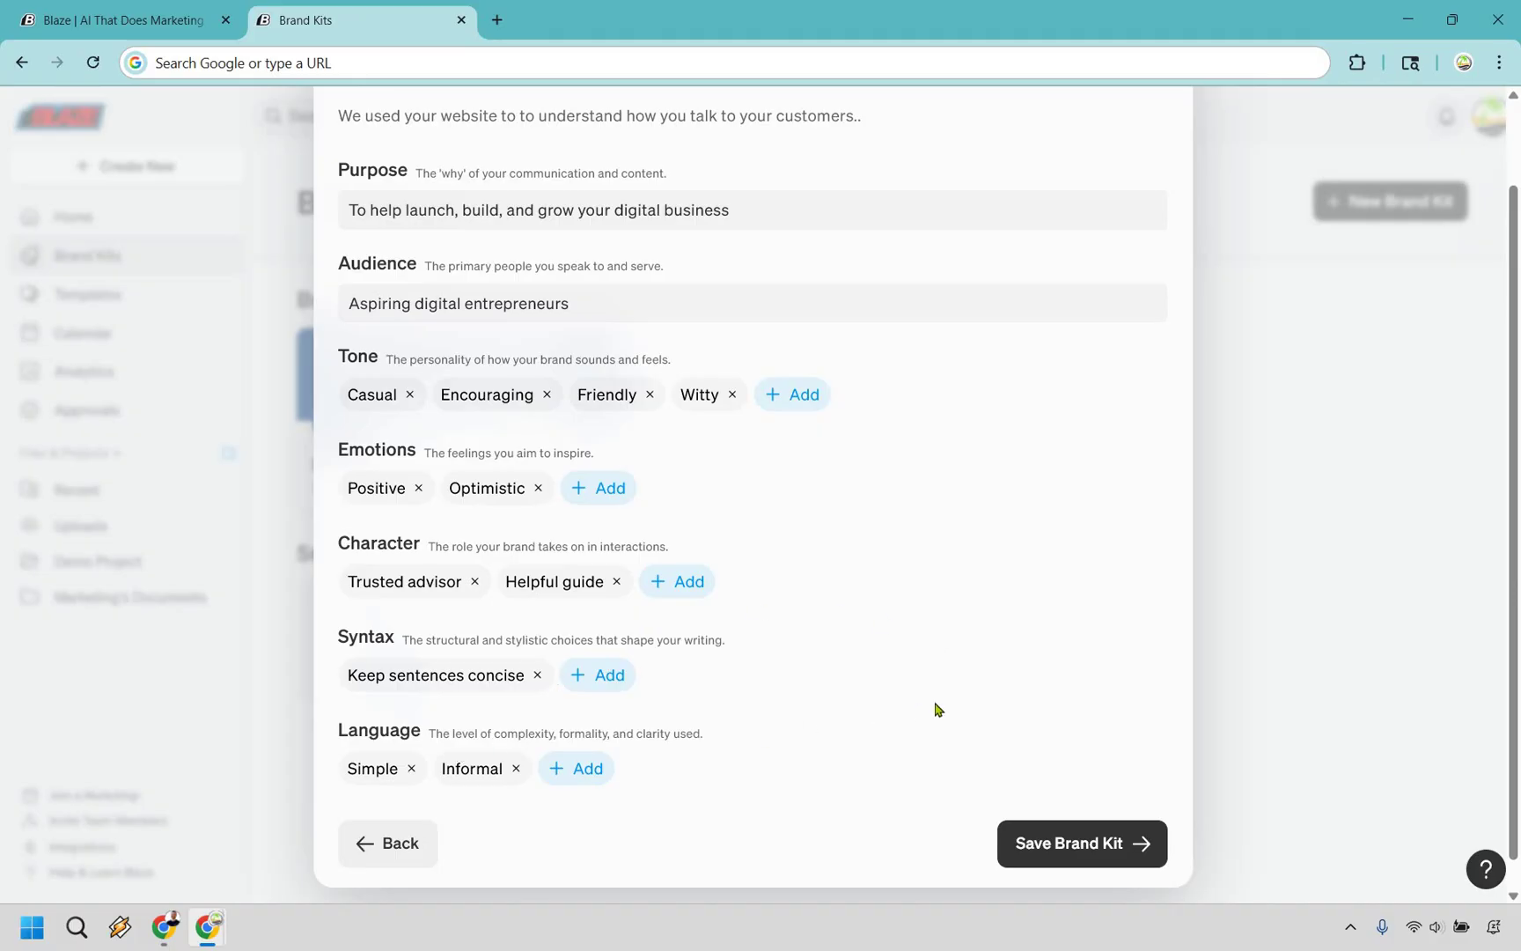
- Save the Marketing Island brand kit and open it from the Brand Kits page
click(1061, 845)
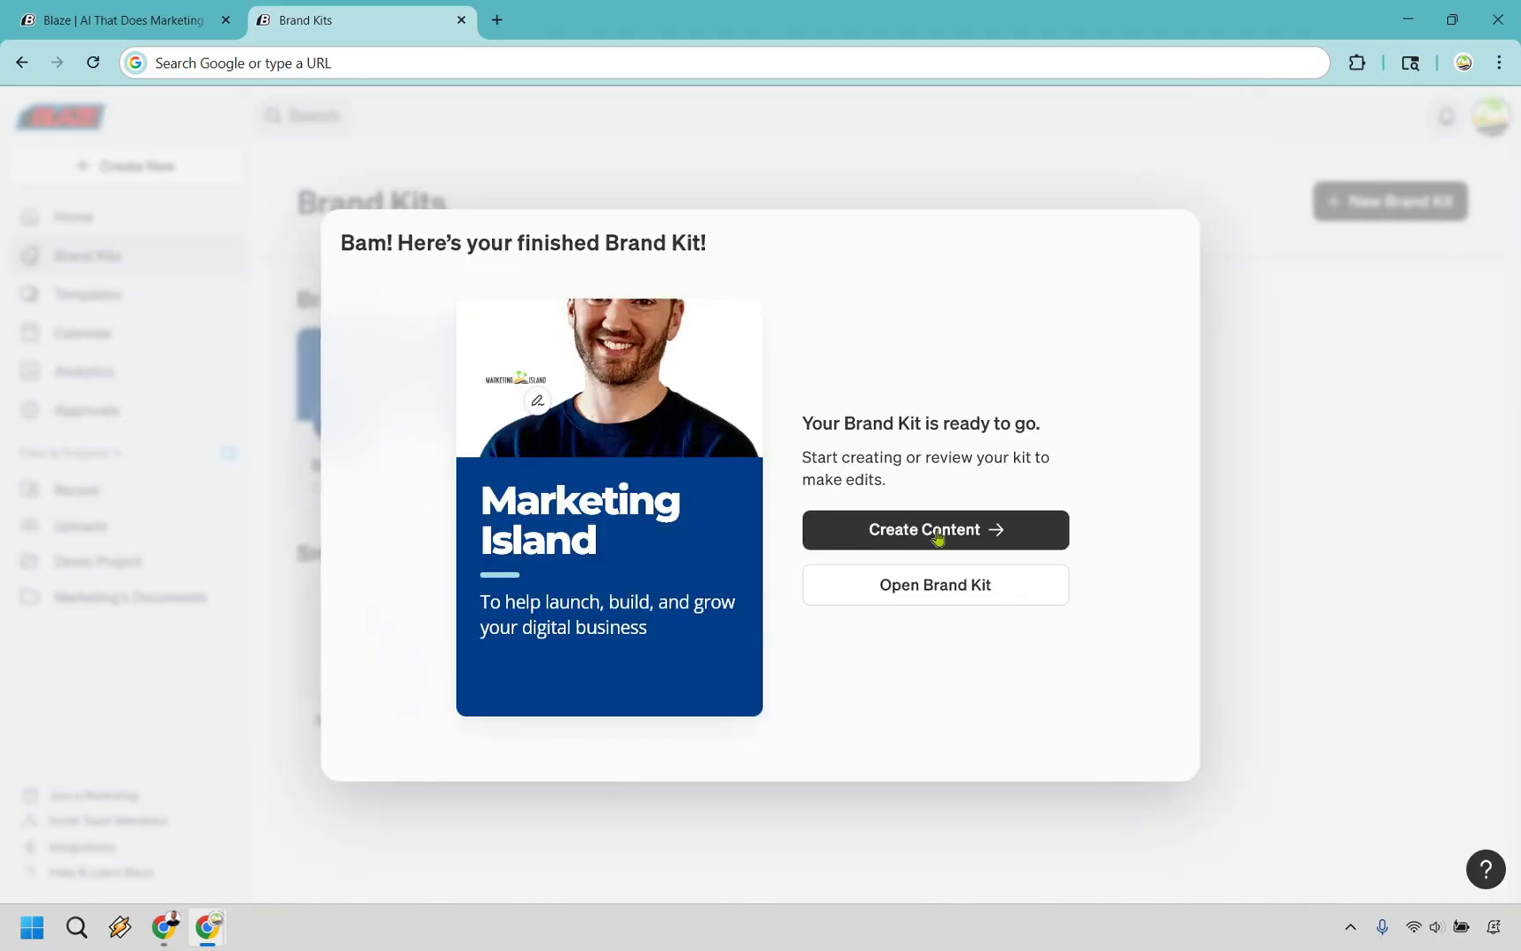
click(937, 537)
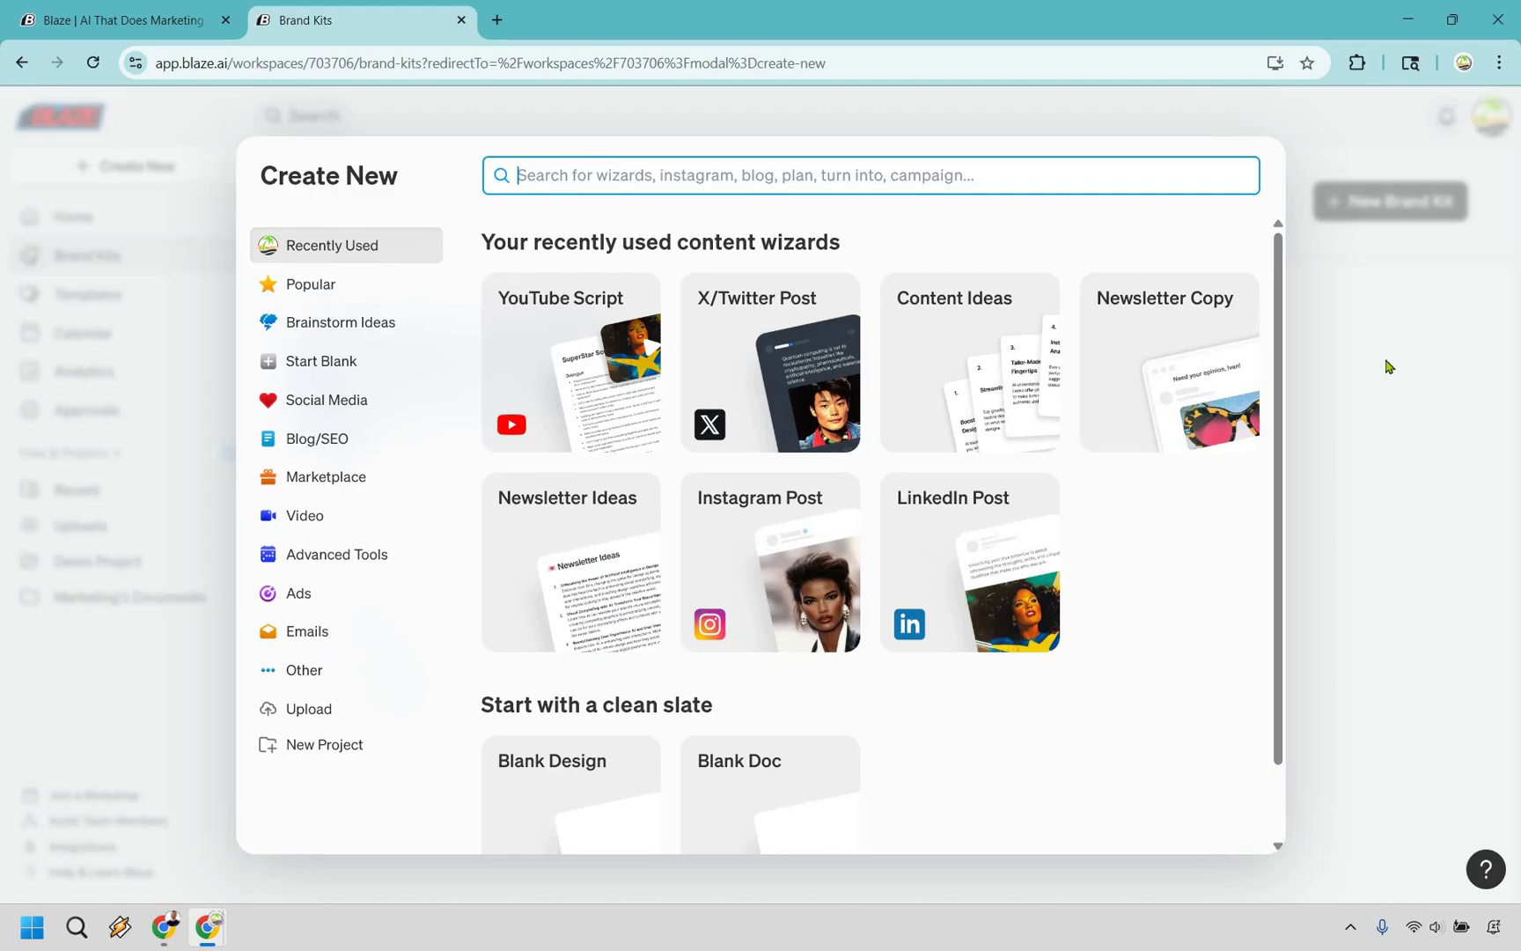
key(Escape)
right_click(1005, 414)
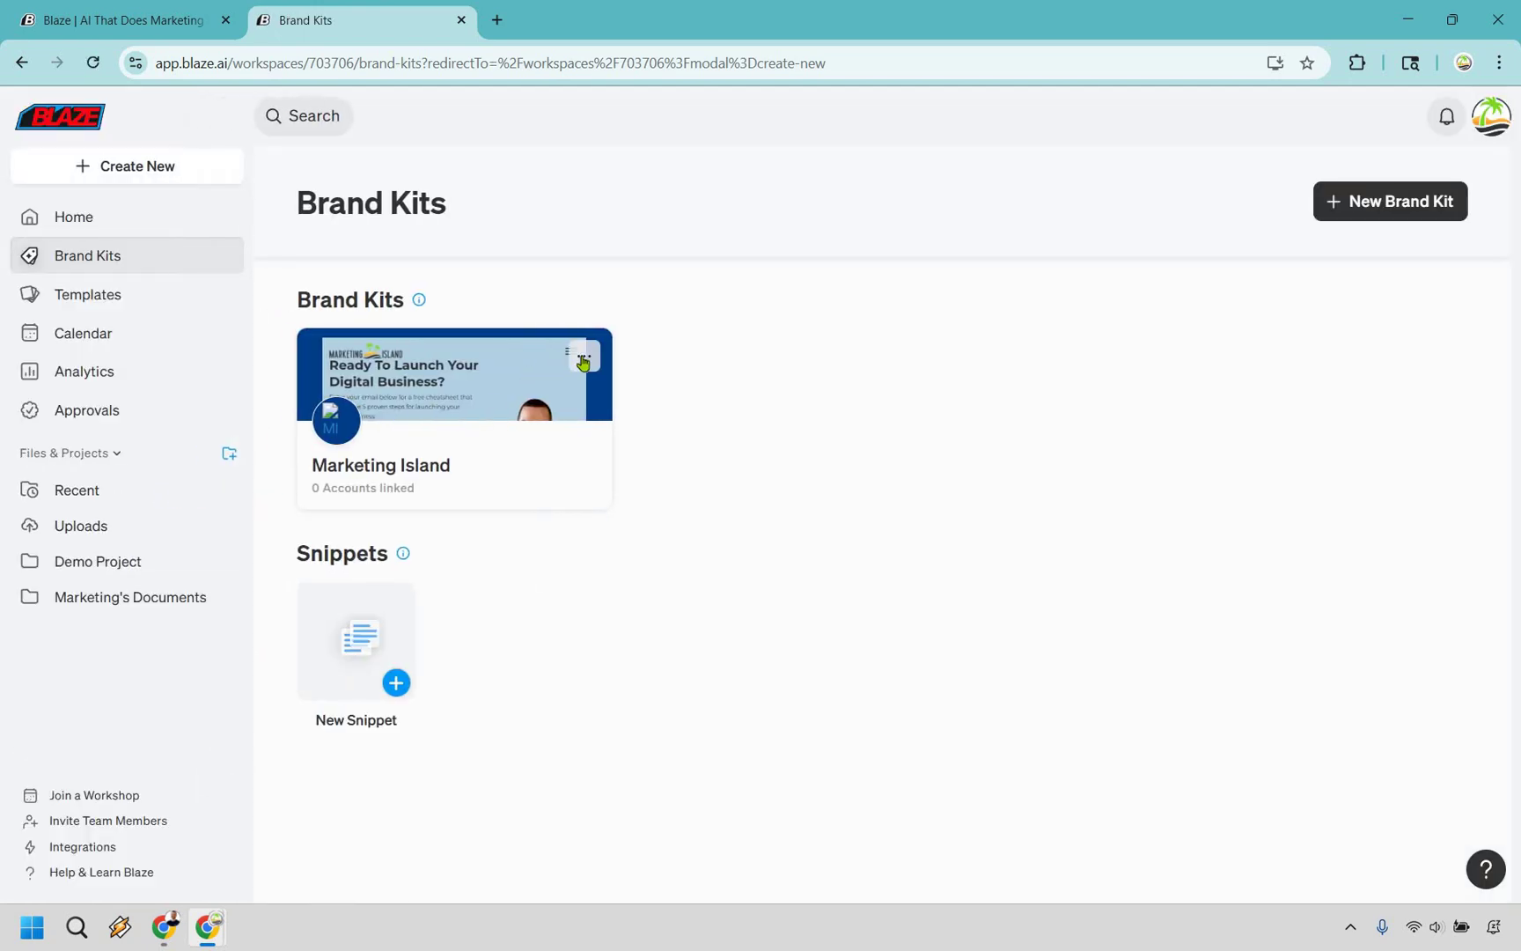
click(583, 357)
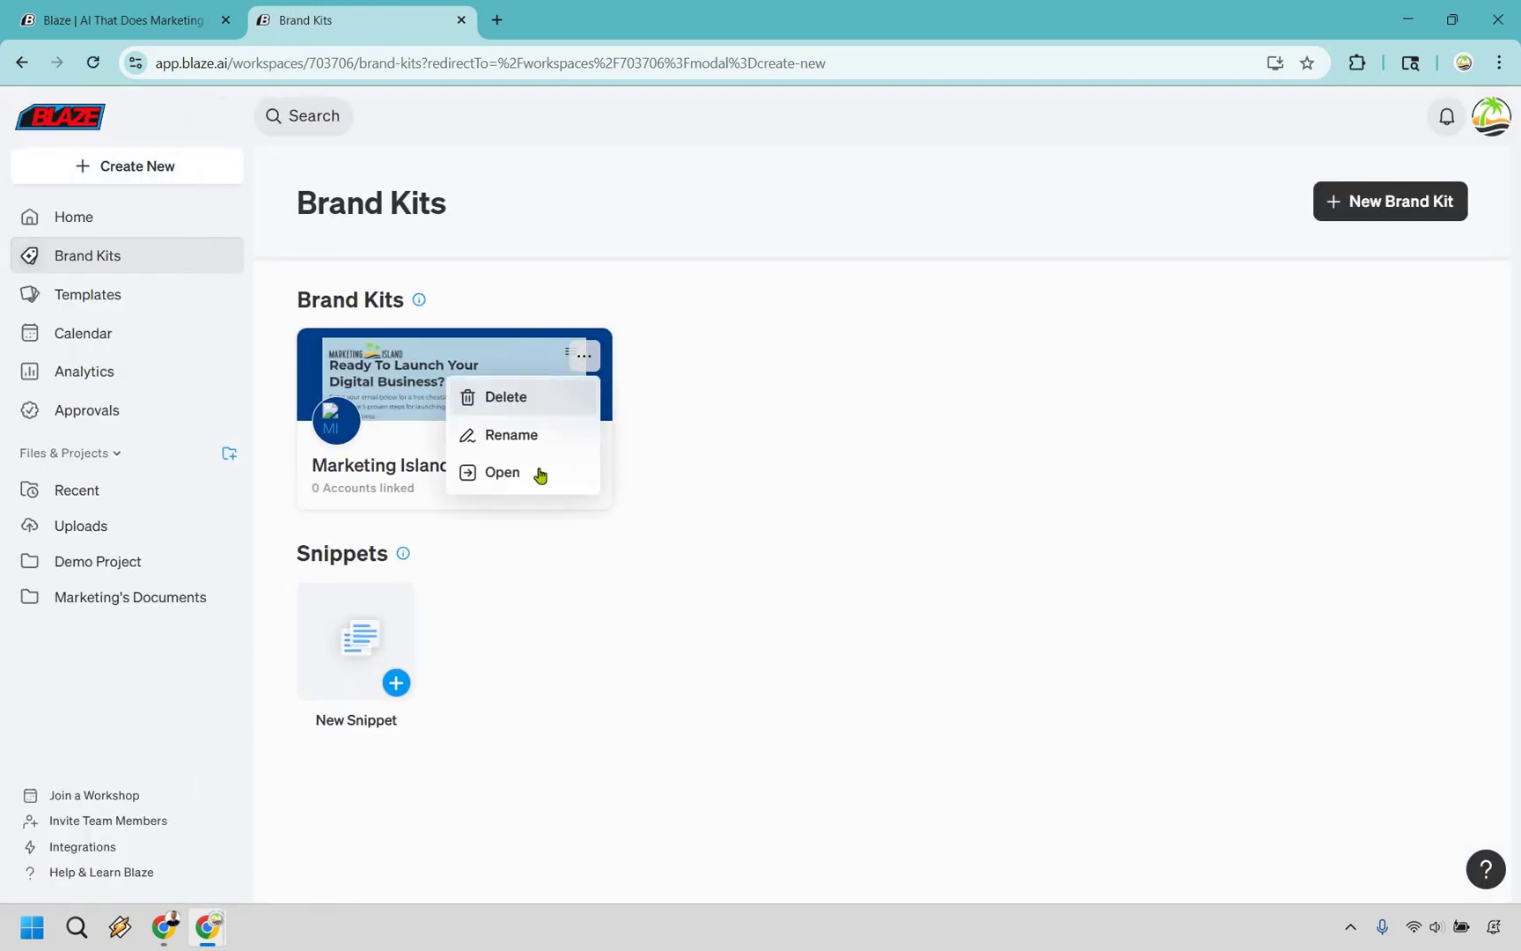
click(540, 473)
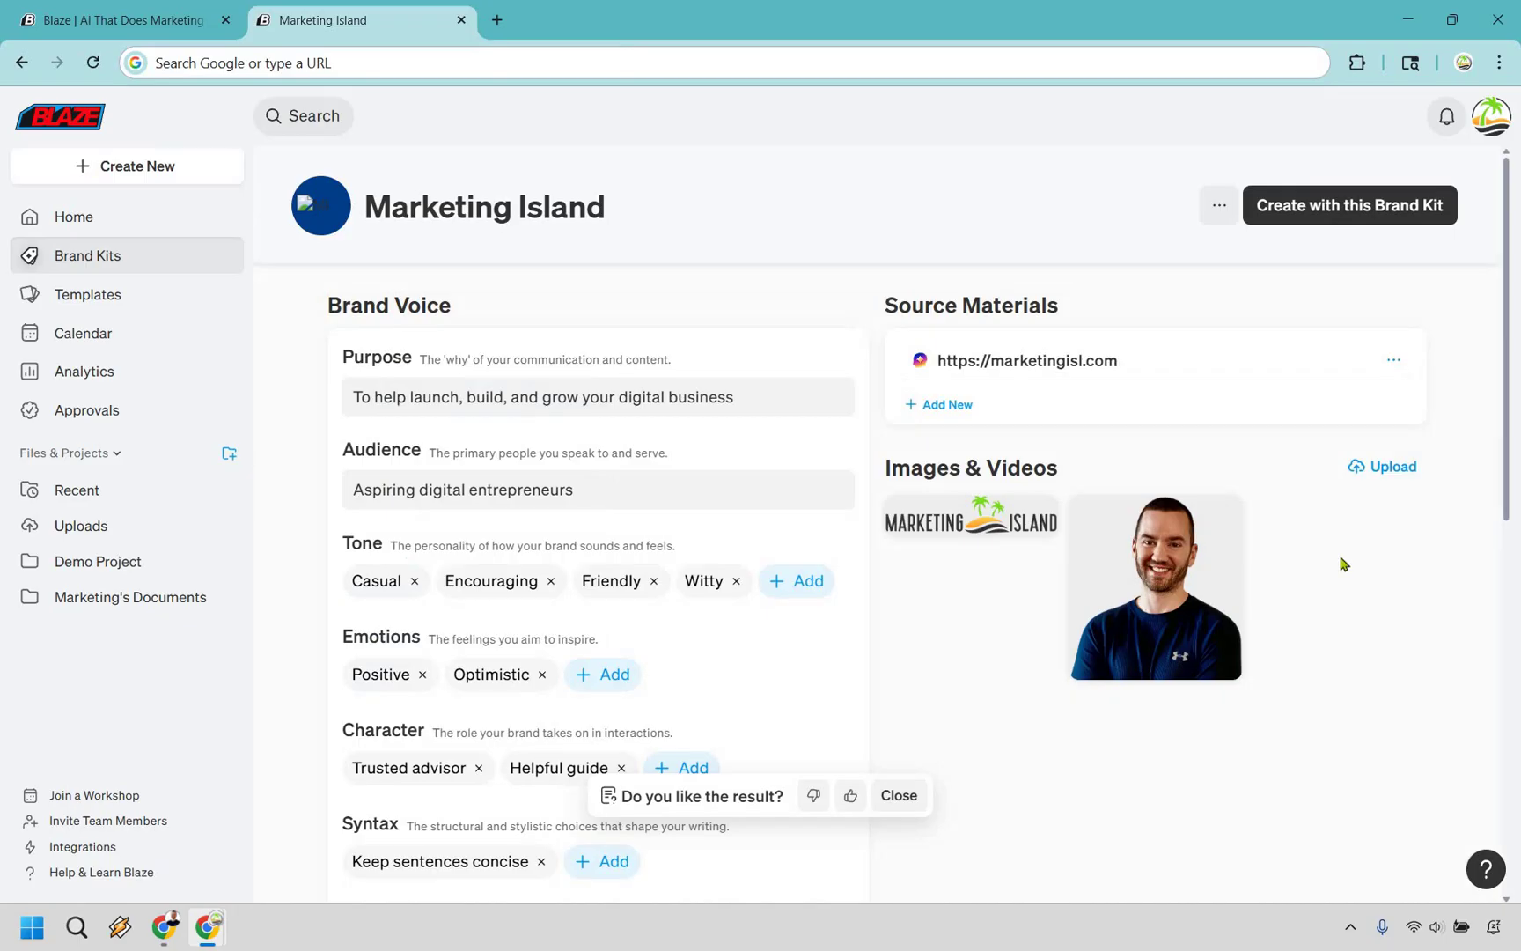
scroll(1327, 526, down, 9)
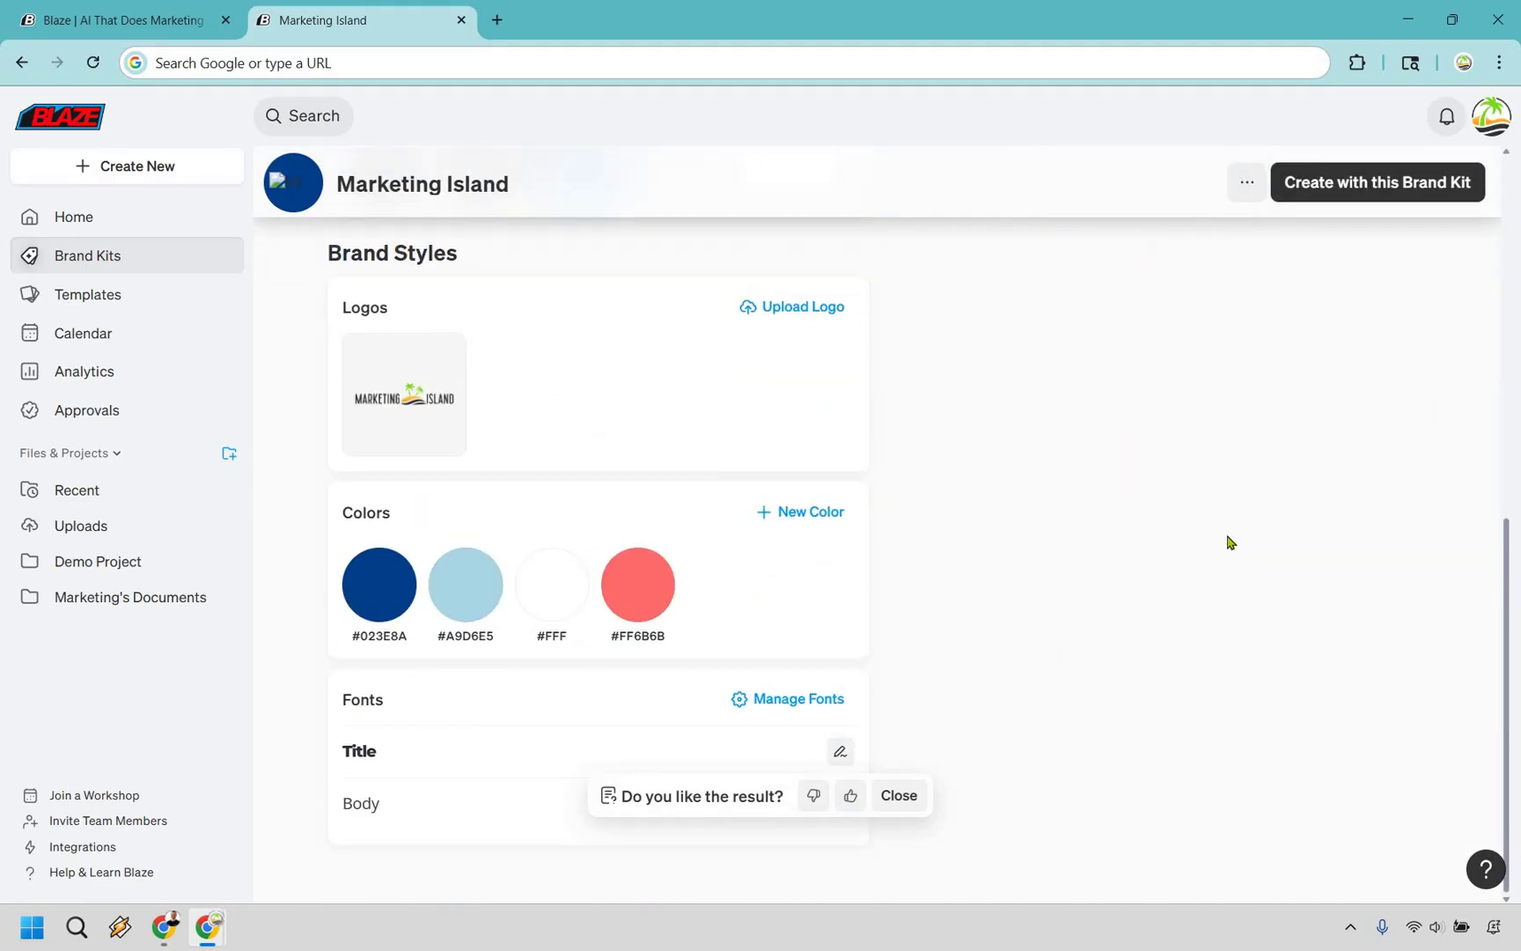
mouse_move(423, 585)
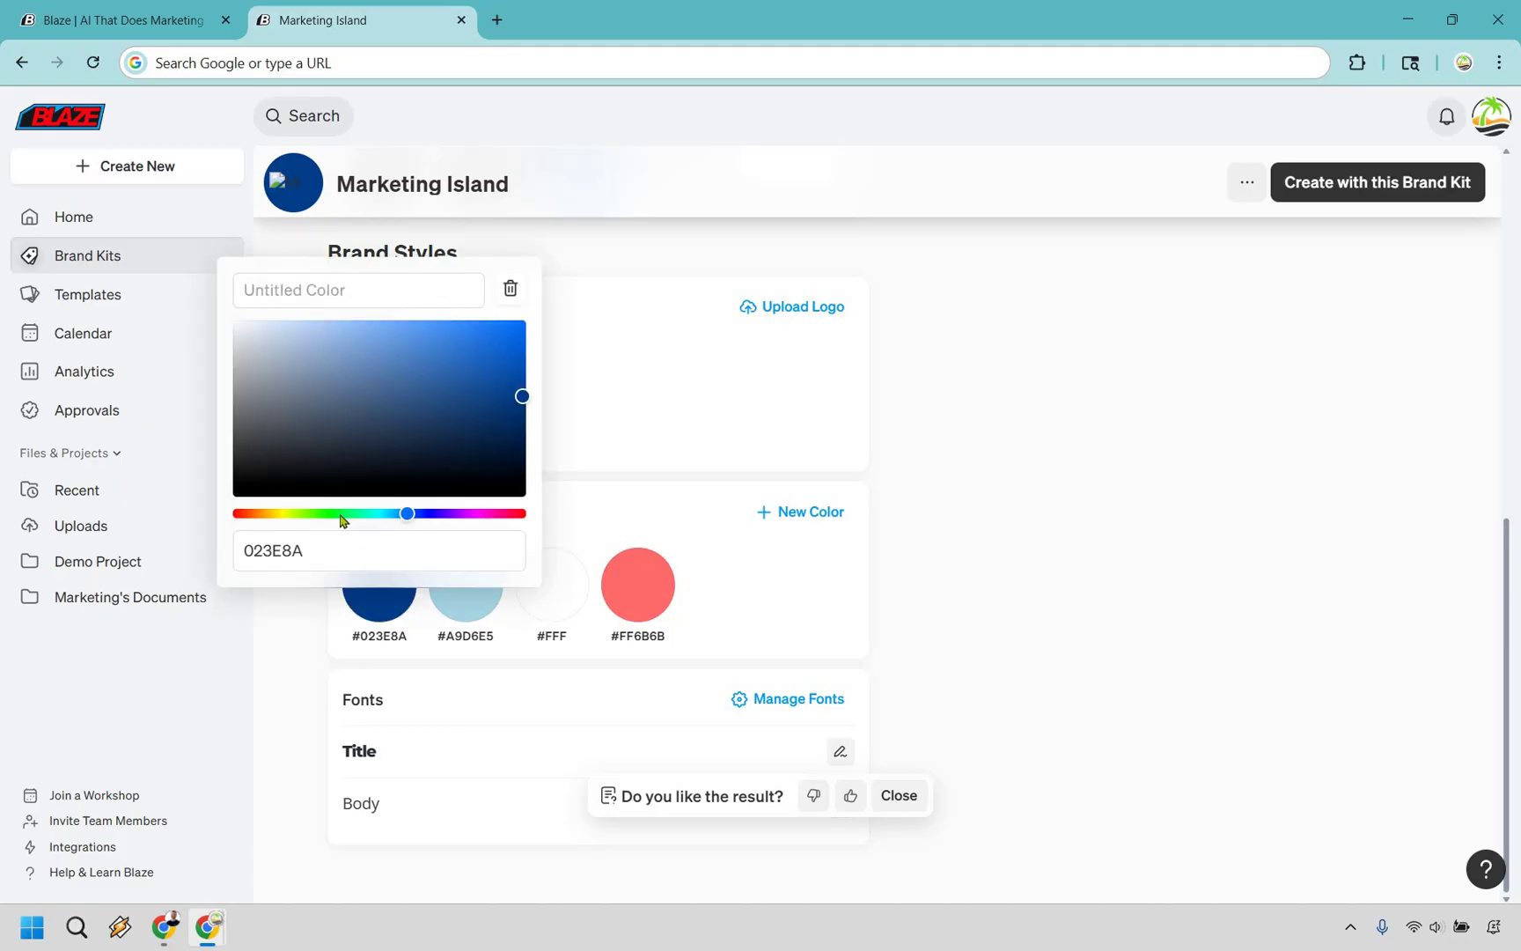
click(518, 325)
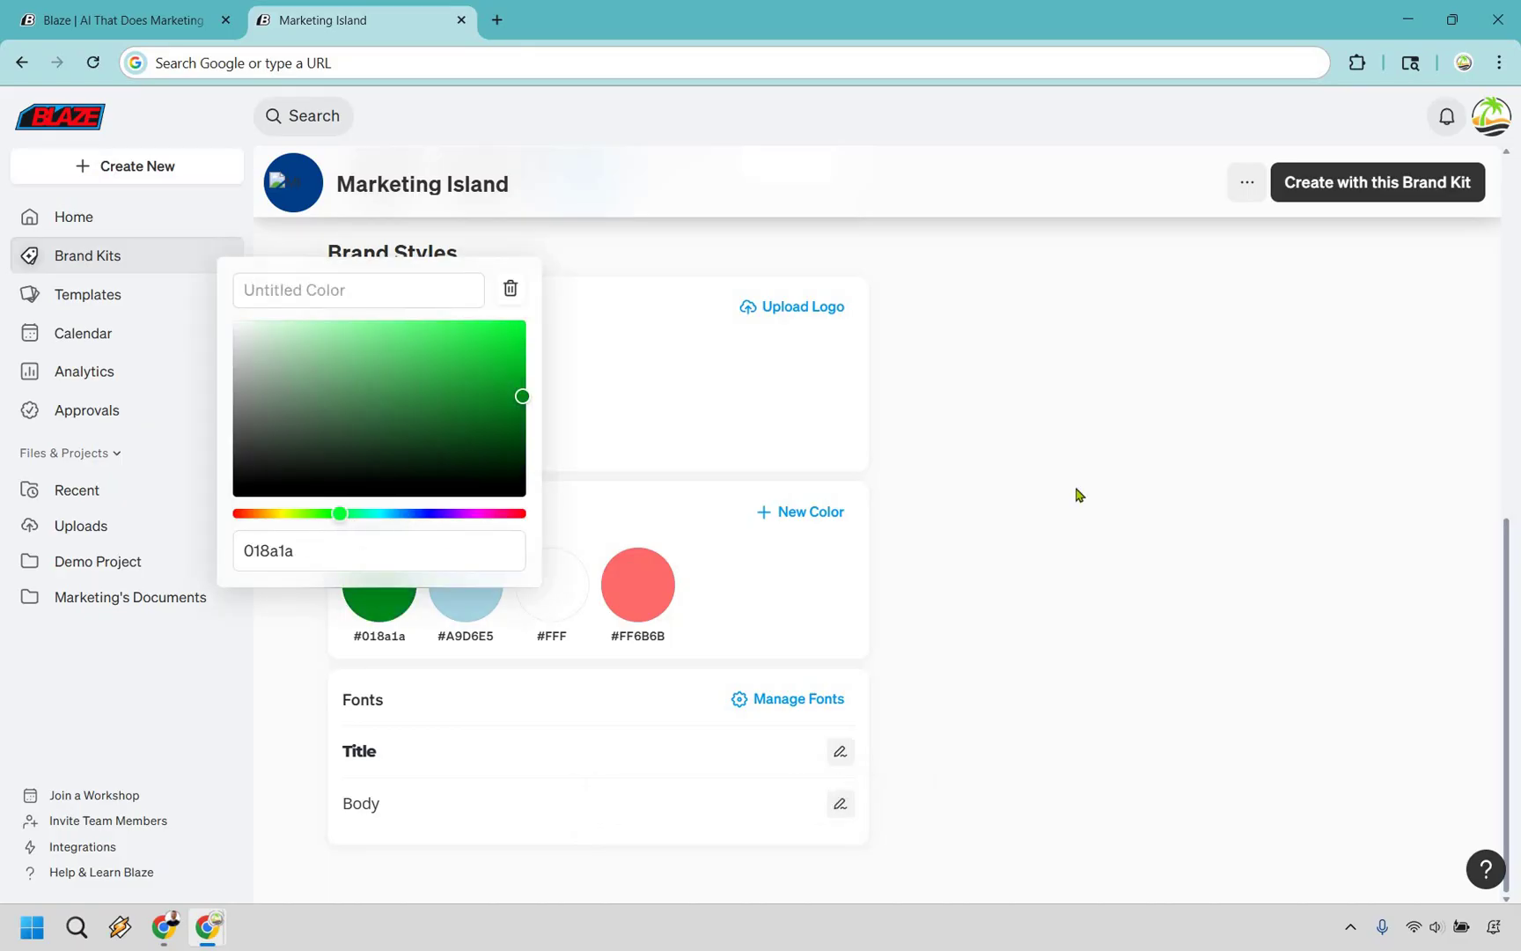
click(475, 588)
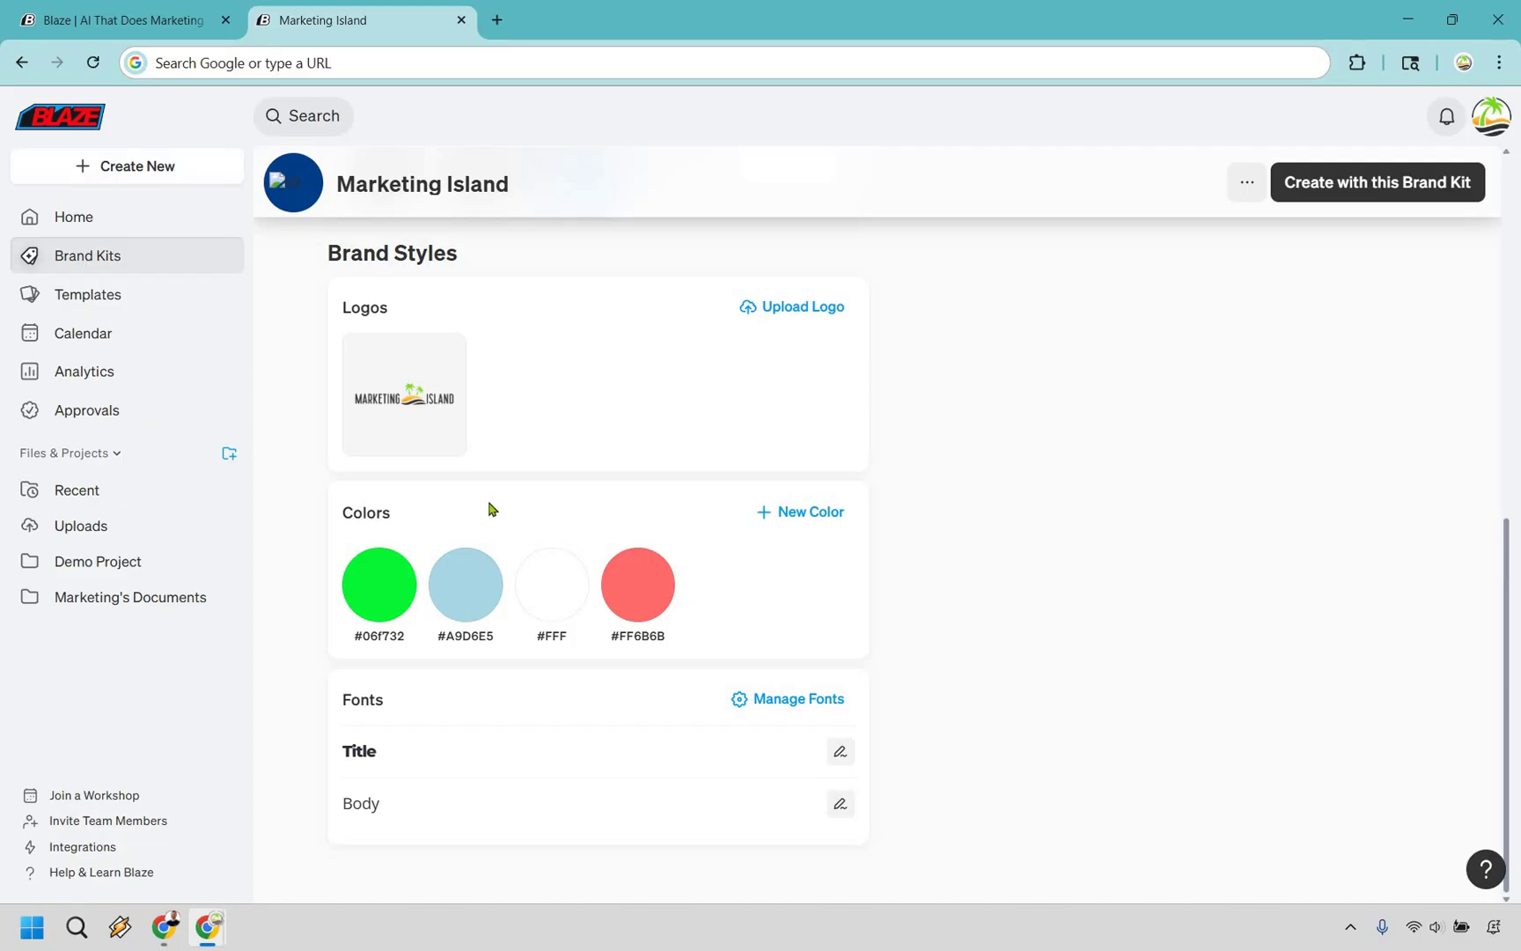
click(431, 528)
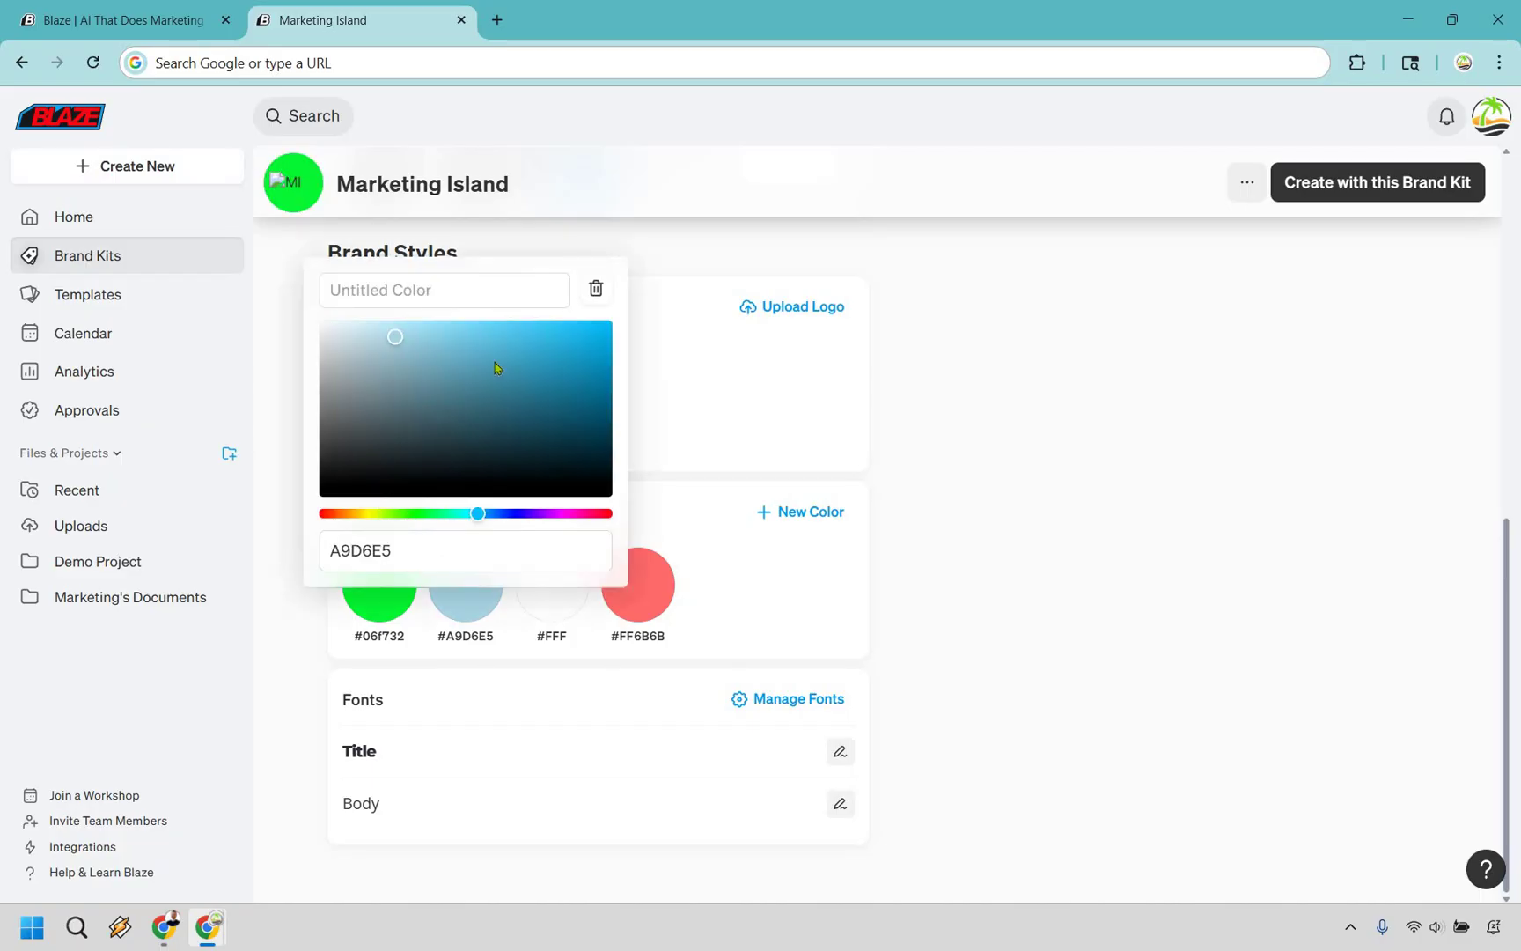
click(373, 514)
click(484, 341)
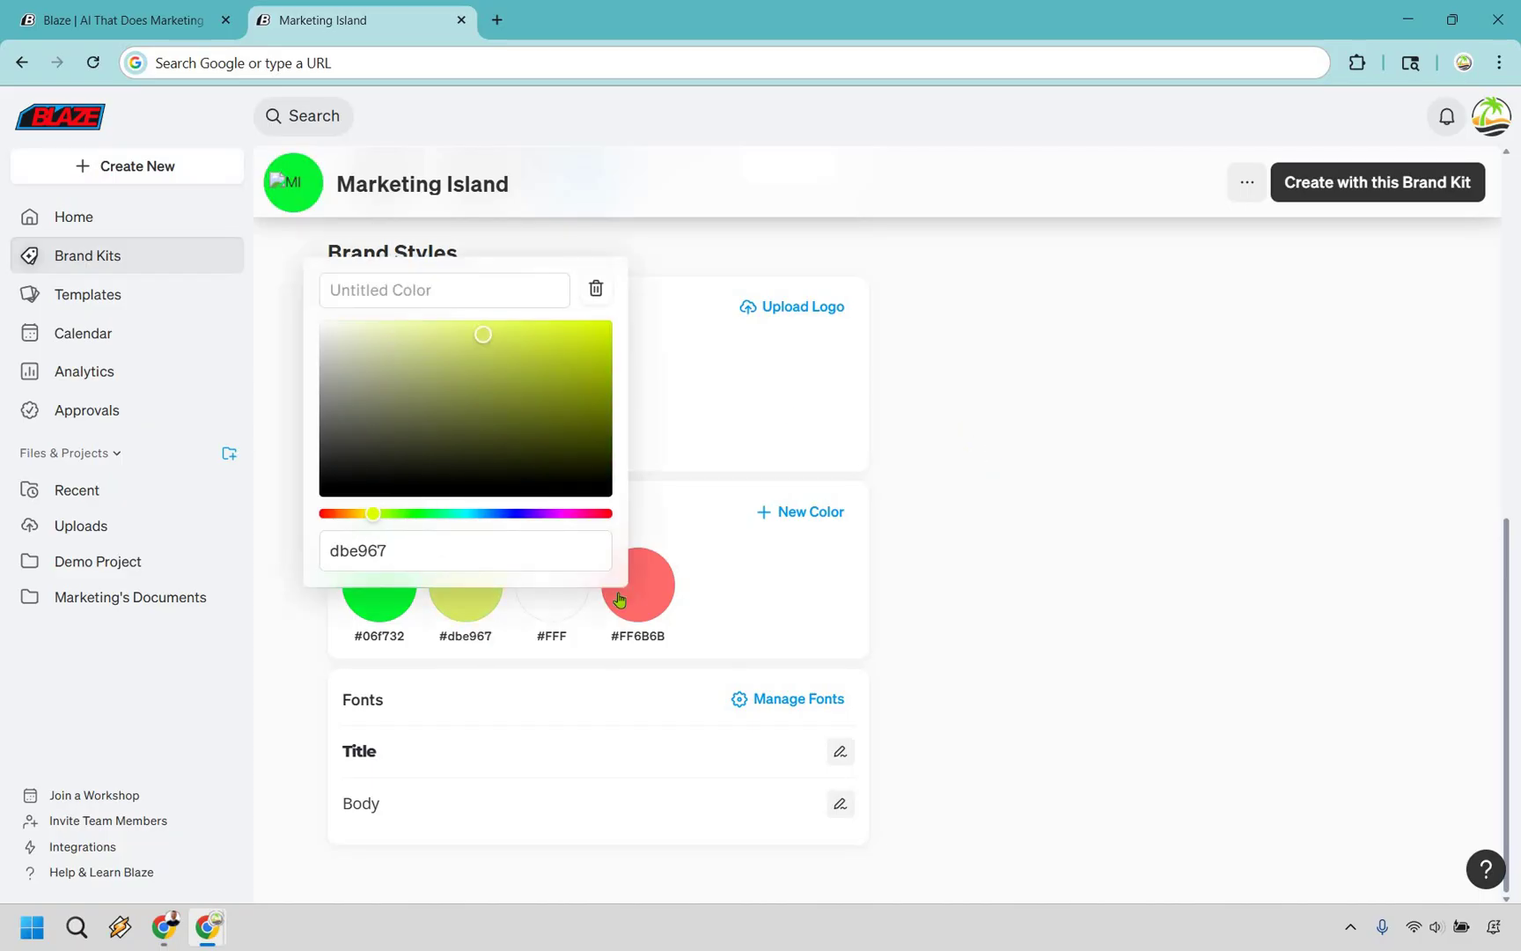
click(578, 611)
click(390, 533)
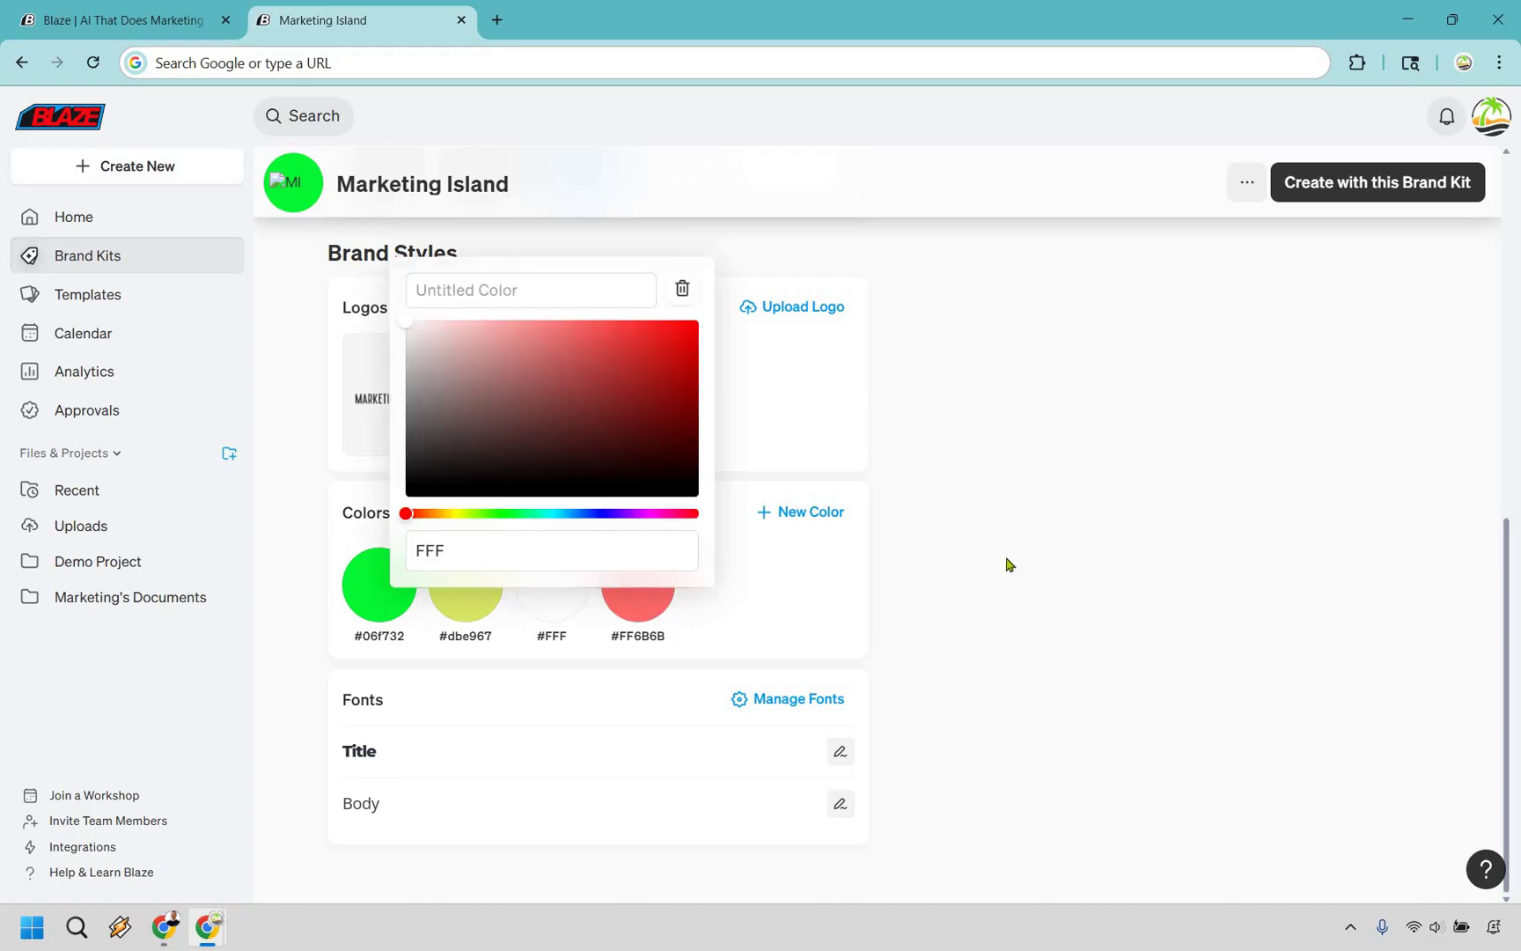
text(000000)
click(1178, 543)
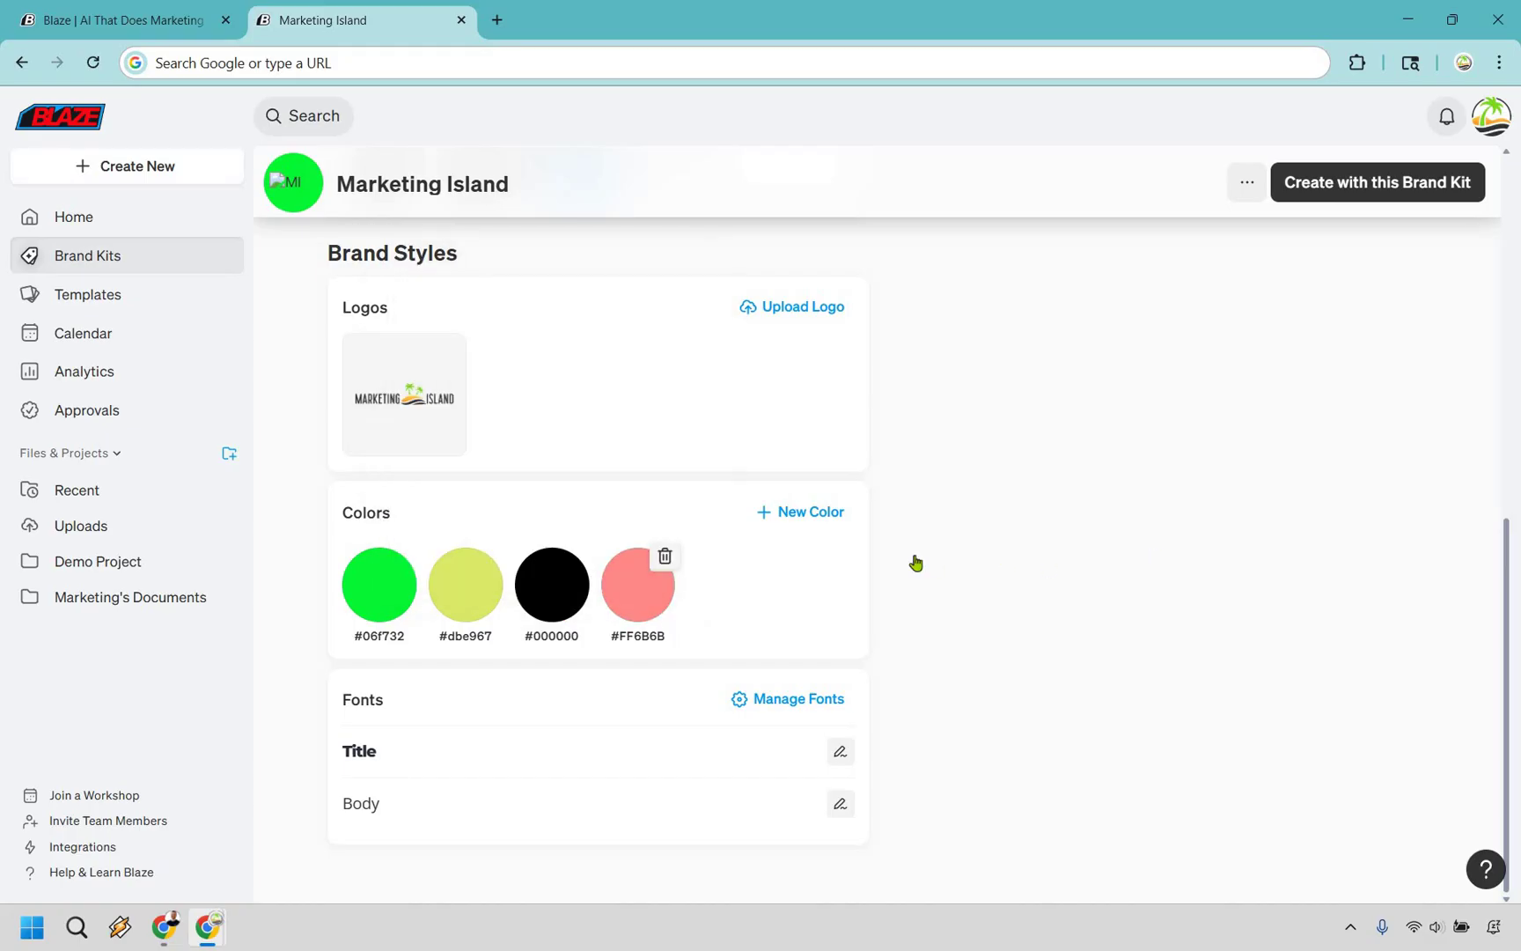
click(665, 553)
key(Return)
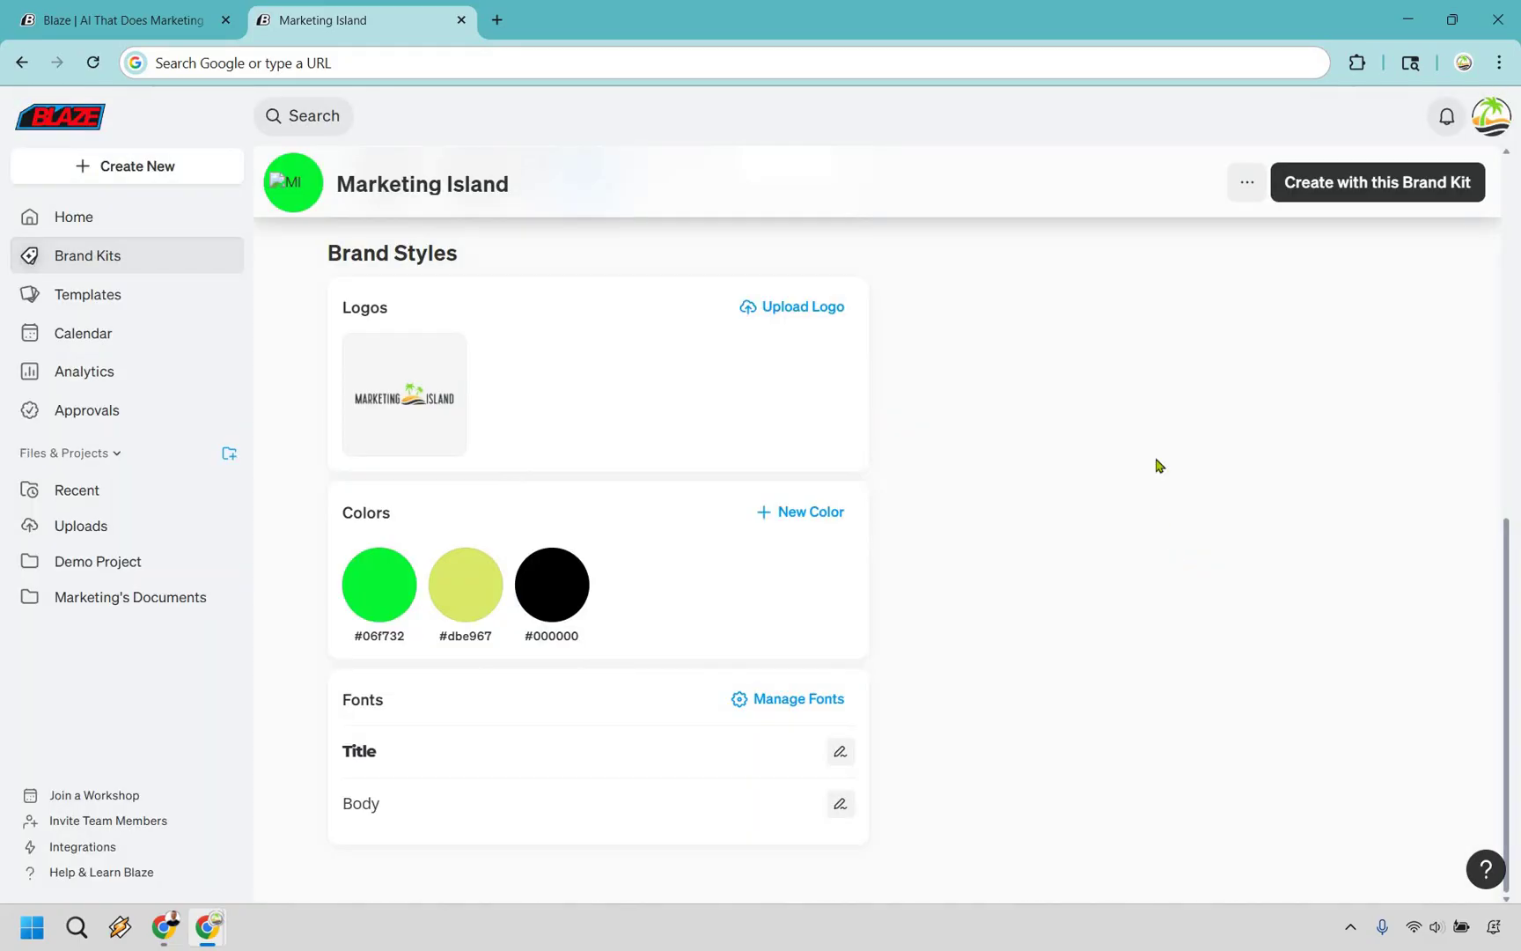
right_click(1230, 92)
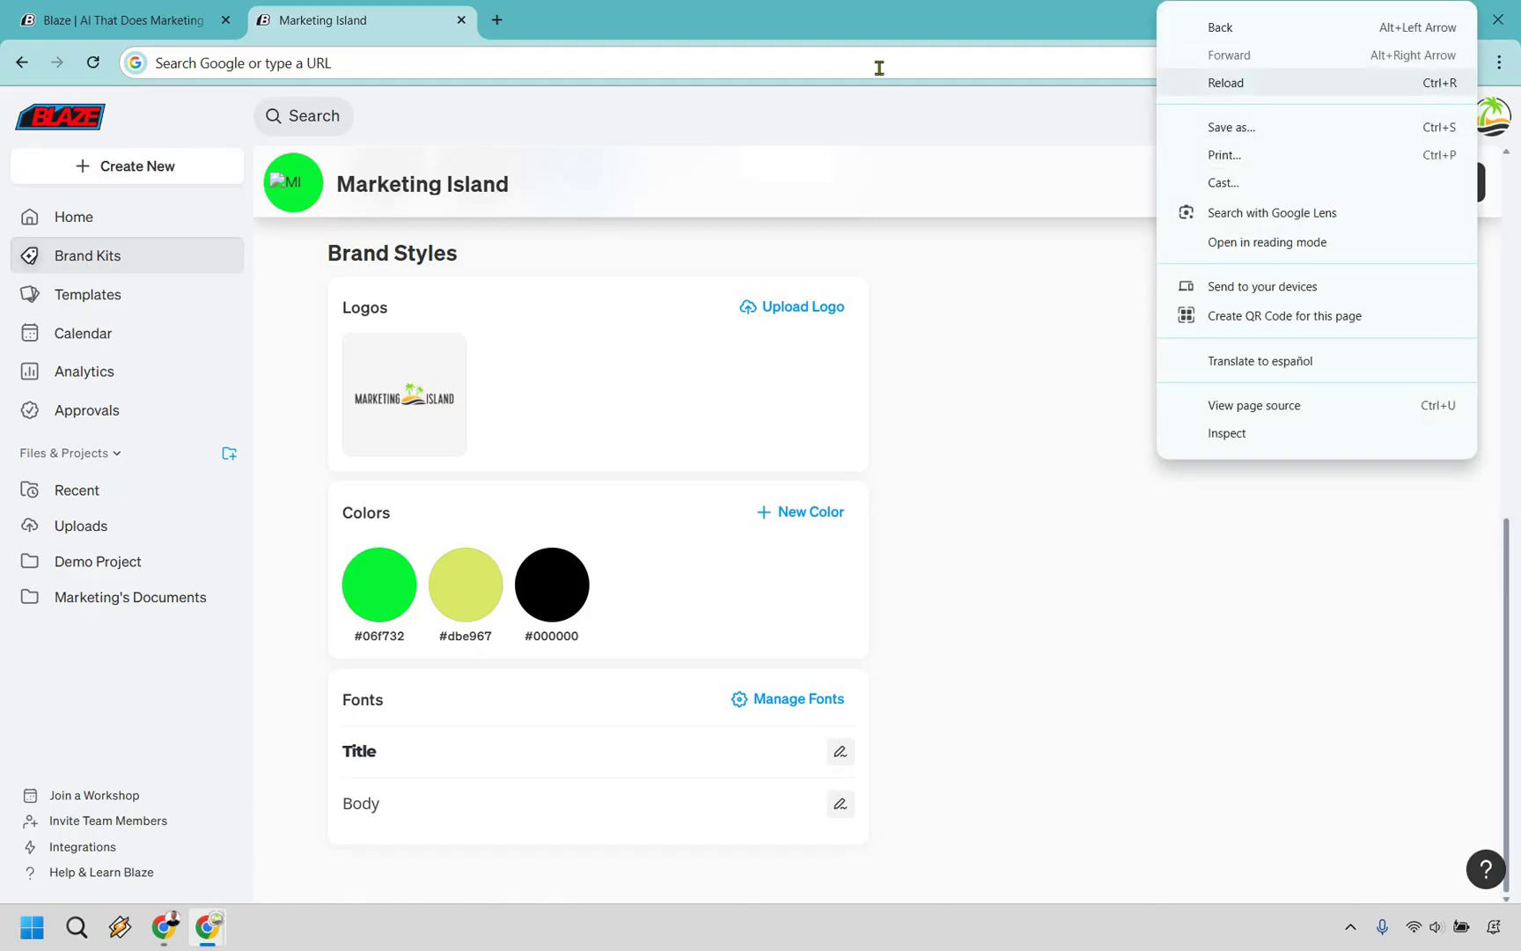
key(Return)
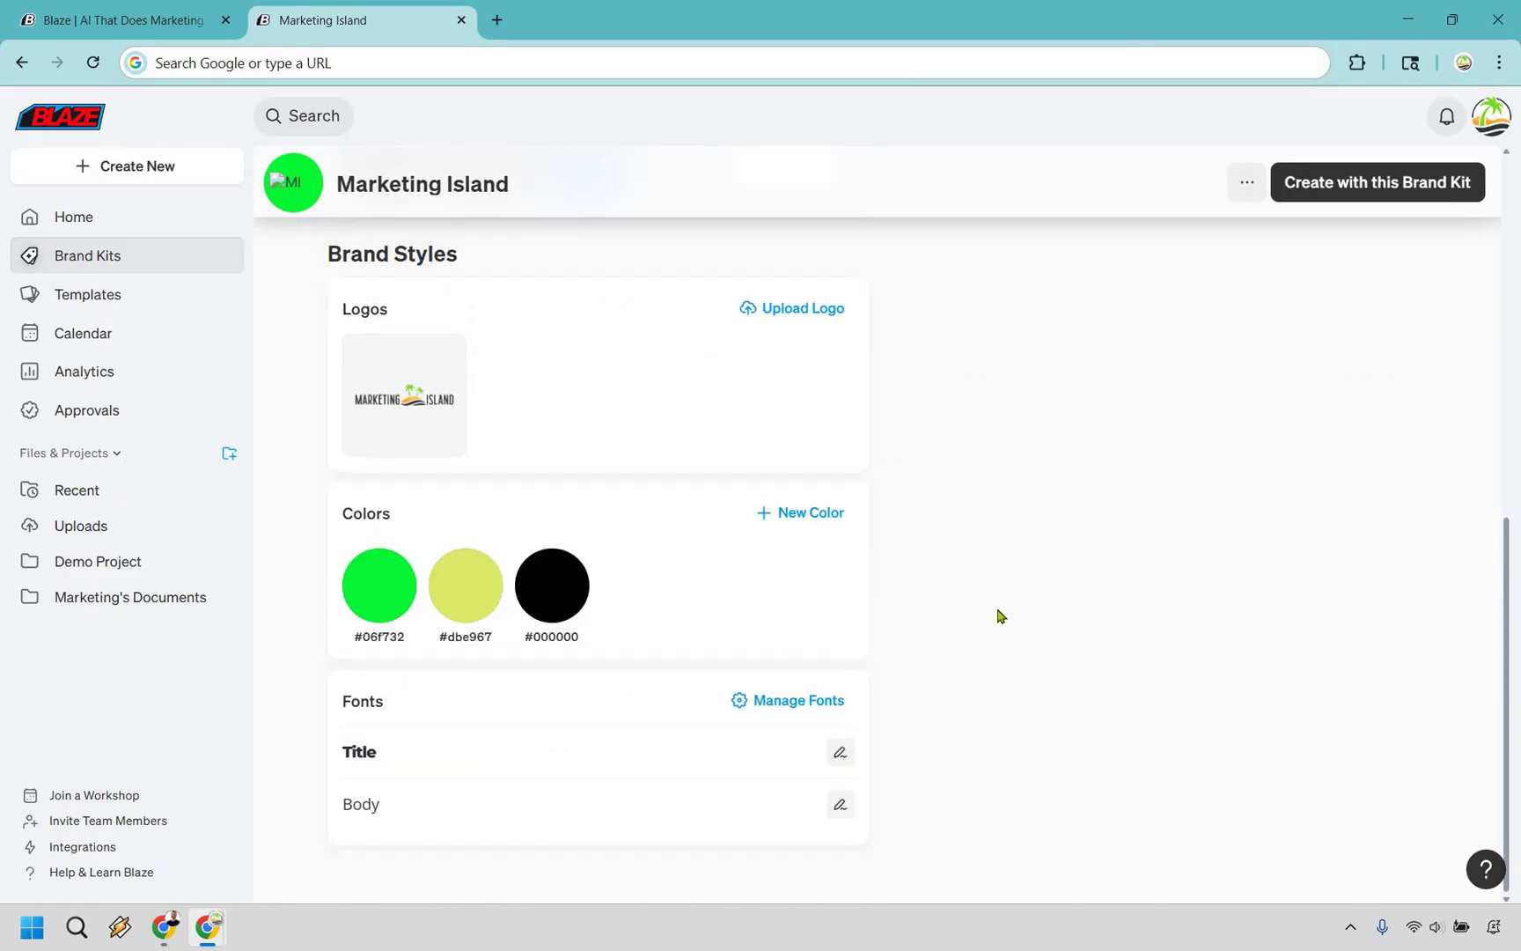
scroll(1355, 678, up, 8)
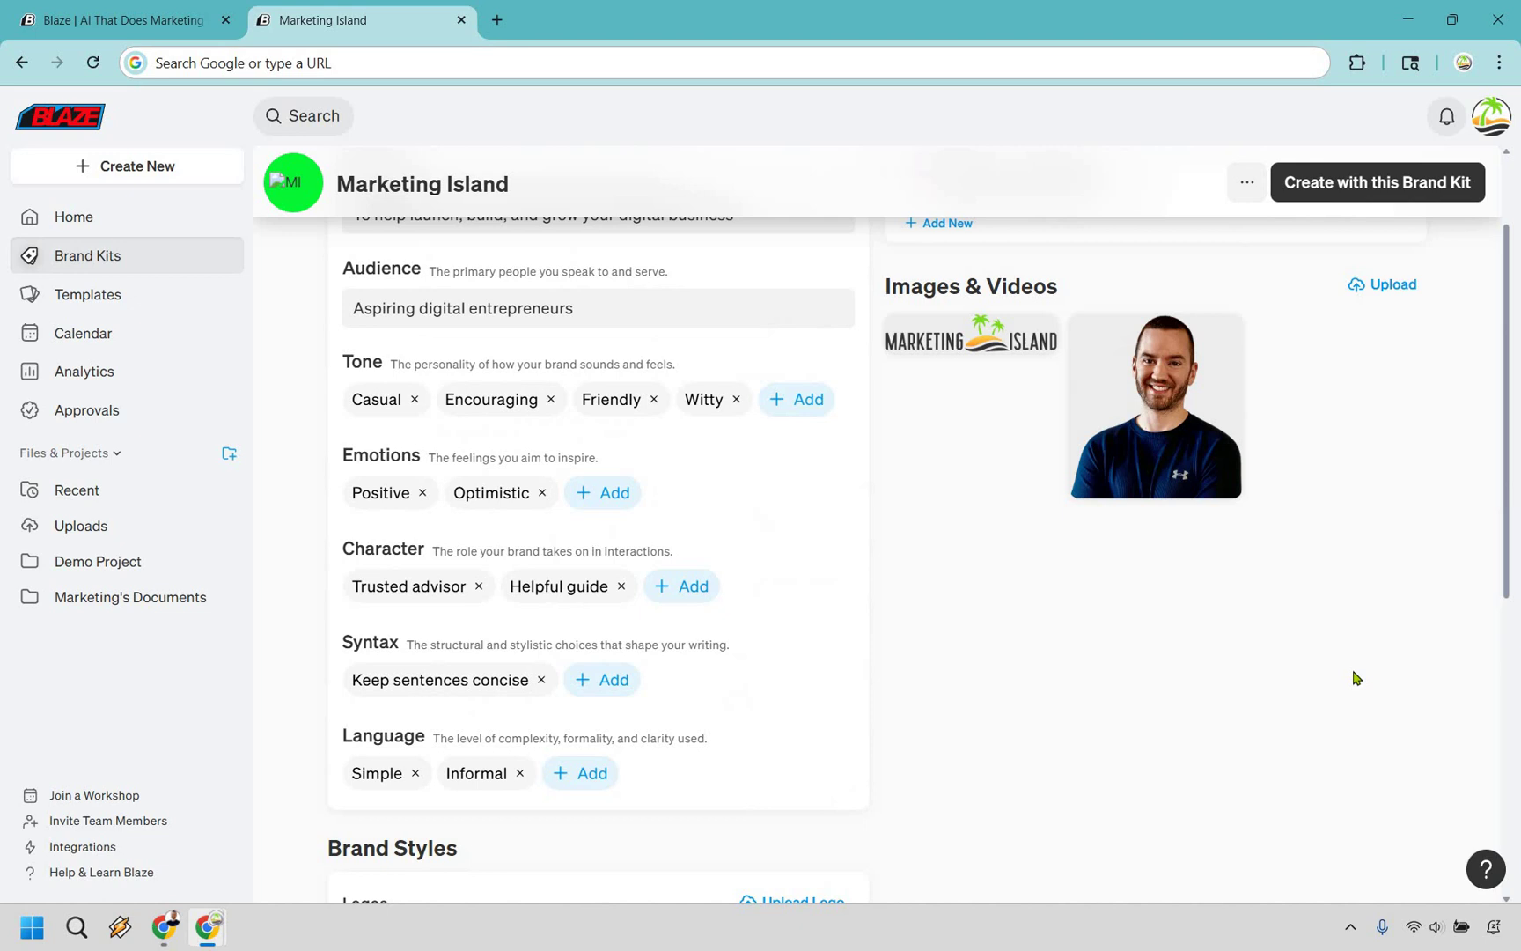
scroll(1356, 215, up, 1)
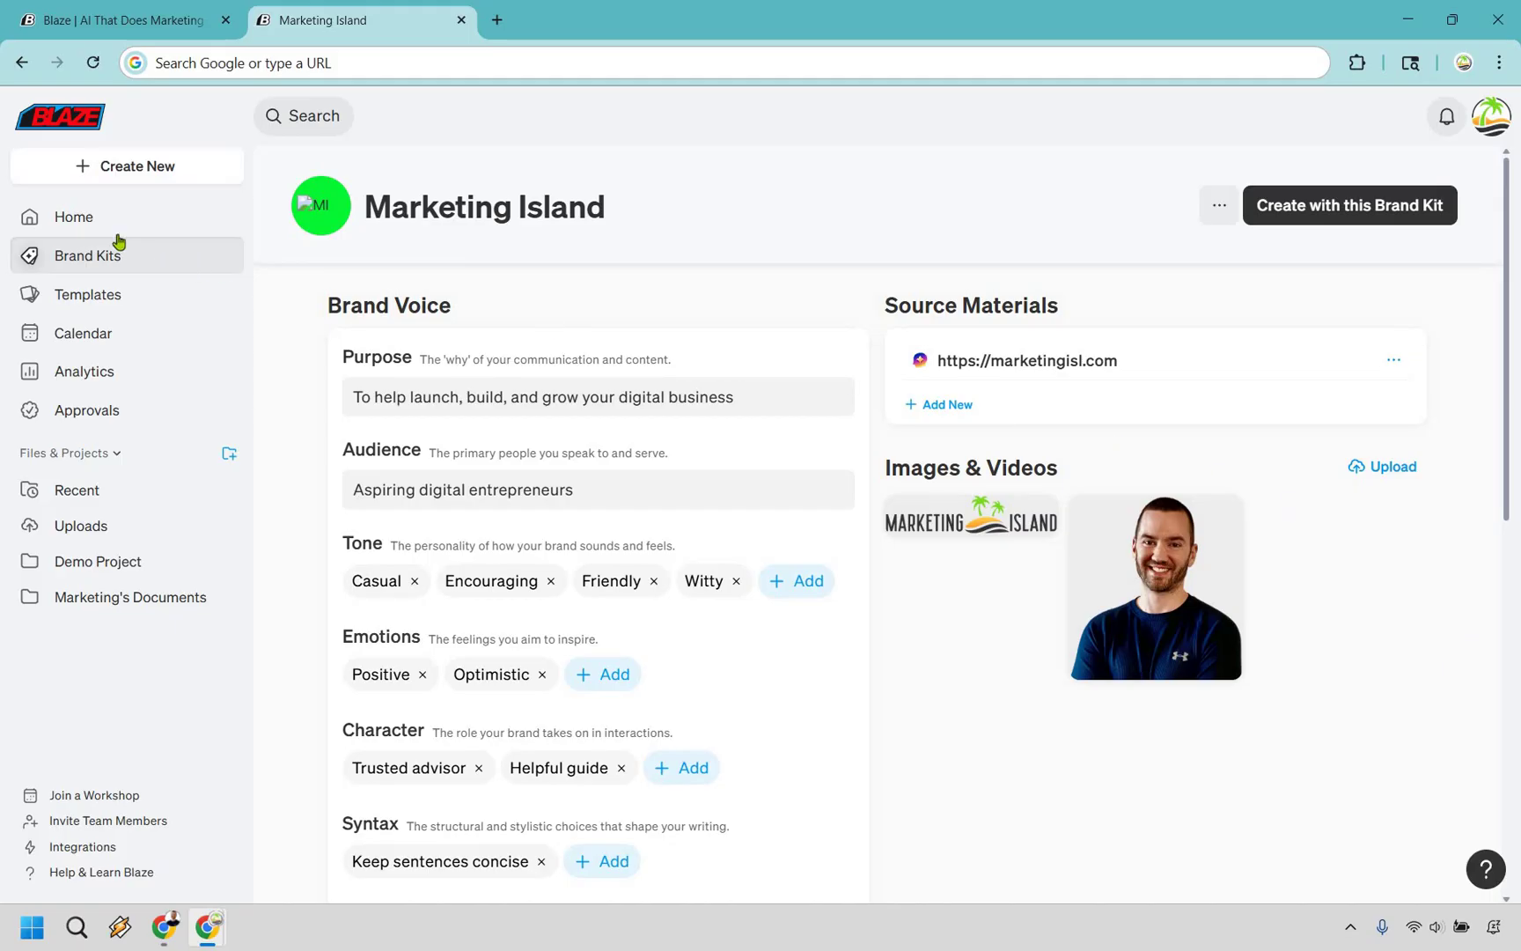
- Return to Home and dismiss the Connect LinkedIn notice without connecting an account
click(74, 218)
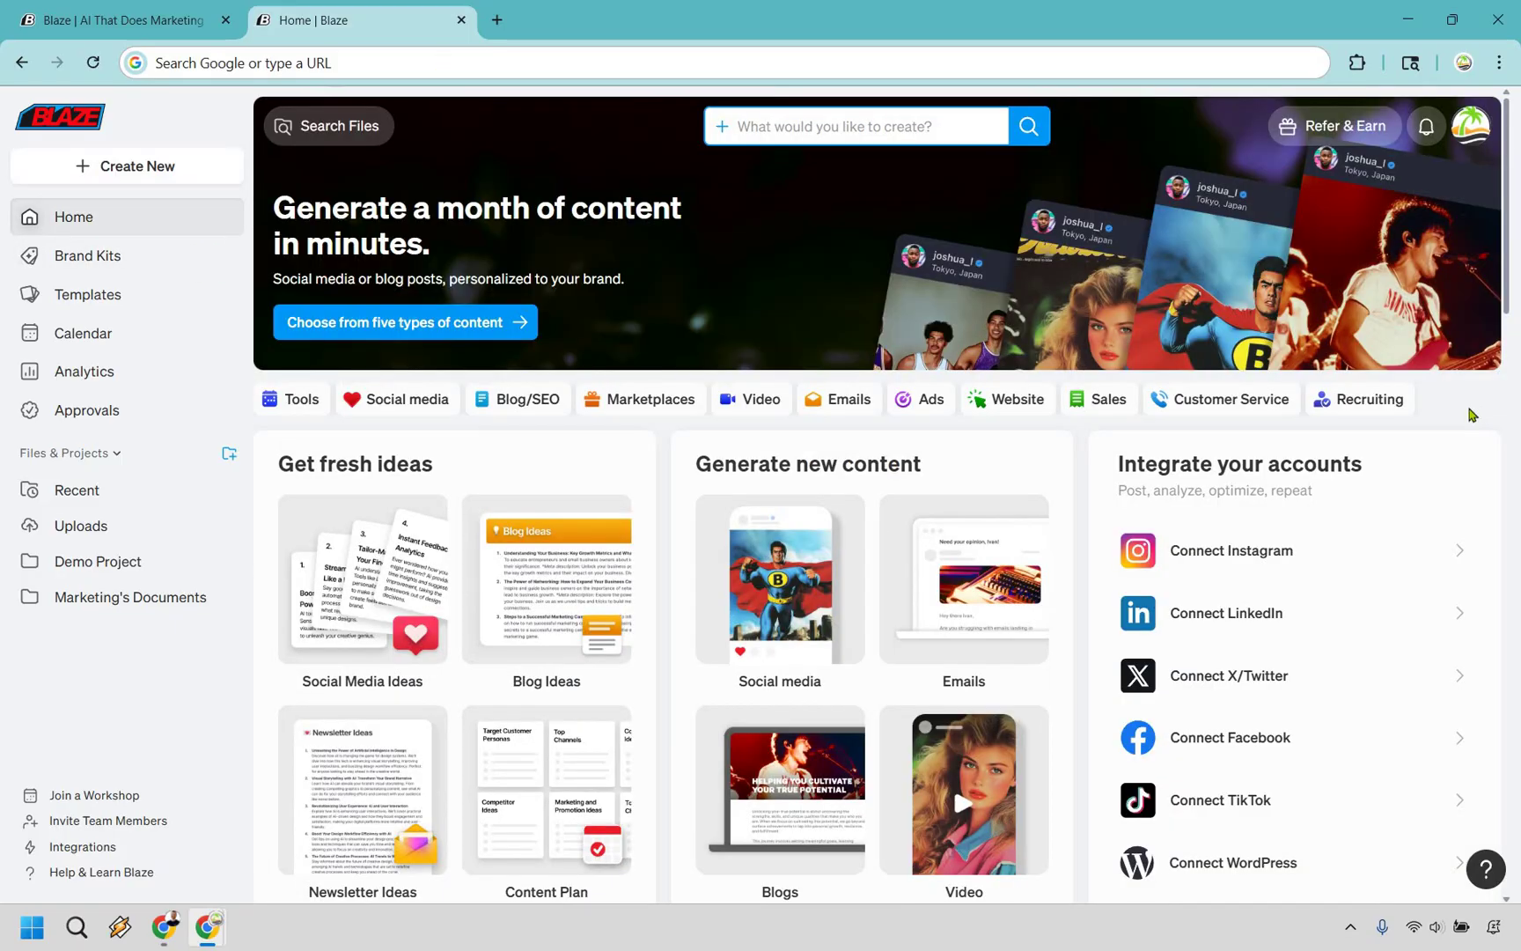
scroll(1208, 695, down, 1)
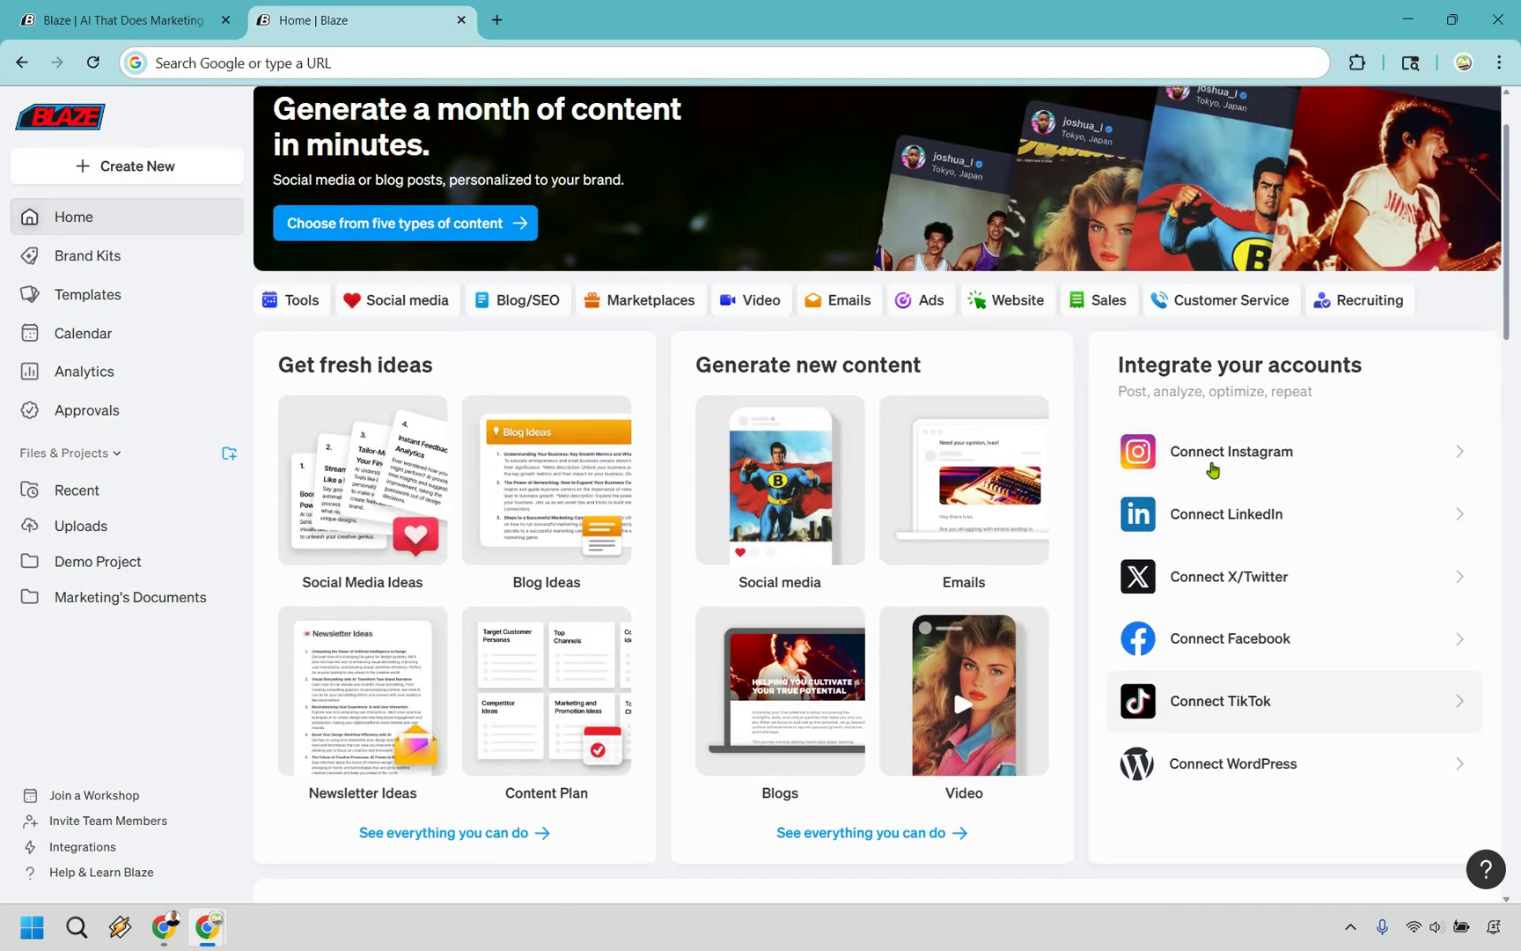
click(1210, 537)
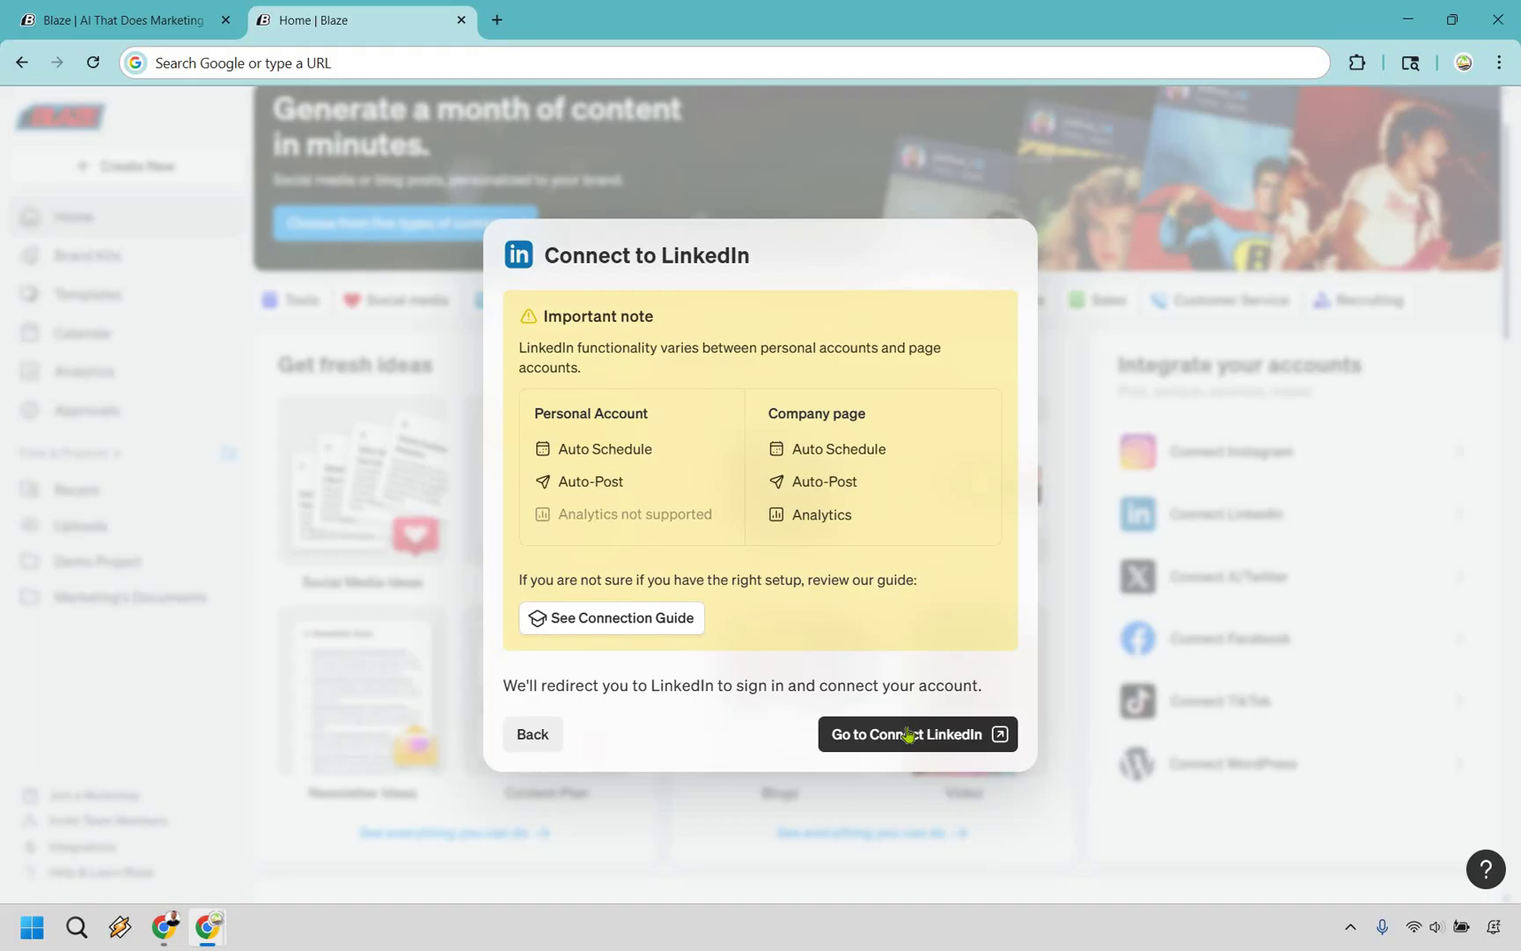
click(1094, 359)
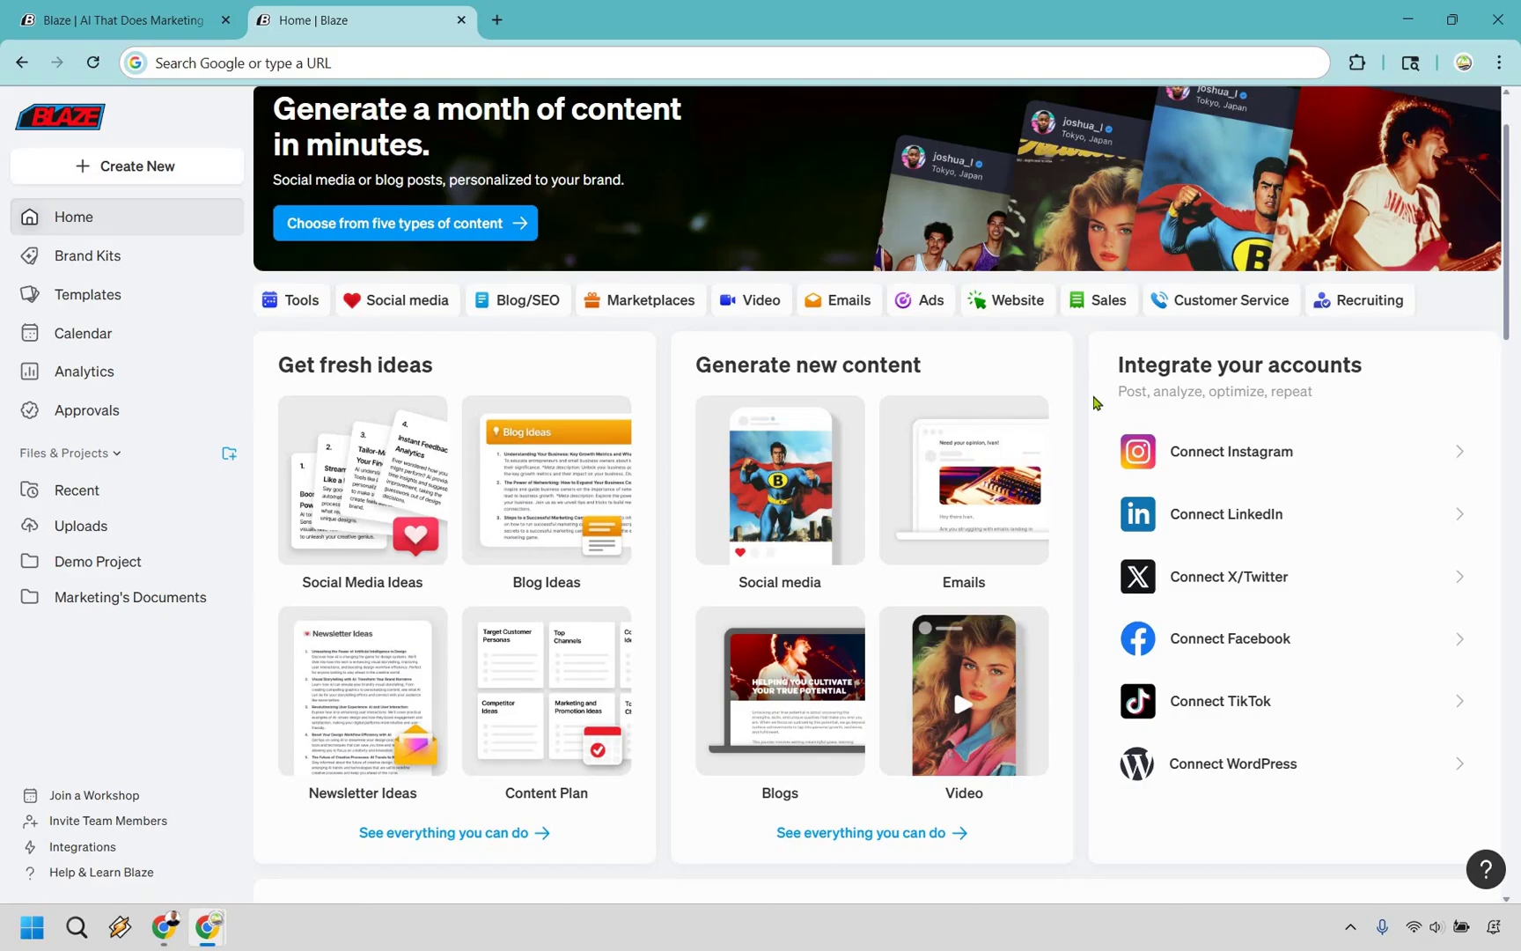
scroll(1093, 393, down, 3)
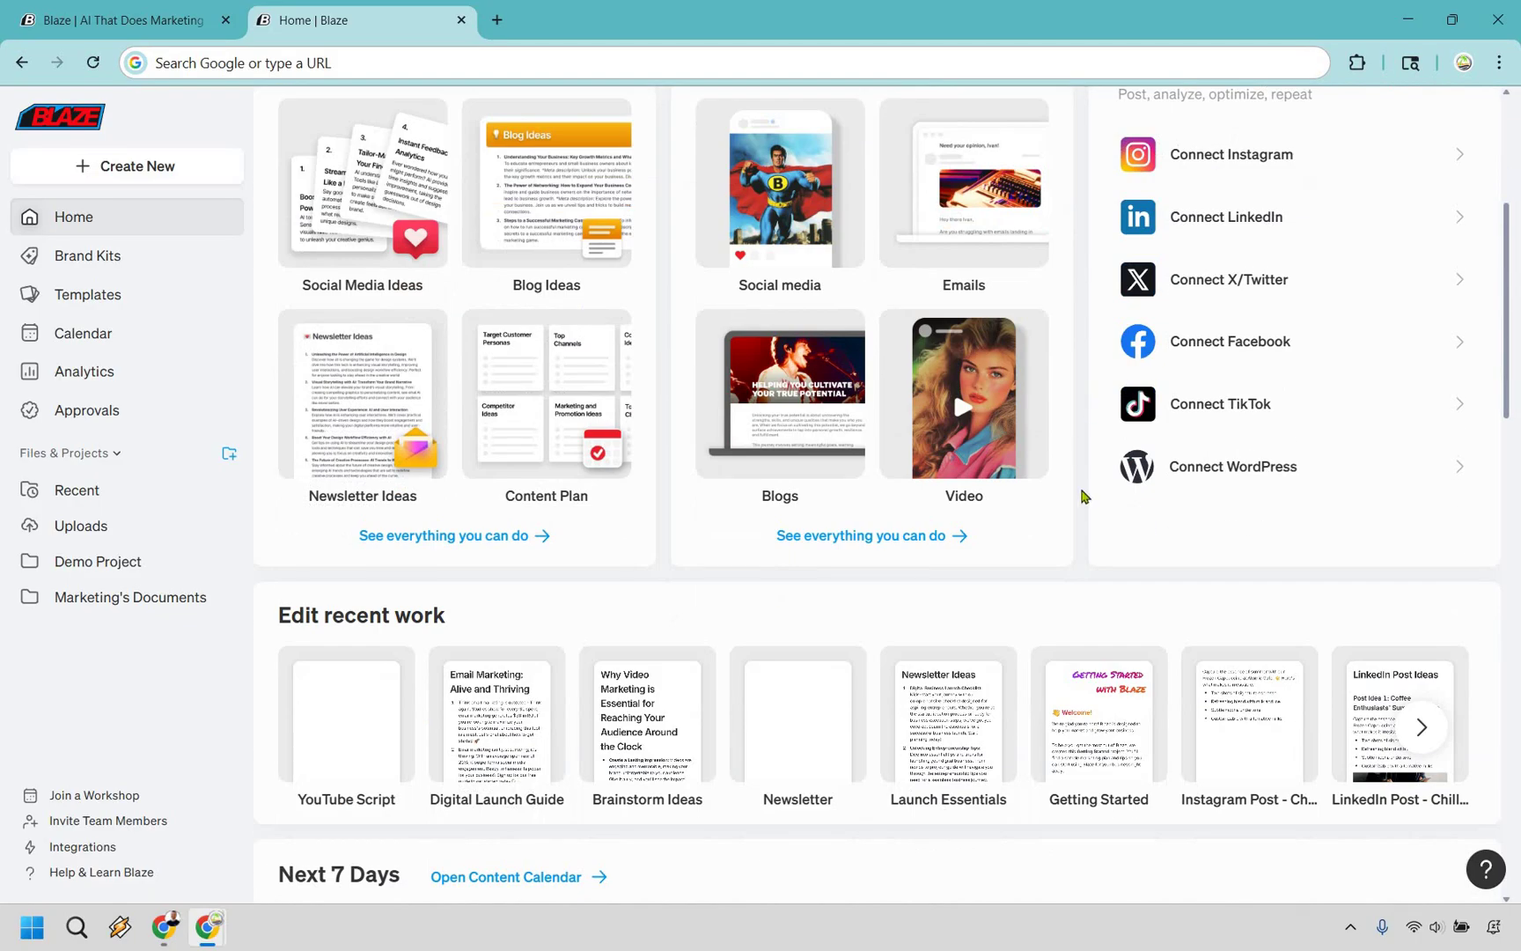
scroll(1083, 497, up, 4)
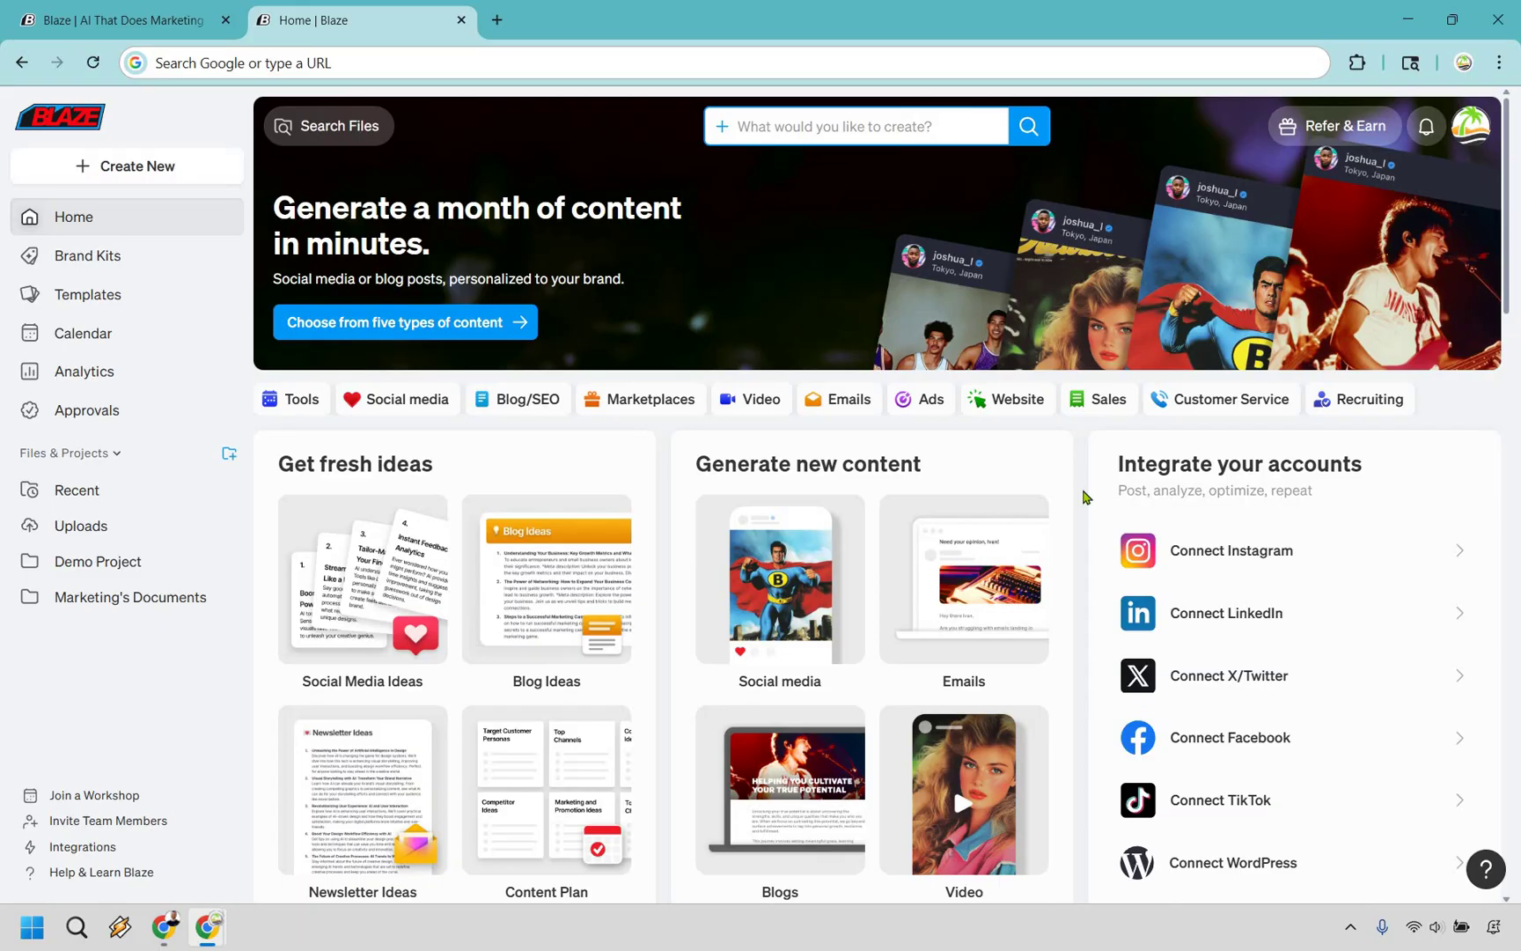
scroll(468, 486, down, 1)
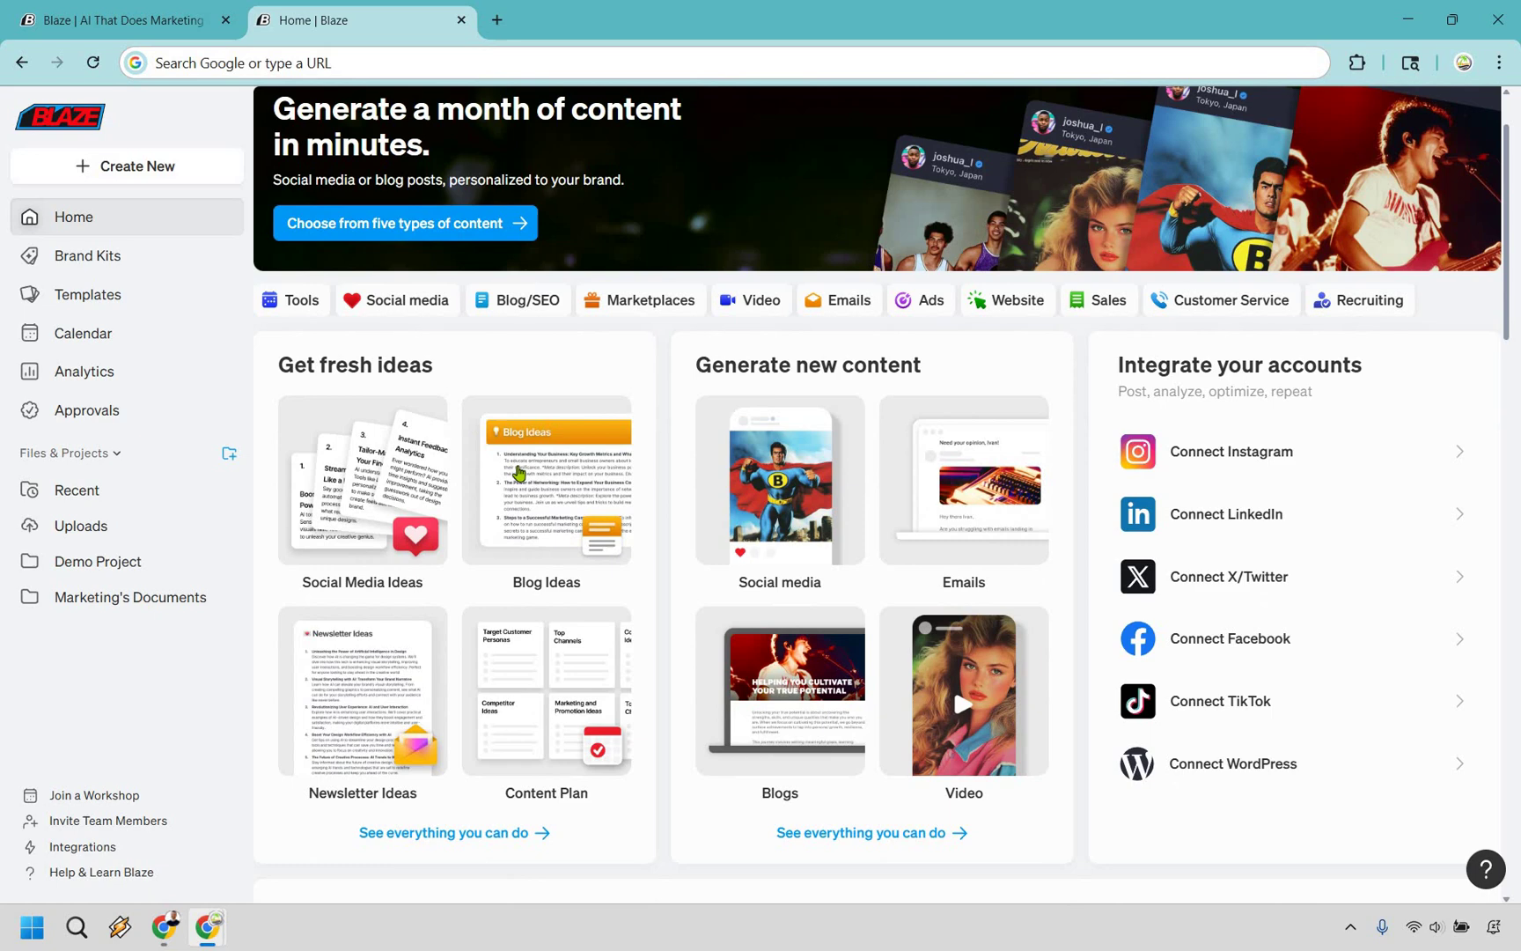
- Start a Content Ideas brainstorm from Create New > Brainstorm Ideas
click(449, 834)
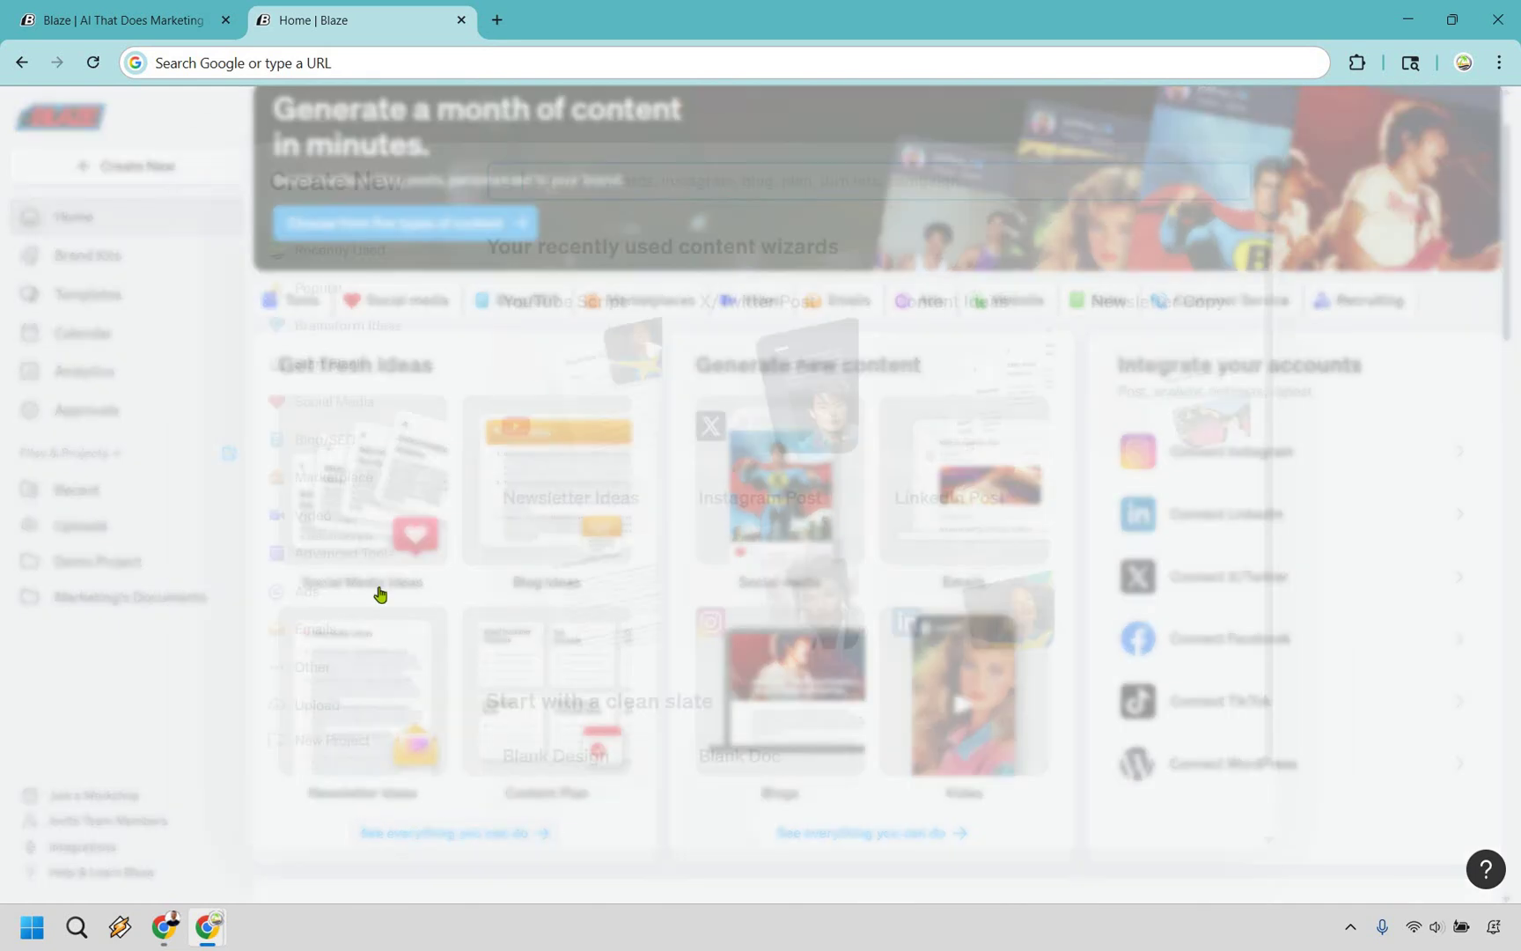
click(340, 326)
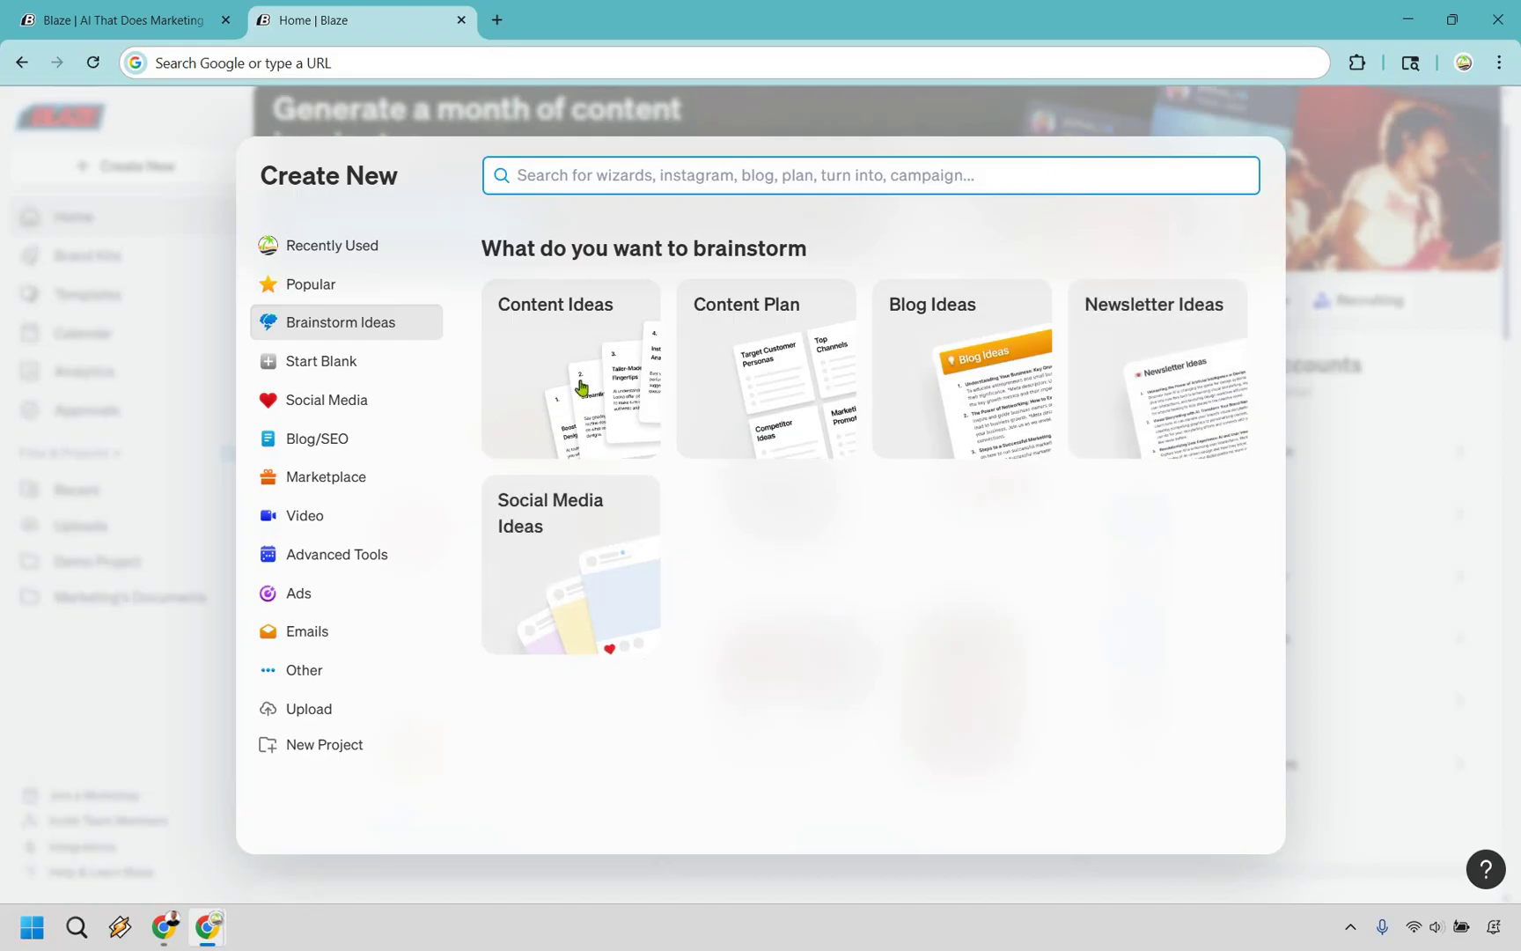
click(1047, 367)
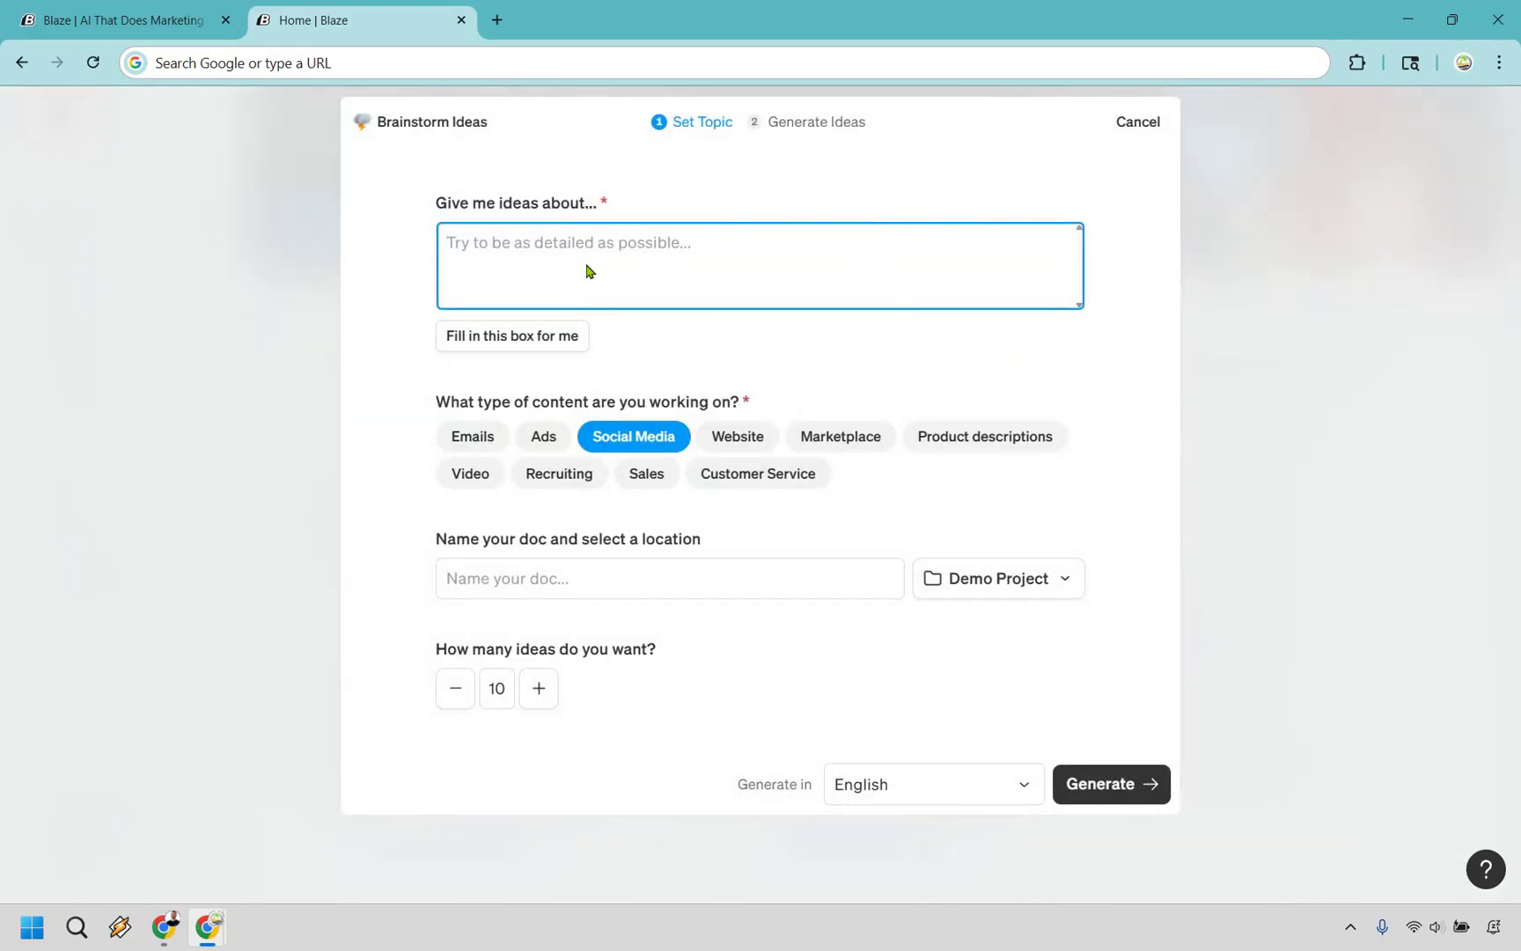
- Auto-fill the topic and trim it to its first sentence about launching a digital business
click(529, 342)
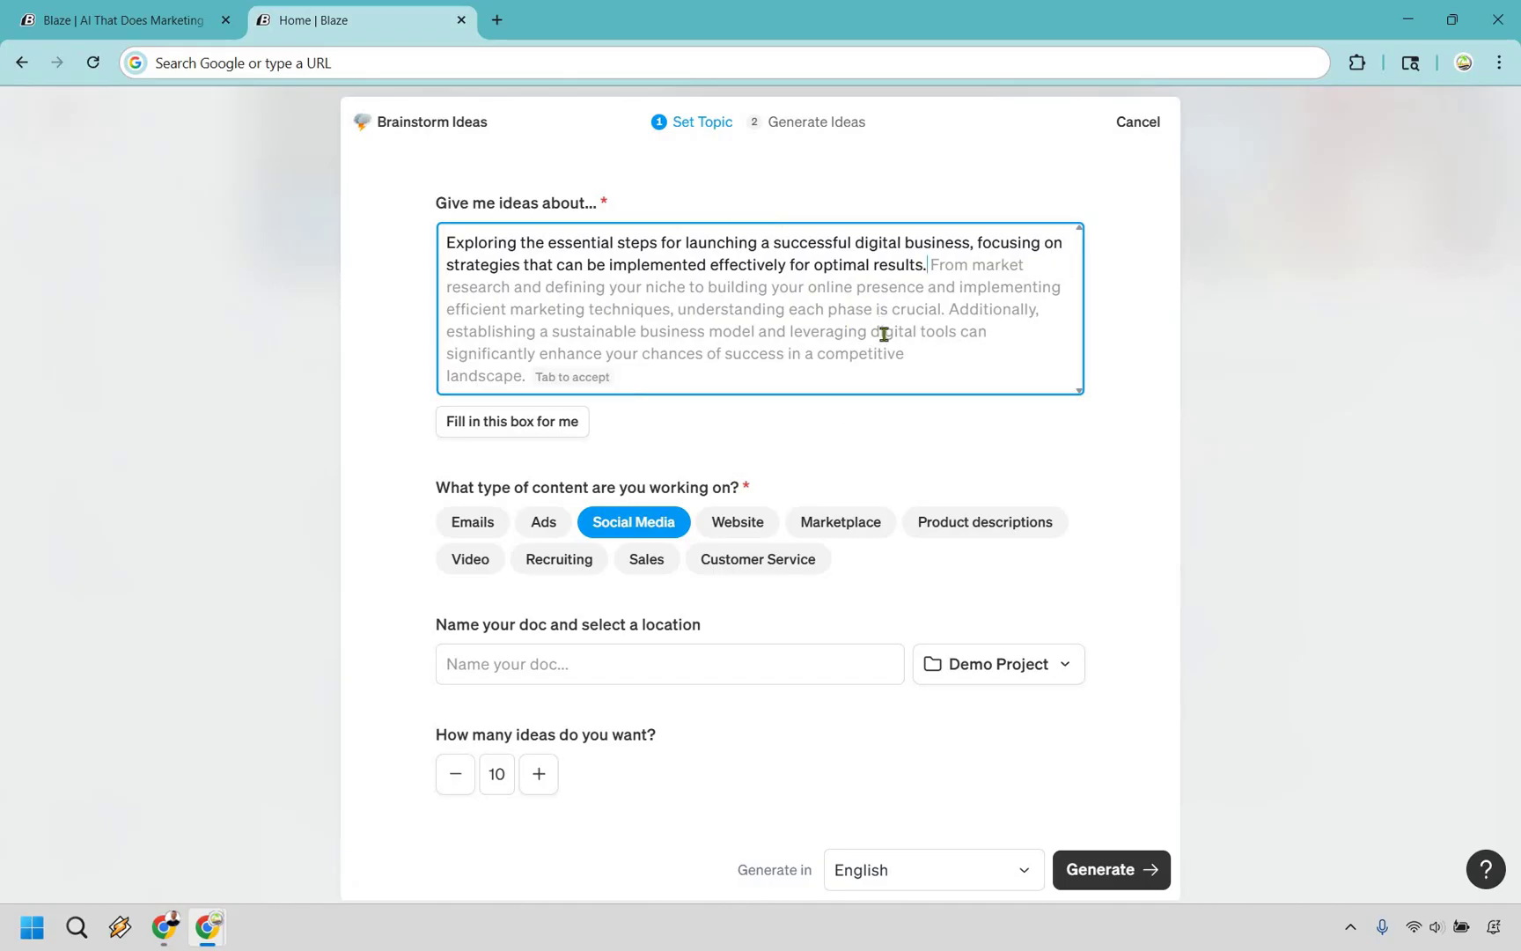
key(Tab)
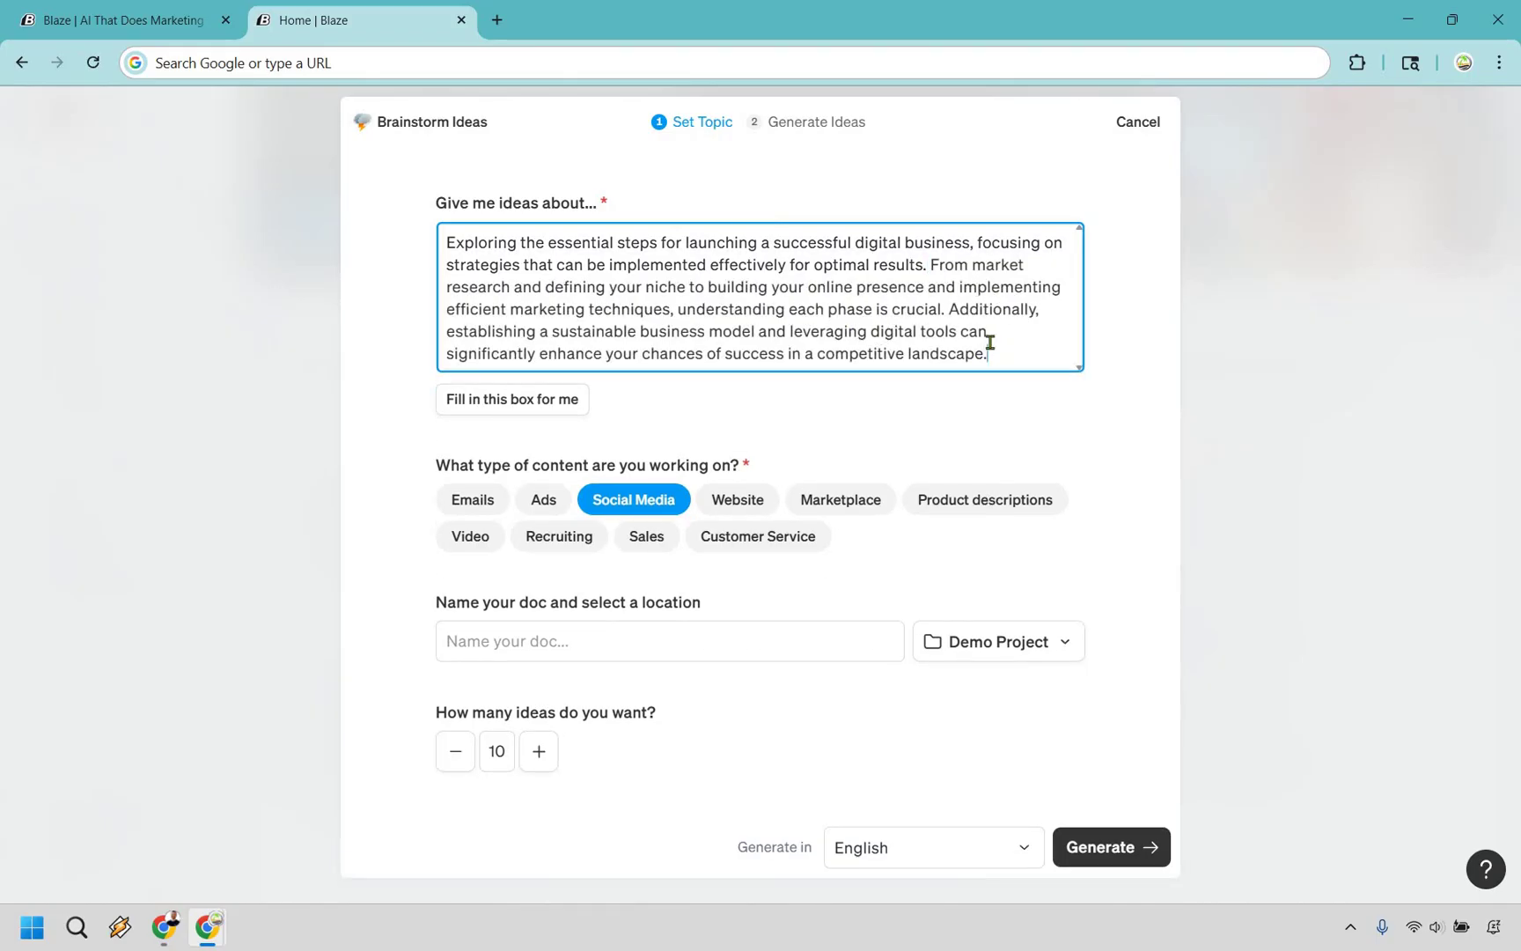
shift+click(925, 266)
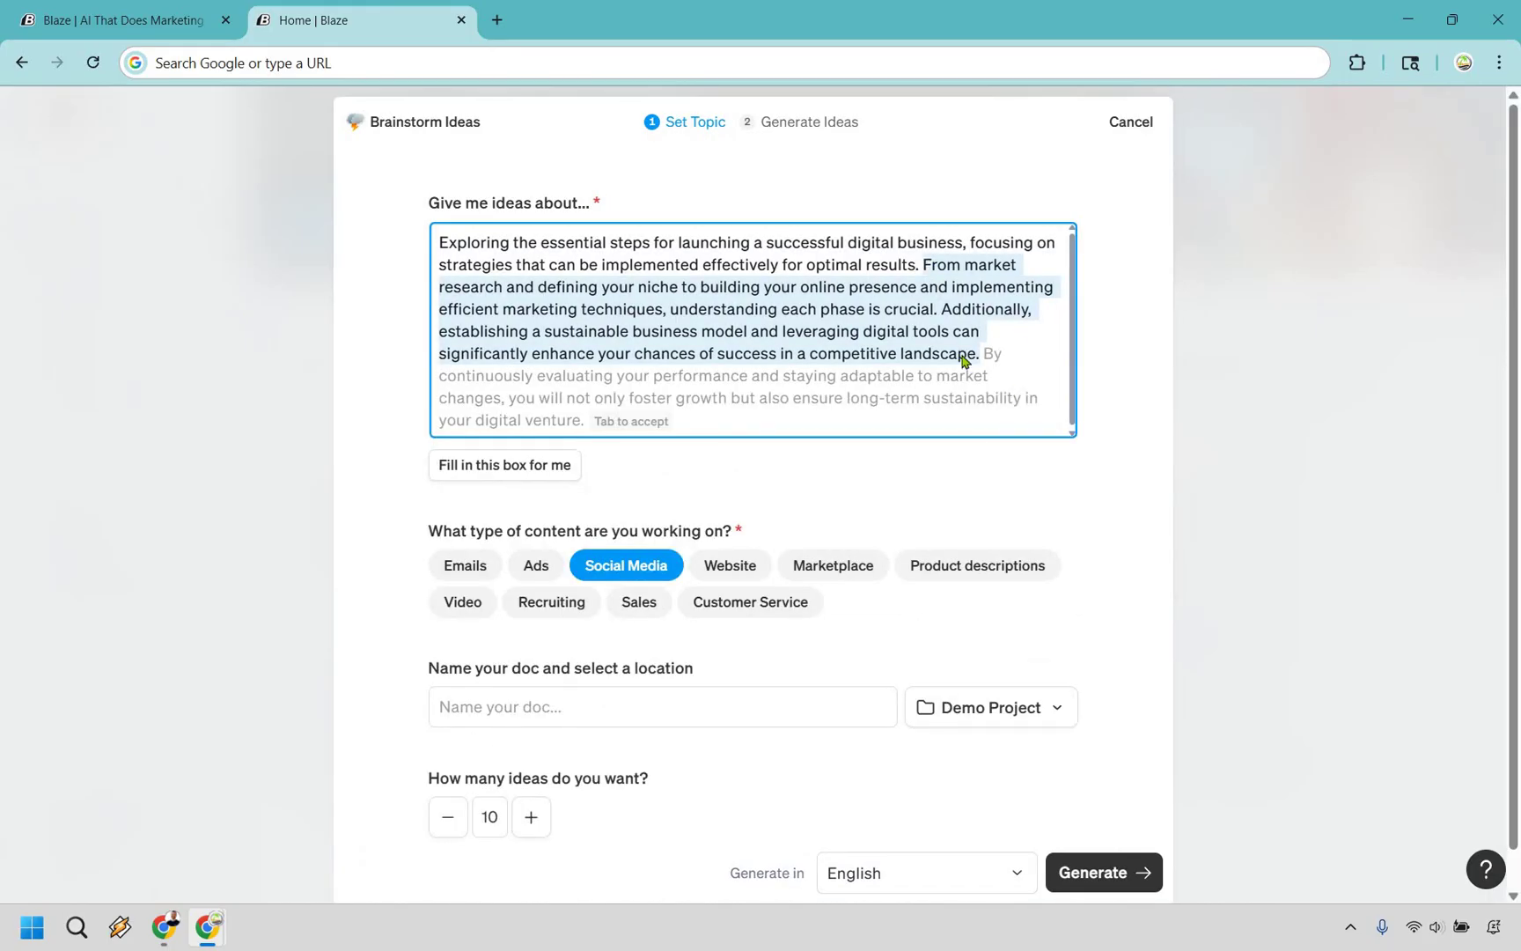
key(BackSpace)
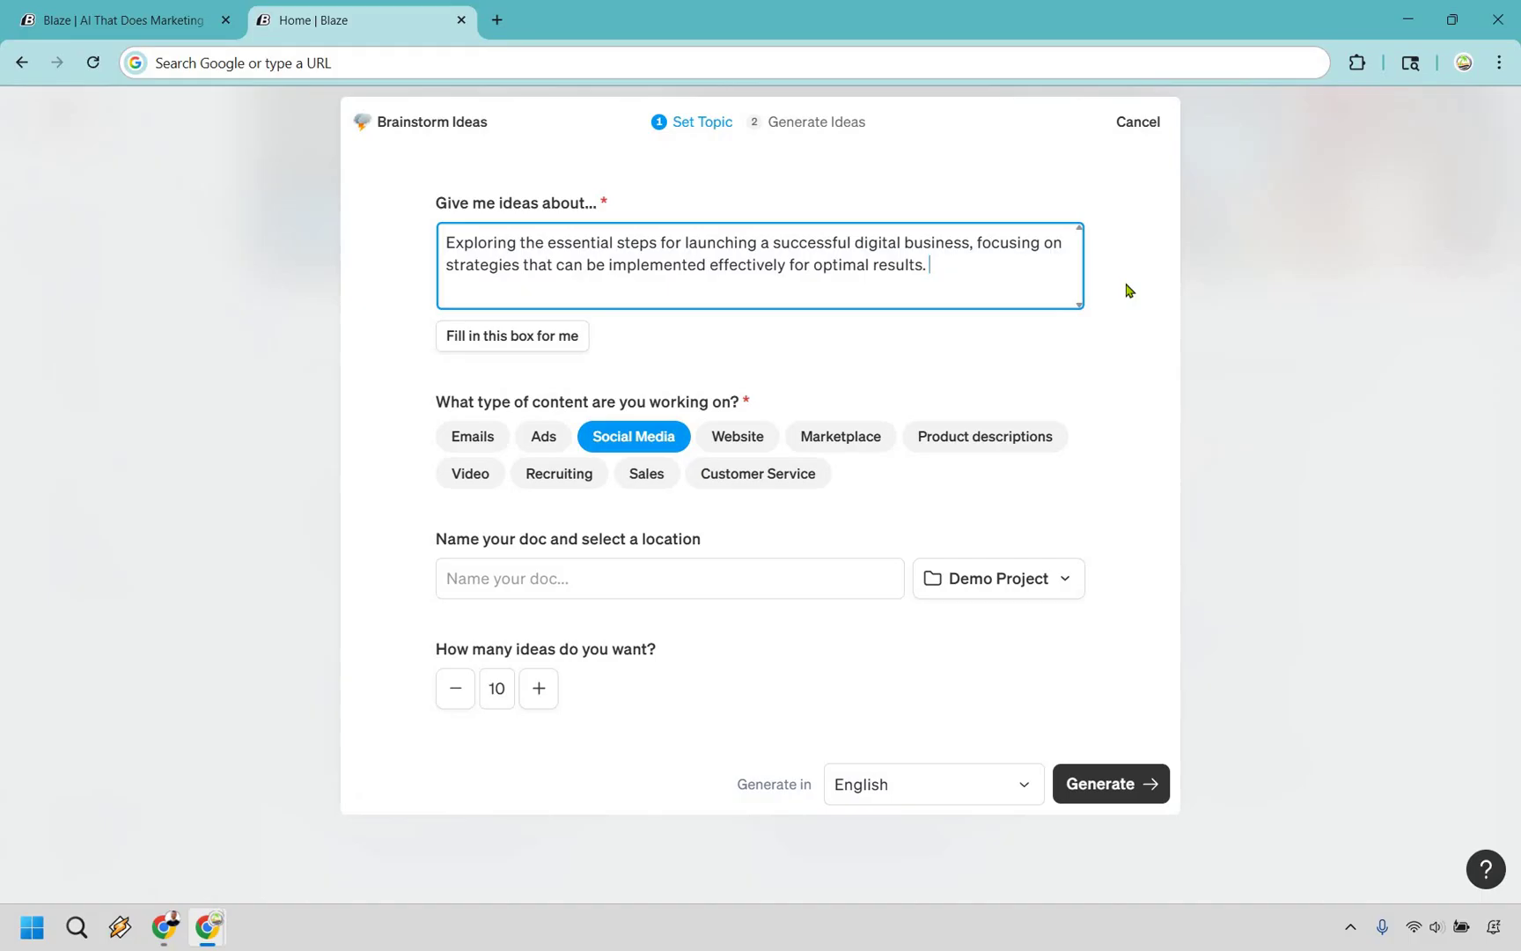
click(1127, 291)
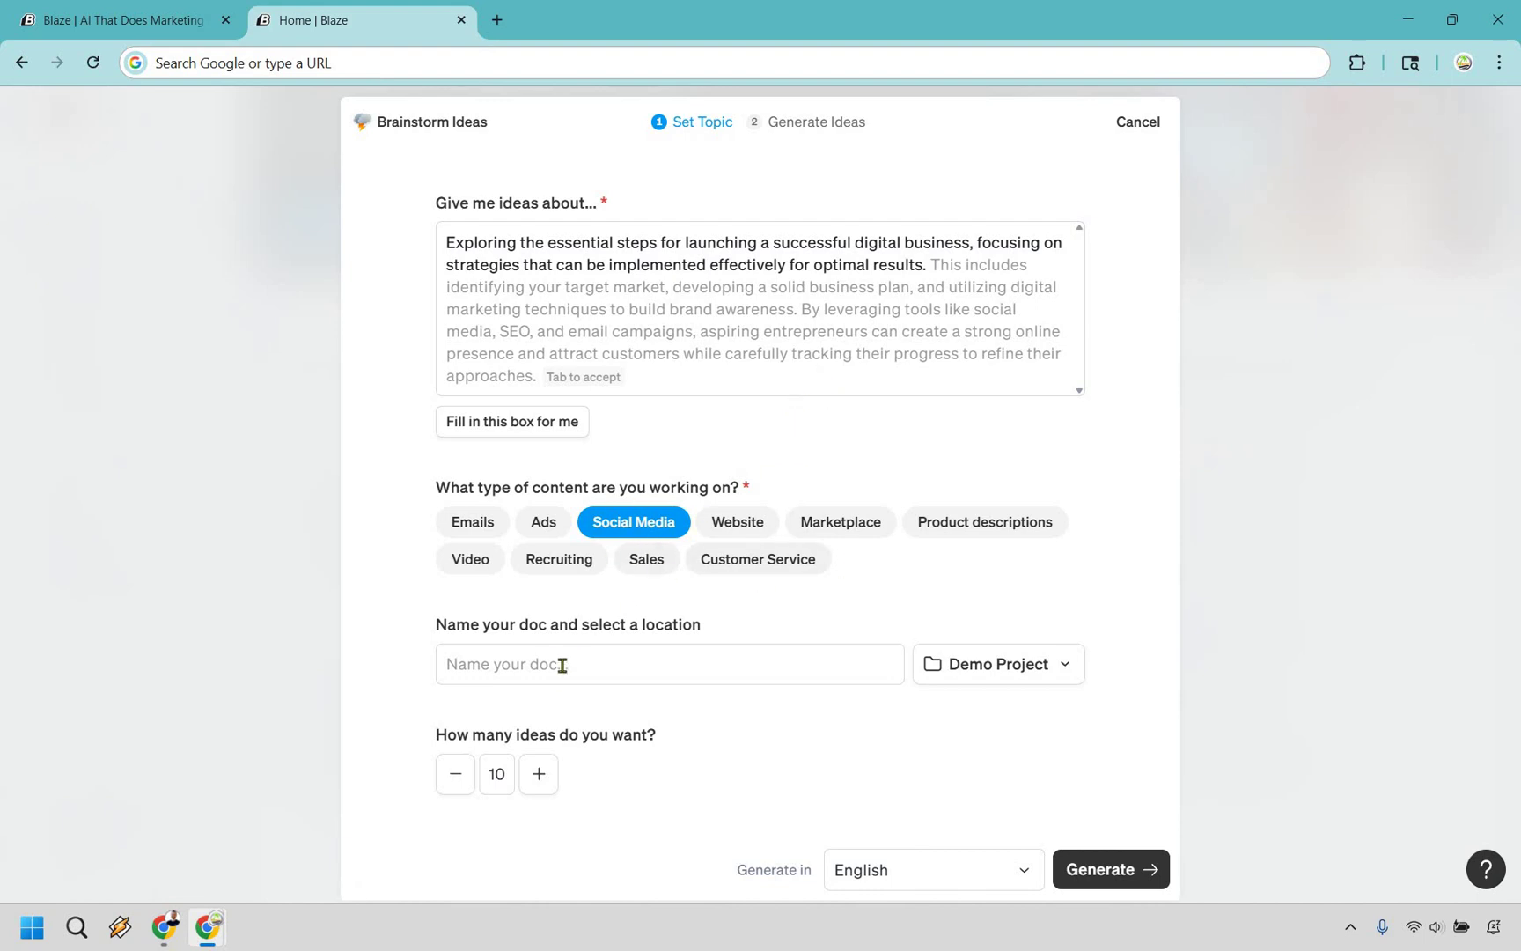
- Keep Demo Project as the save location and generate the ideas document
click(1021, 666)
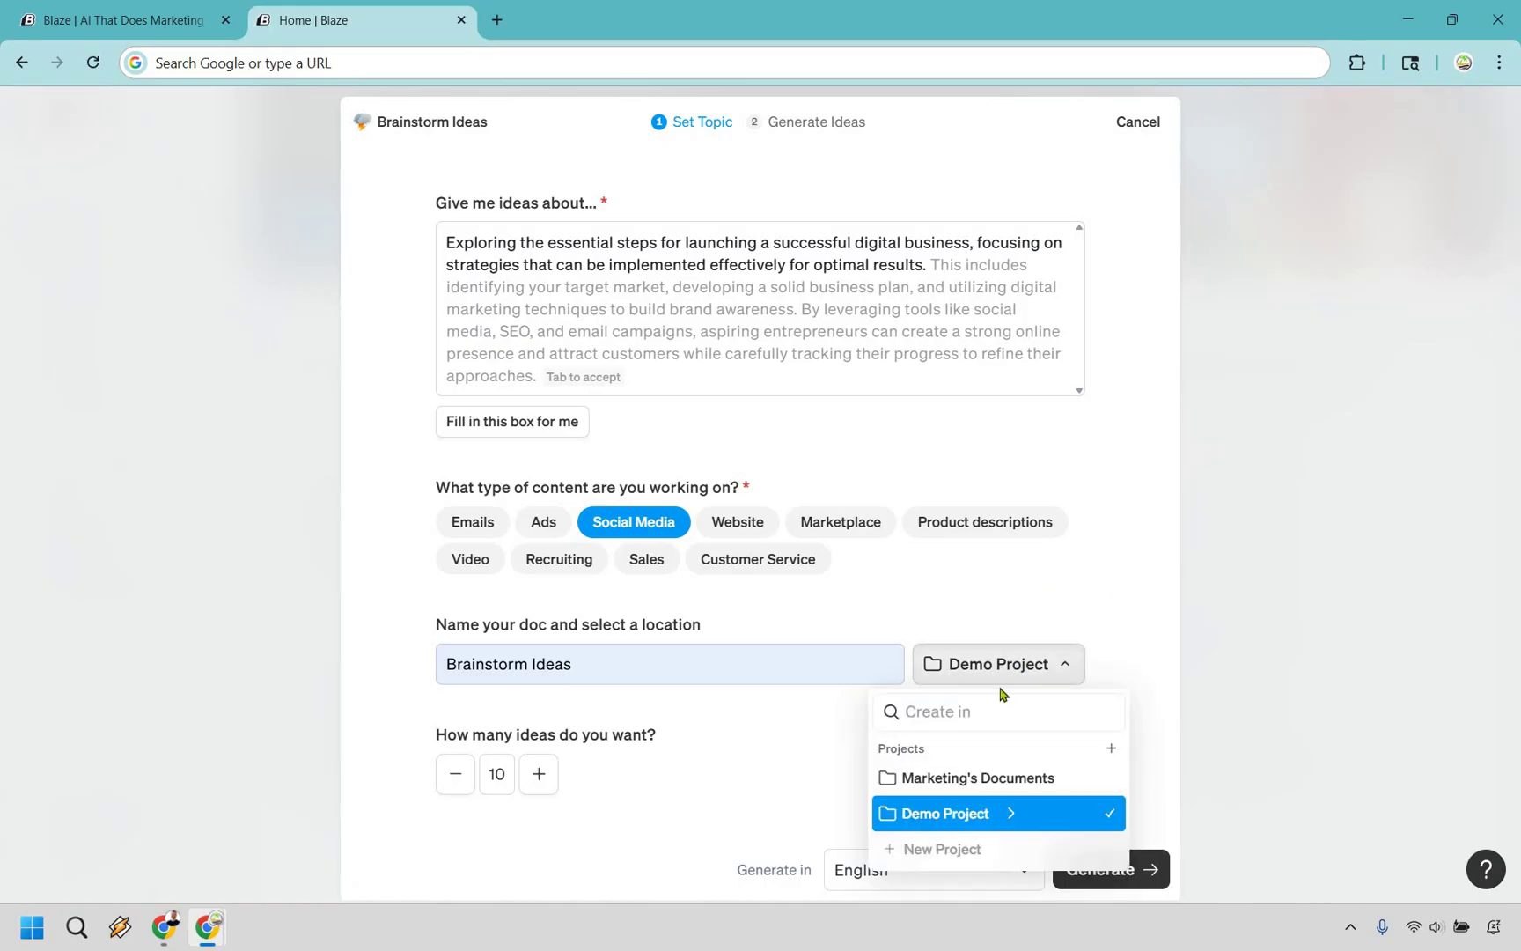
click(1091, 585)
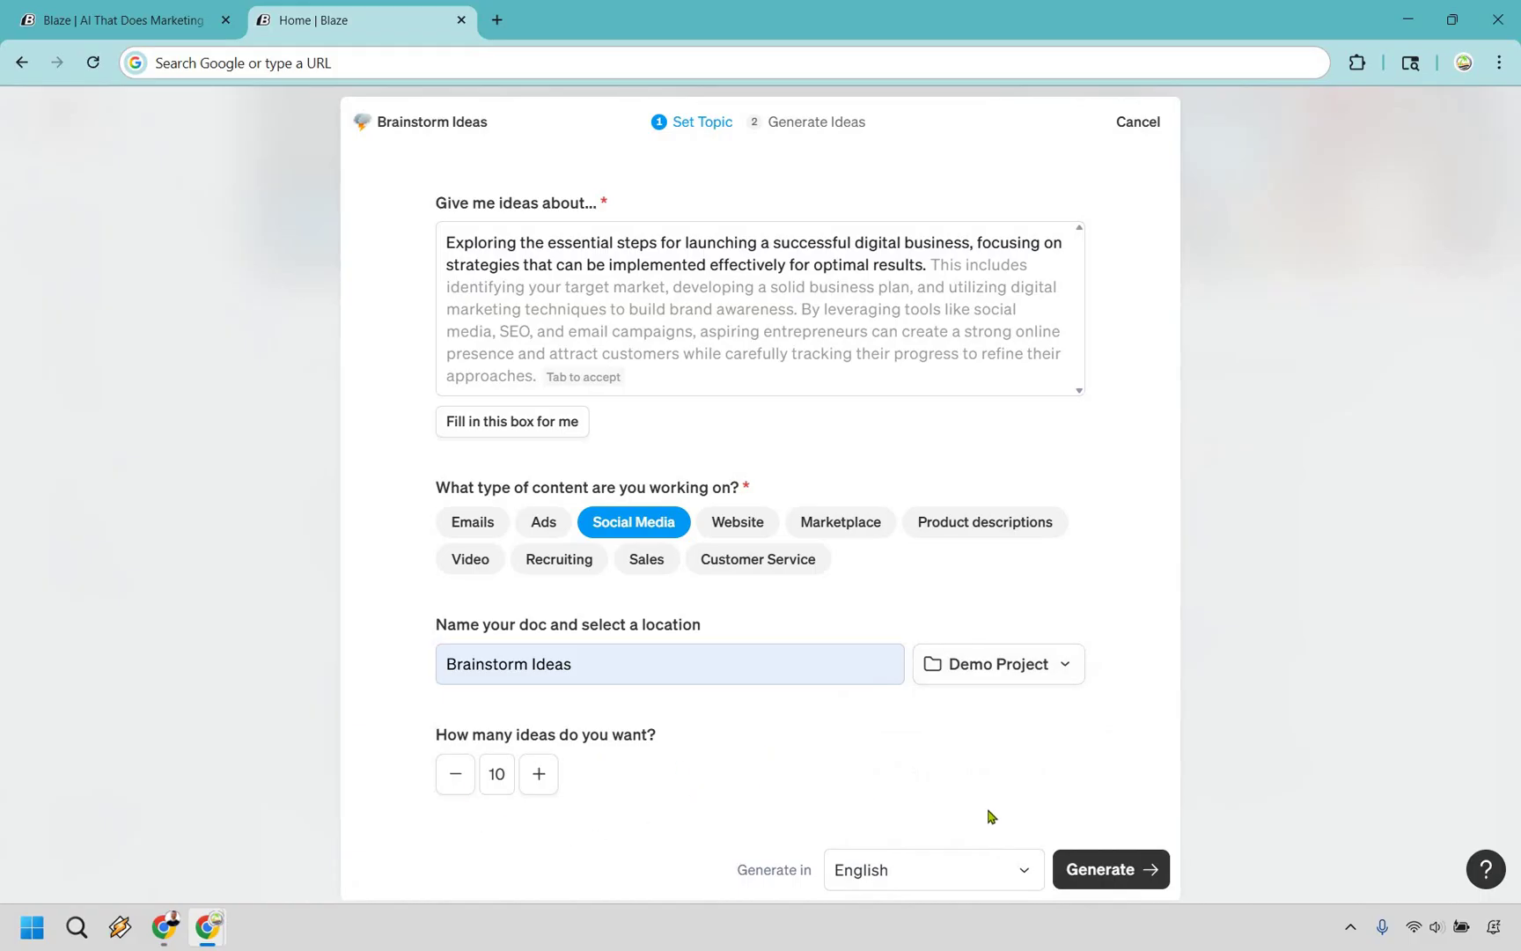
click(1110, 871)
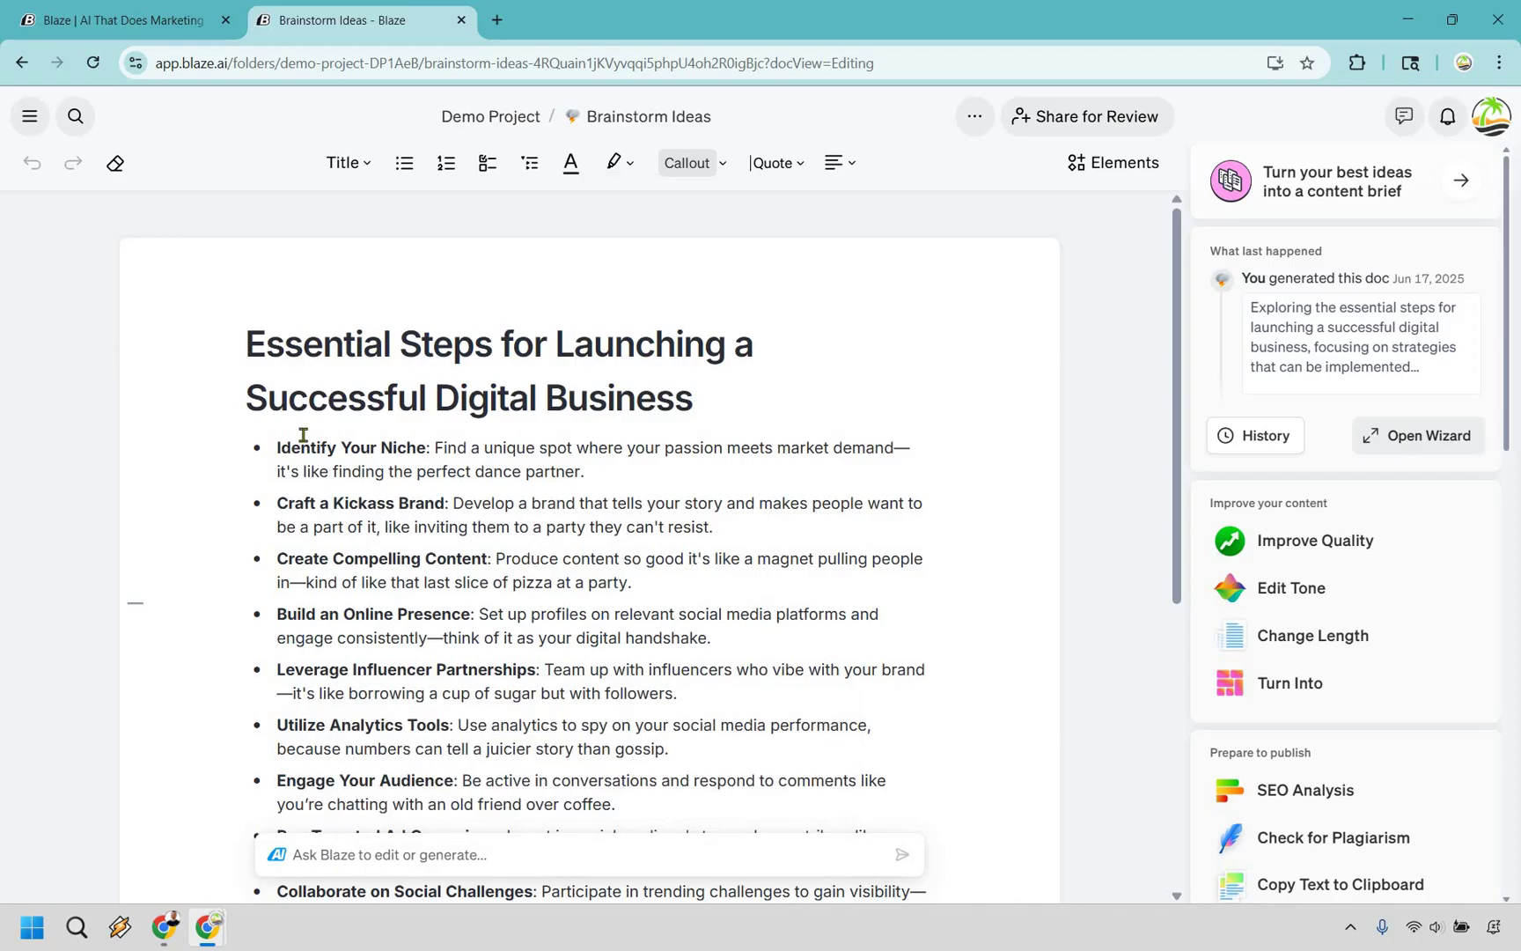
triple_click(280, 448)
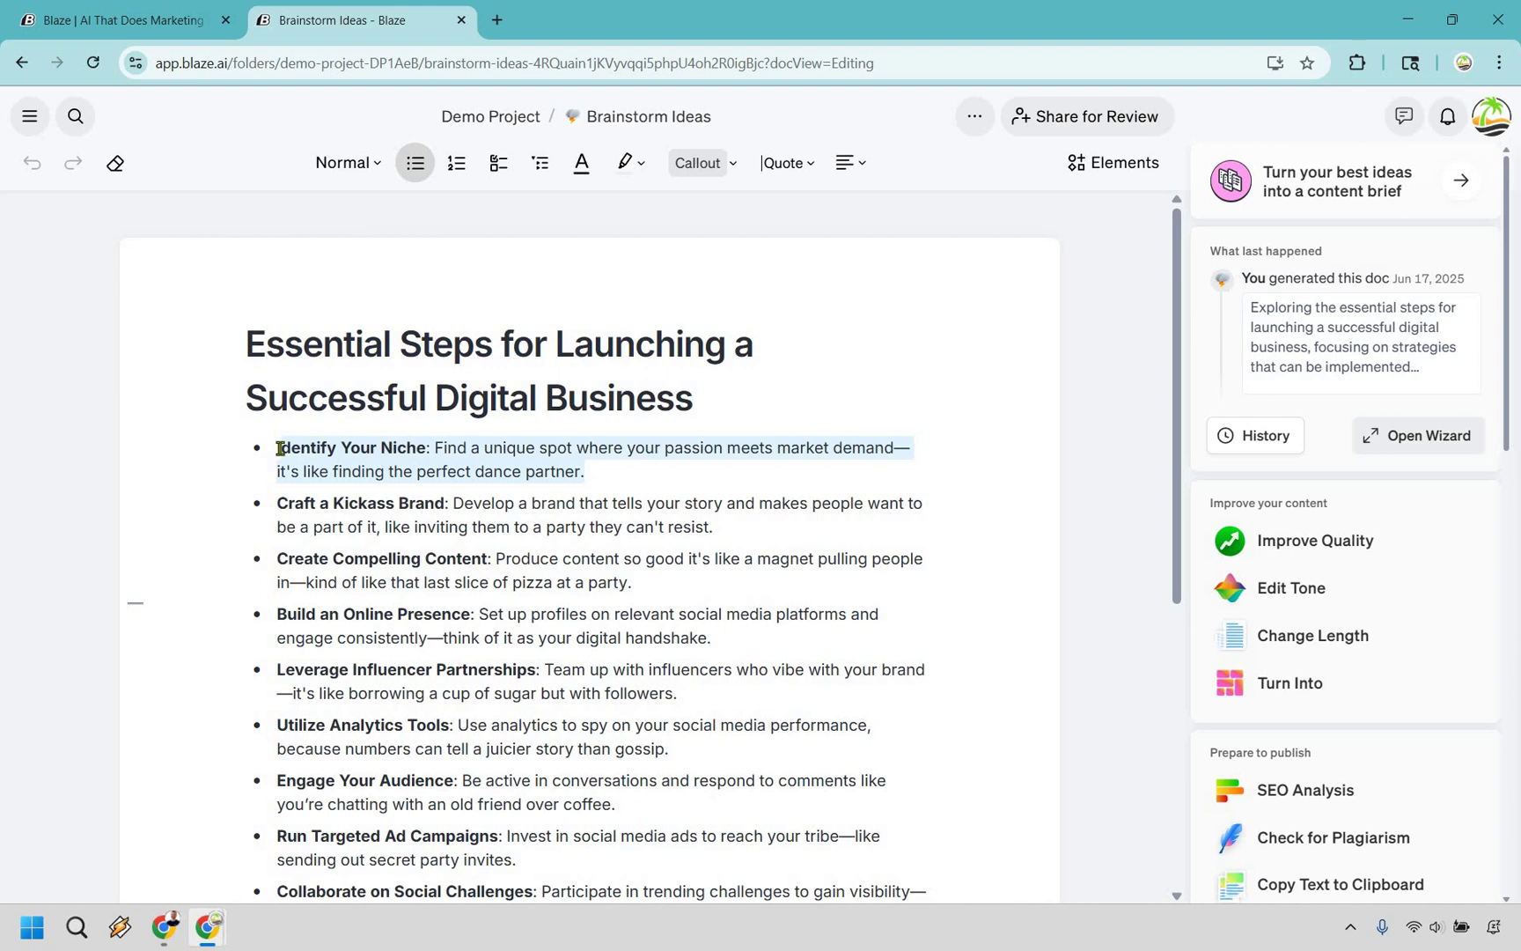
click(1290, 684)
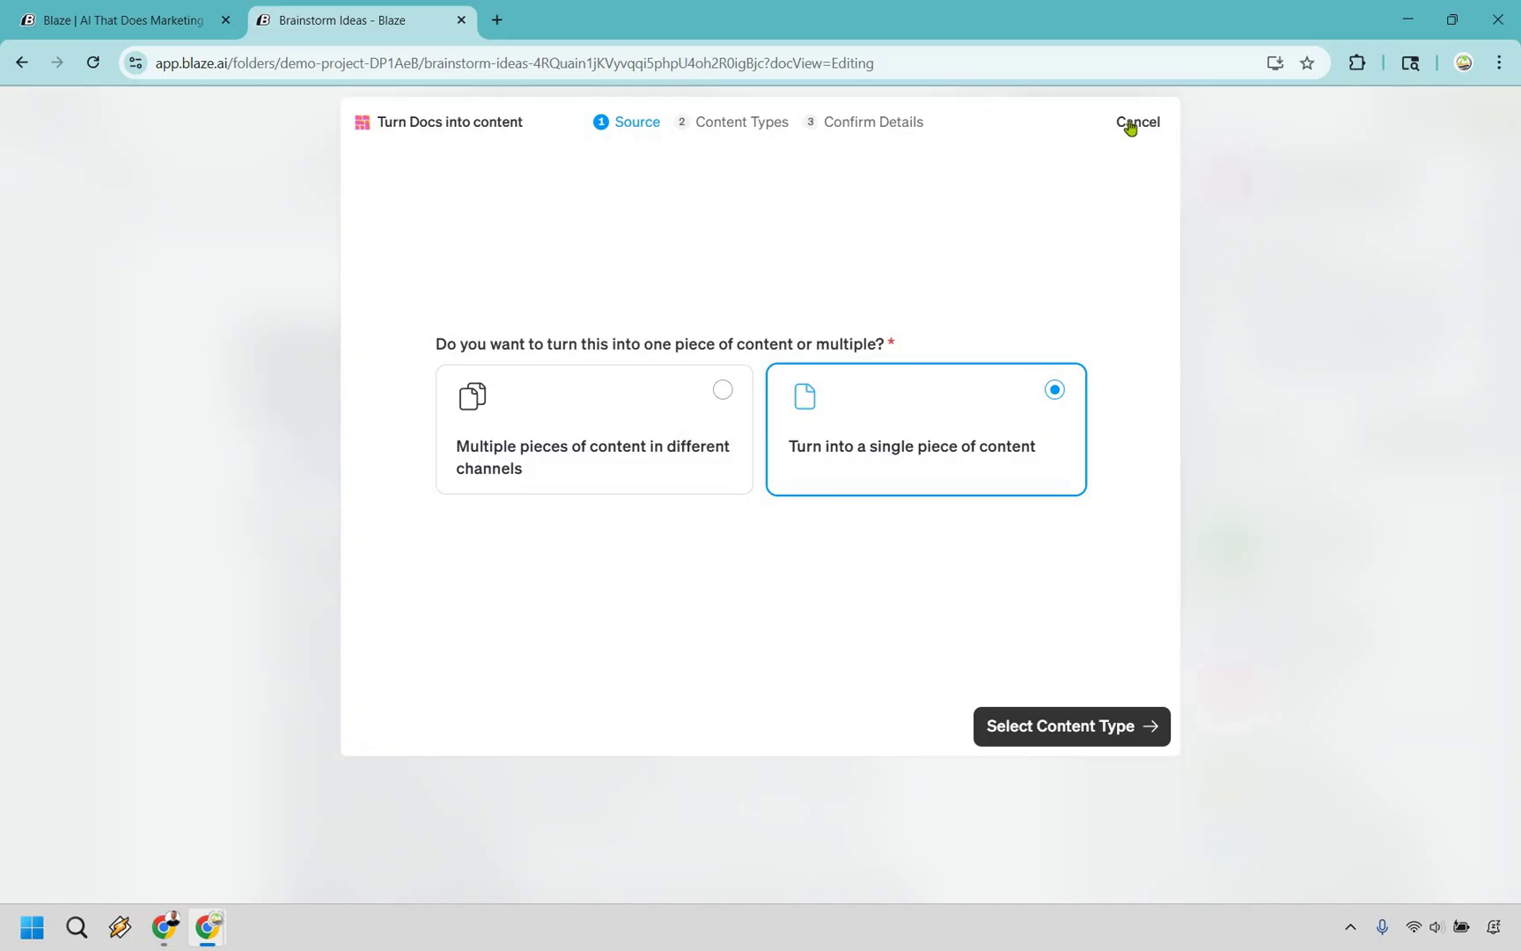
key(Escape)
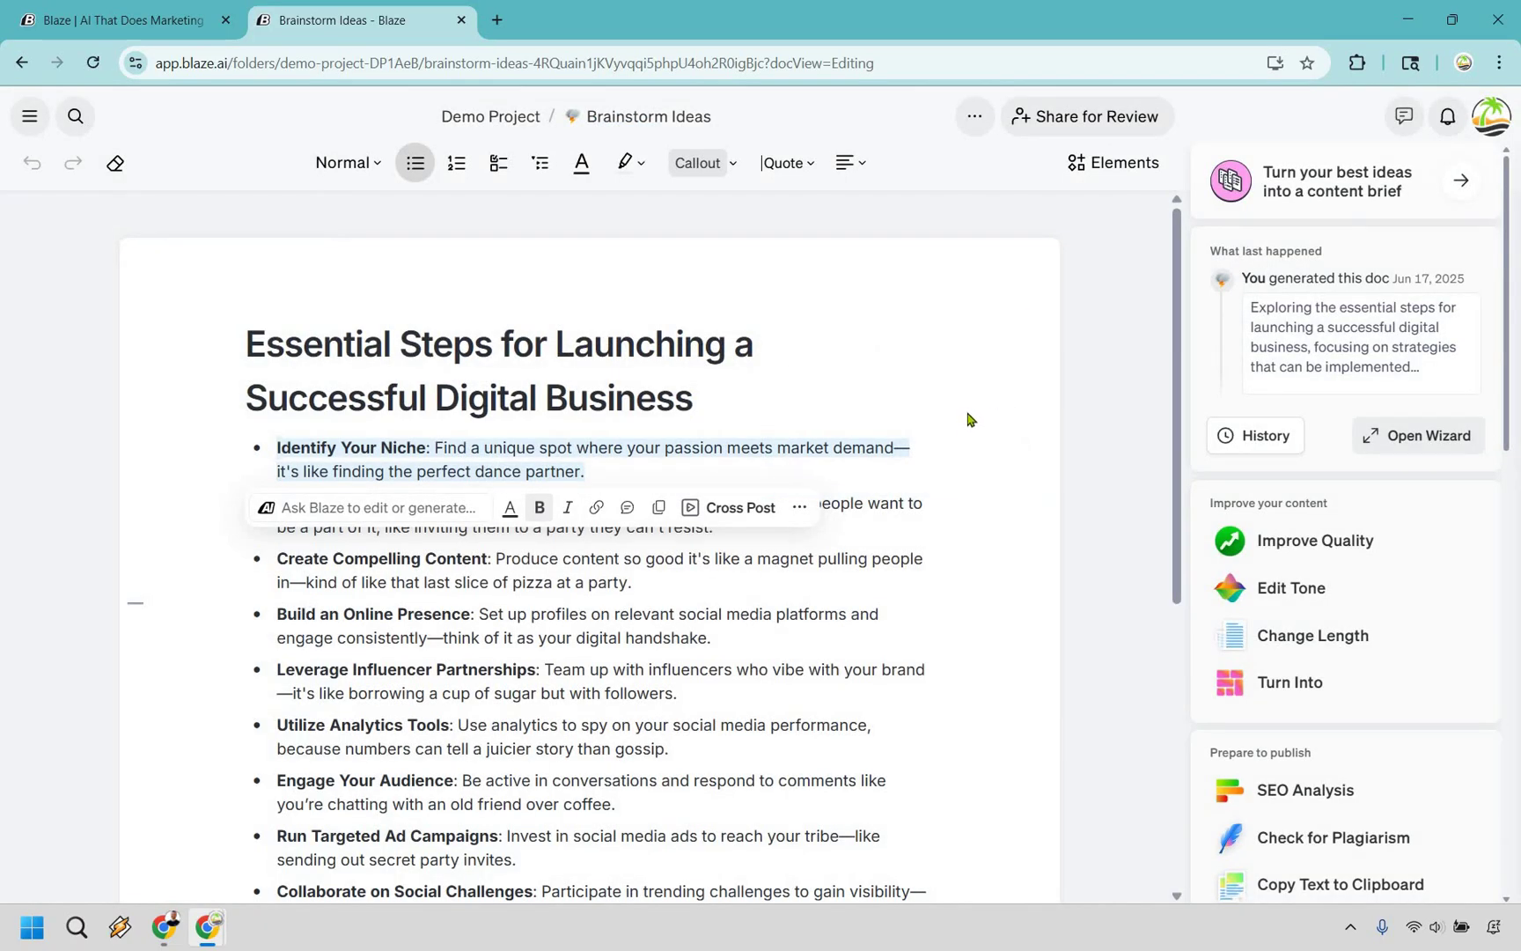
click(783, 354)
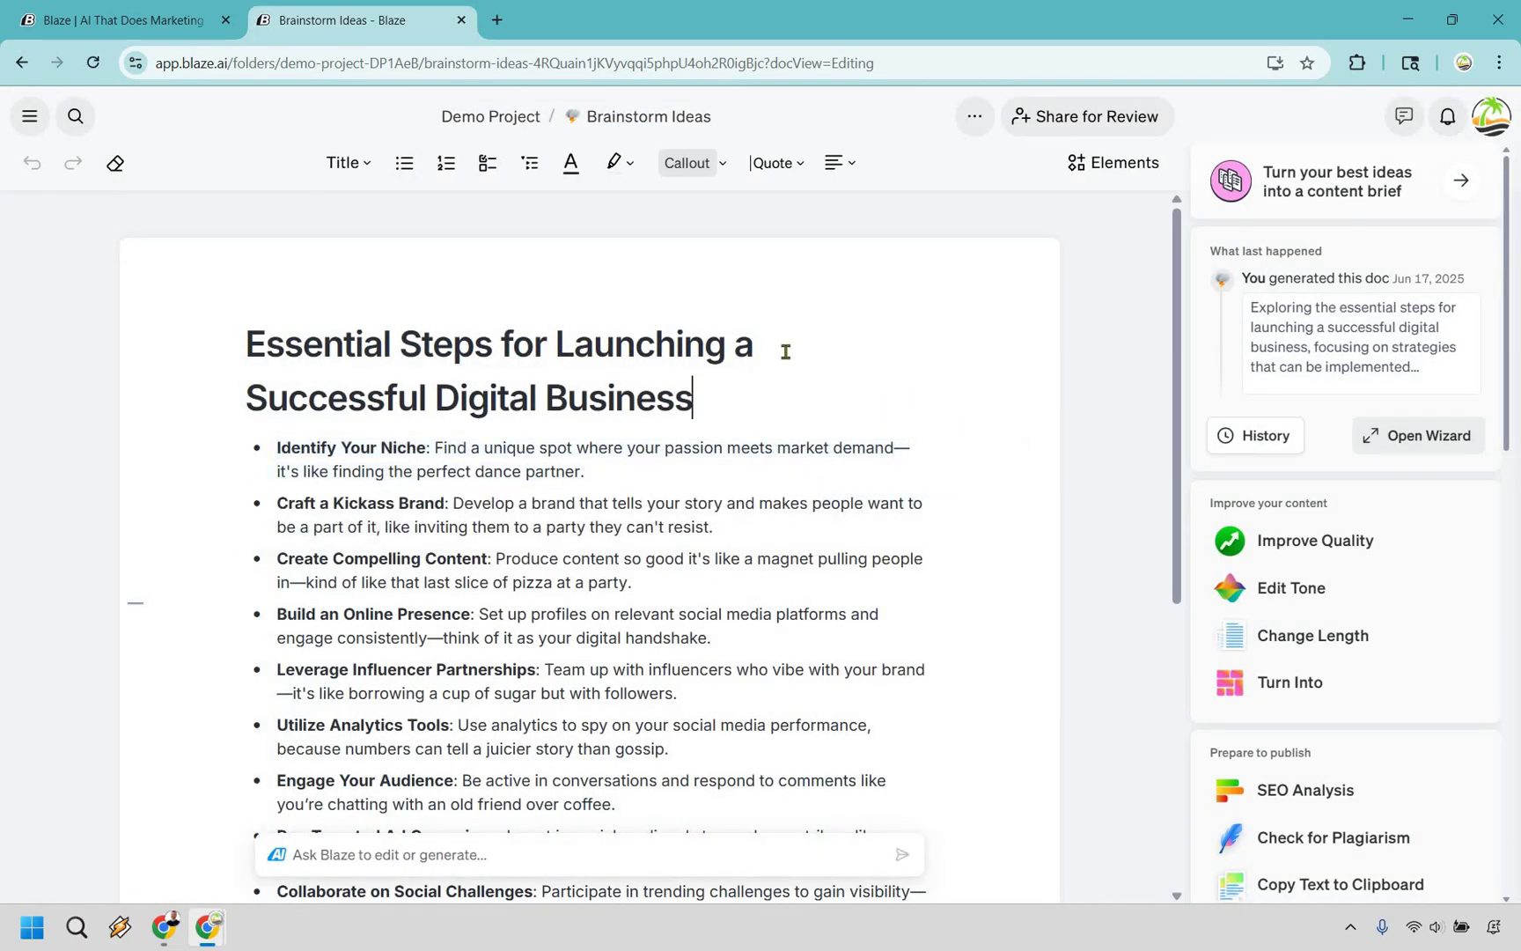
scroll(390, 357, down, 1)
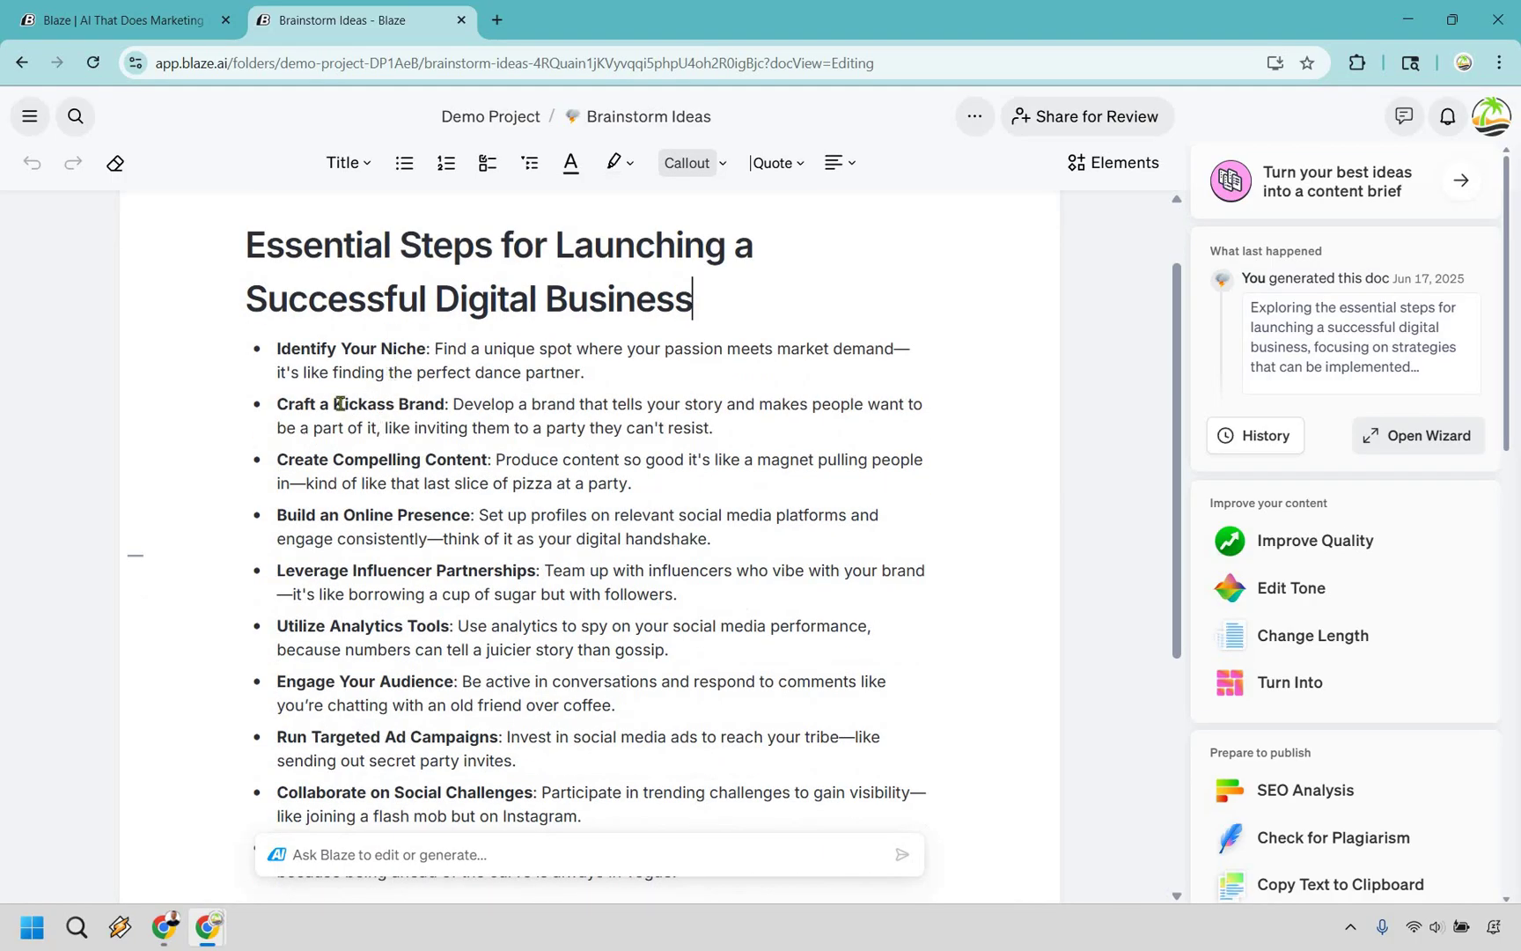
double_click(381, 405)
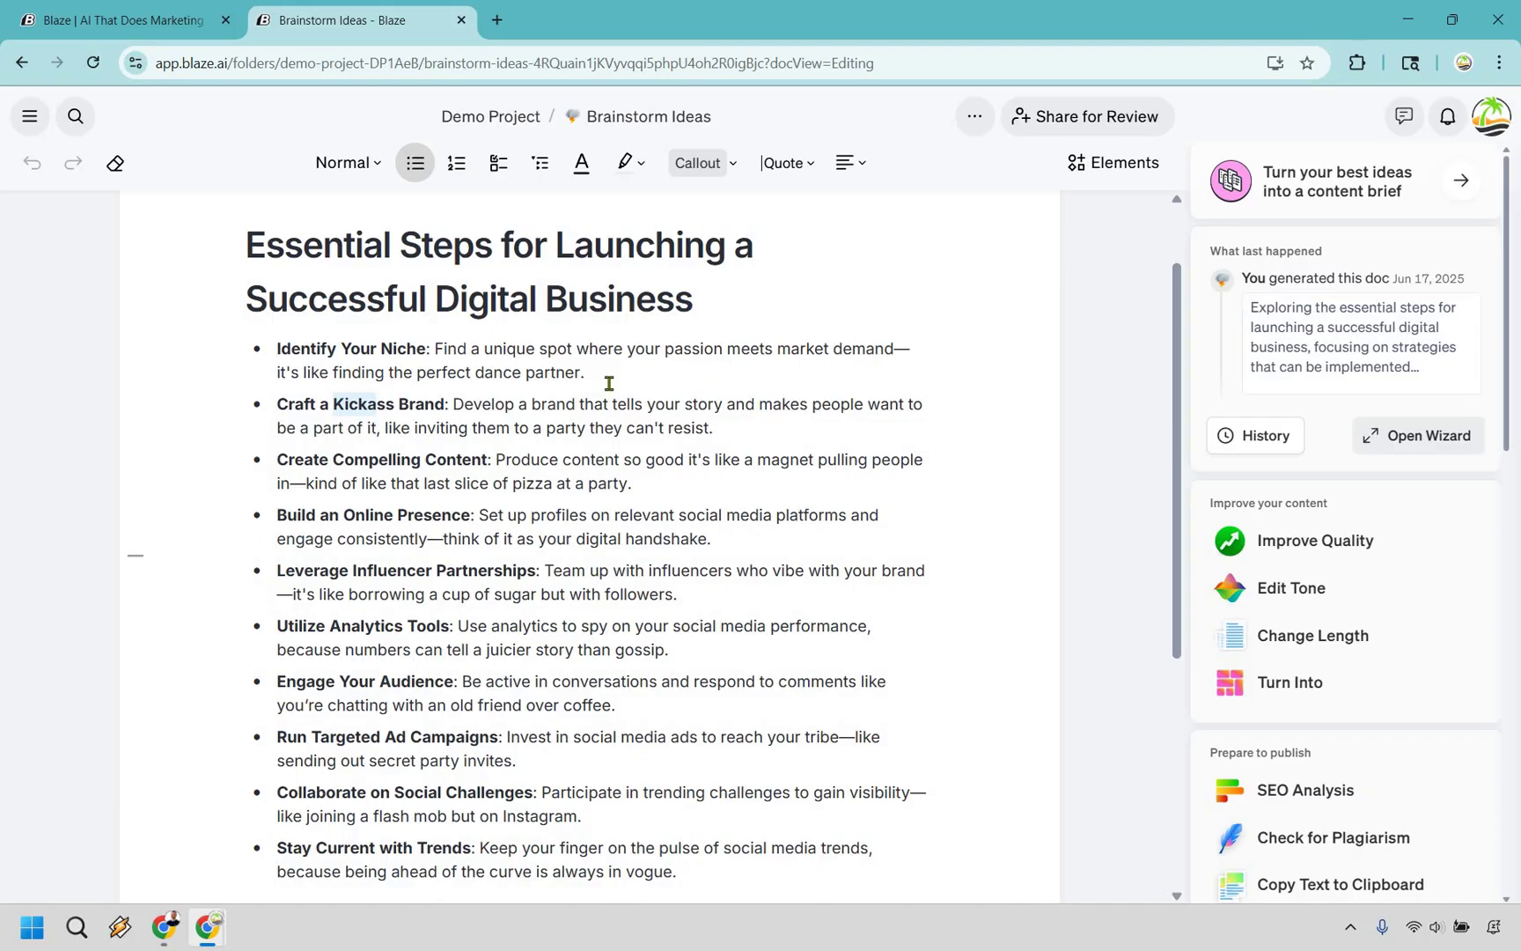
click(512, 426)
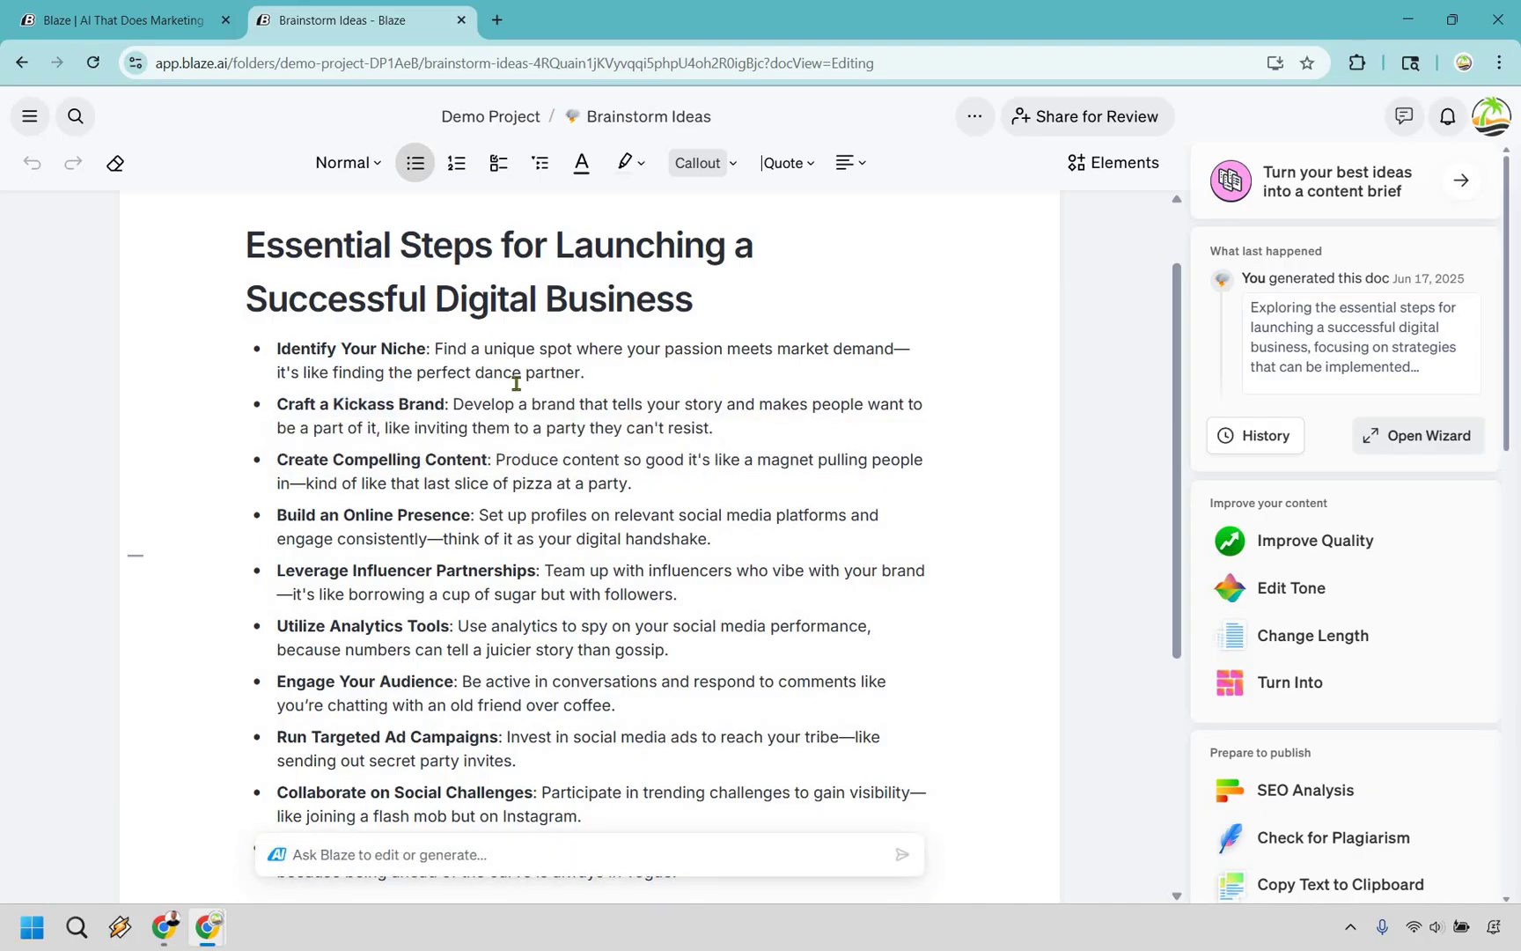
scroll(574, 383, down, 1)
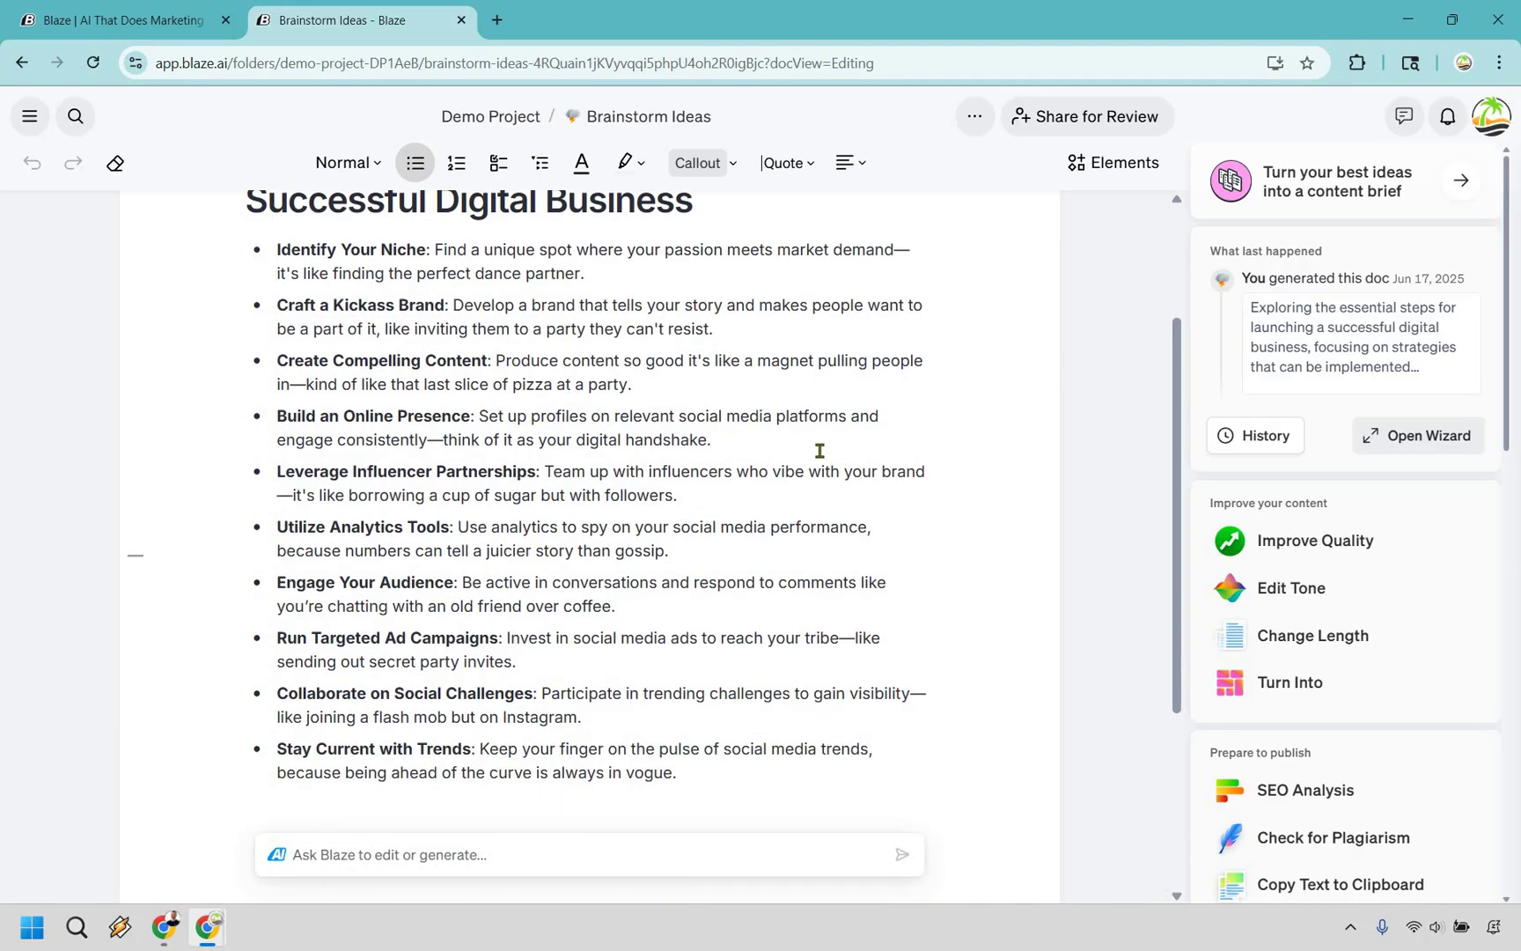
scroll(825, 537, down, 1)
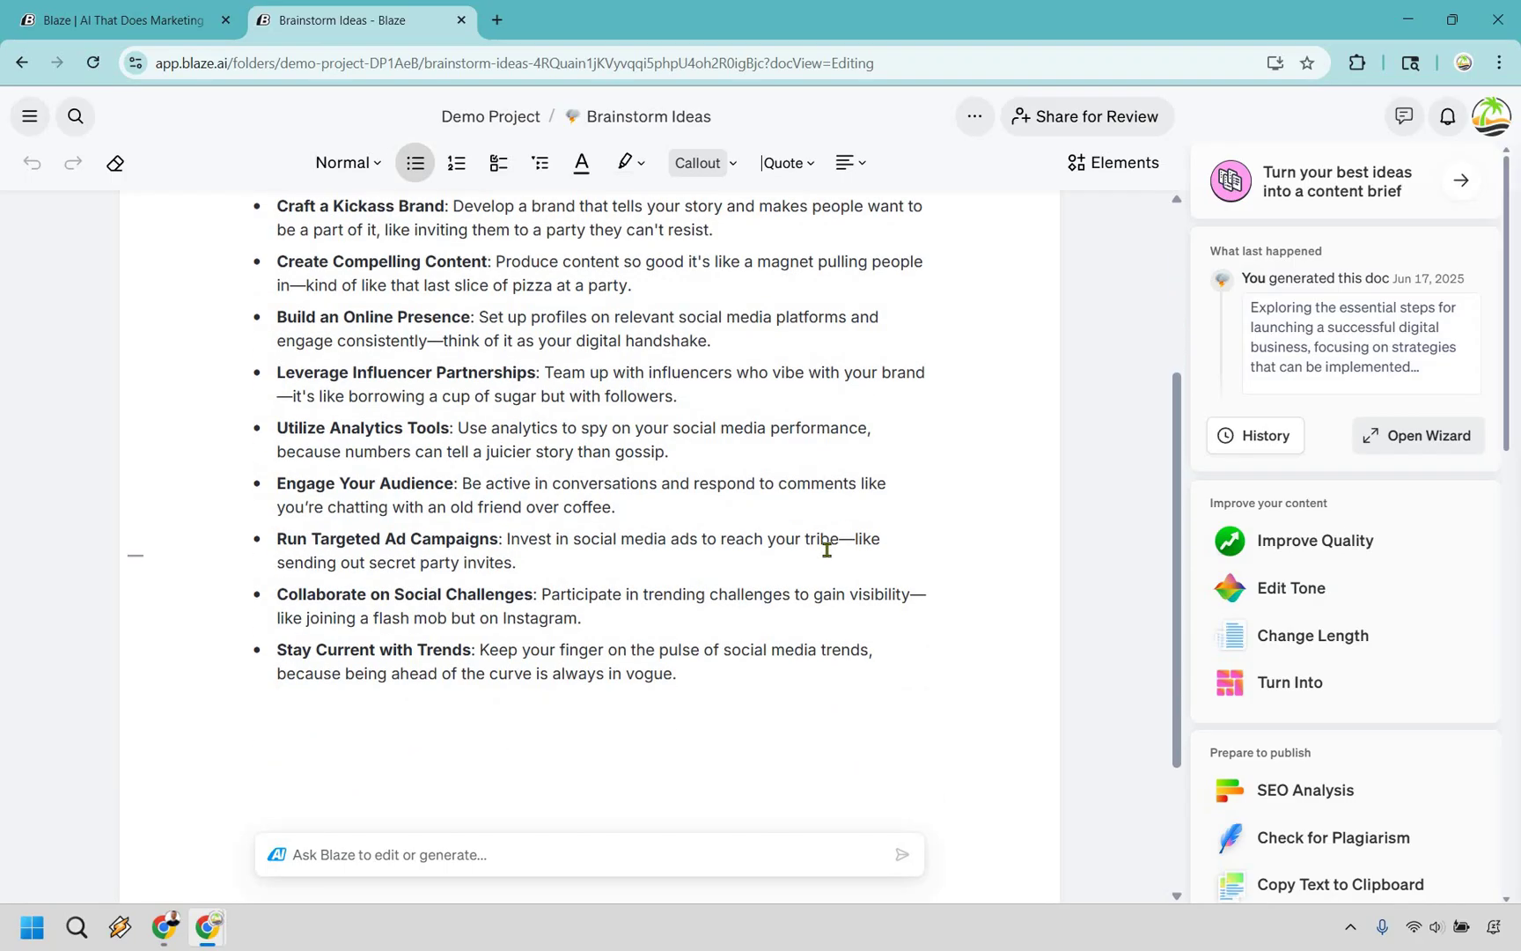
scroll(826, 549, up, 3)
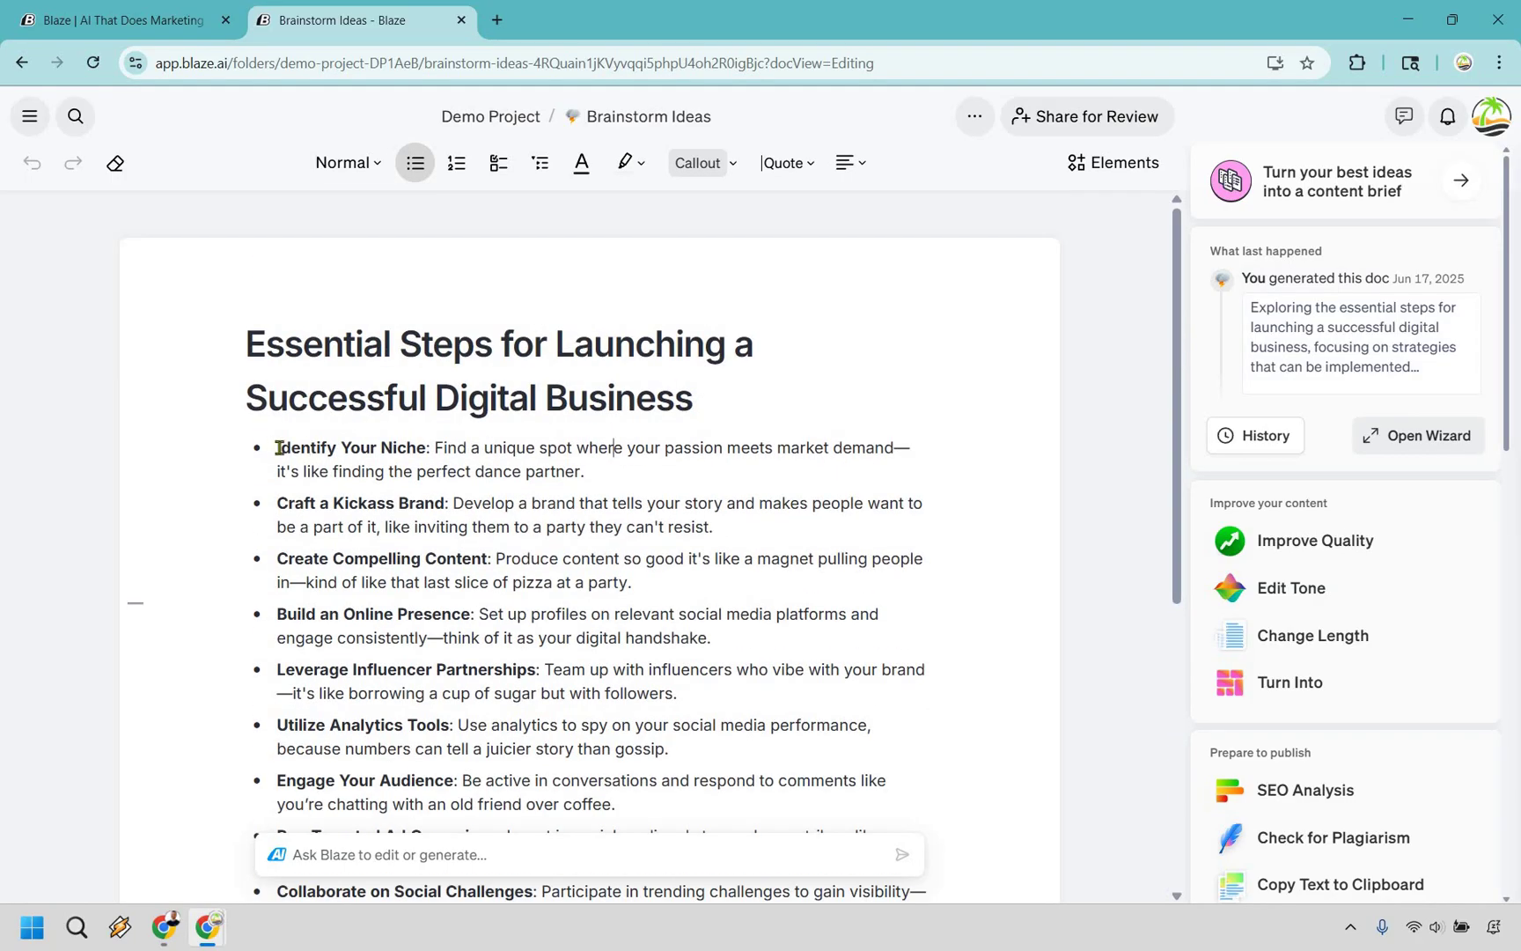
drag(426, 449, 277, 449)
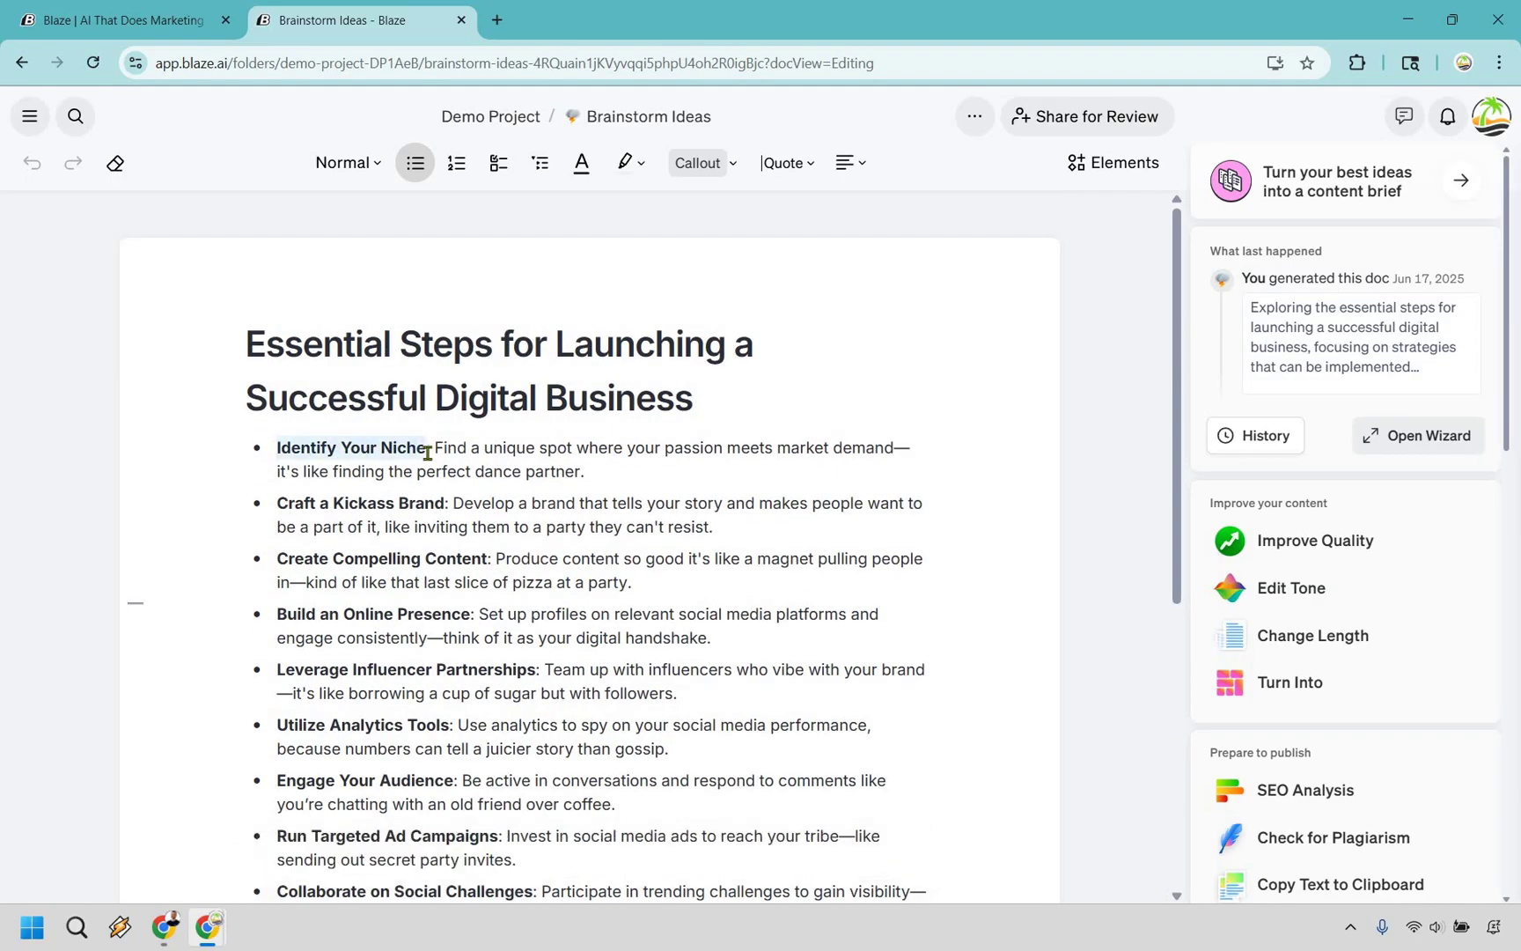
click(851, 394)
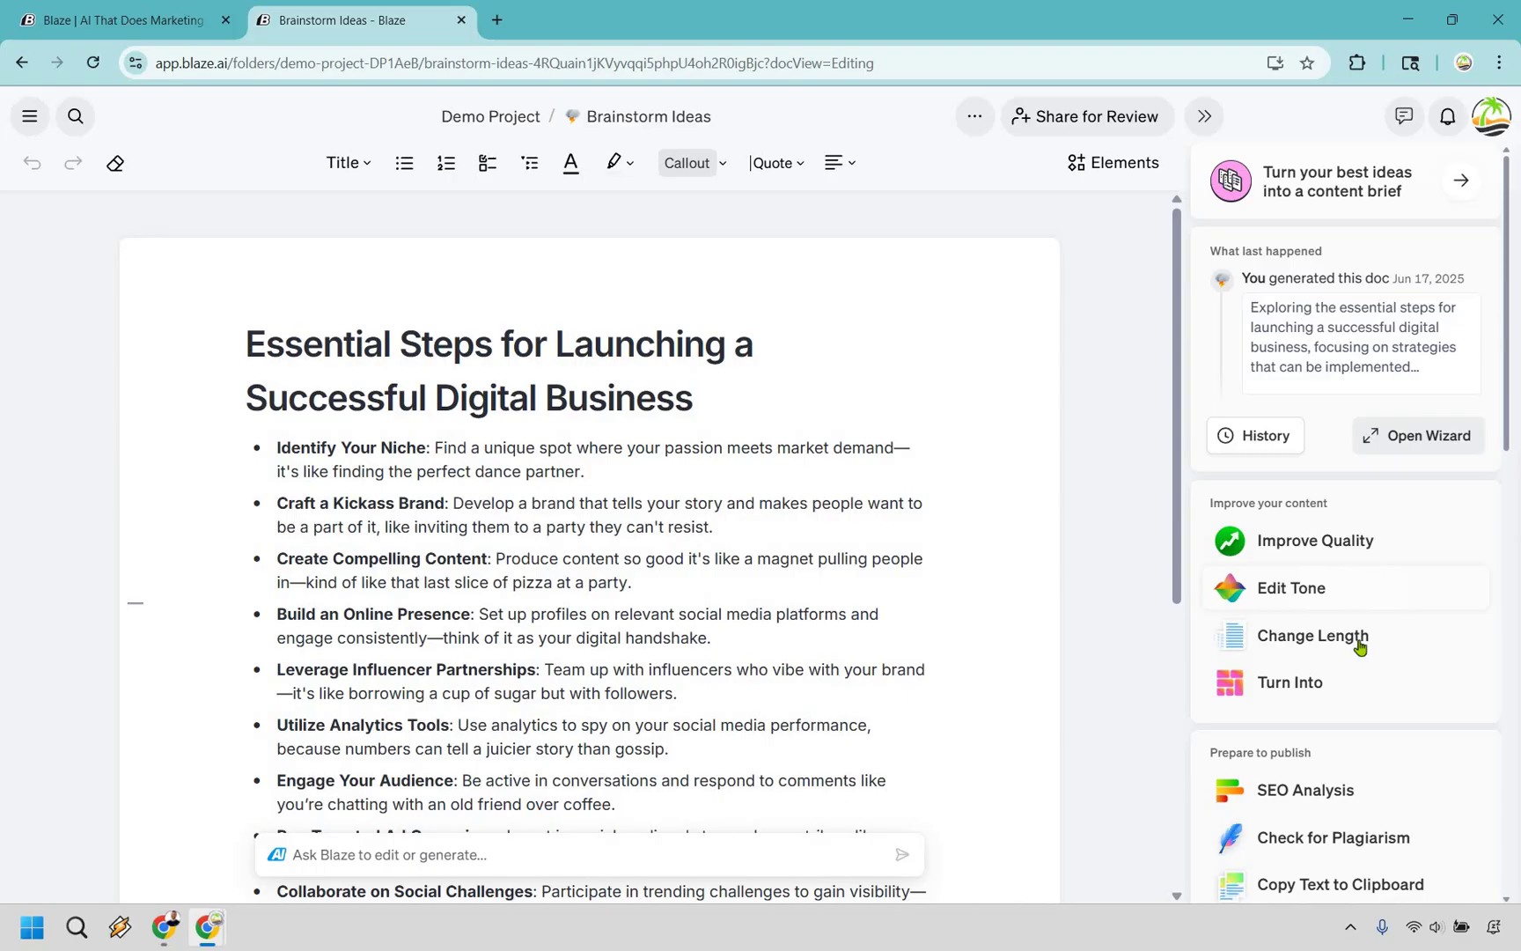
- Scroll through the Essential Steps document and AI panel, then open the navigation sidebar
scroll(1336, 581, down, 1)
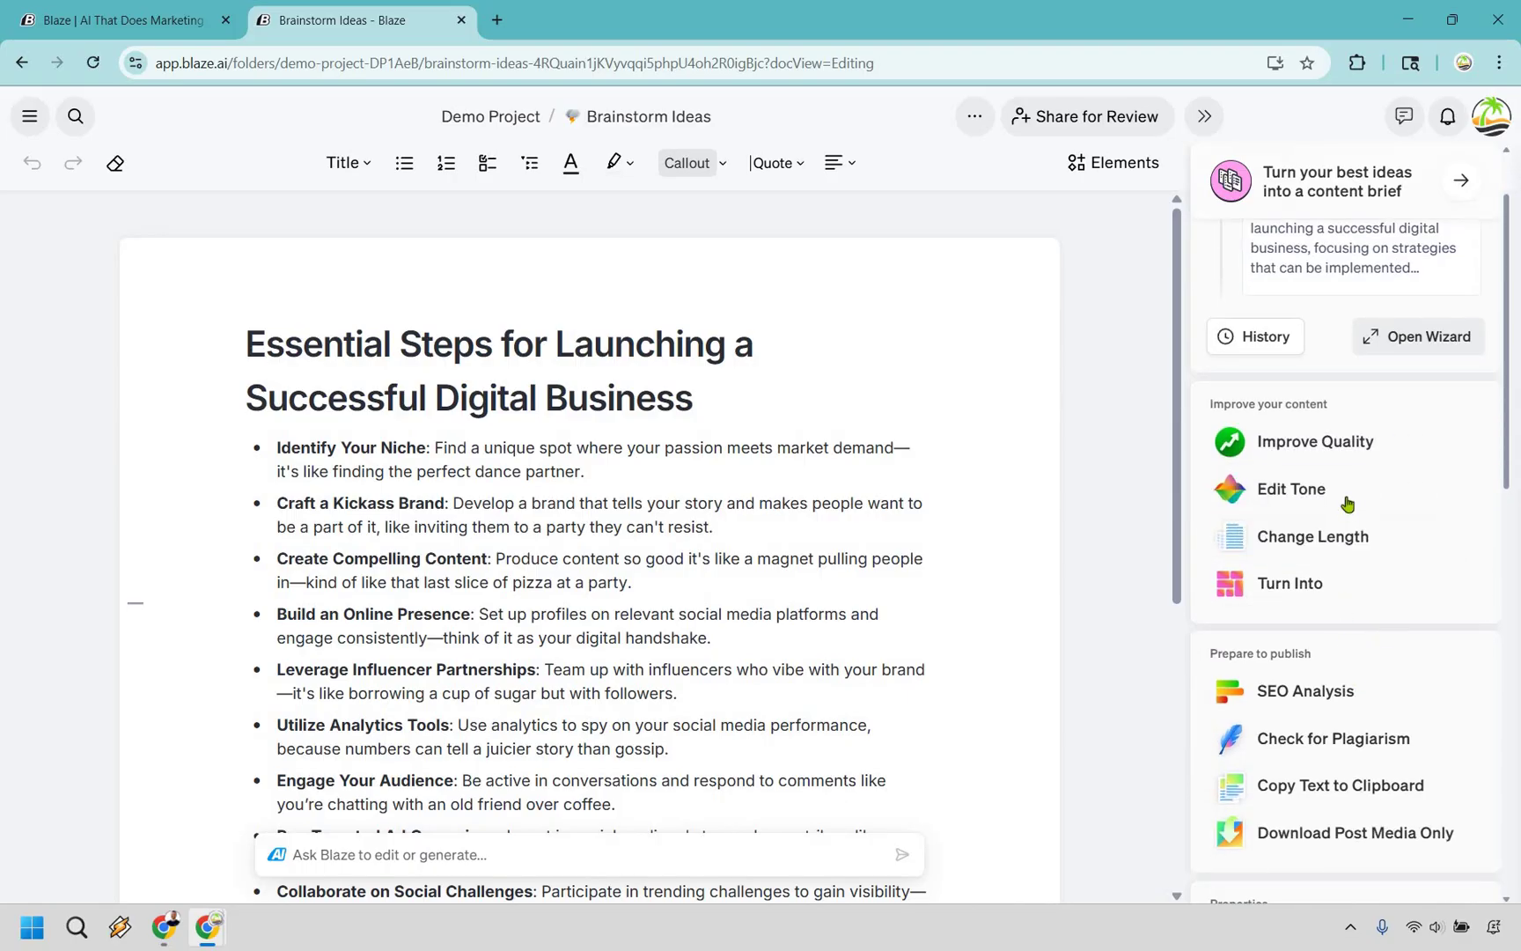
scroll(1347, 504, down, 2)
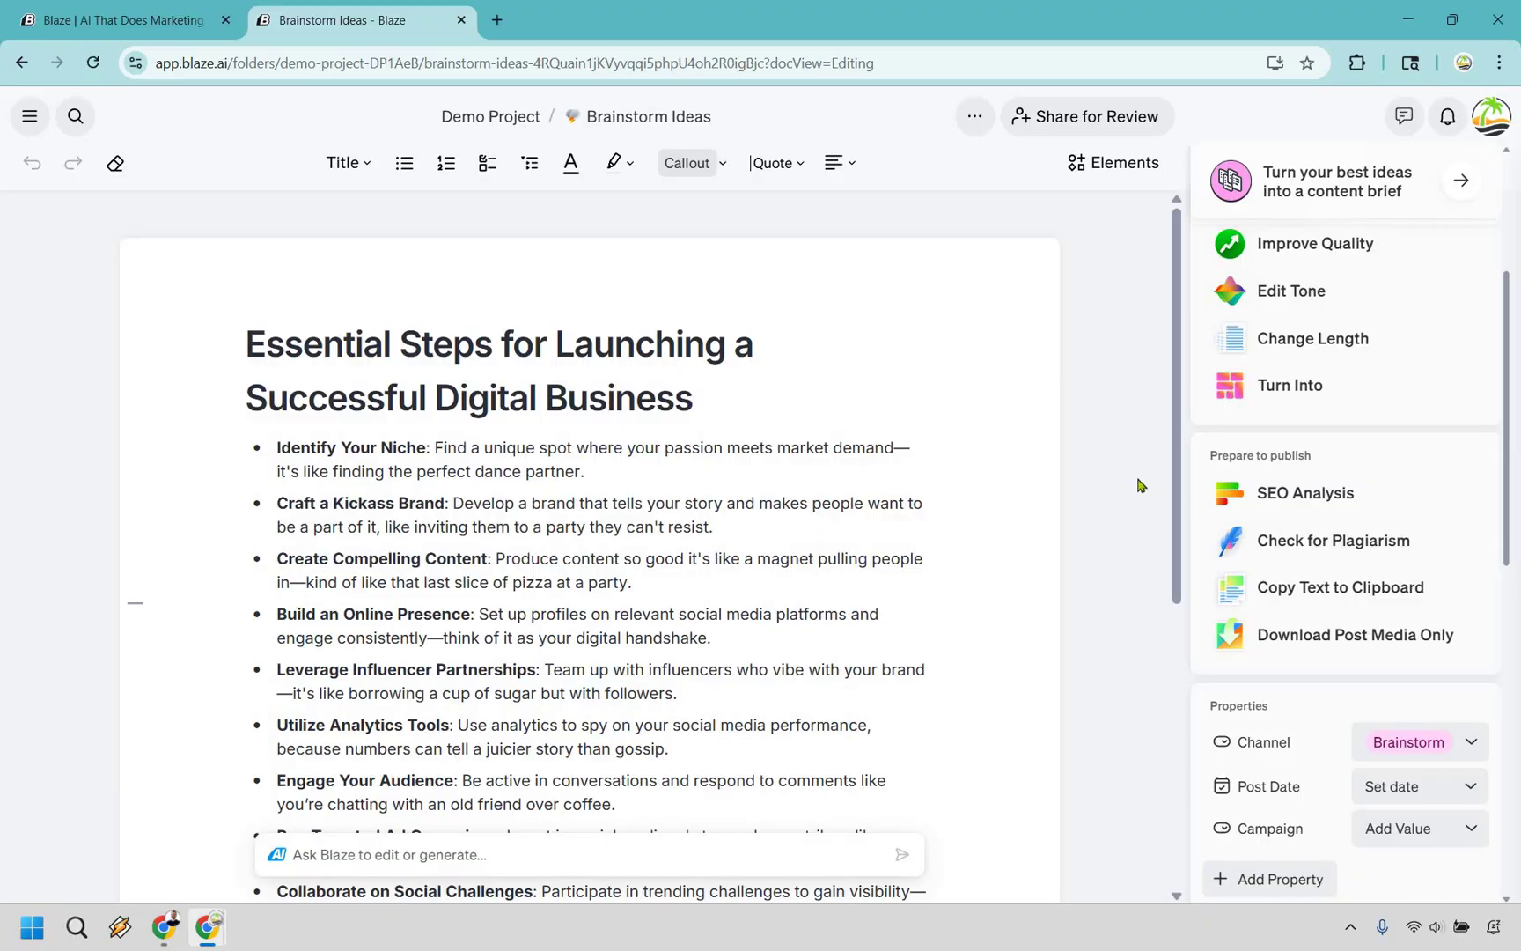
scroll(1430, 524, up, 3)
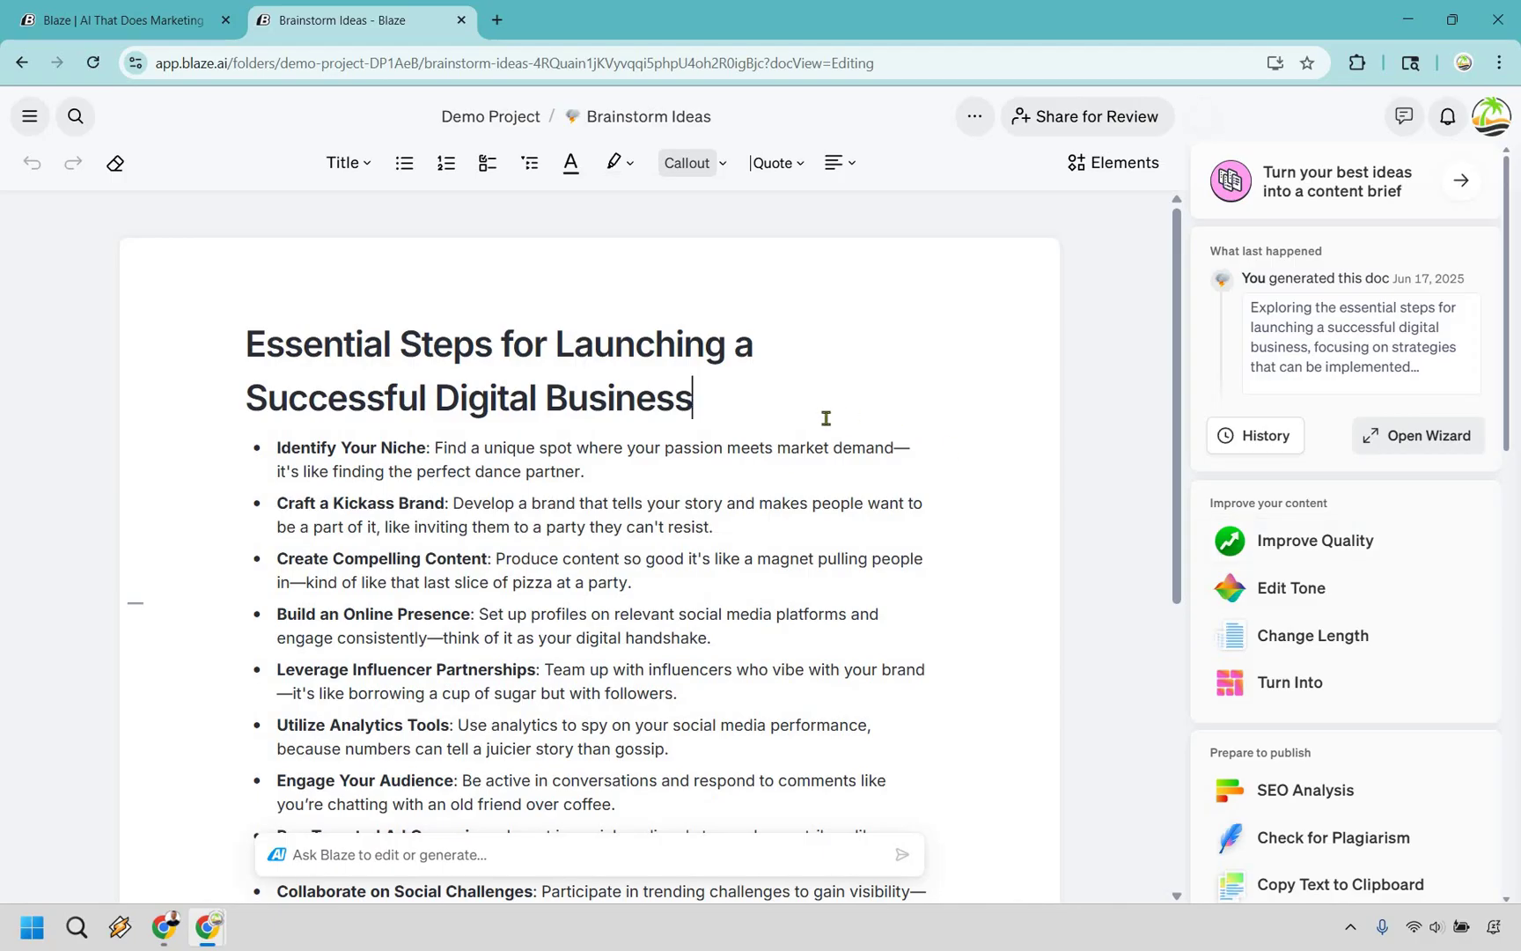
scroll(826, 418, down, 5)
scroll(826, 418, up, 5)
click(31, 119)
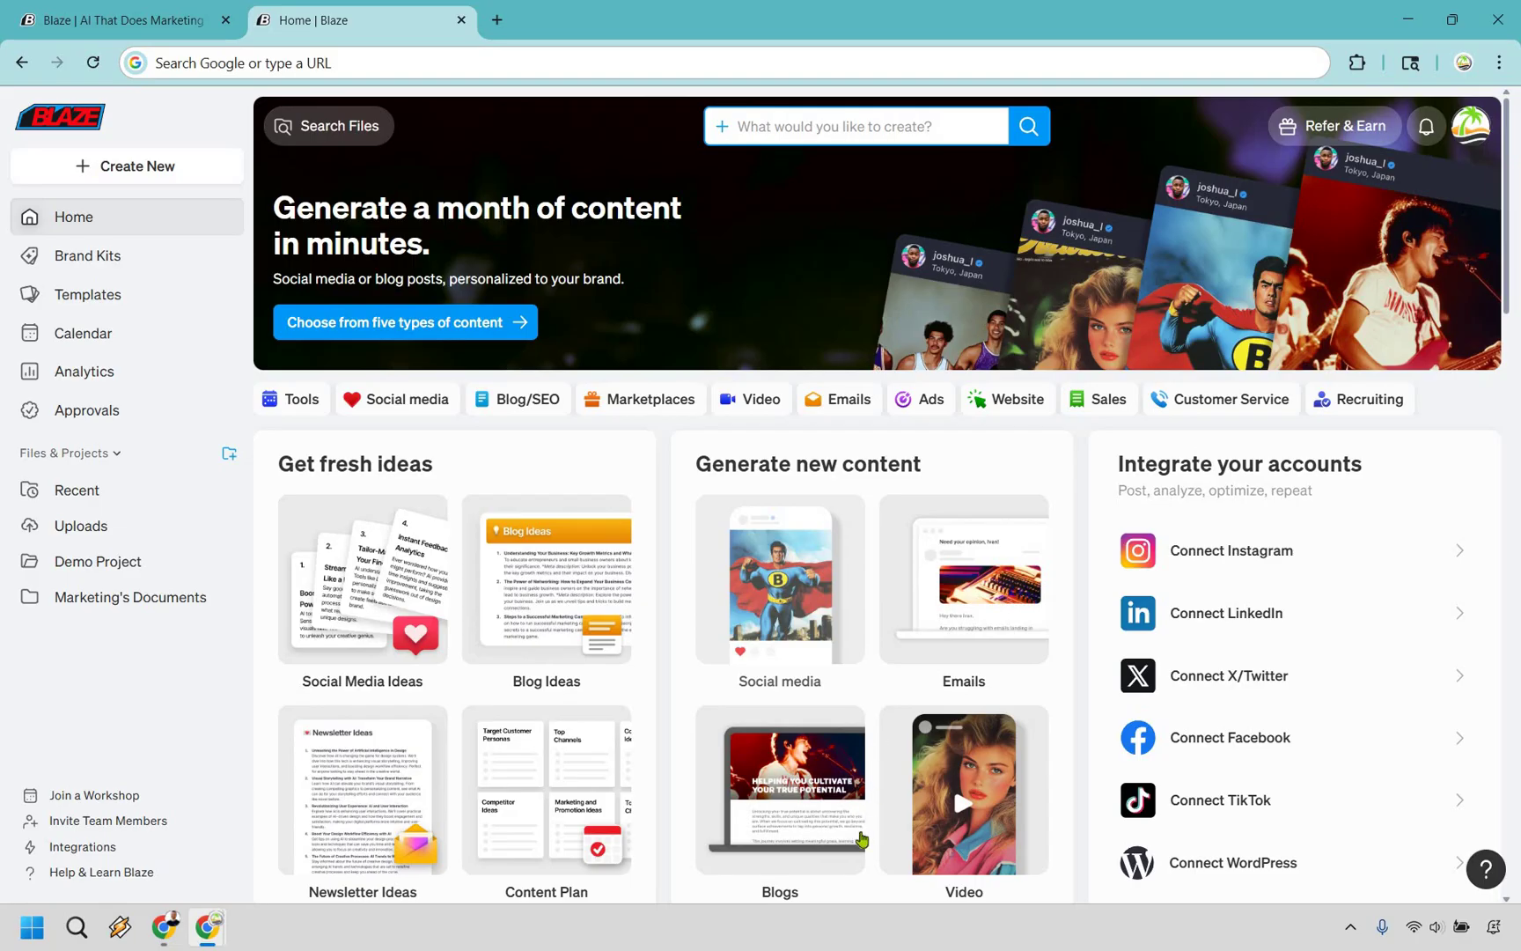
- Launch the YouTube Script wizard via Create New > Popular > YouTube > Script
scroll(864, 827, down, 1)
key(ctrl+k)
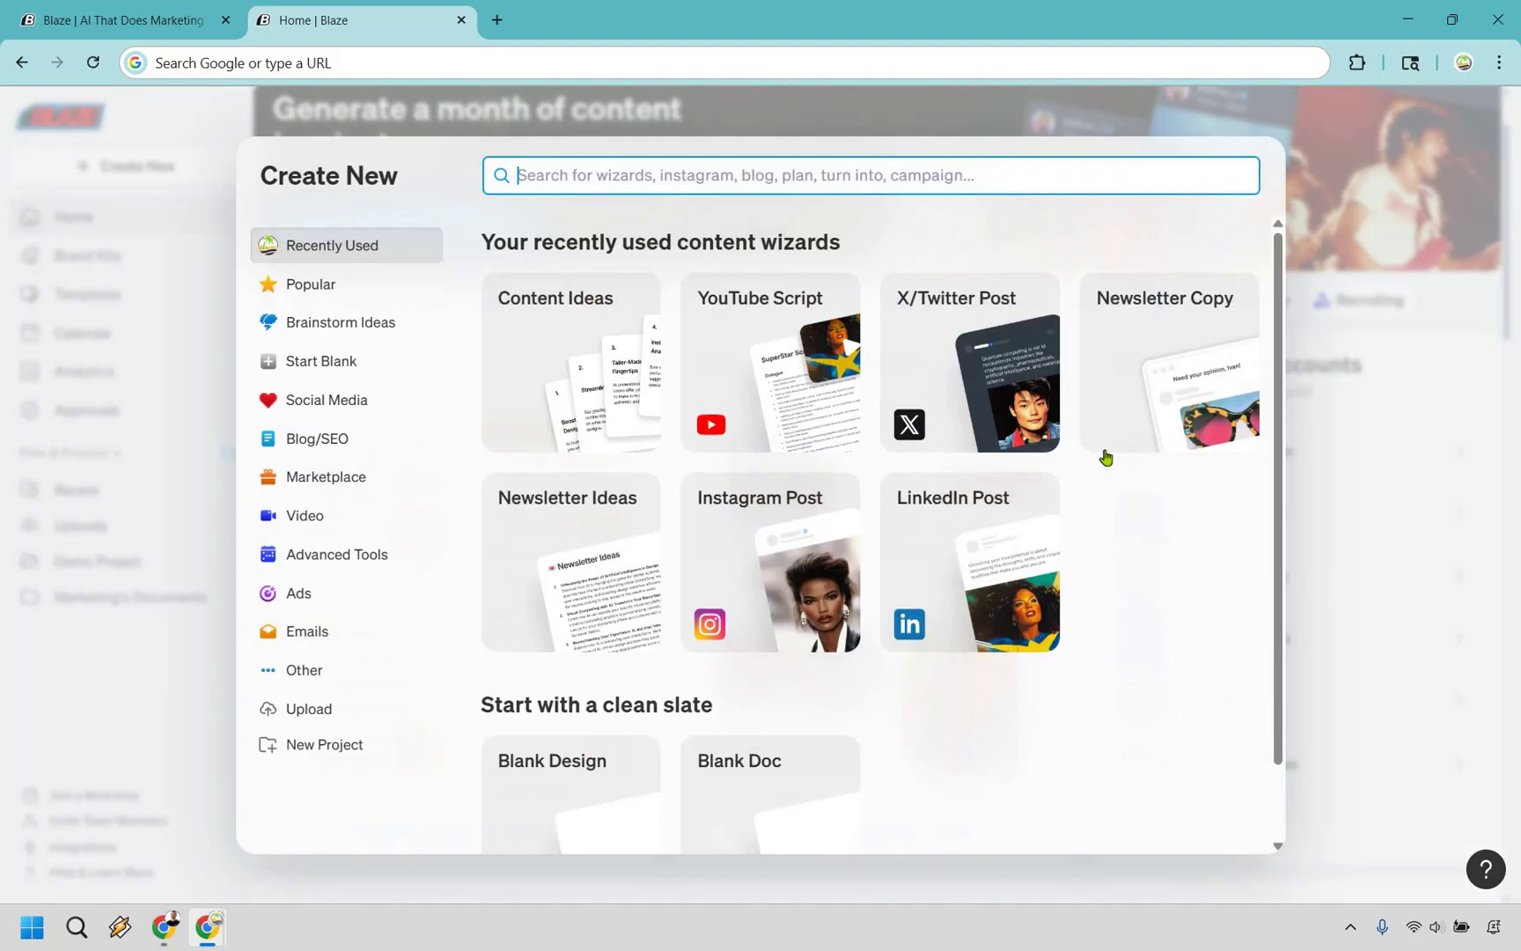
click(335, 299)
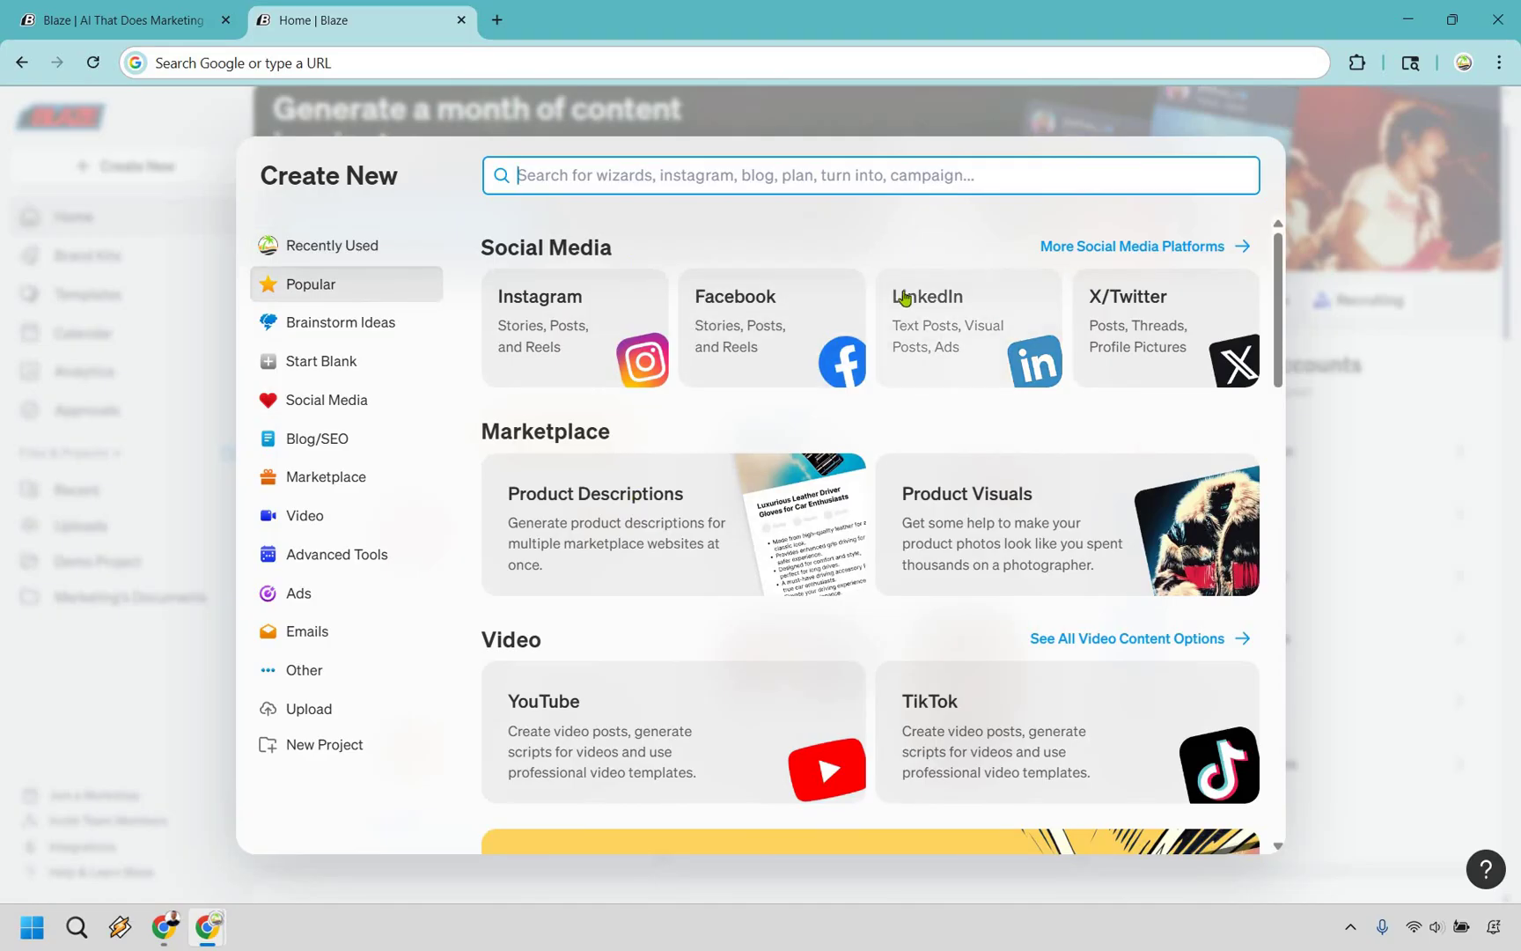
scroll(904, 297, down, 6)
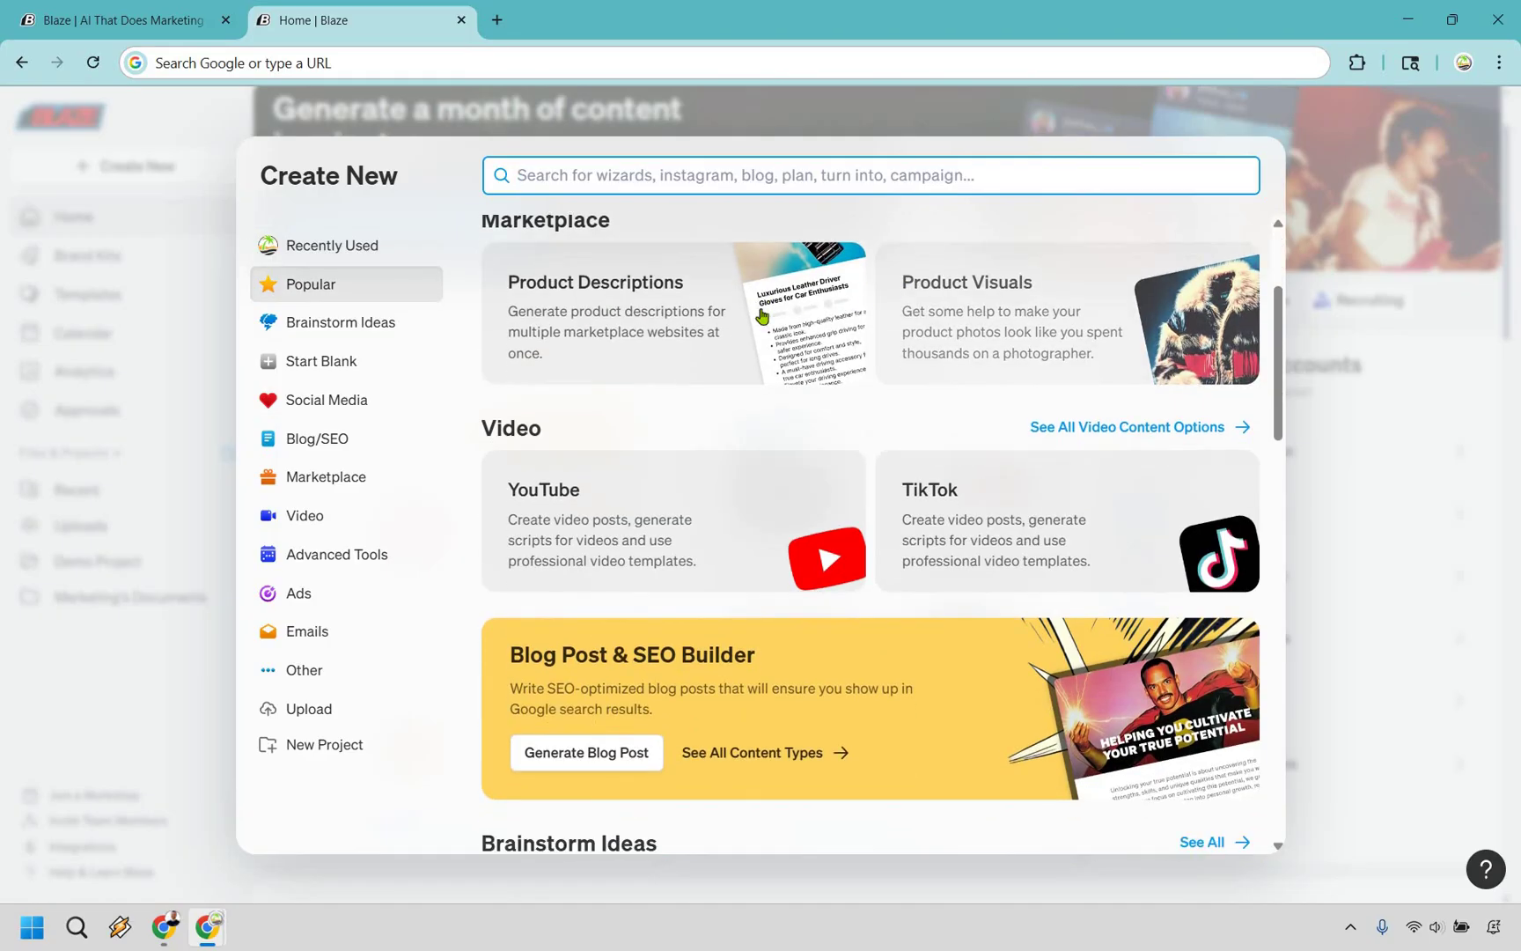
scroll(762, 314, down, 7)
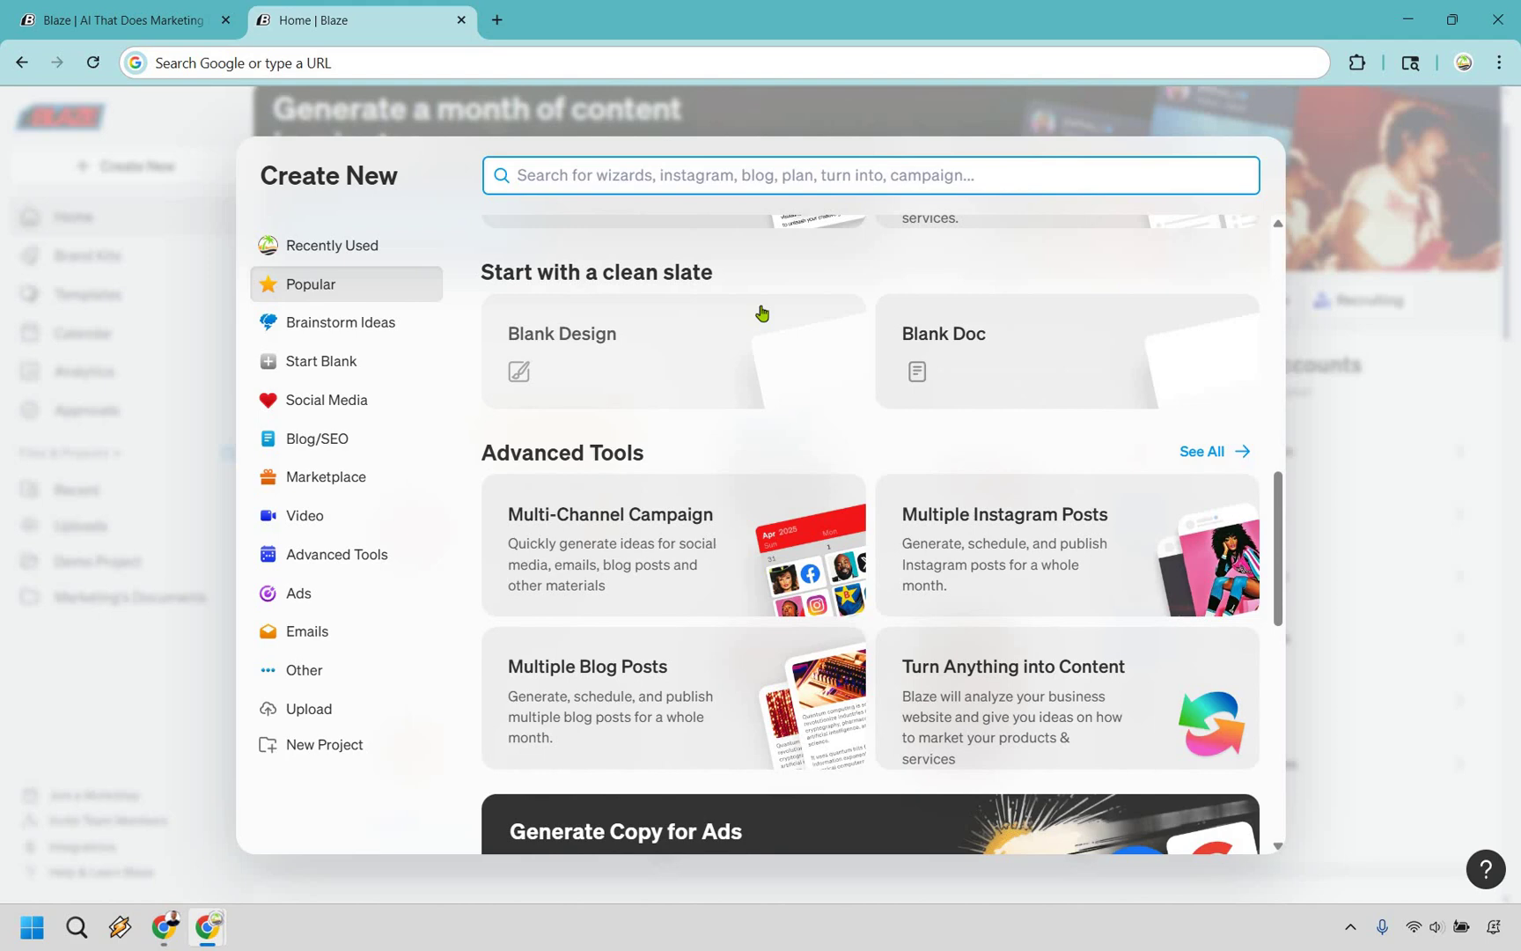
scroll(839, 431, down, 8)
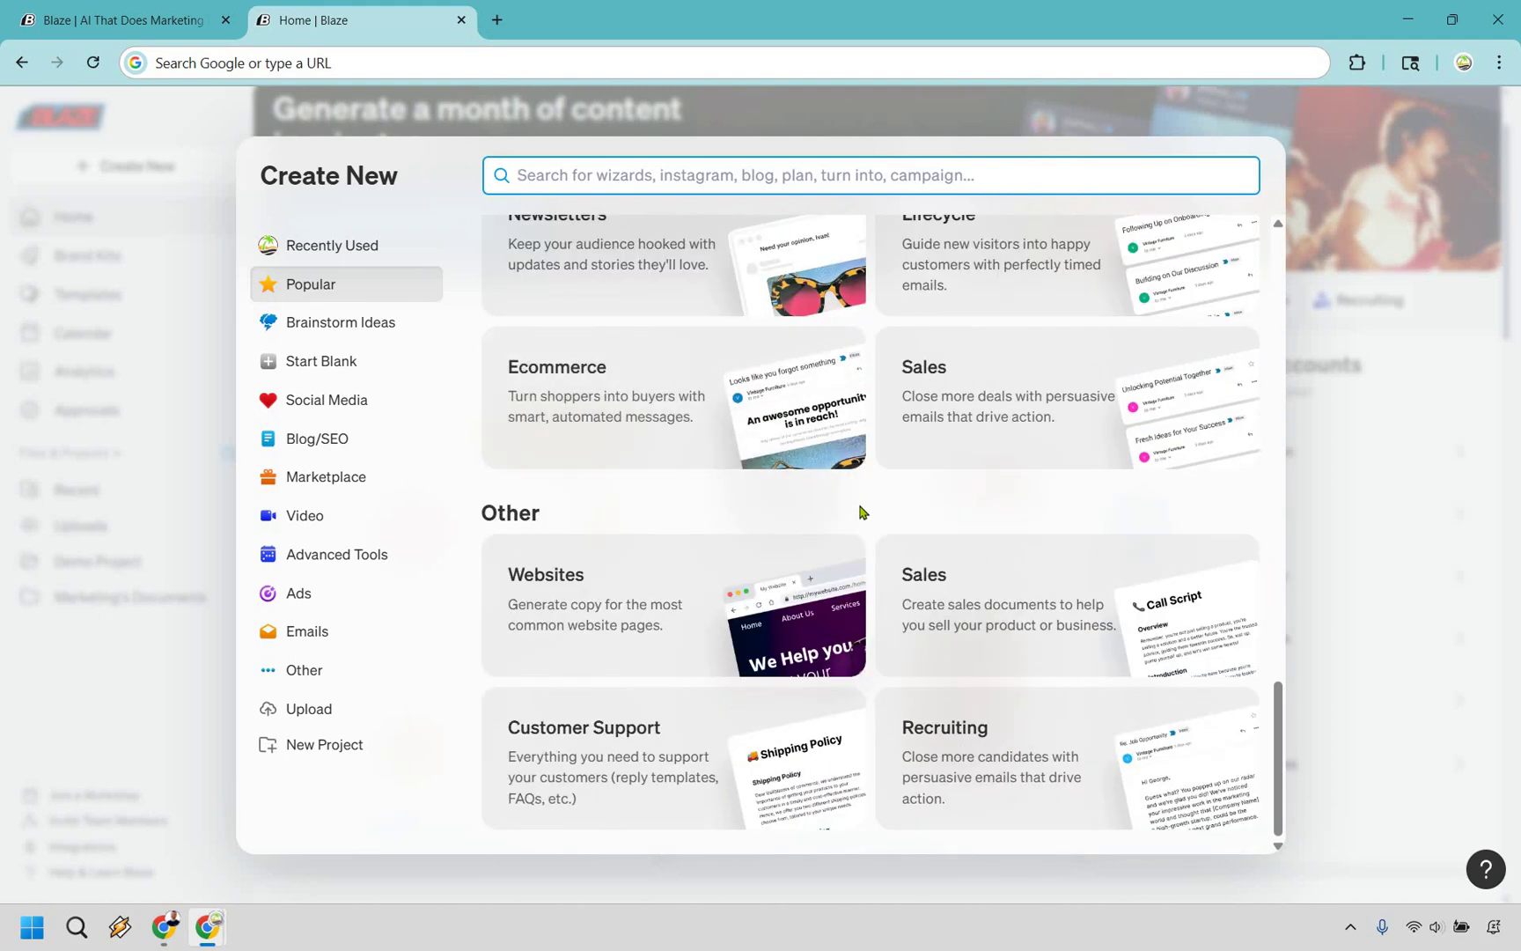
scroll(854, 493, up, 20)
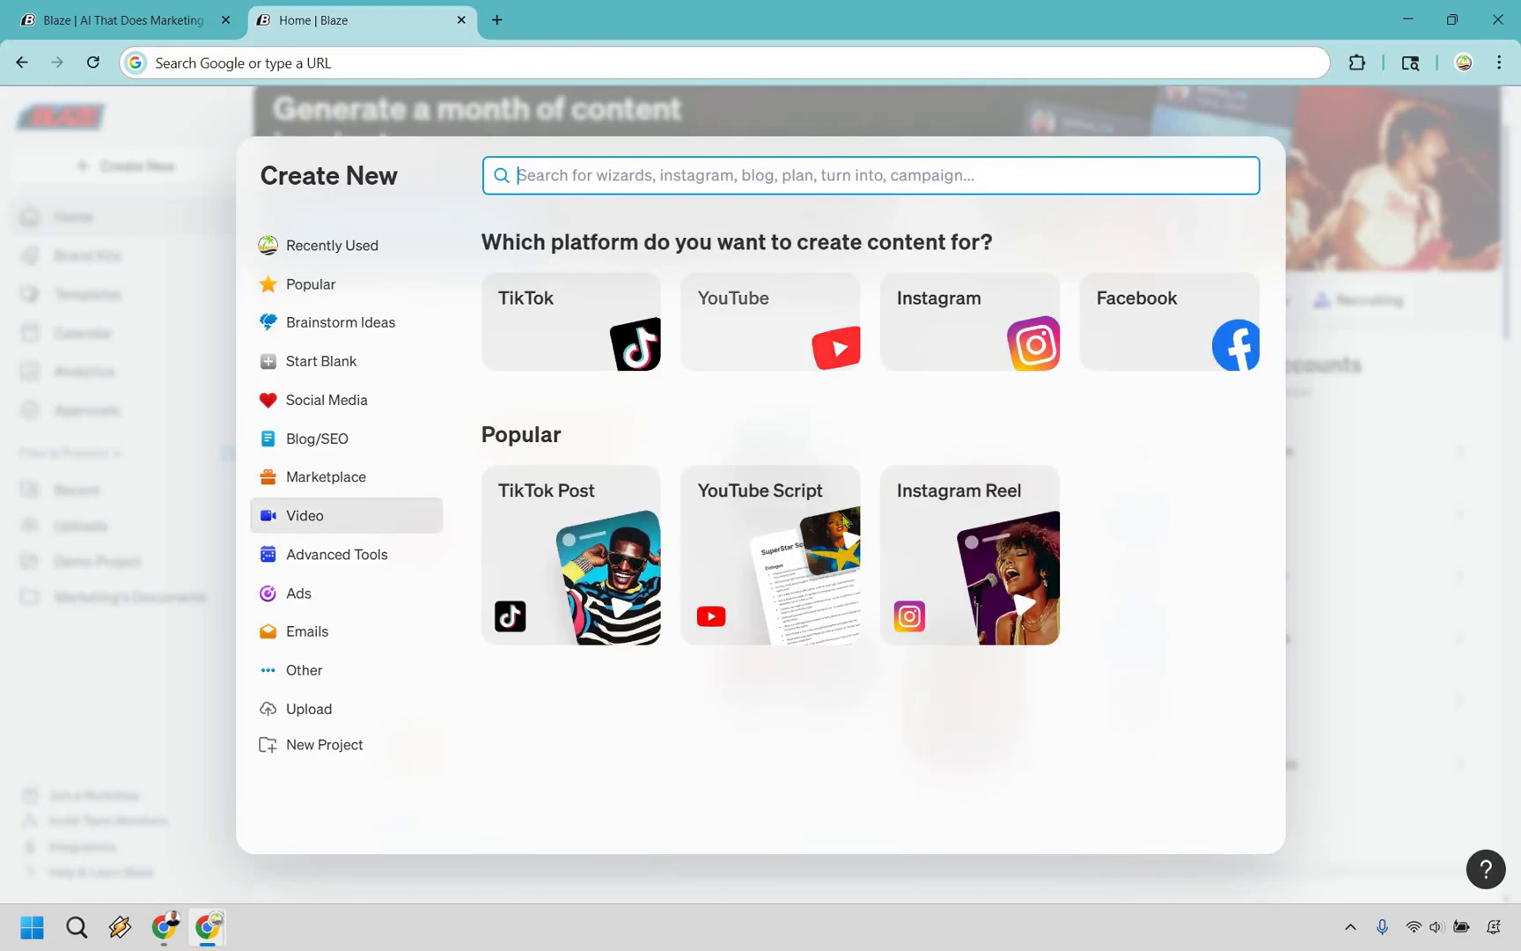
click(752, 318)
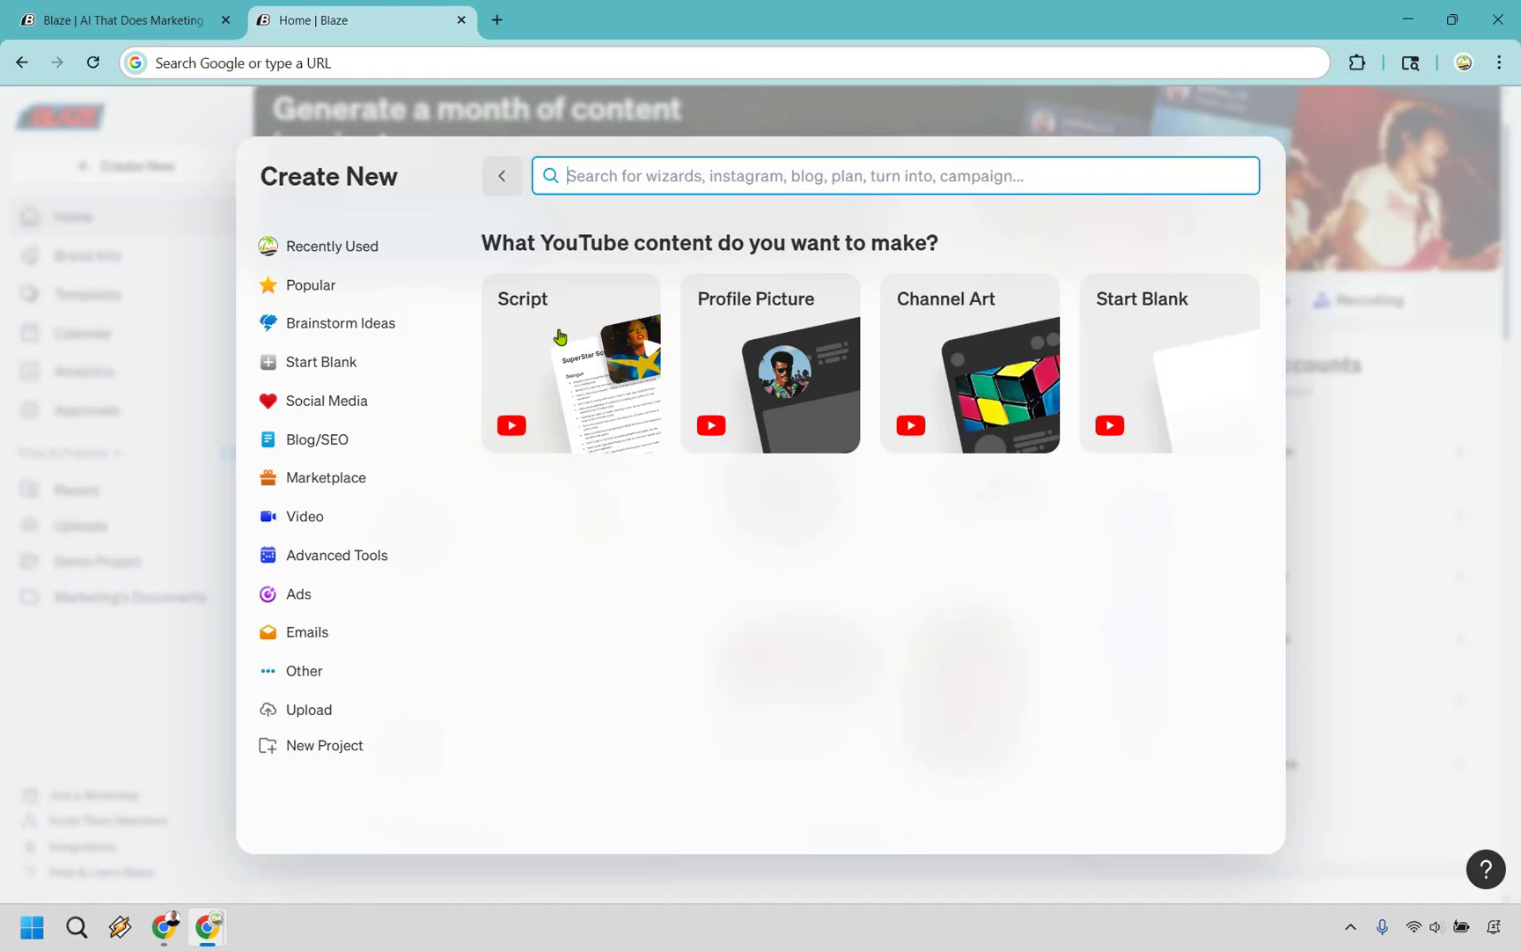
click(576, 352)
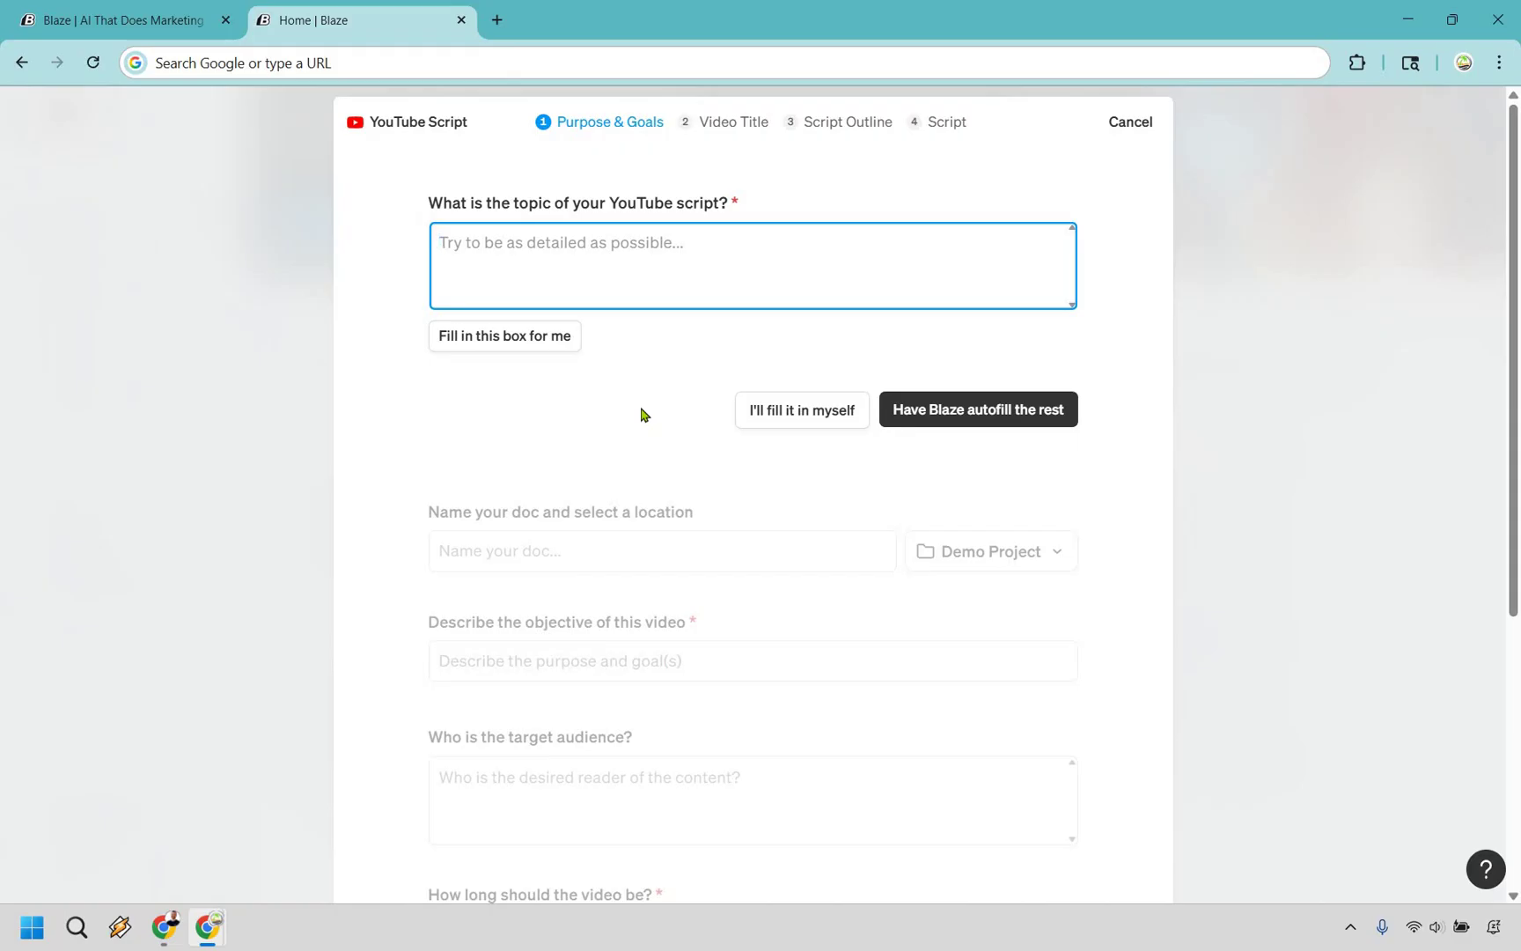
- Paste the golf topic and accept the suggested topic sentences
text(Why golf is the hardest sport to master.)
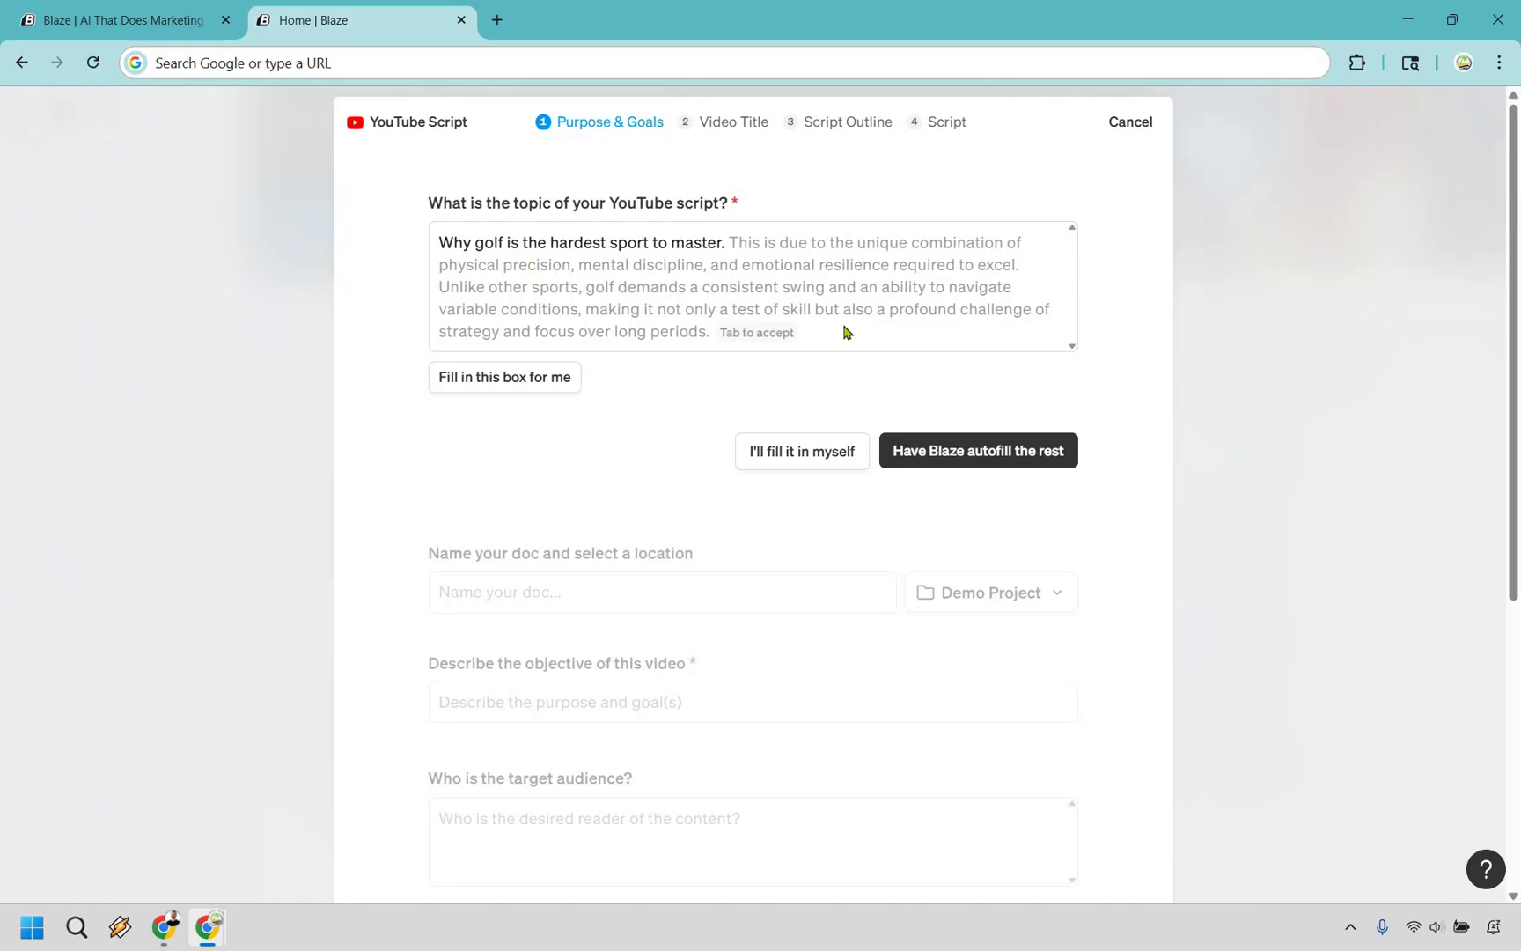
key(Tab)
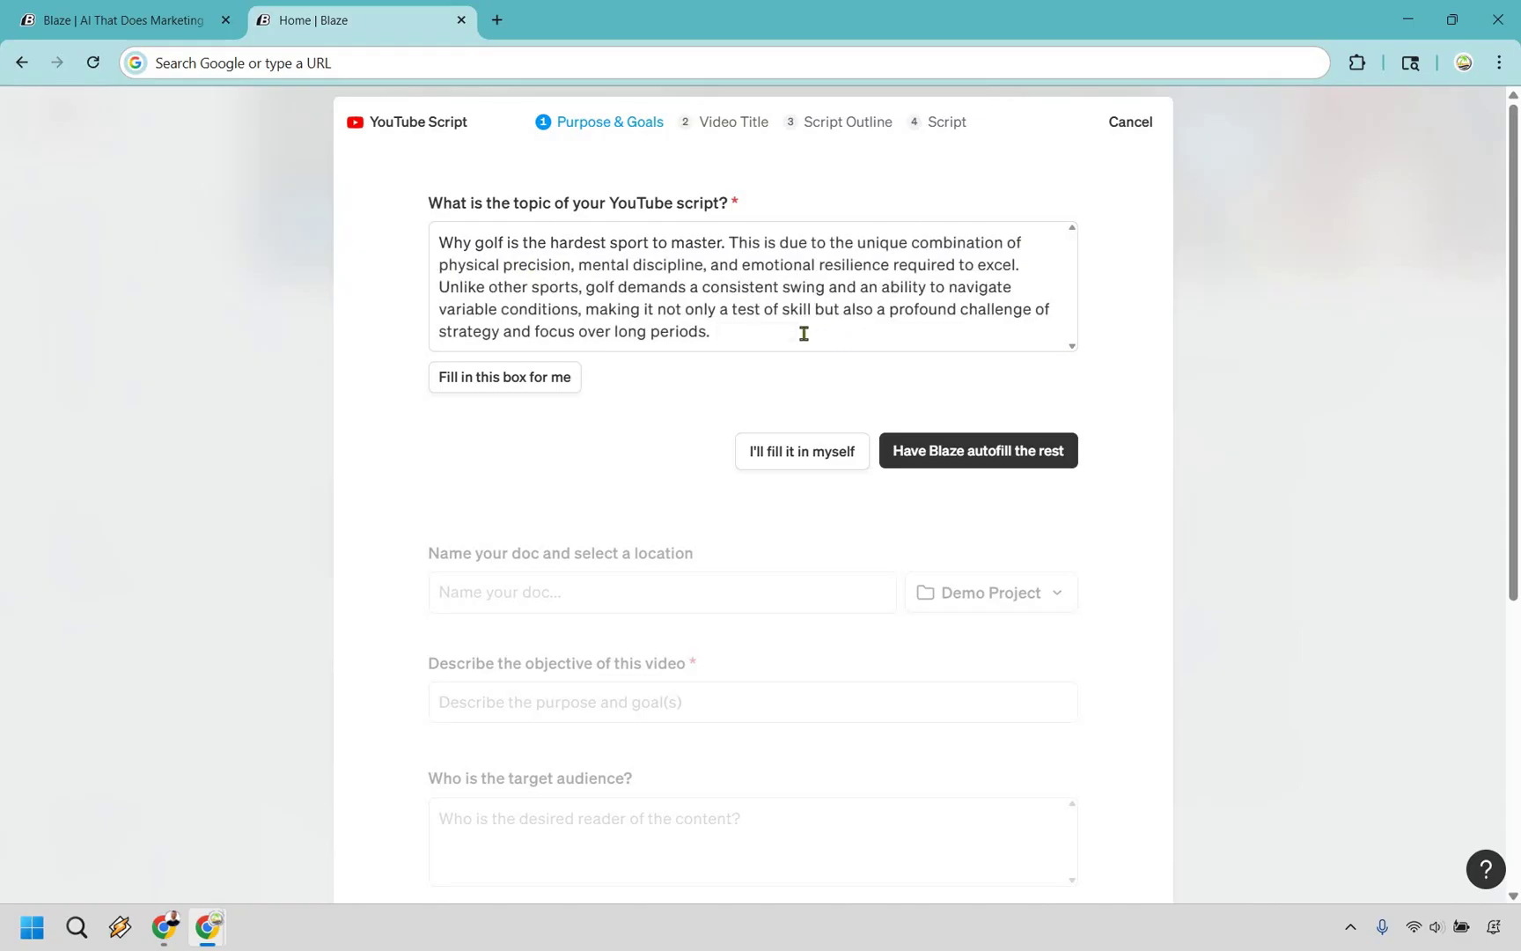
click(1143, 277)
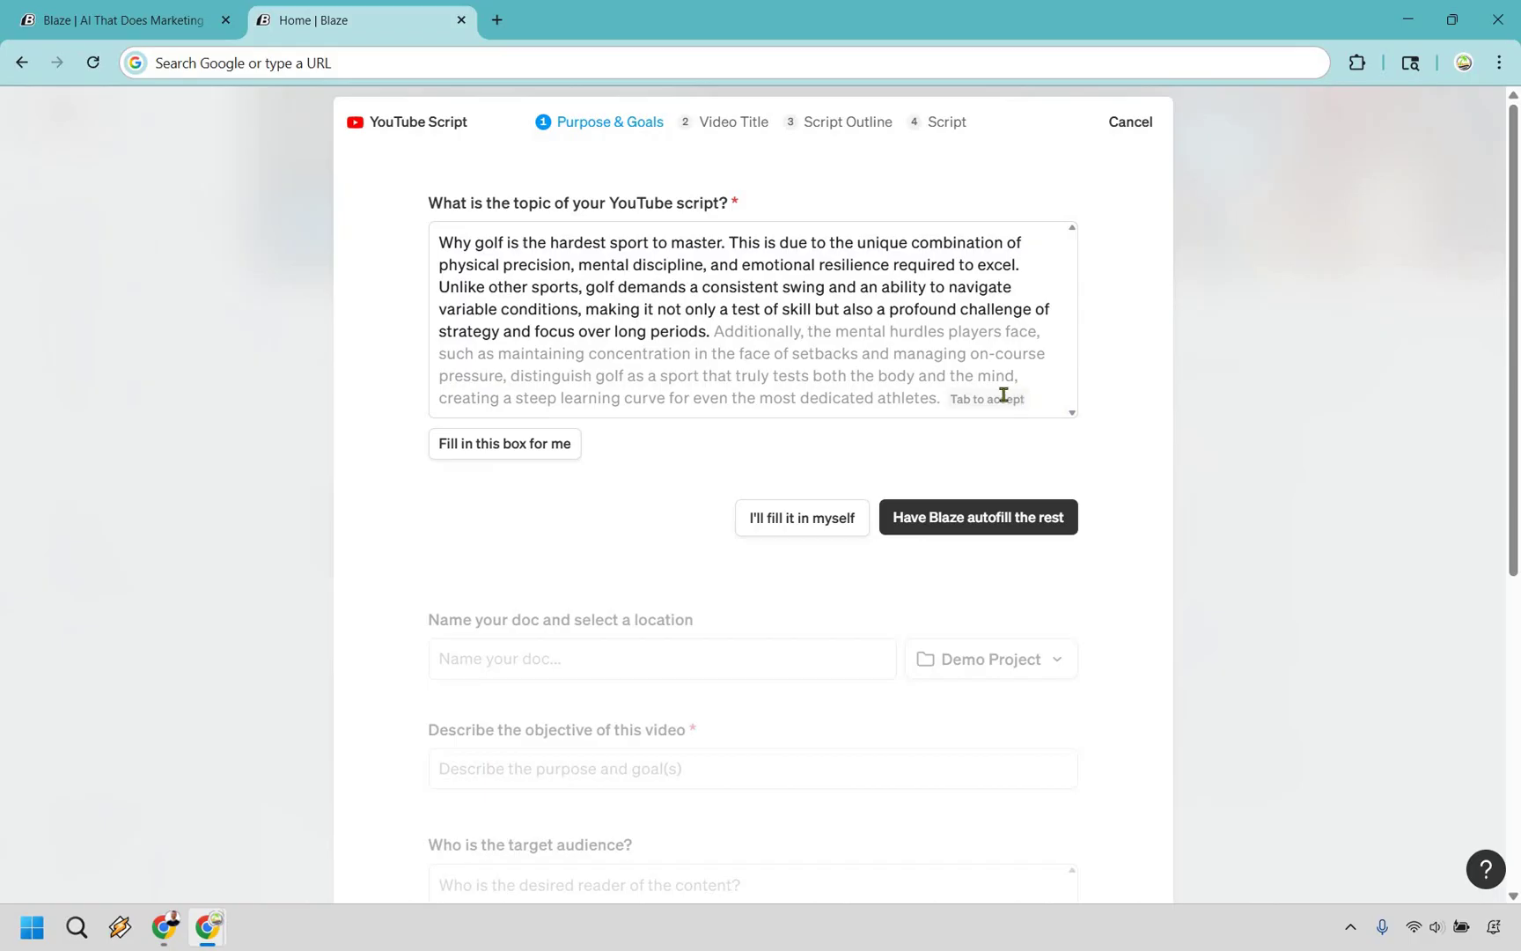
key(Tab)
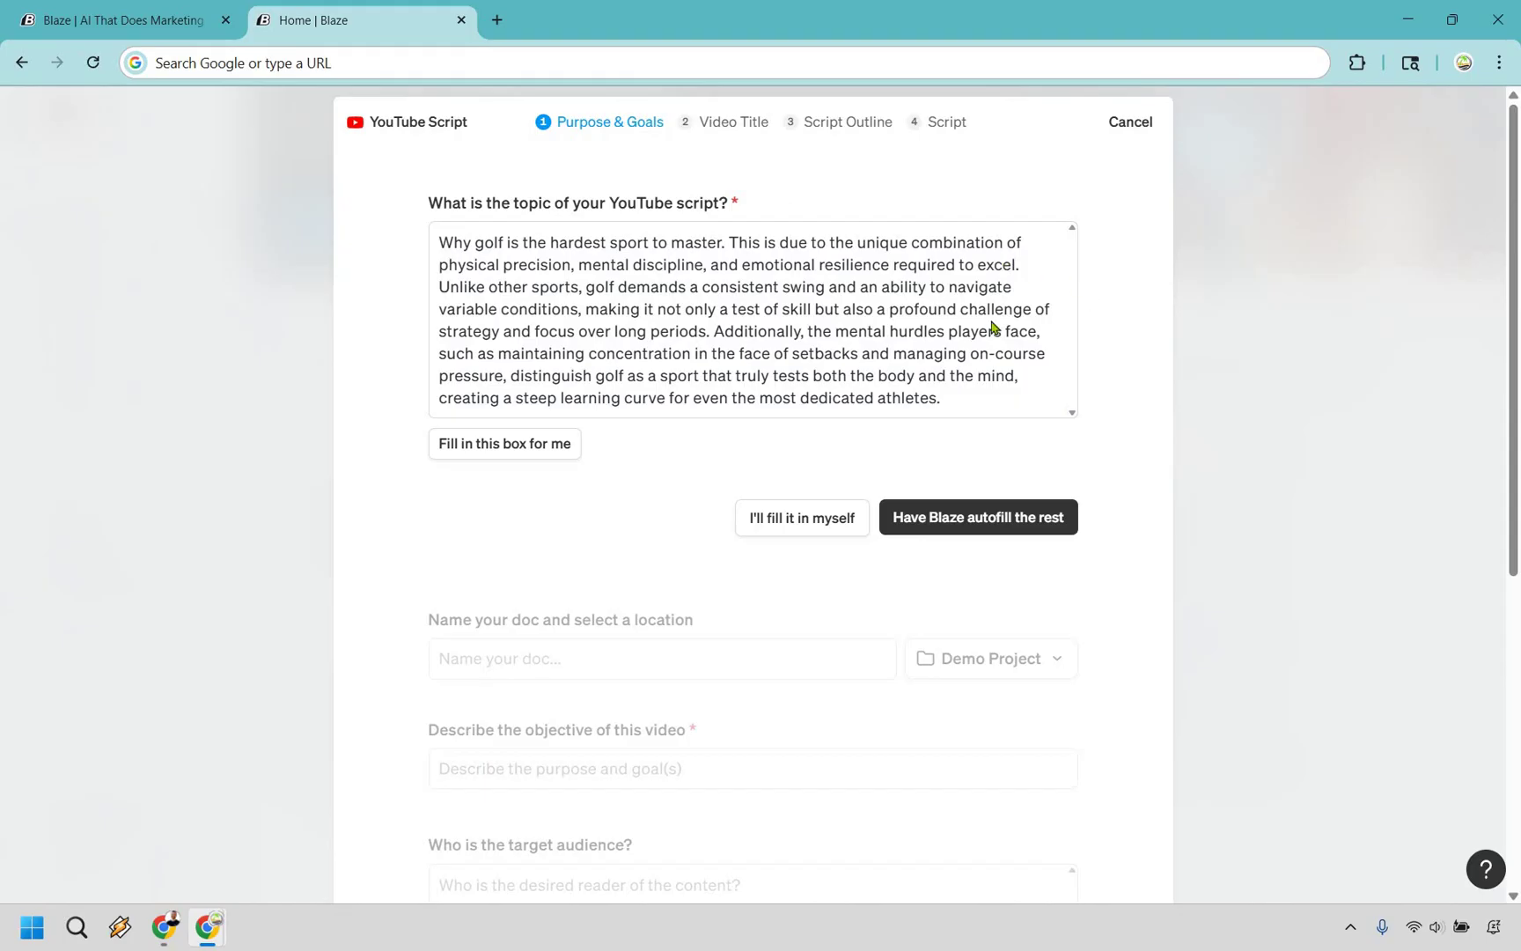
scroll(881, 352, down, 1)
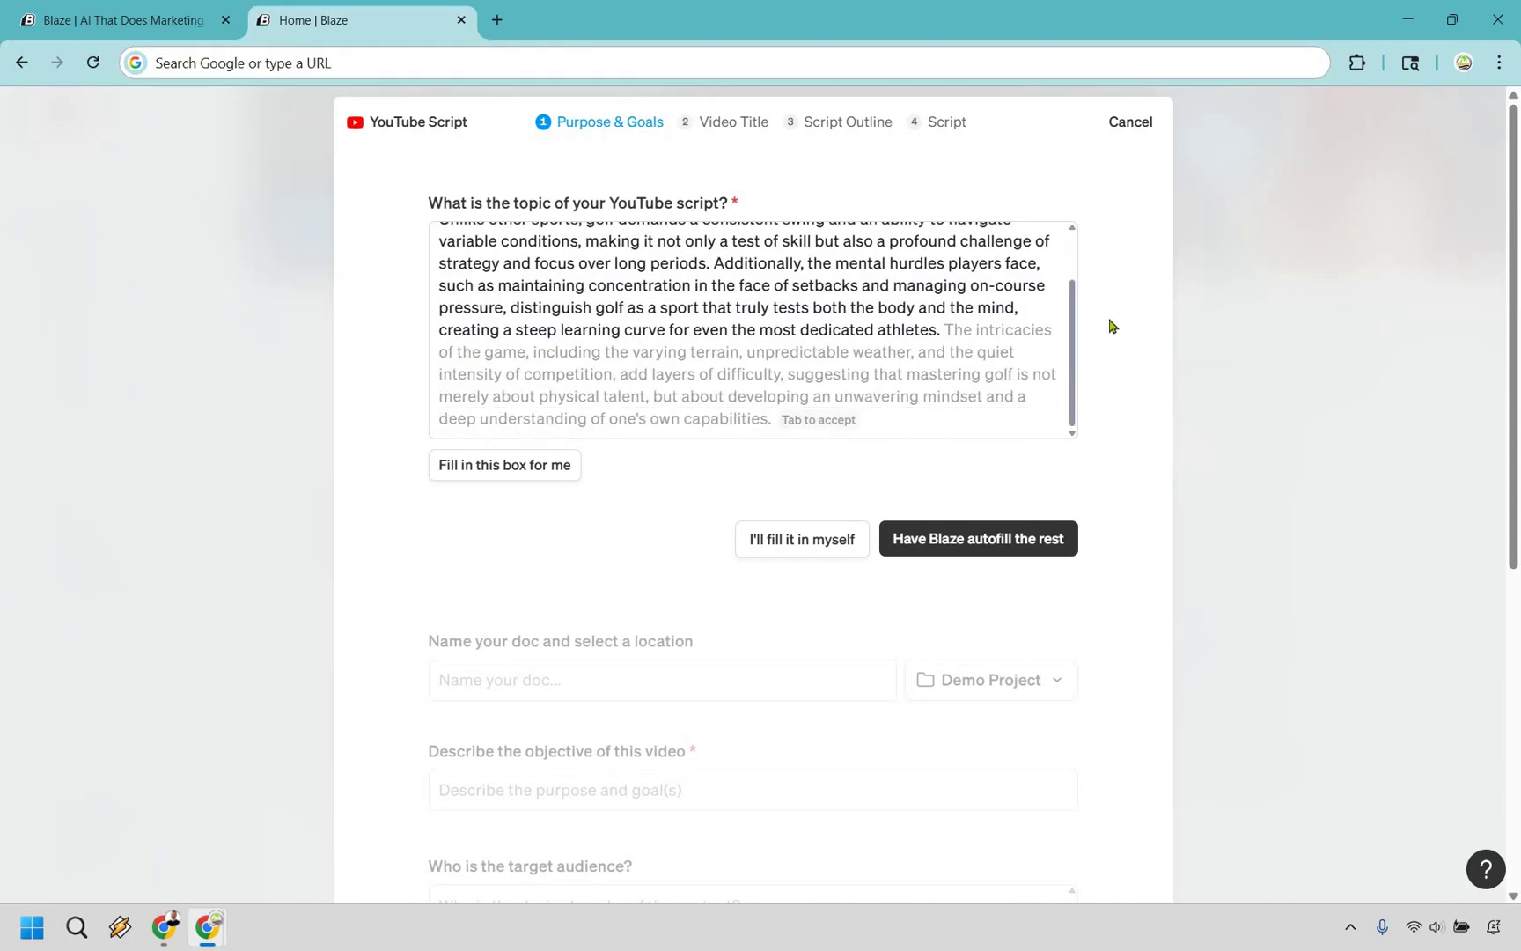
scroll(1137, 309, down, 2)
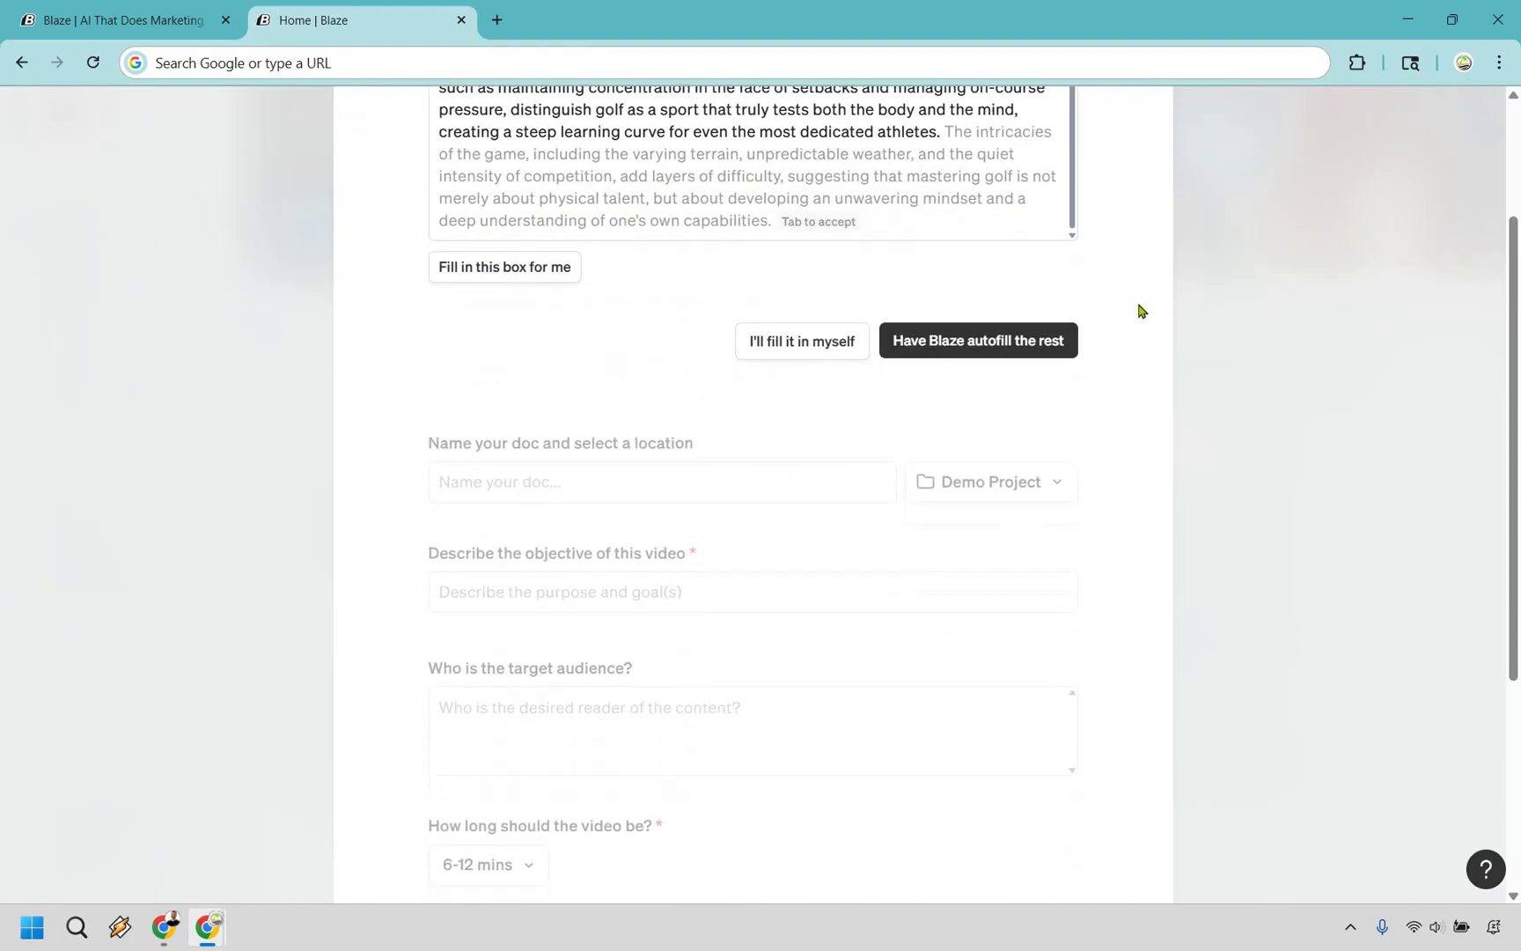
scroll(1137, 309, down, 1)
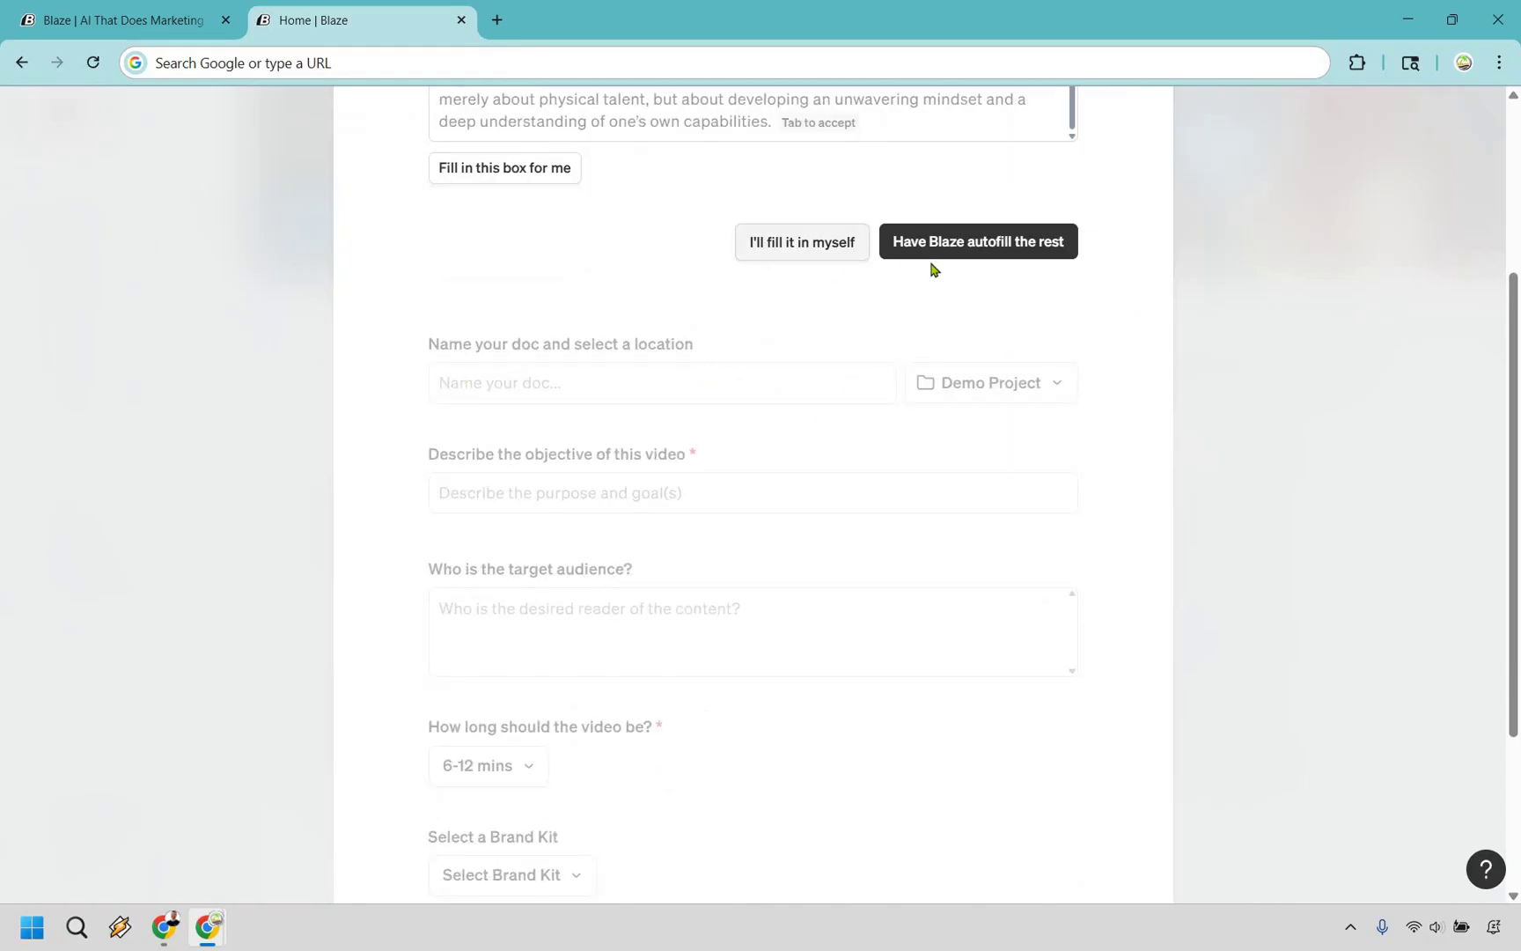
- Name the script 'Golf Script', fill in the objective, keep 6-12 mins, and leave the brand kit unselected
click(781, 243)
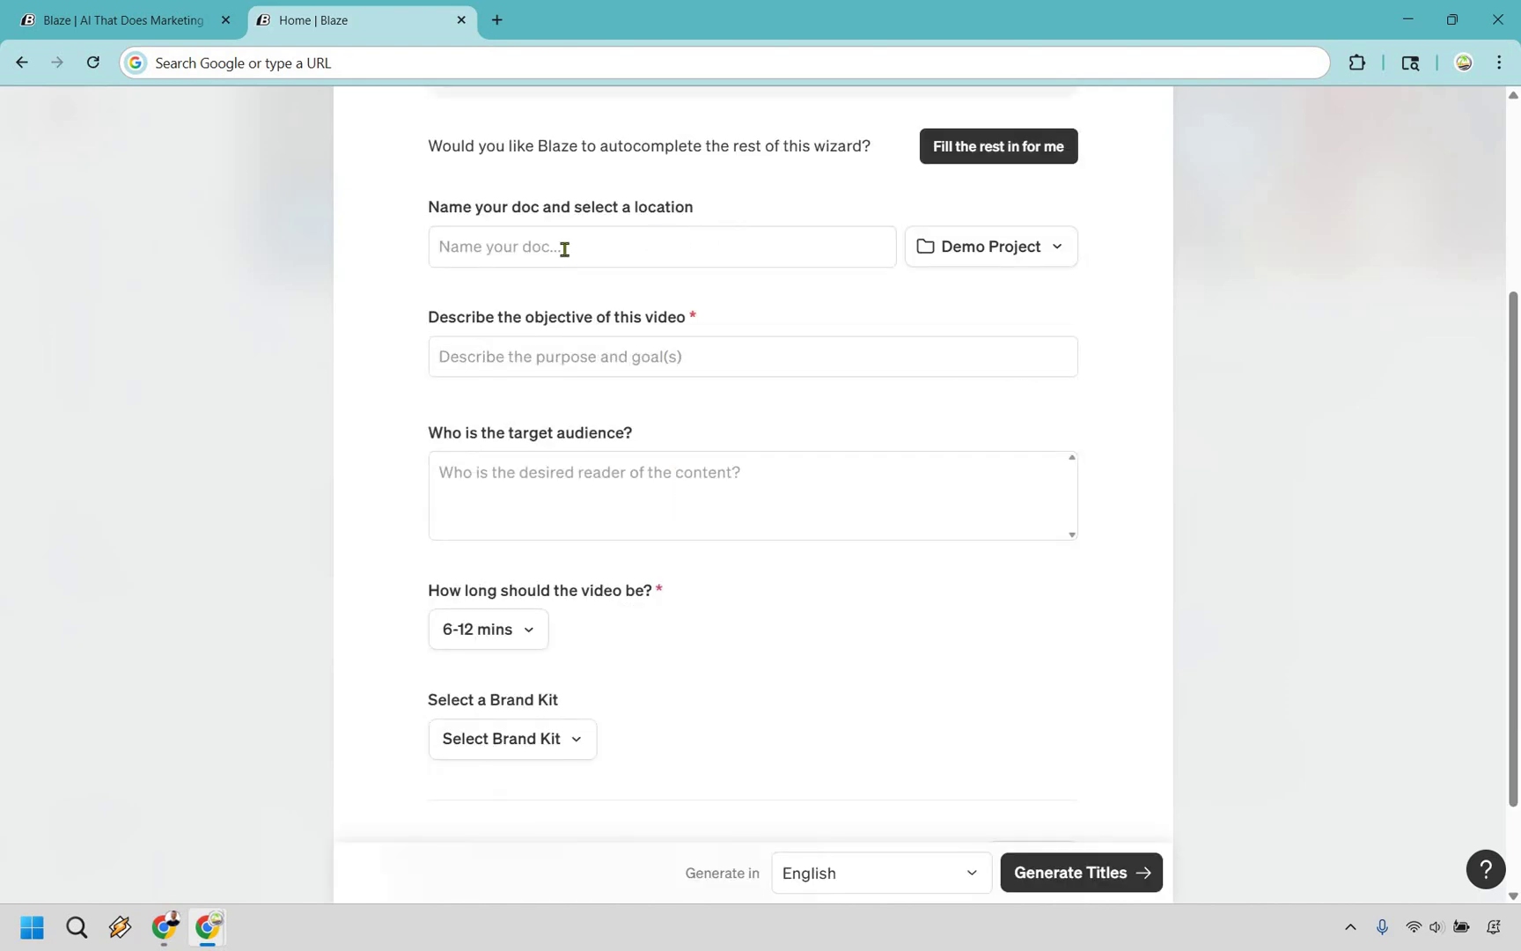
click(564, 249)
text(Golf Script)
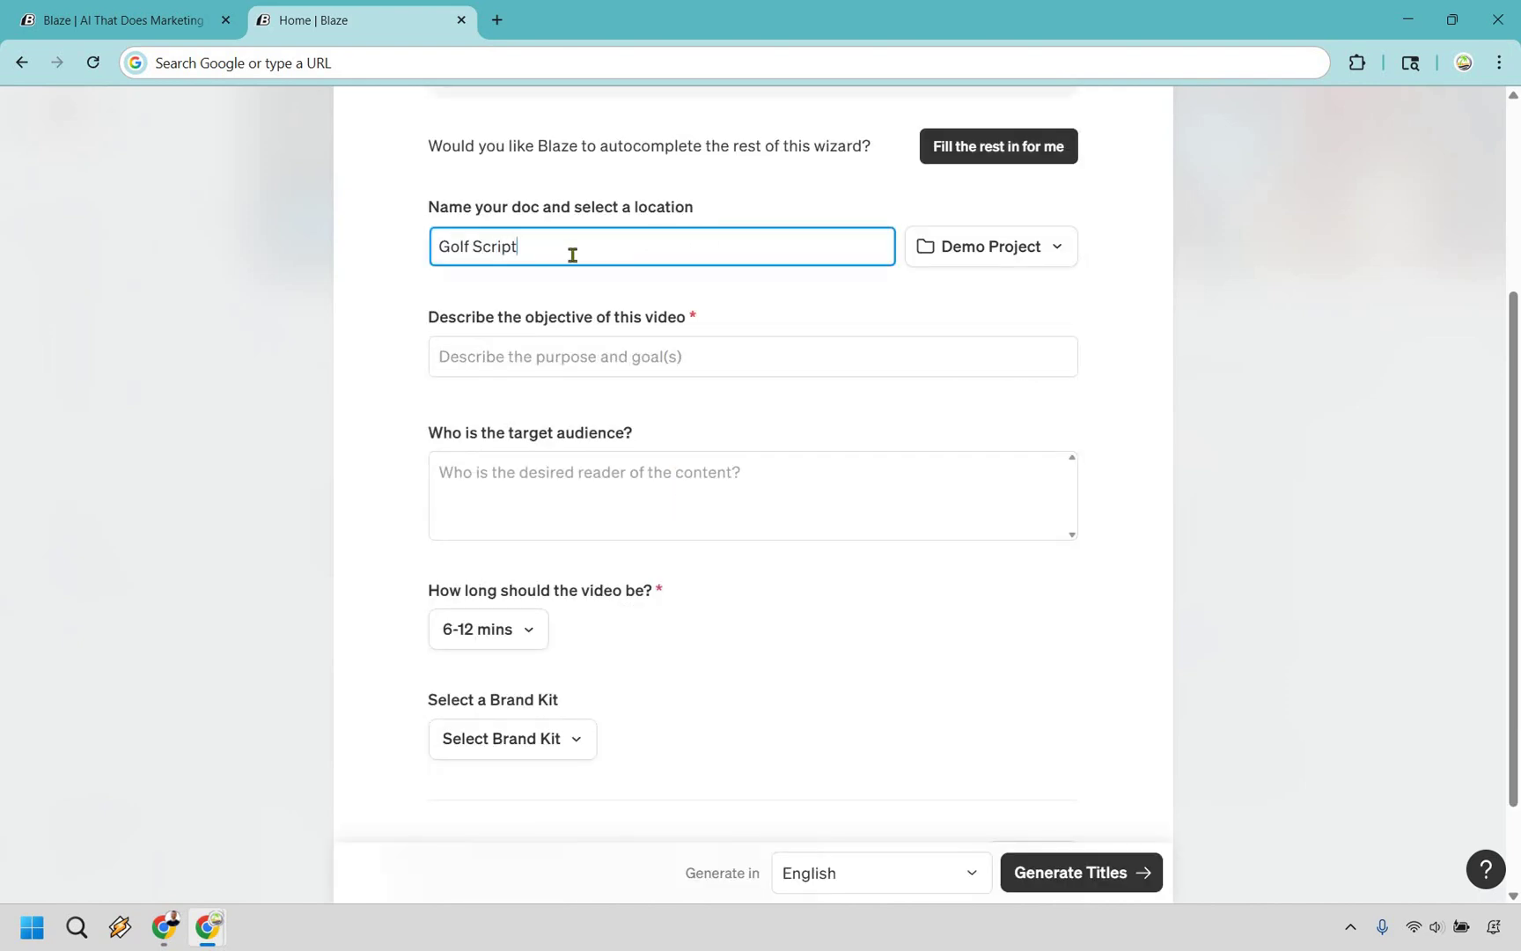
click(655, 358)
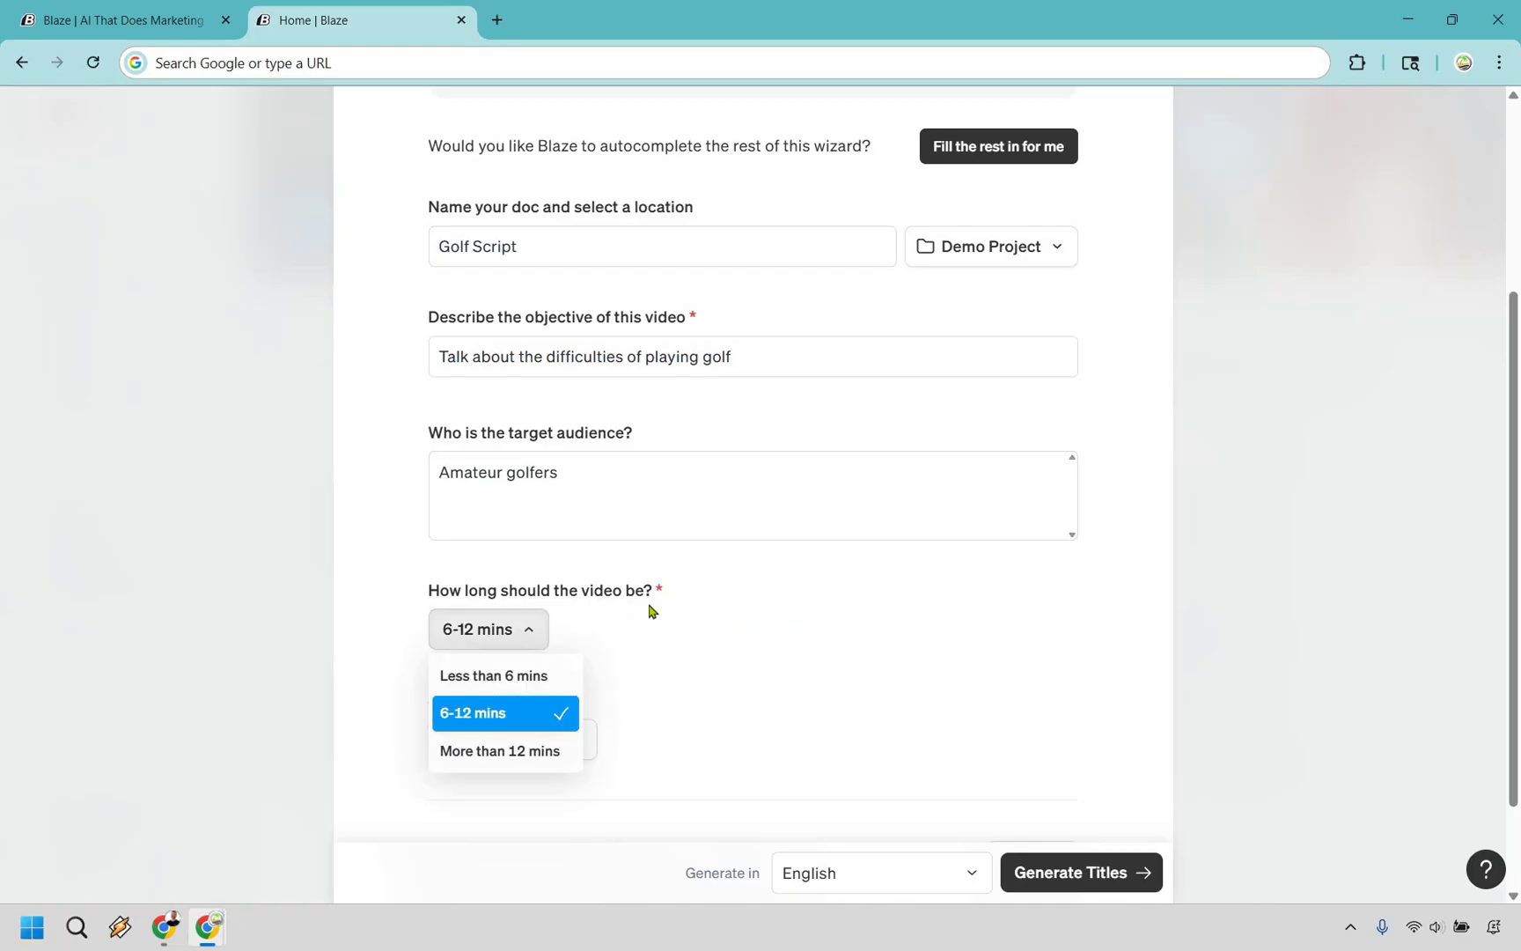
click(556, 641)
scroll(556, 641, down, 1)
click(520, 641)
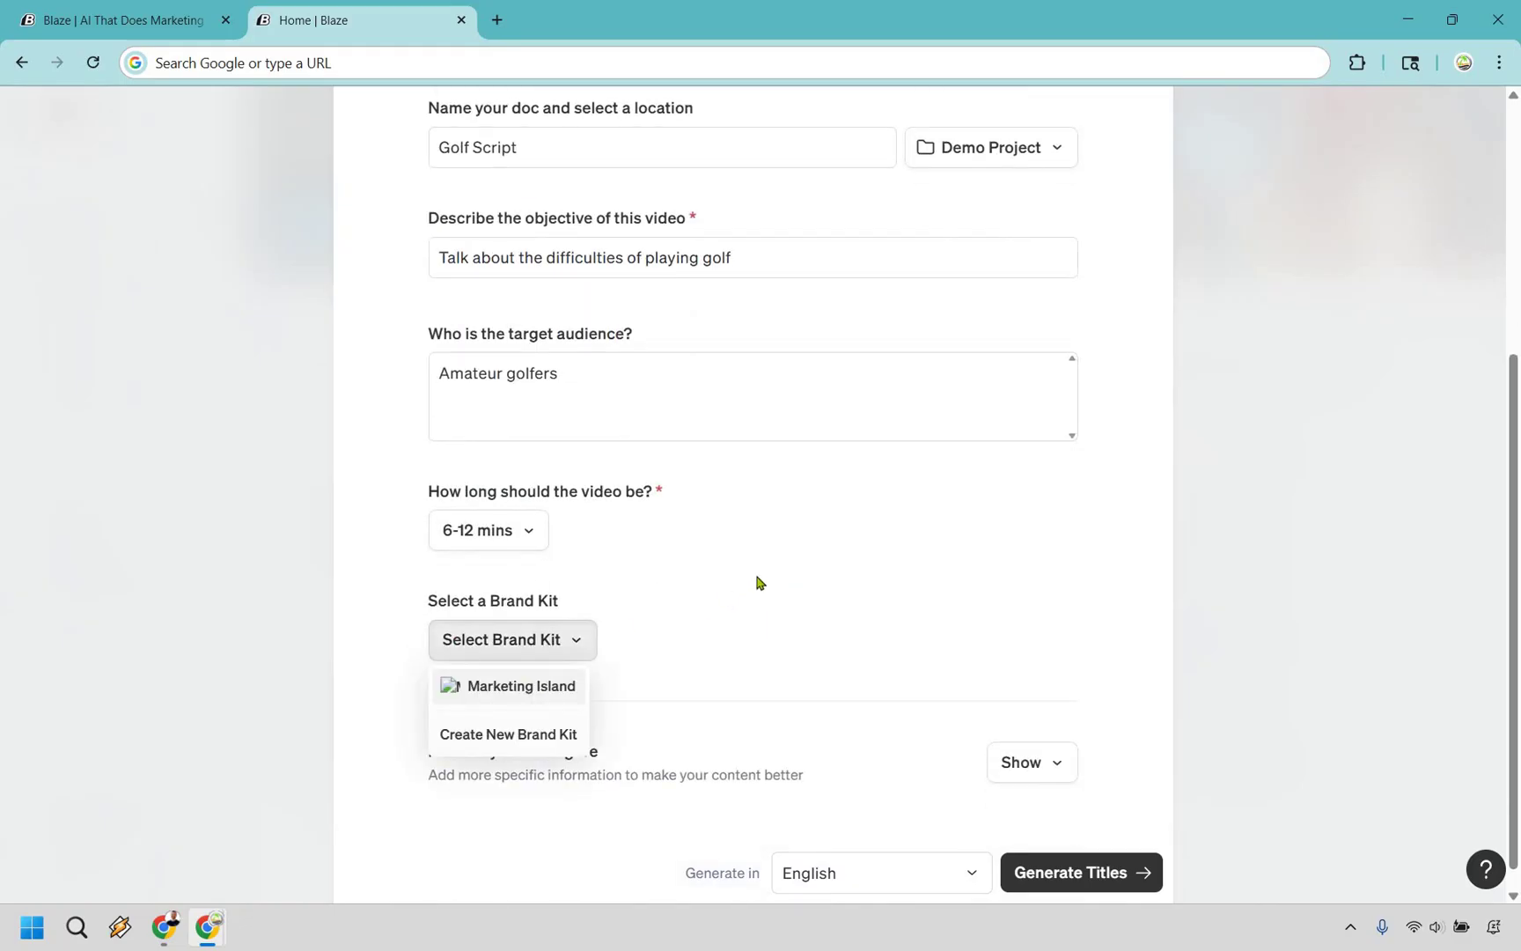
click(760, 582)
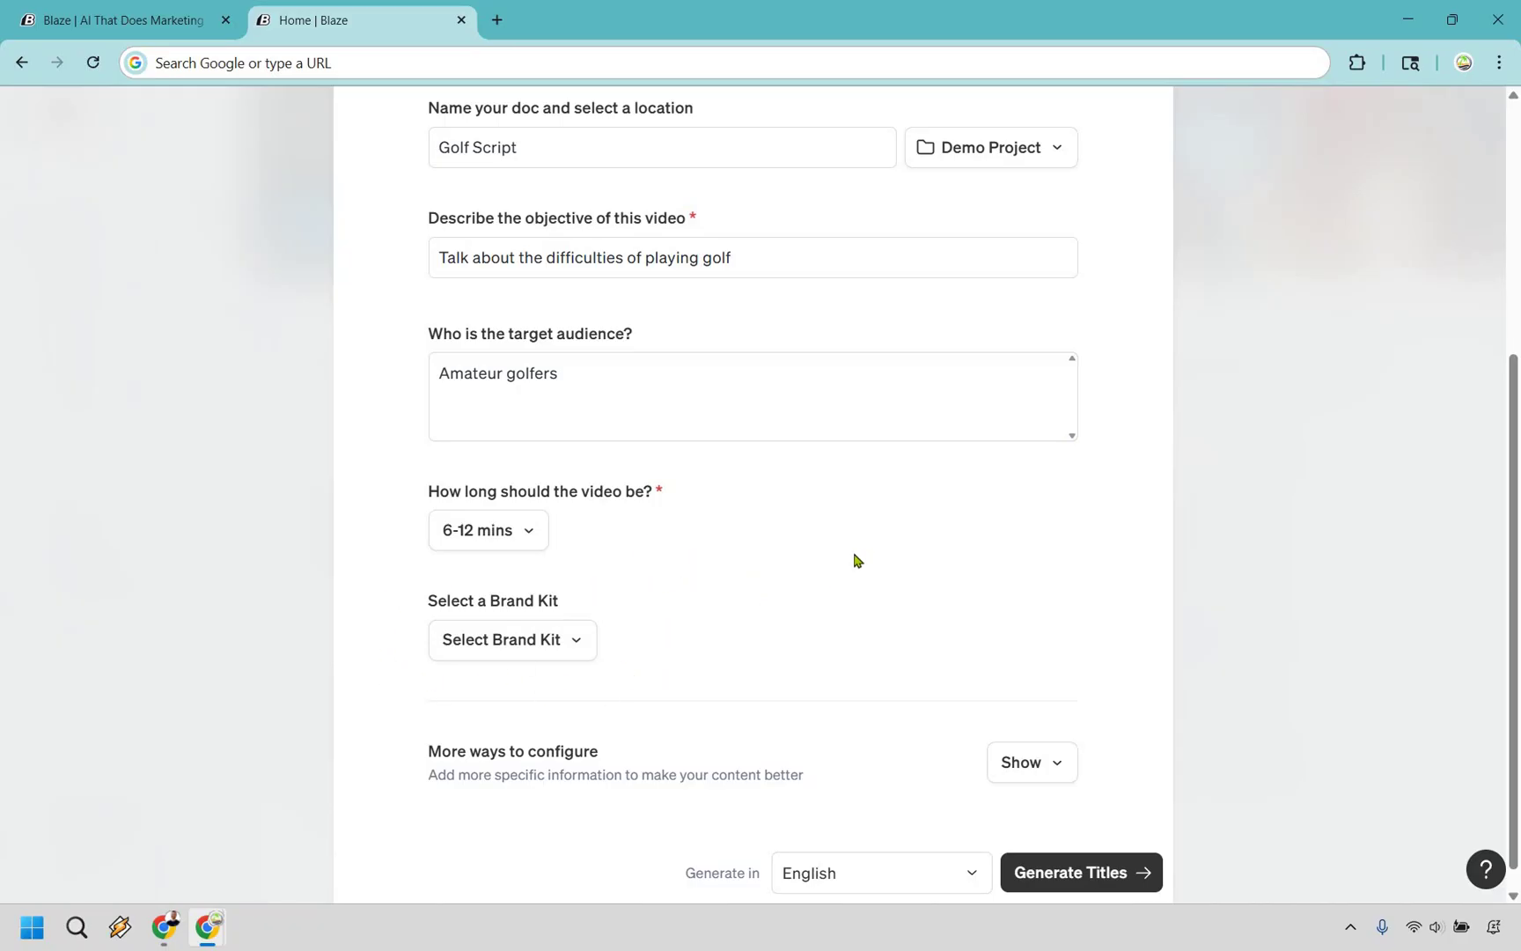
- Reveal the extra configuration options, review the call-to-action hint, then hide them again
click(1035, 748)
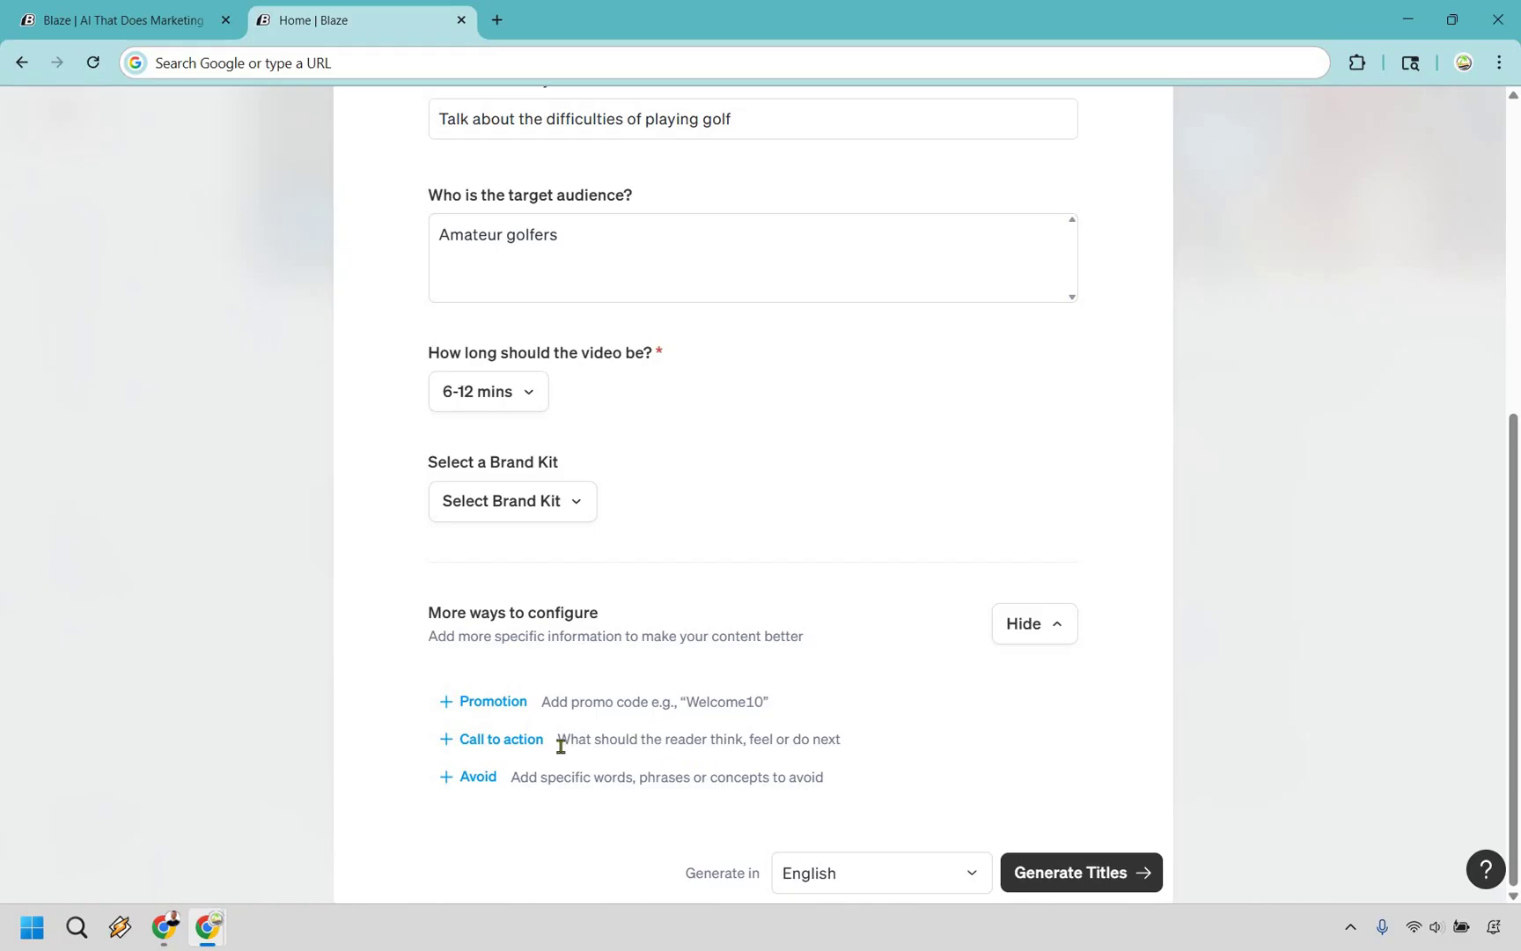
drag(559, 740, 854, 745)
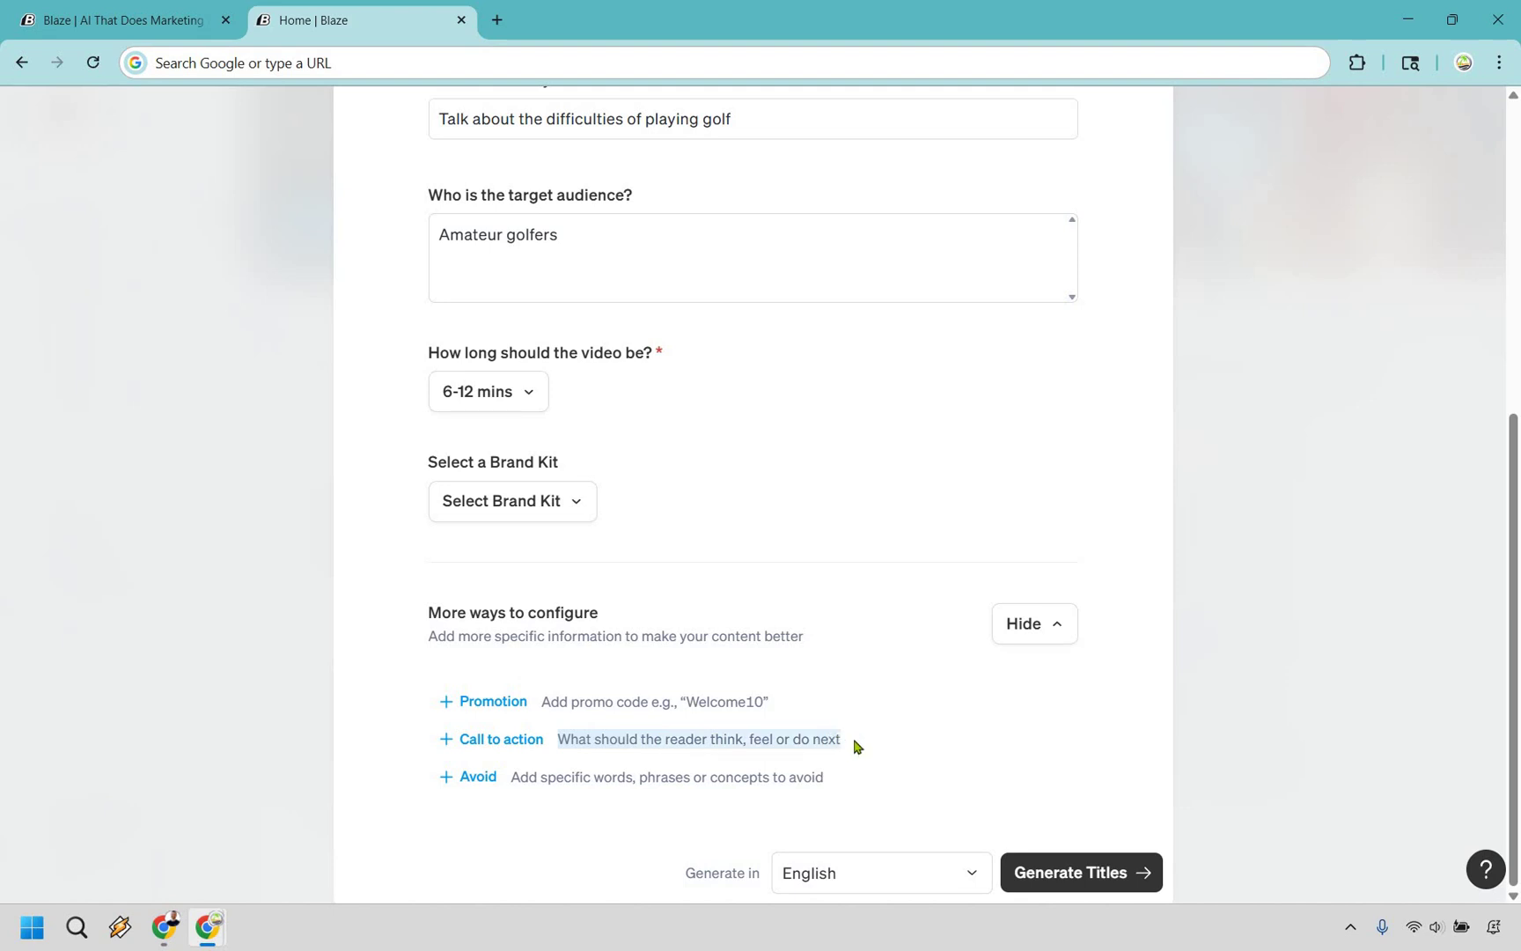
click(854, 746)
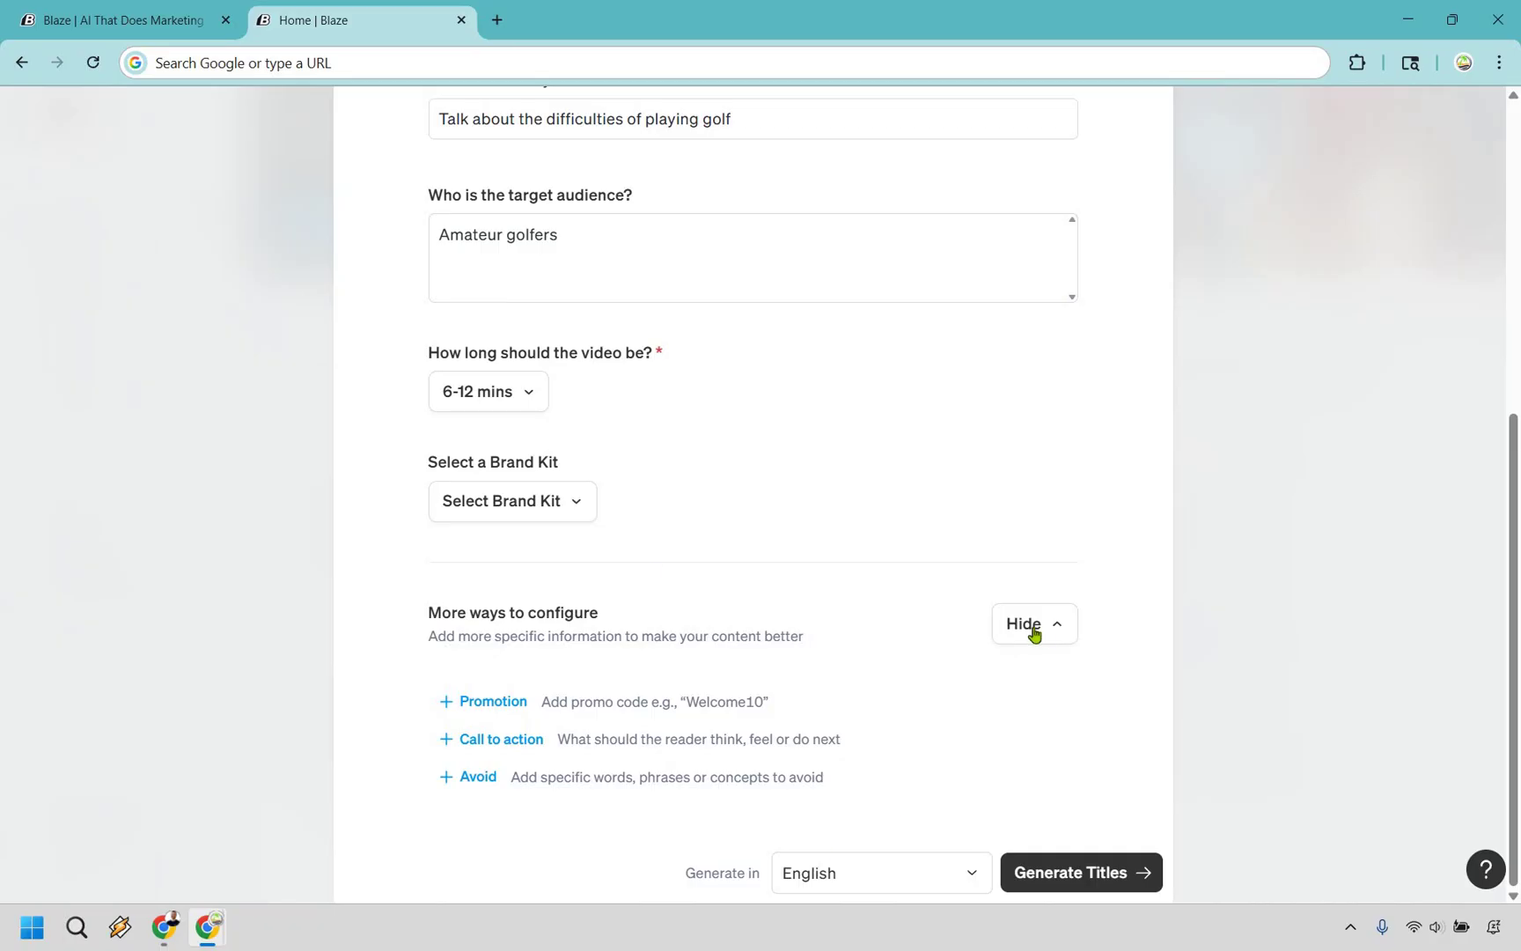
click(1061, 641)
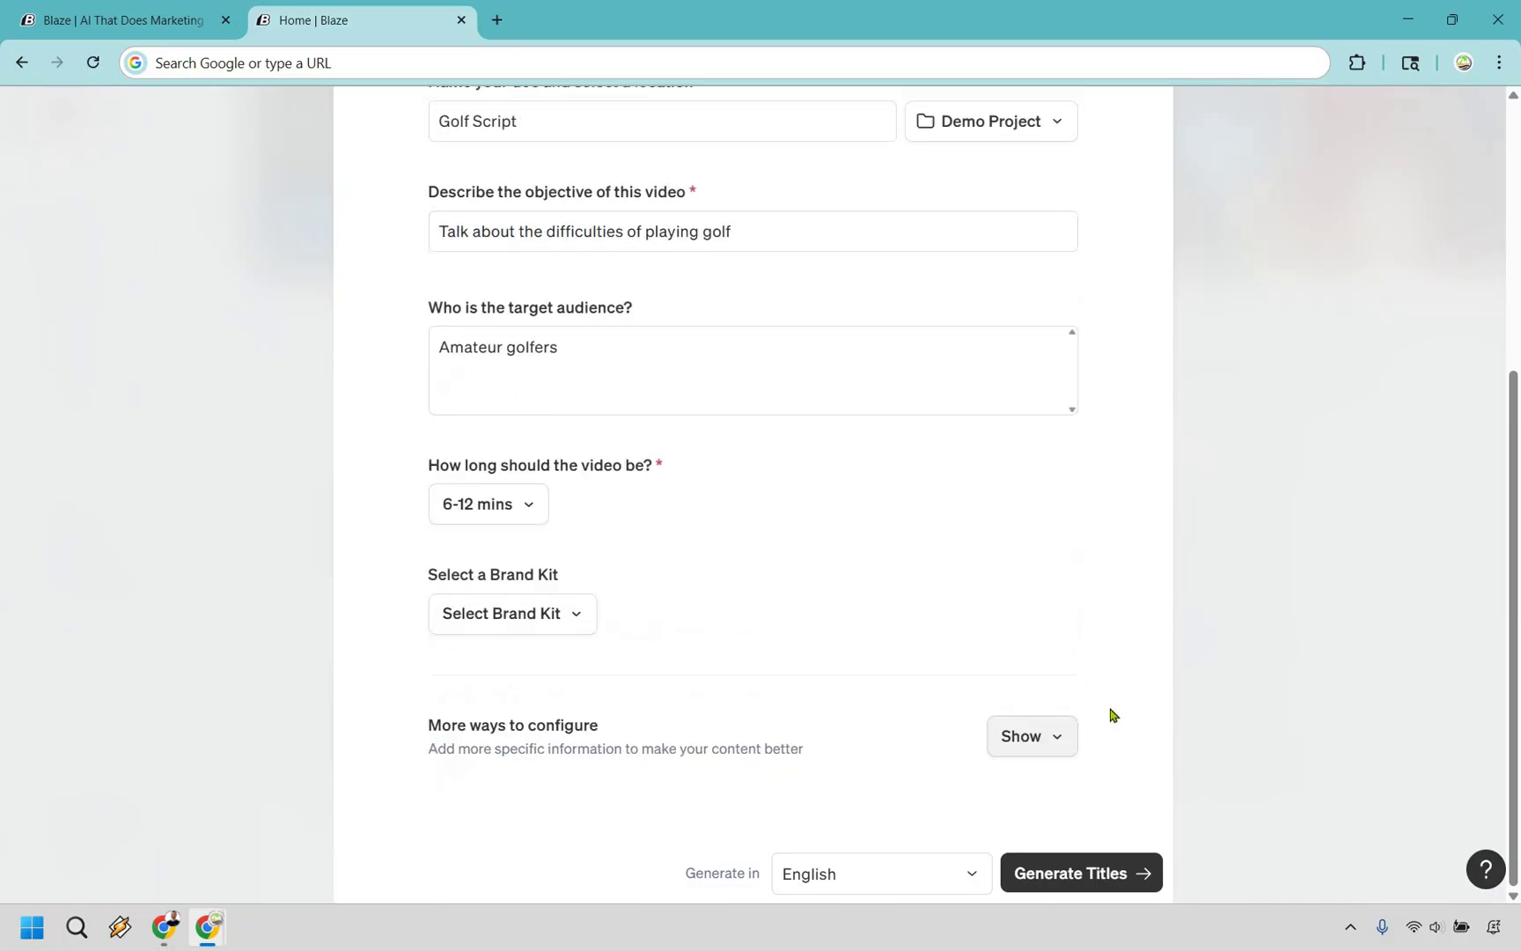
- Generate five golf titles and trim Title #1 to 'Why Golf Is the Ultimate Test of Skill and Strategy', keeping it selected
click(1083, 875)
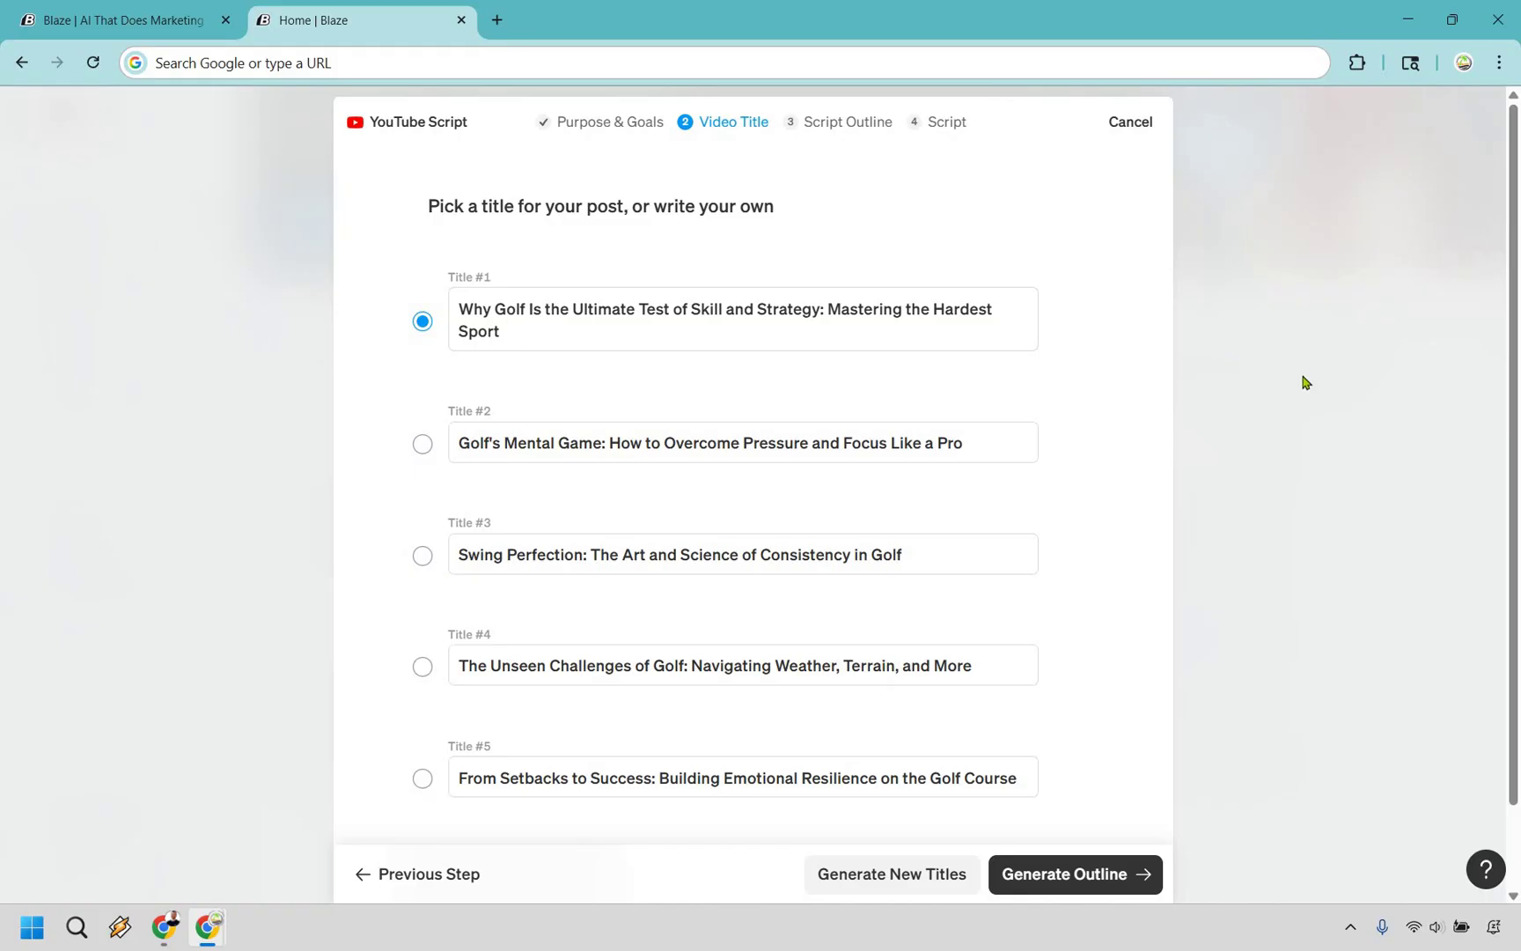
scroll(660, 396, down, 1)
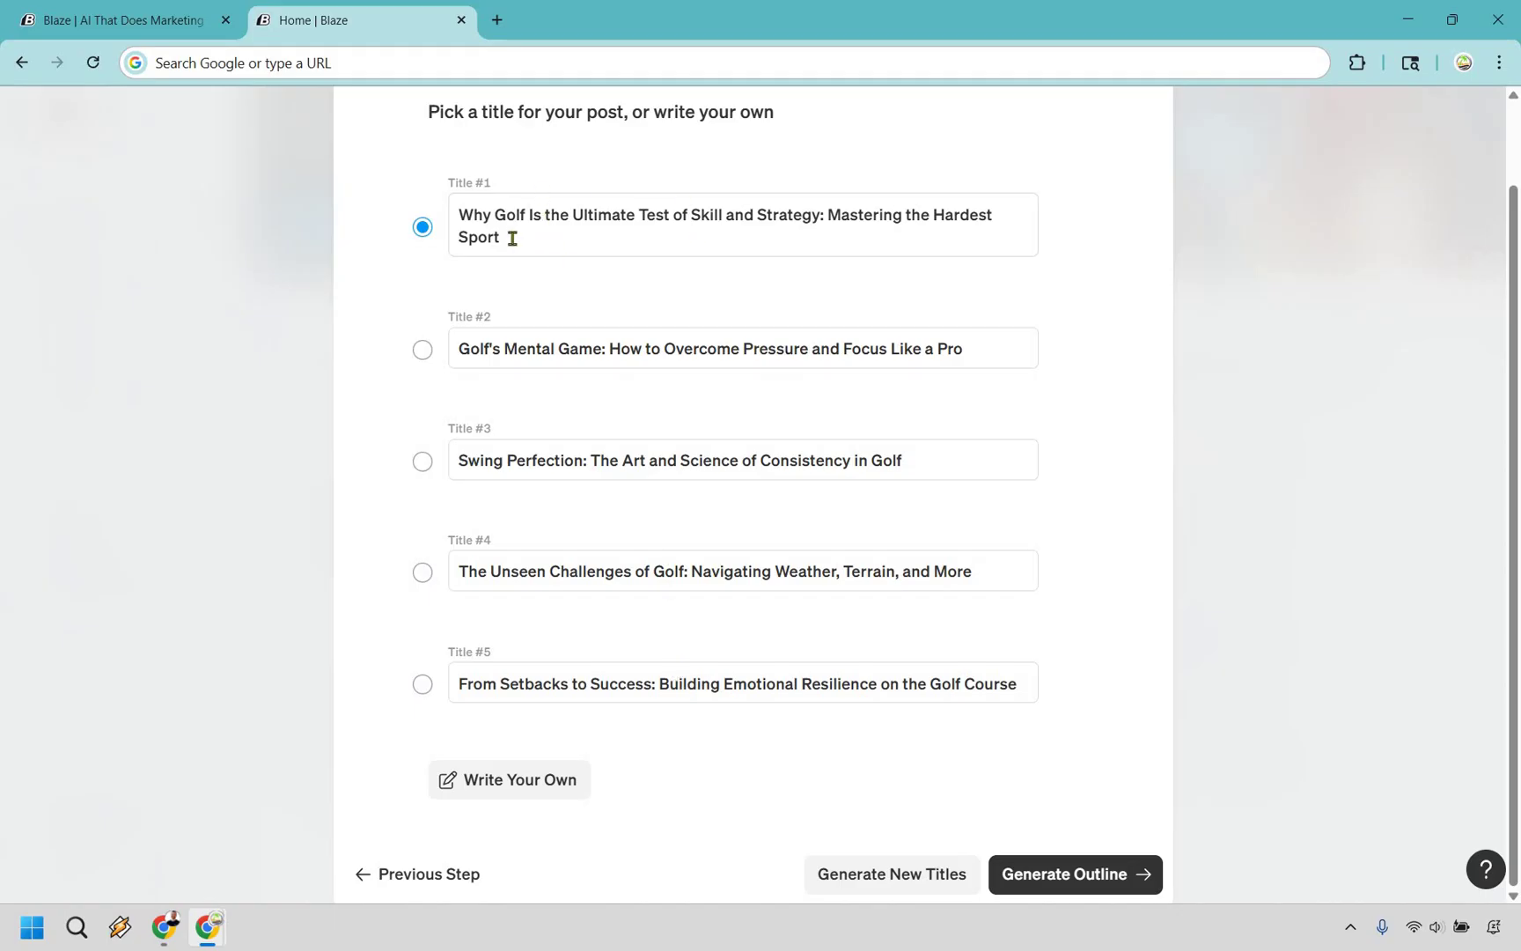
click(512, 237)
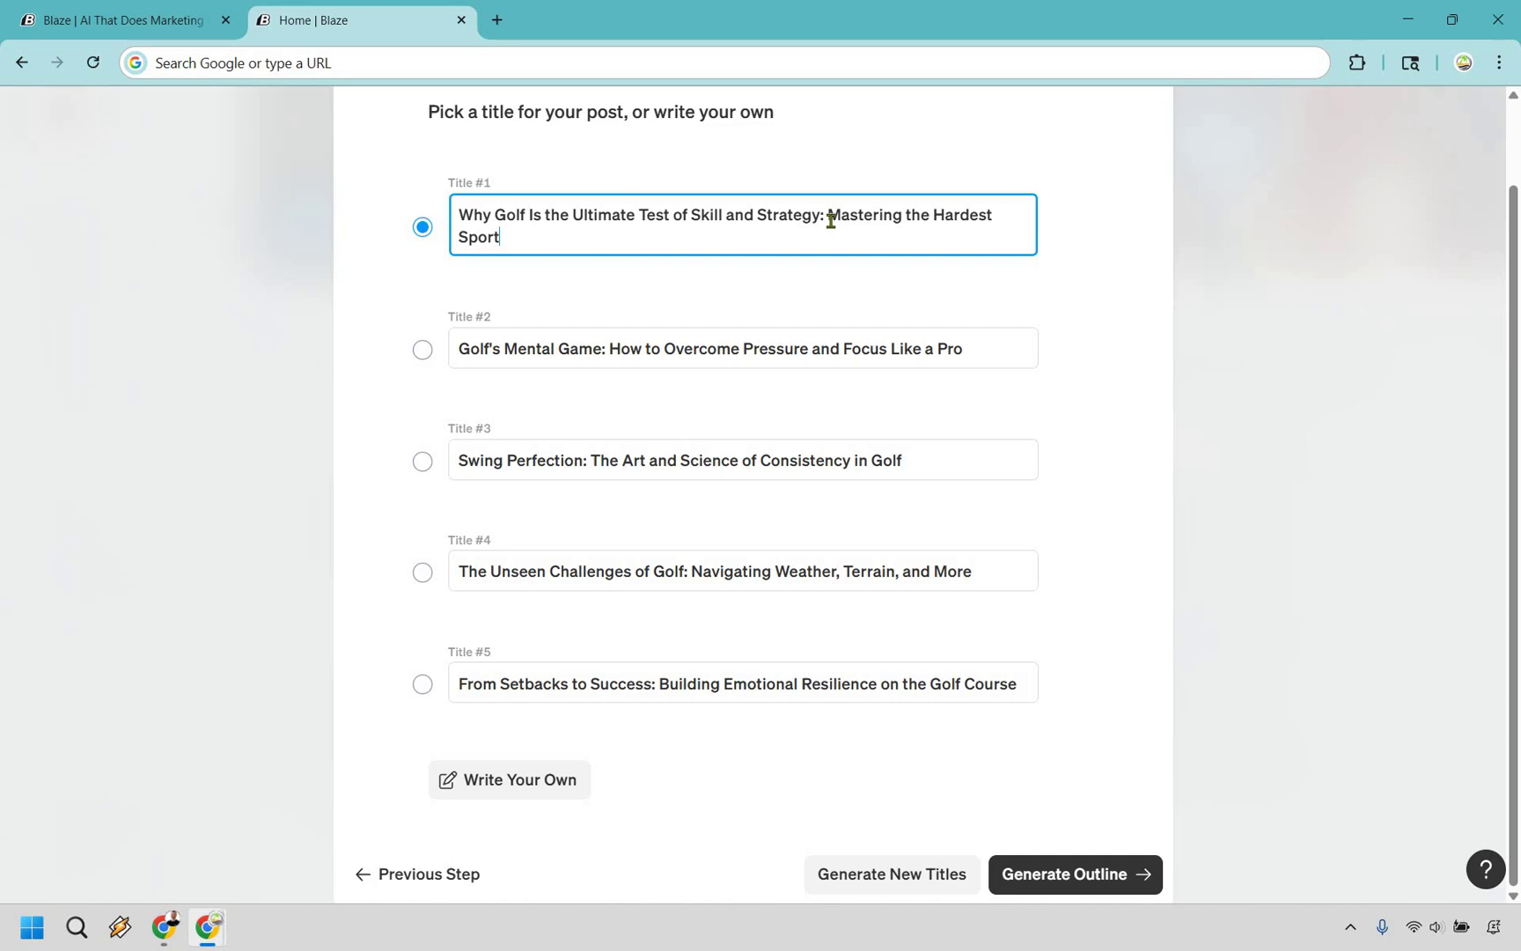
drag(831, 220, 1019, 199)
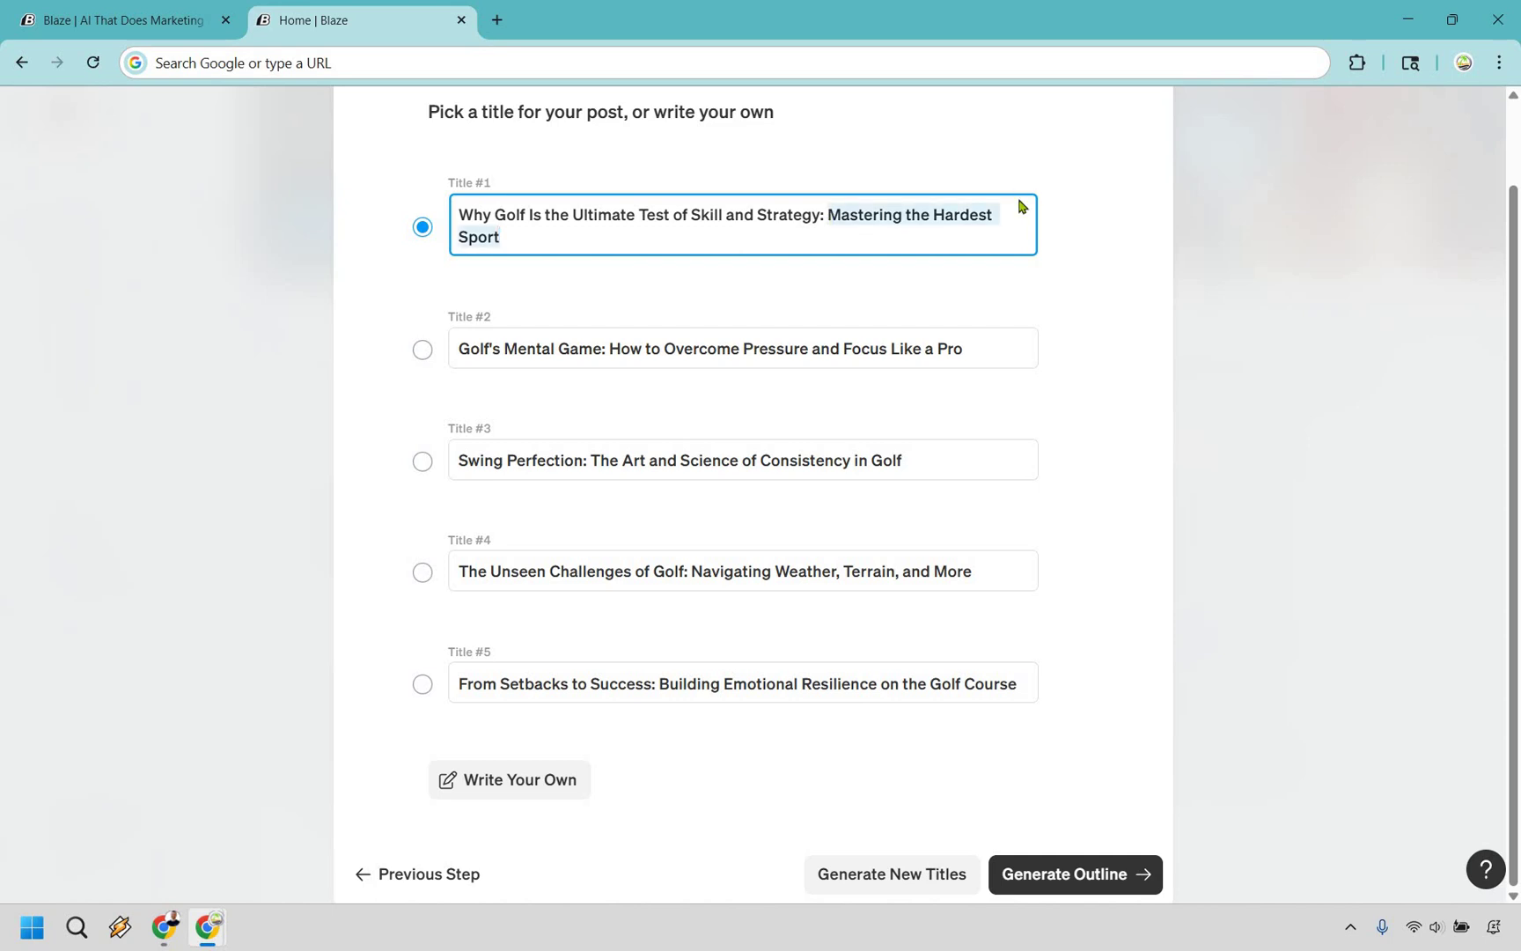
key(BackSpace)
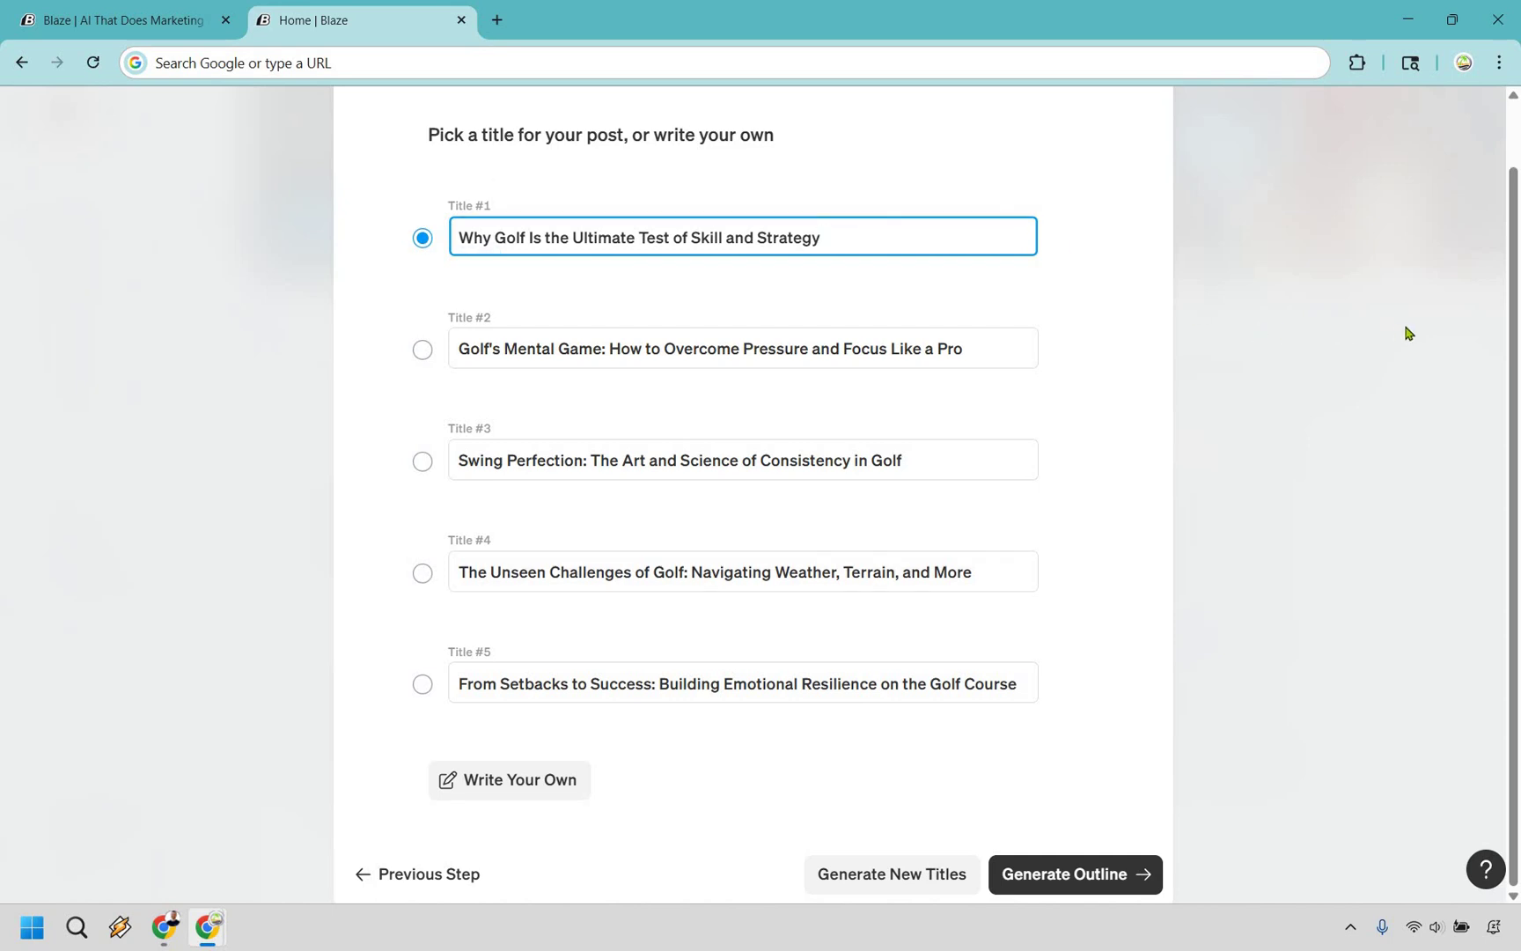
click(1406, 333)
scroll(1223, 536, up, 1)
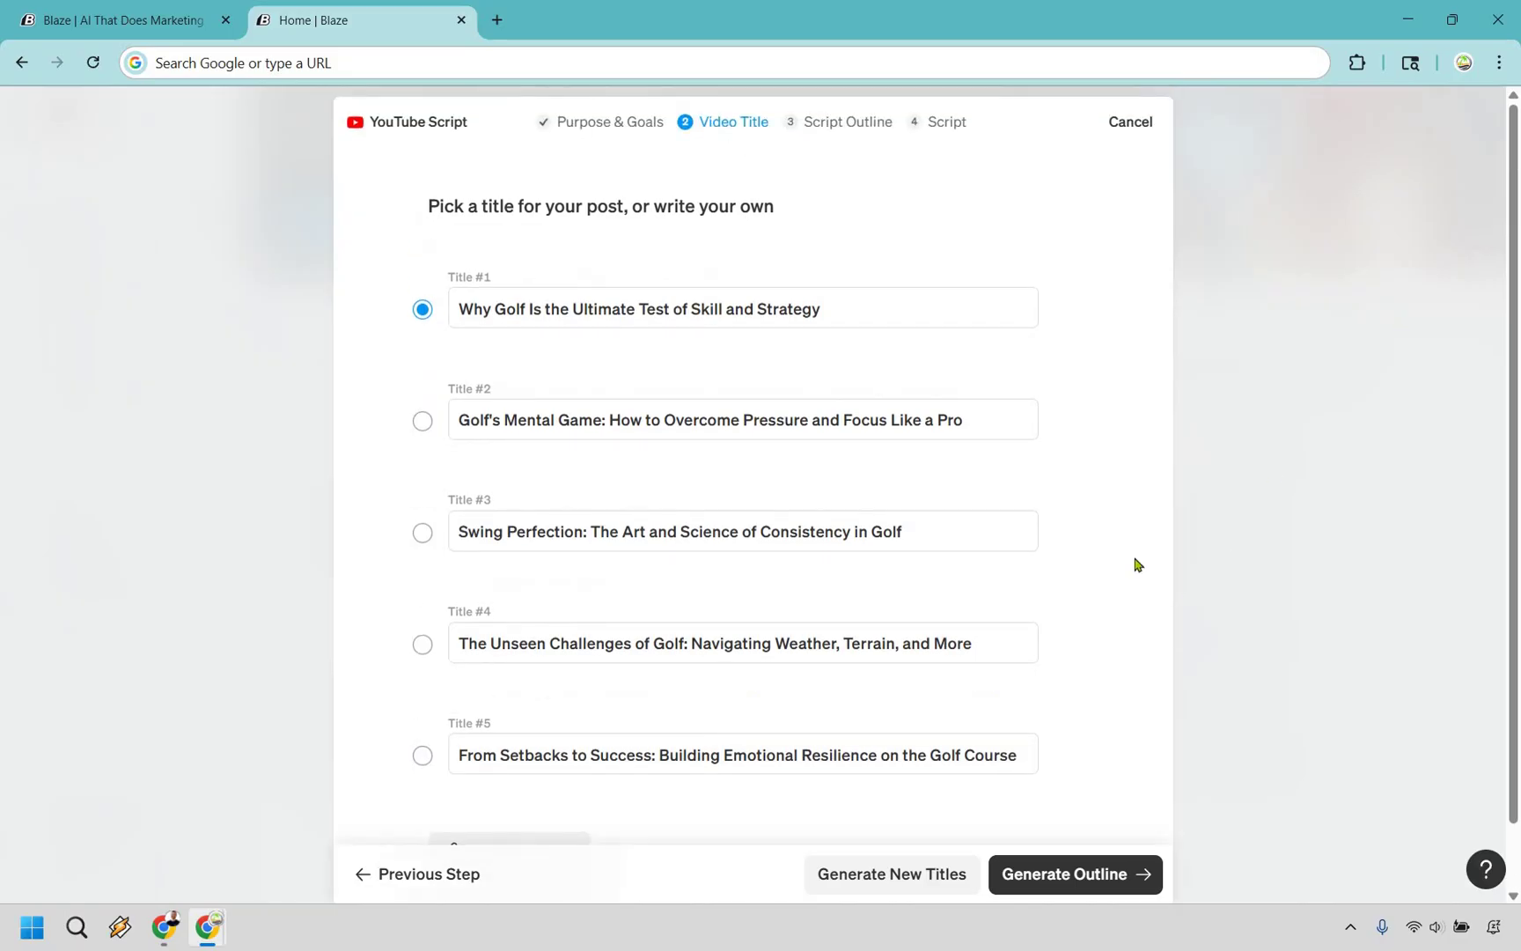
scroll(893, 783, down, 1)
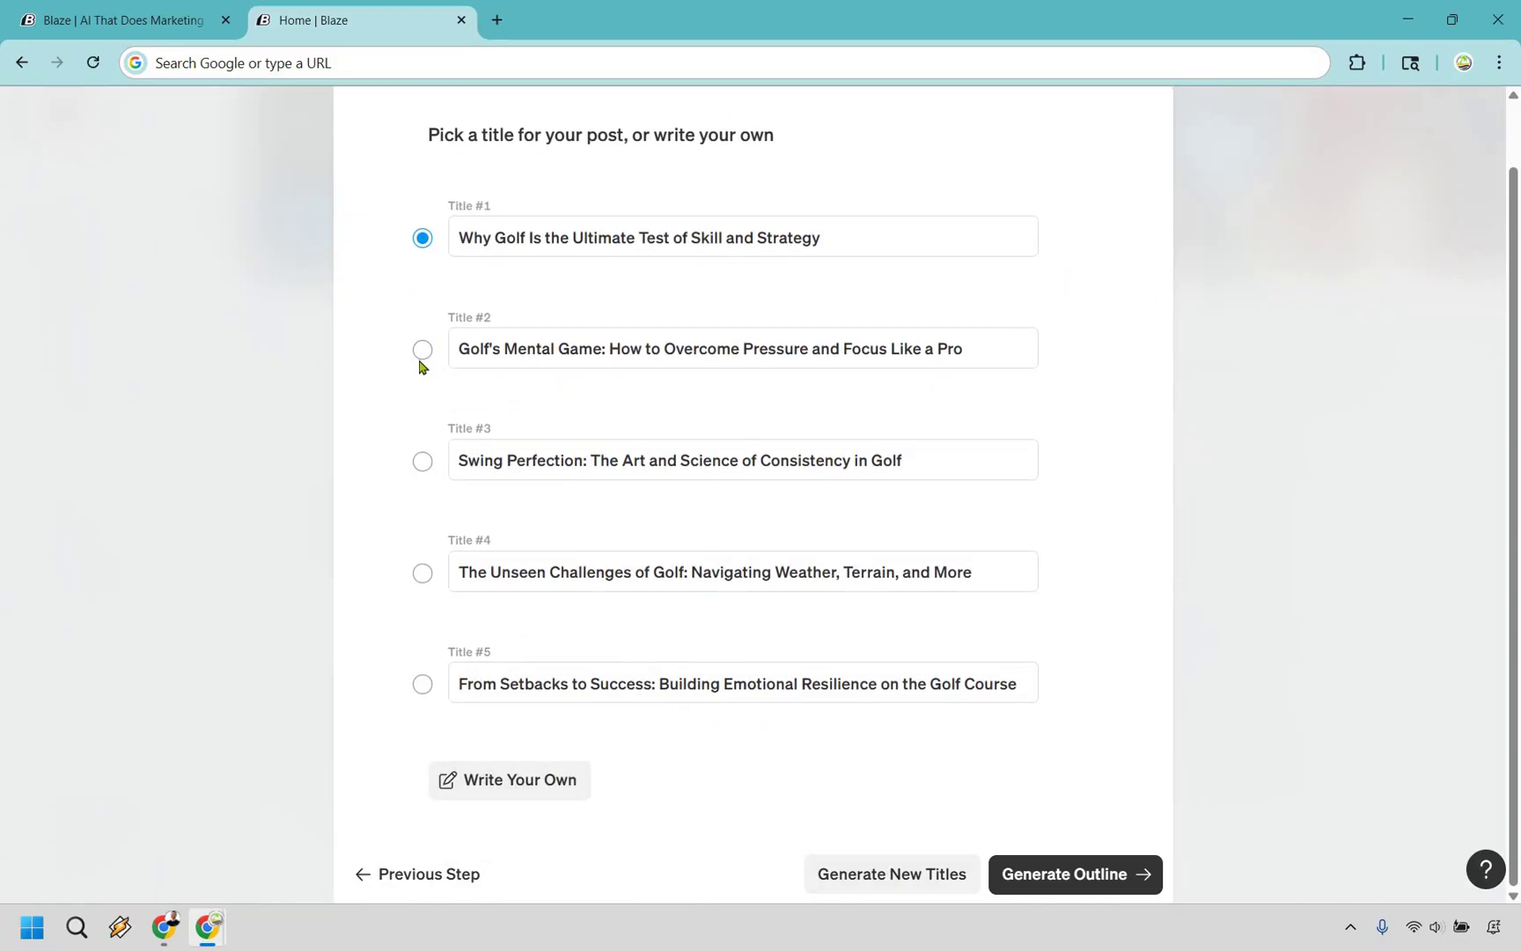
key(Down)
key(Up)
- Generate the outline from the chosen title and look over the introduction text
key(Return)
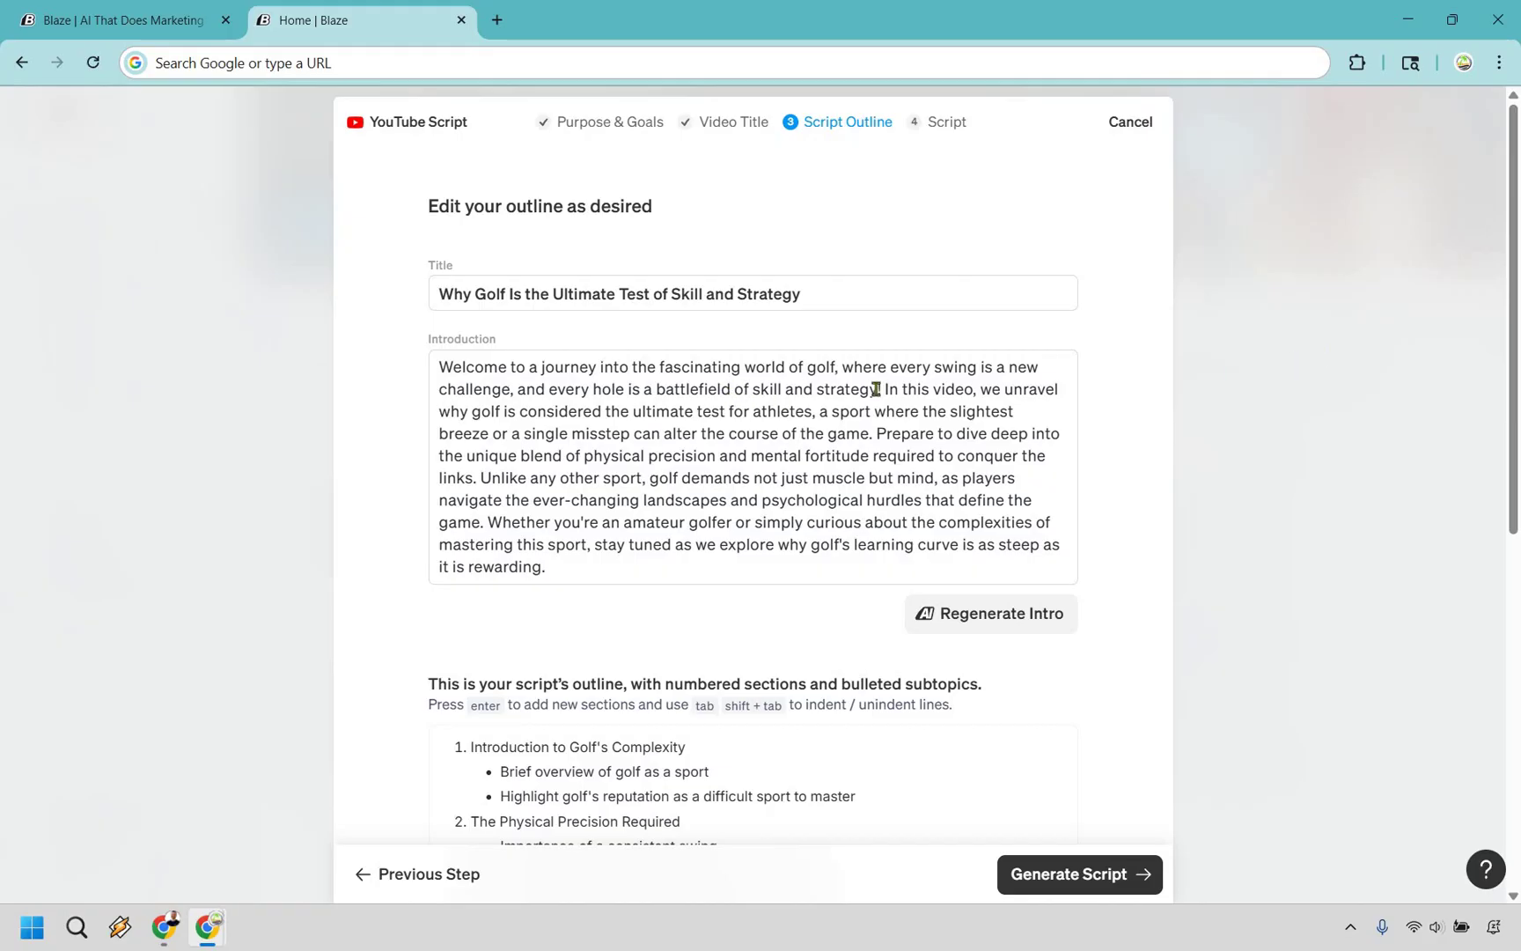
drag(879, 389, 592, 390)
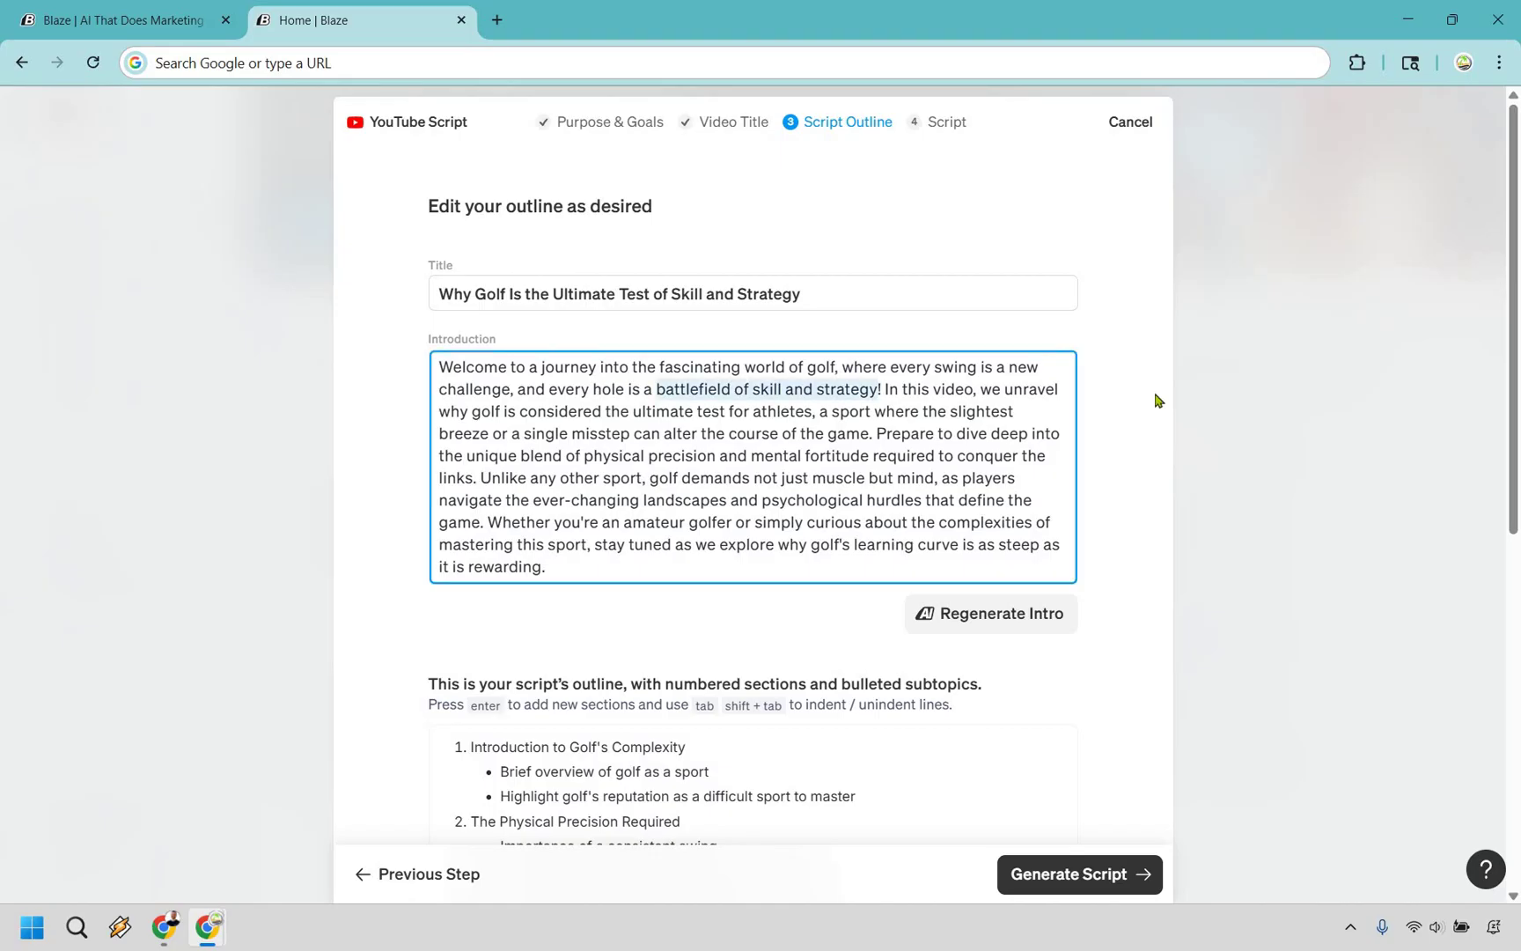
click(1242, 392)
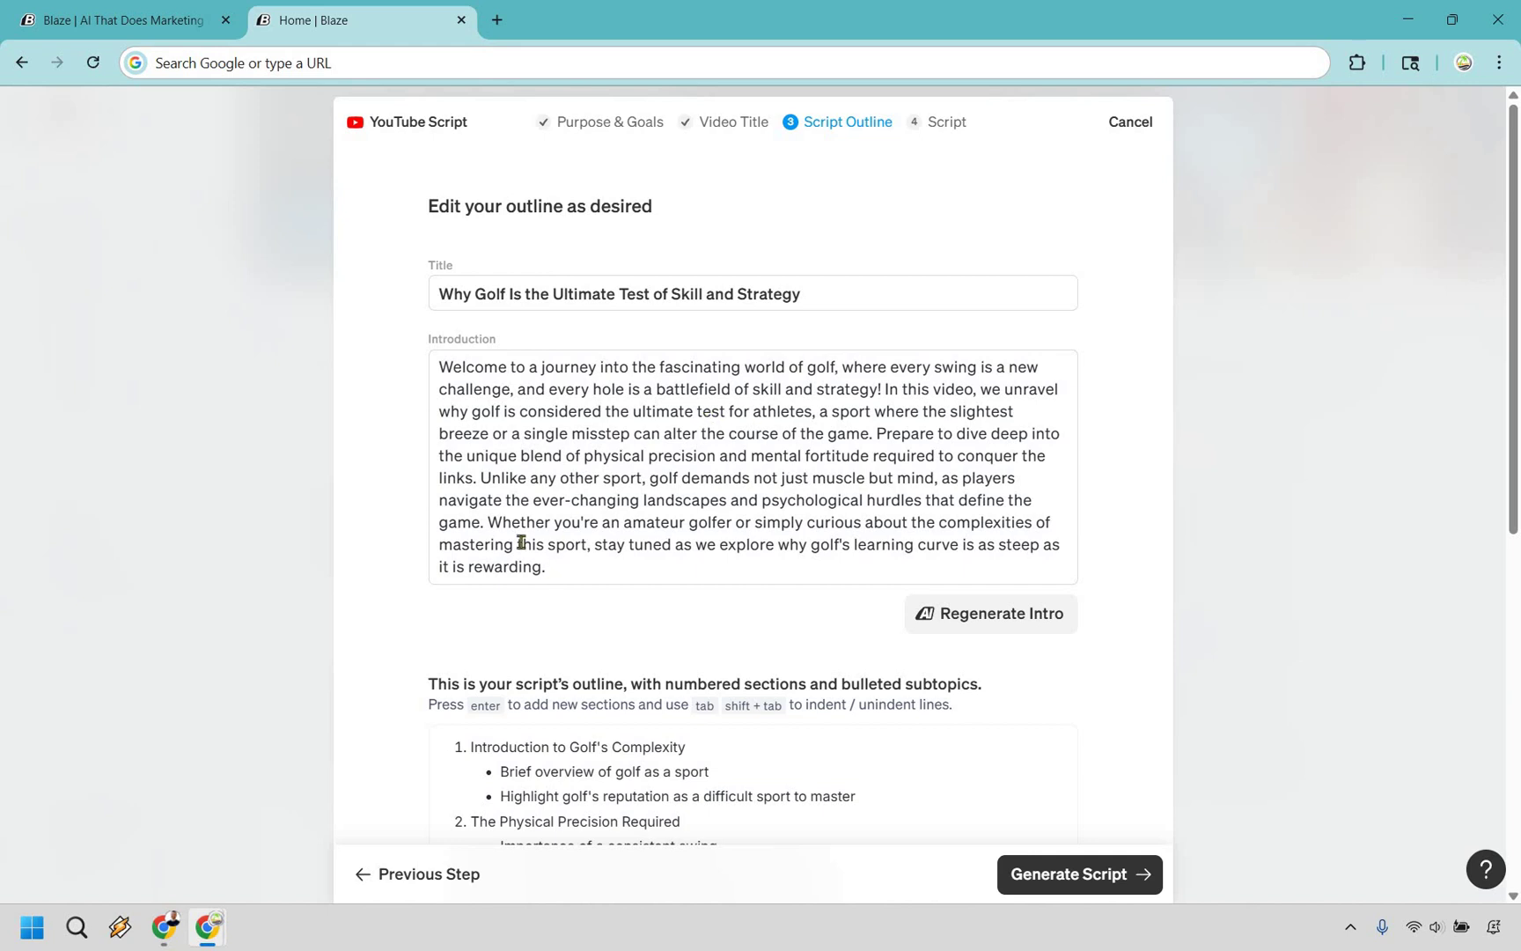
click(439, 366)
key(ctrl+a)
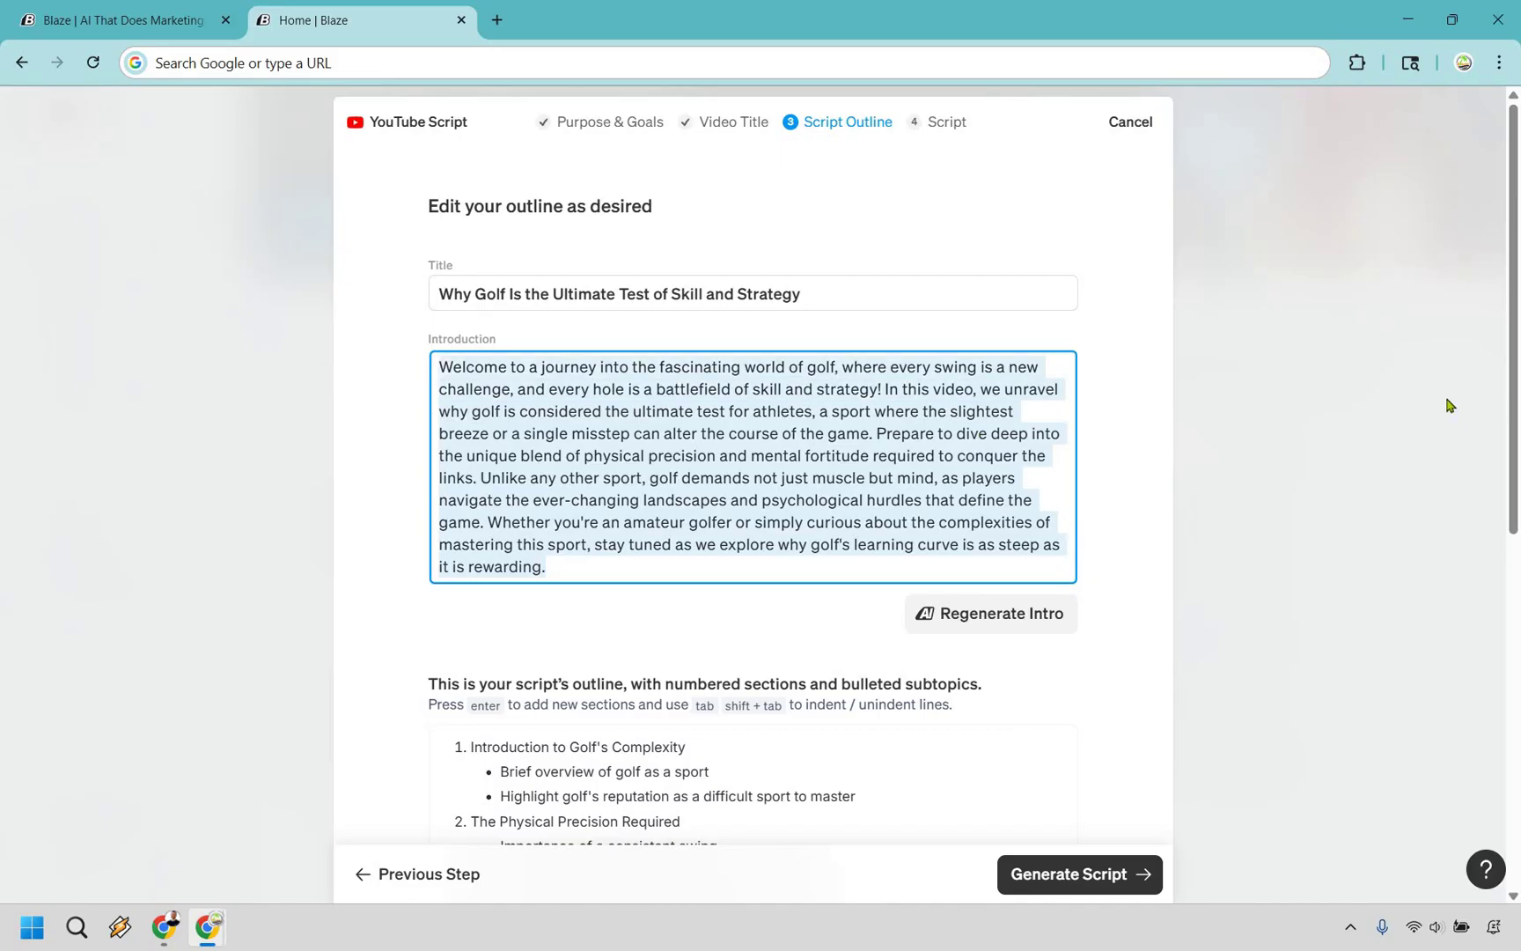
click(1111, 616)
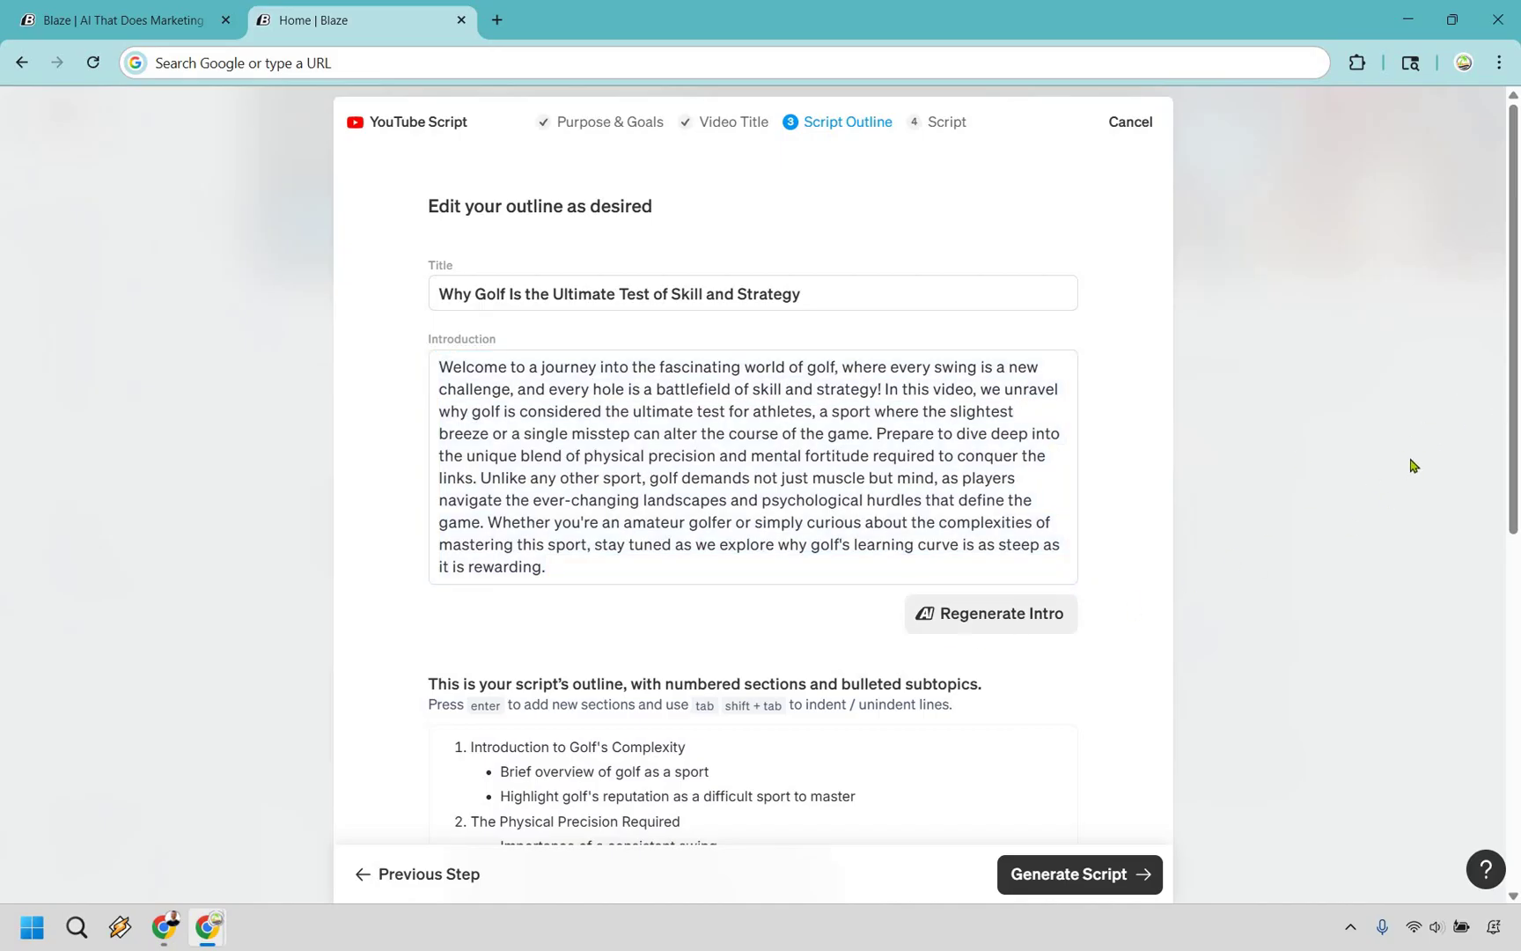
- Review the seven numbered outline sections, scrolling down to Regenerate Headers
scroll(1412, 465, down, 5)
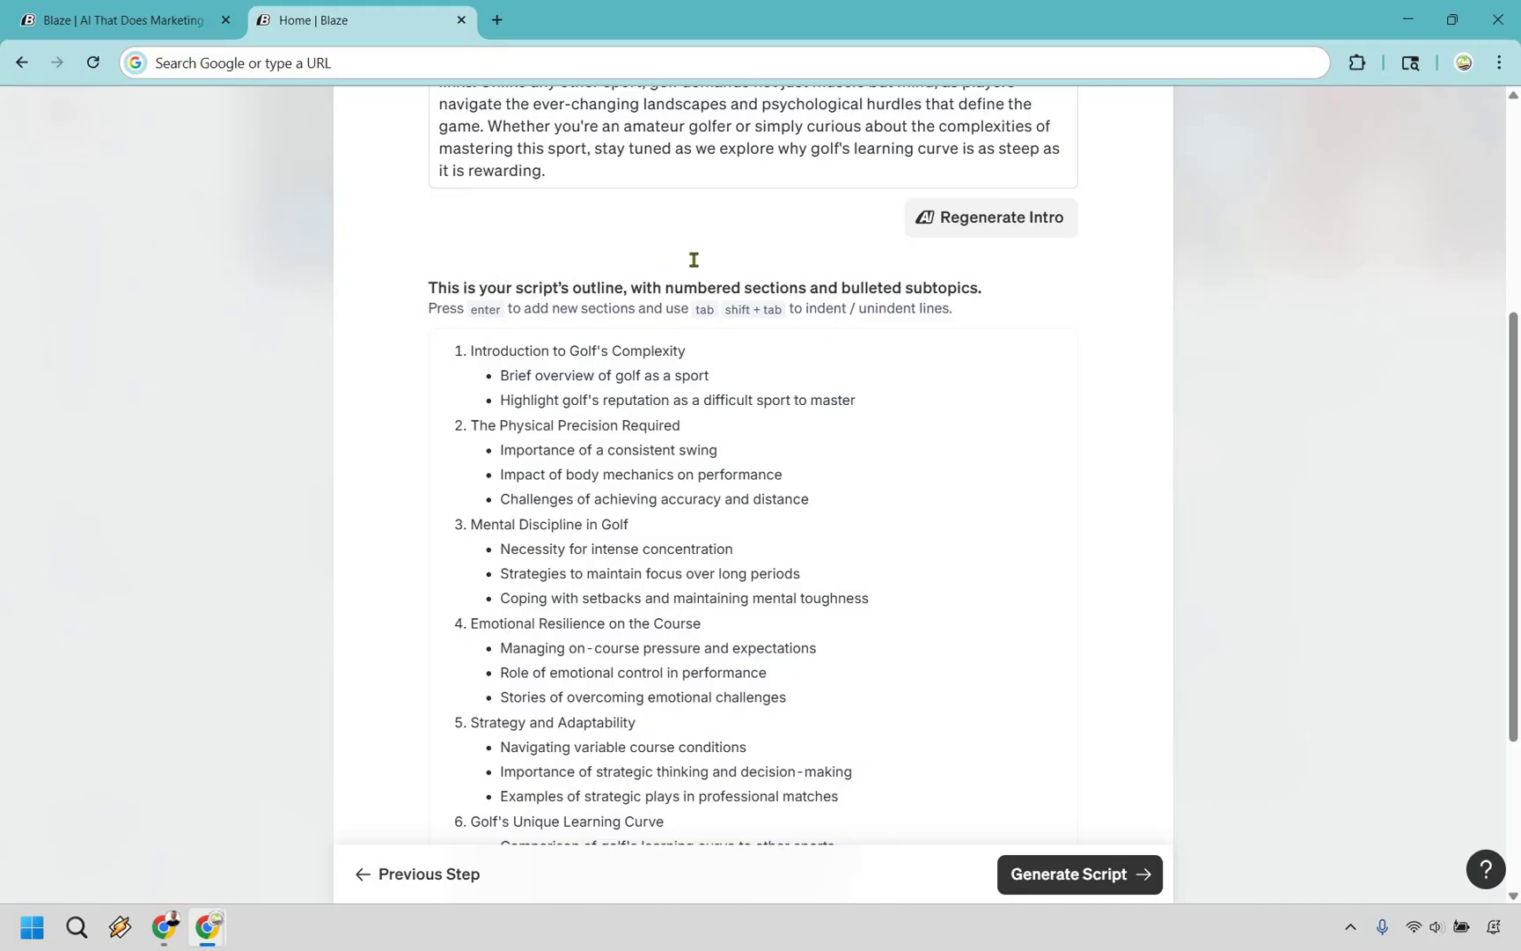
scroll(722, 258, down, 1)
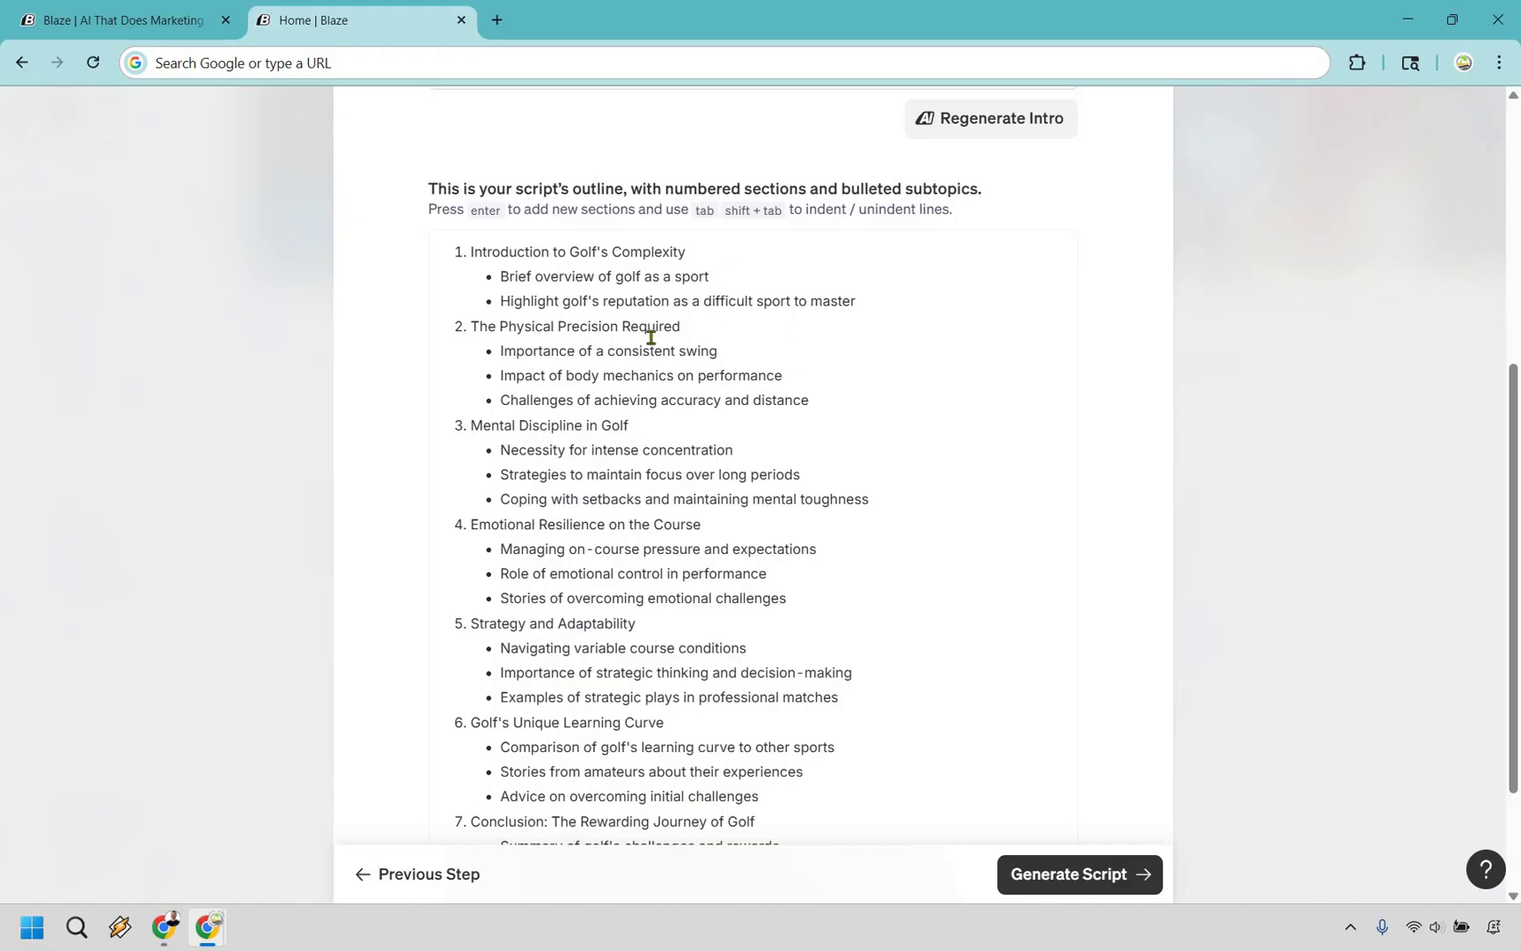
scroll(650, 337, down, 1)
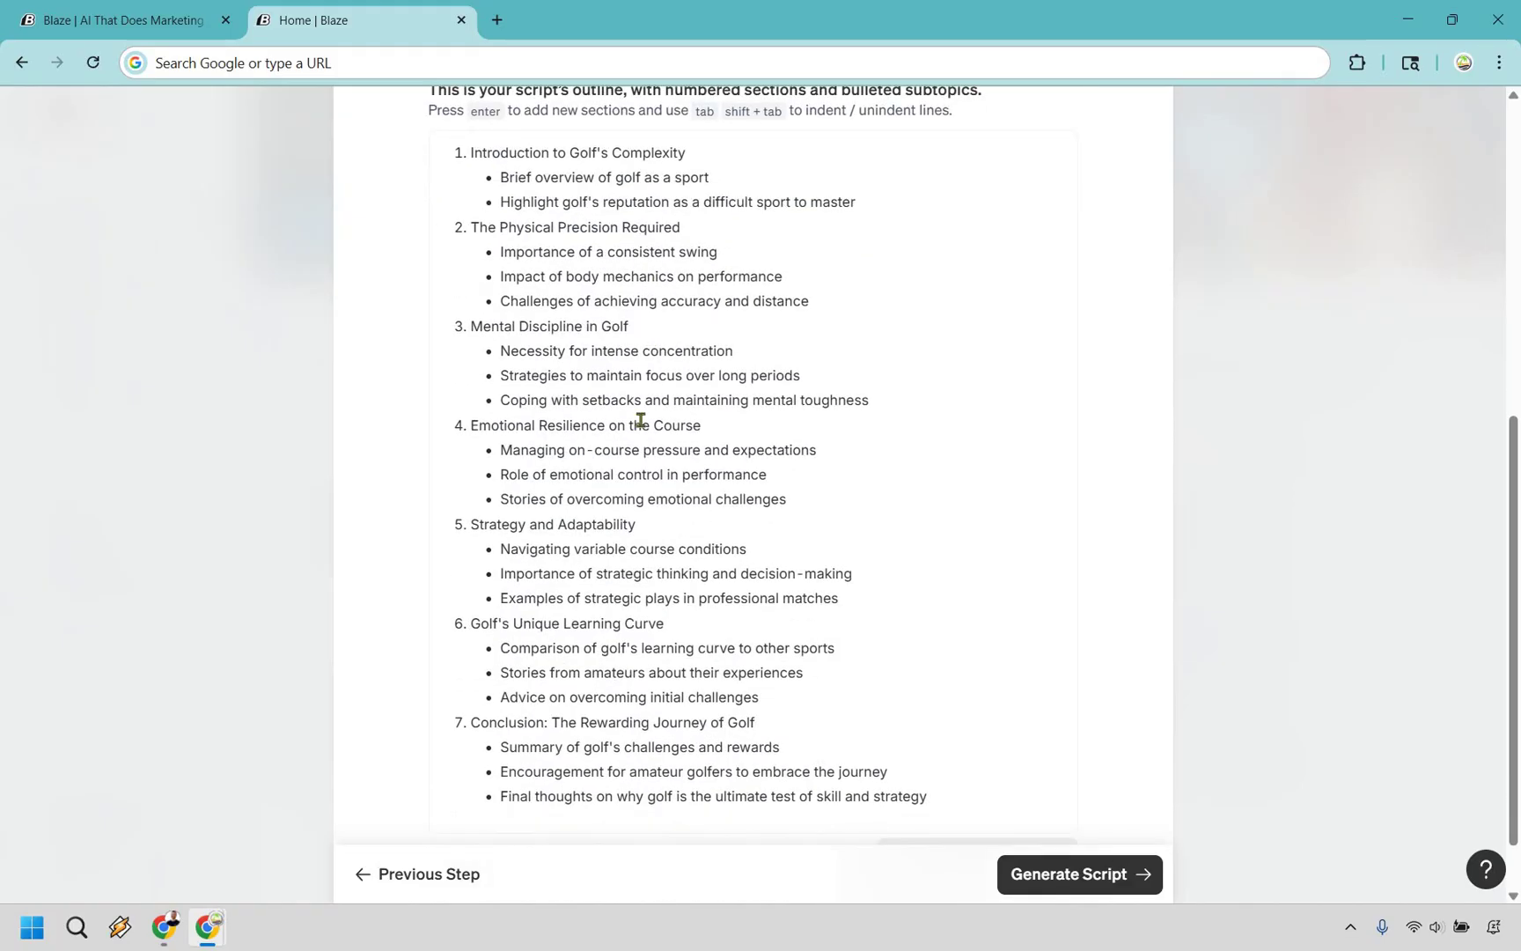
scroll(654, 450, down, 1)
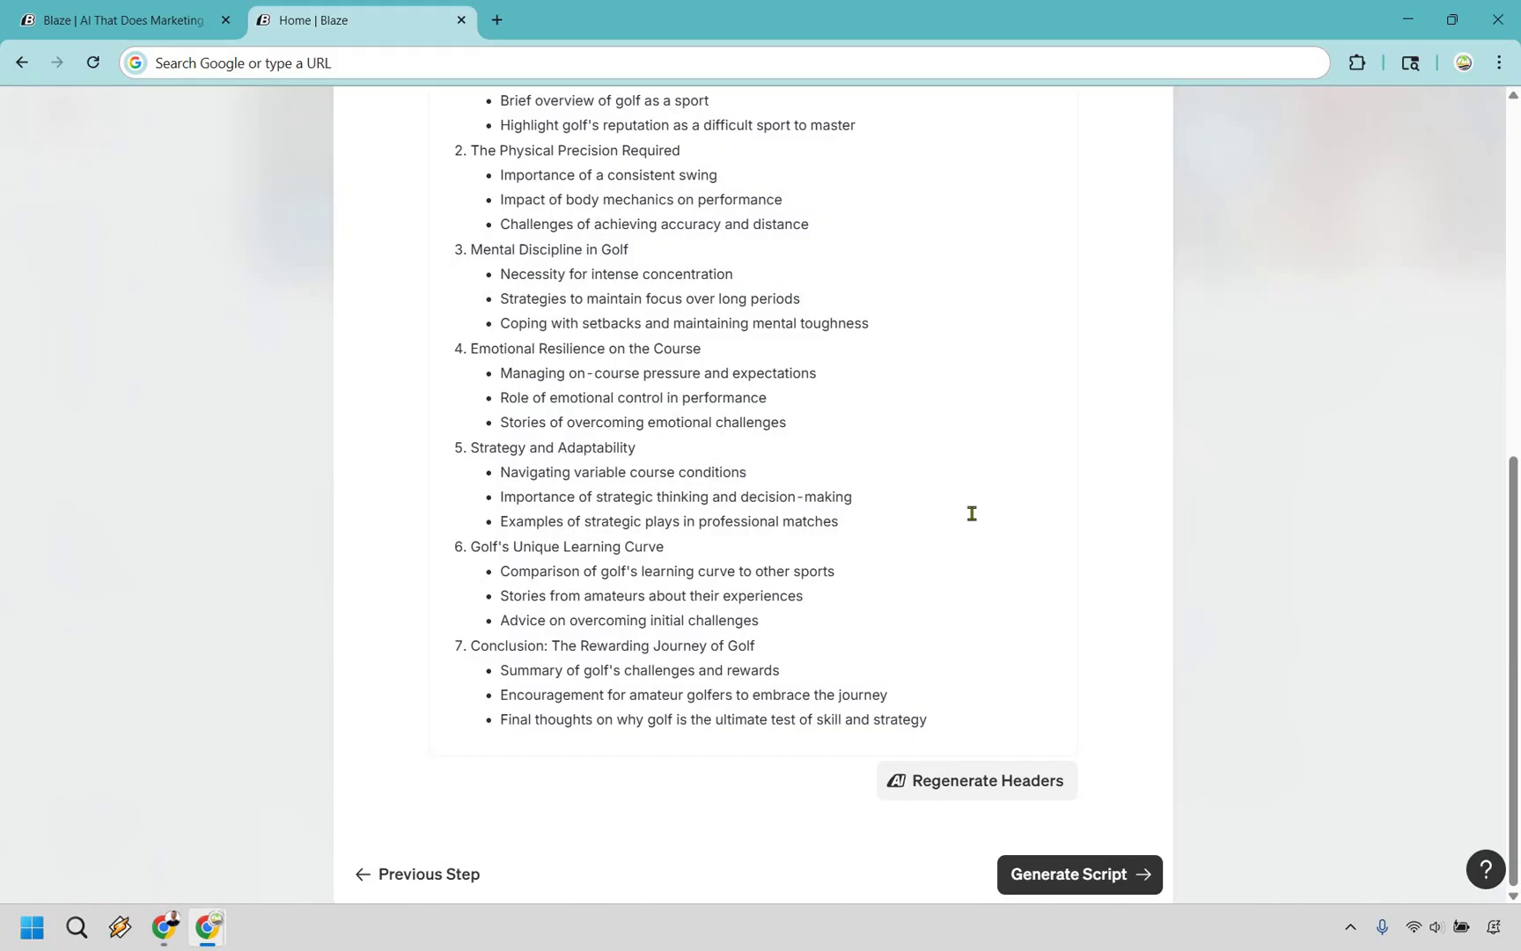
scroll(785, 719, up, 1)
drag(761, 715, 452, 254)
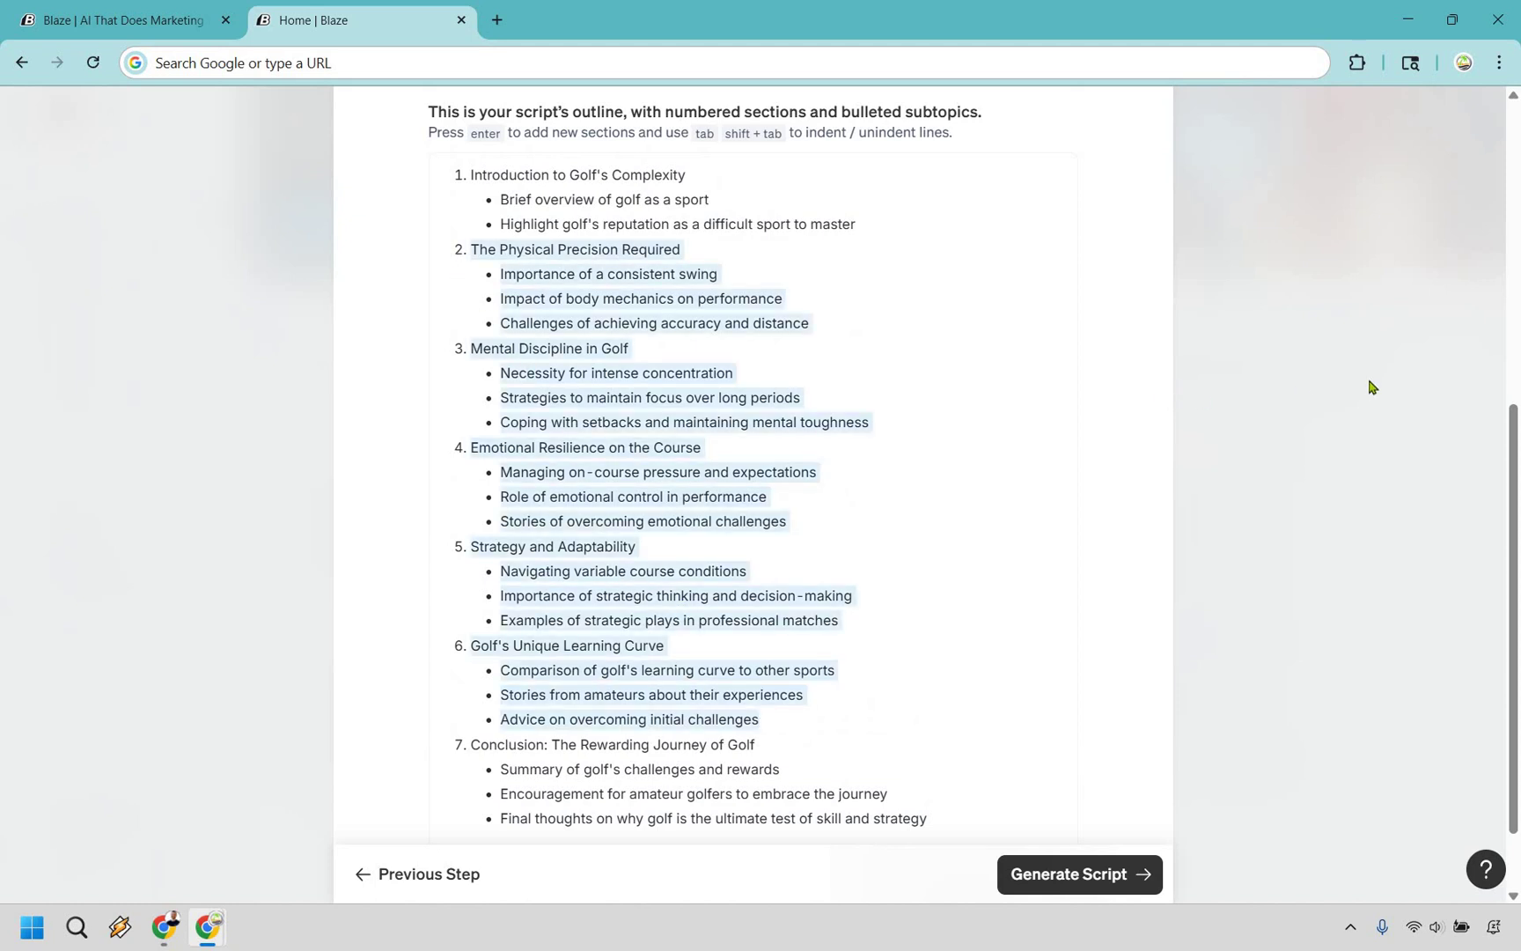
click(1149, 398)
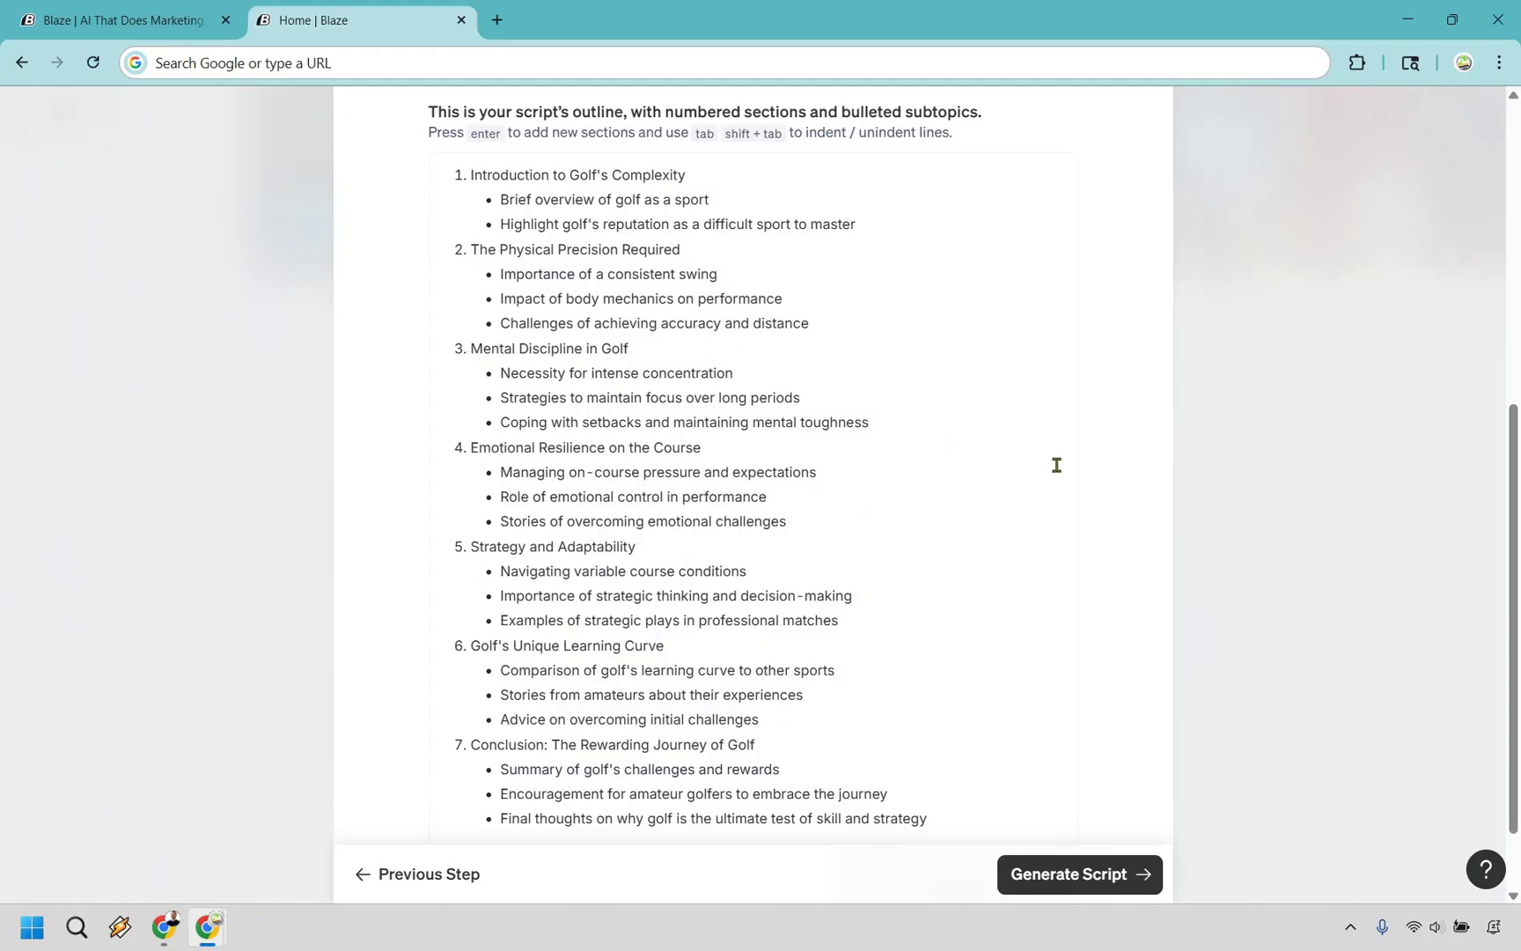
scroll(1012, 410, down, 2)
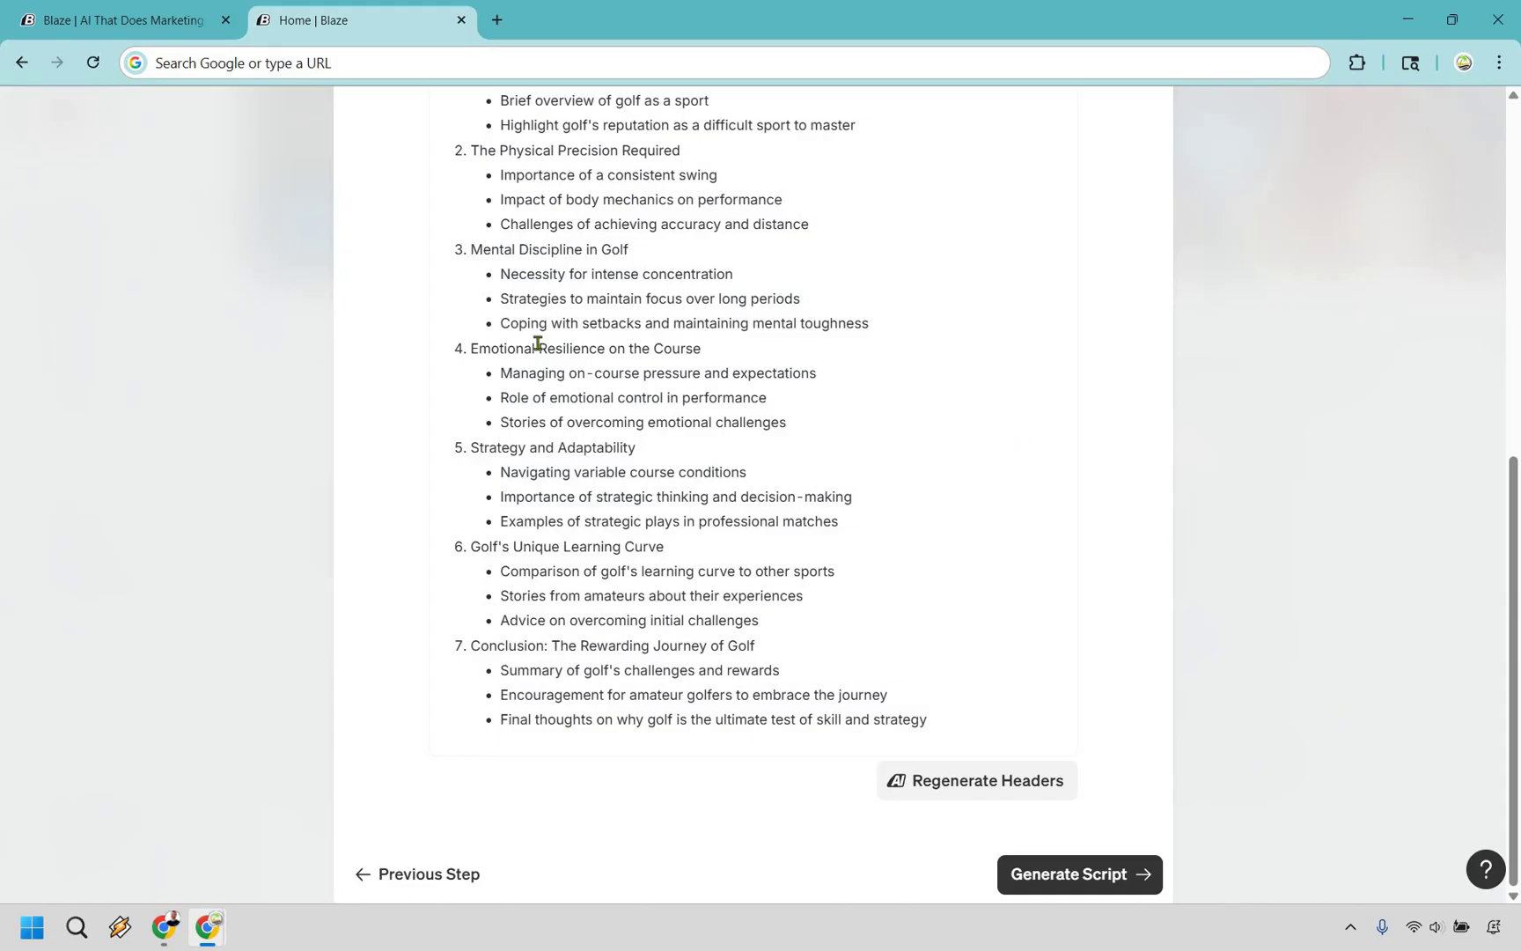
click(1057, 874)
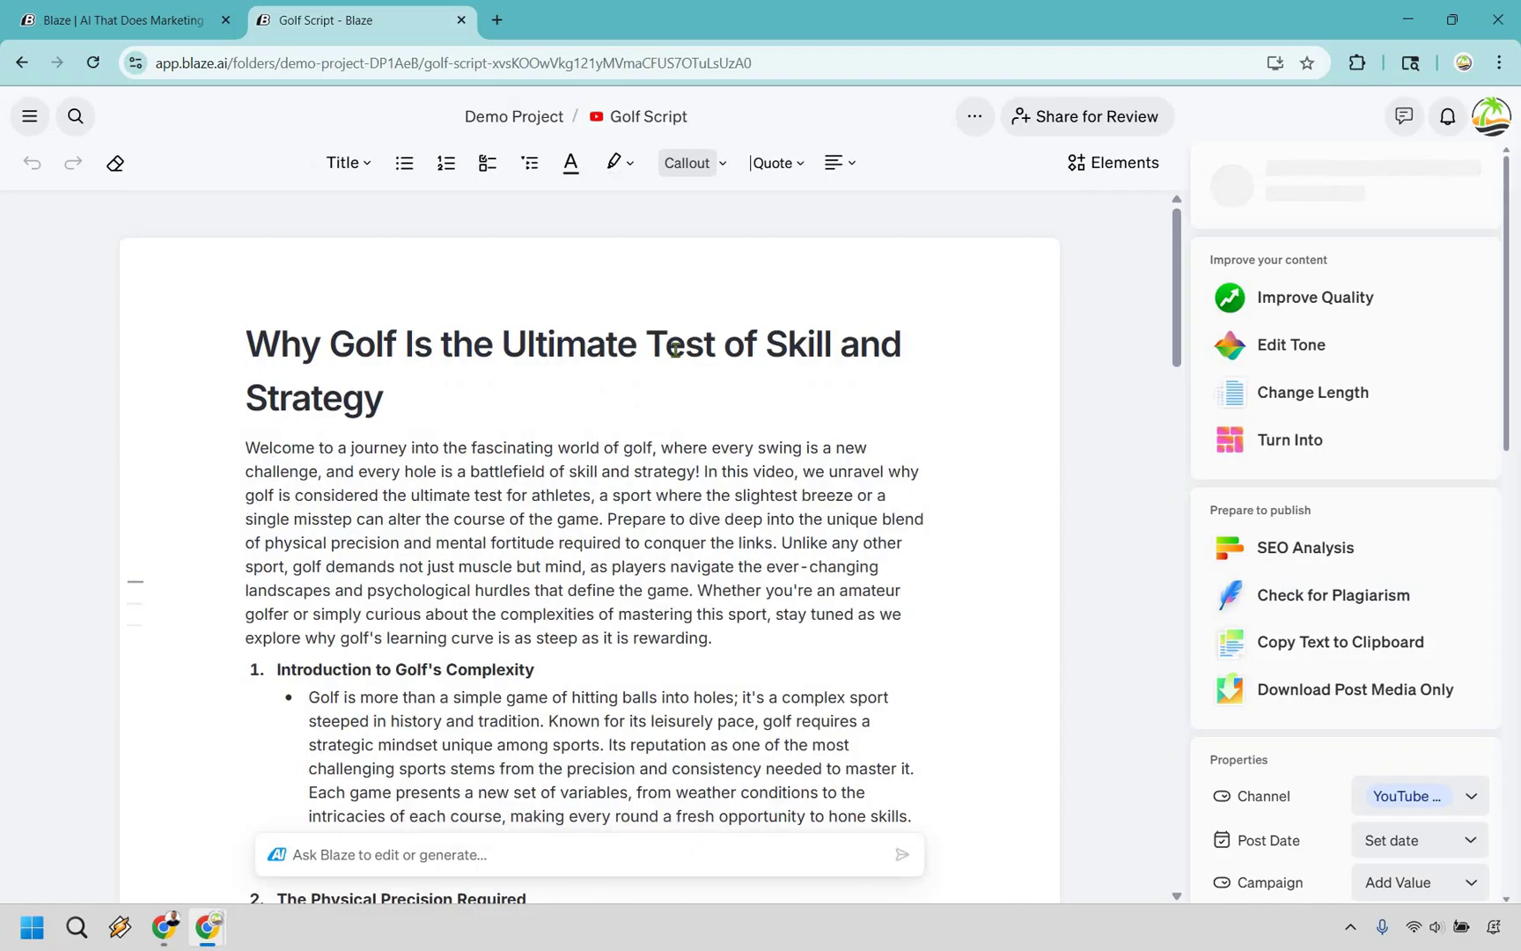
scroll(676, 341, down, 2)
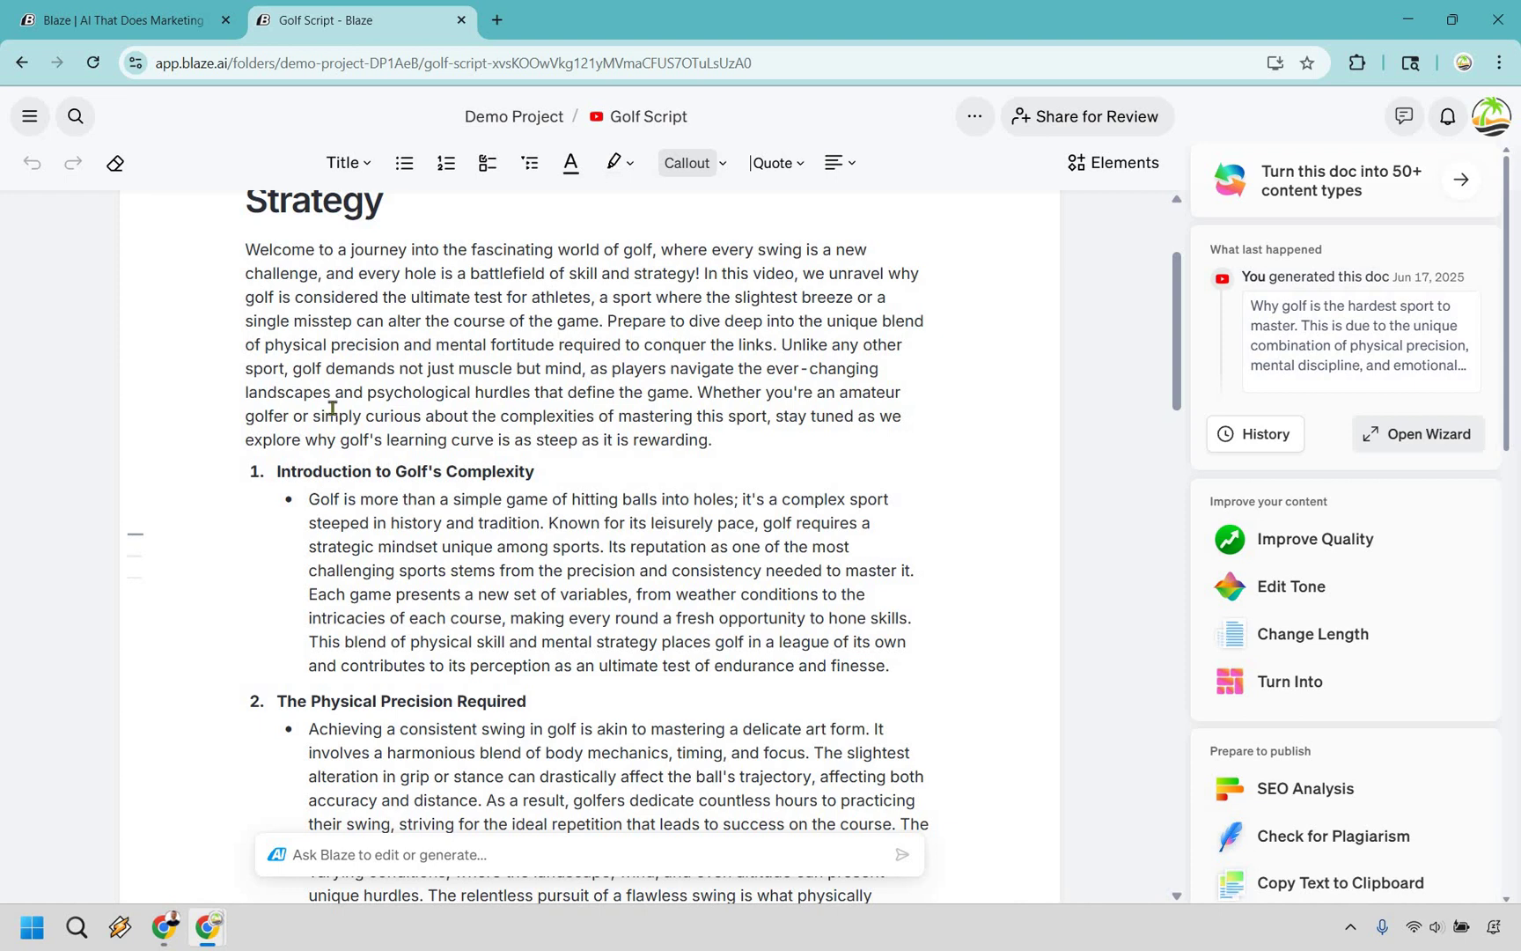
scroll(350, 363, down, 1)
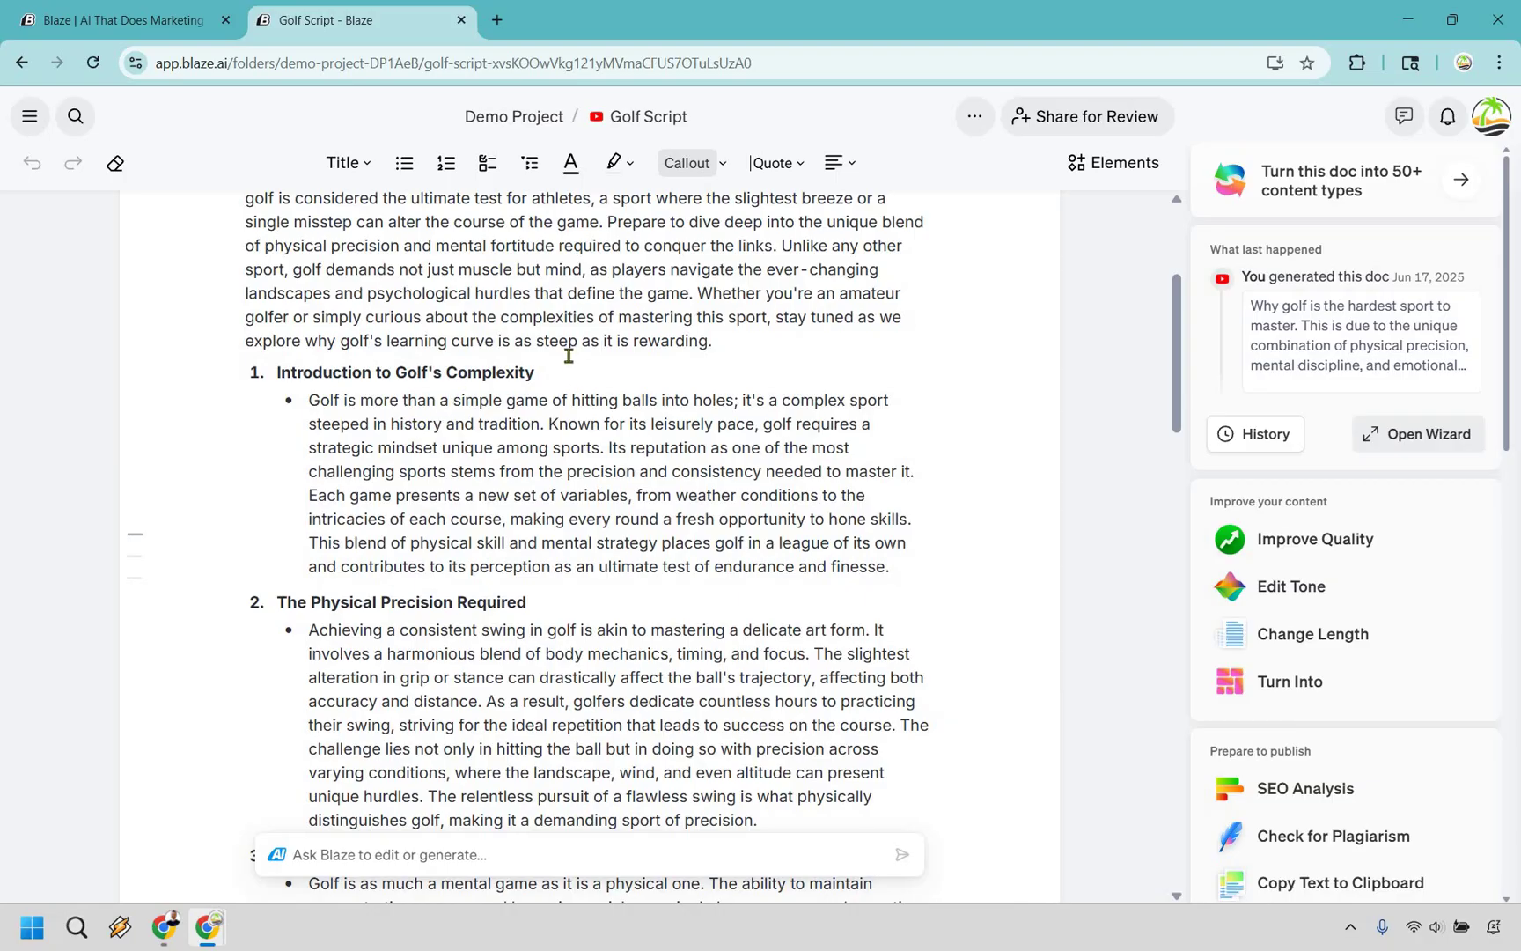
scroll(568, 353, down, 2)
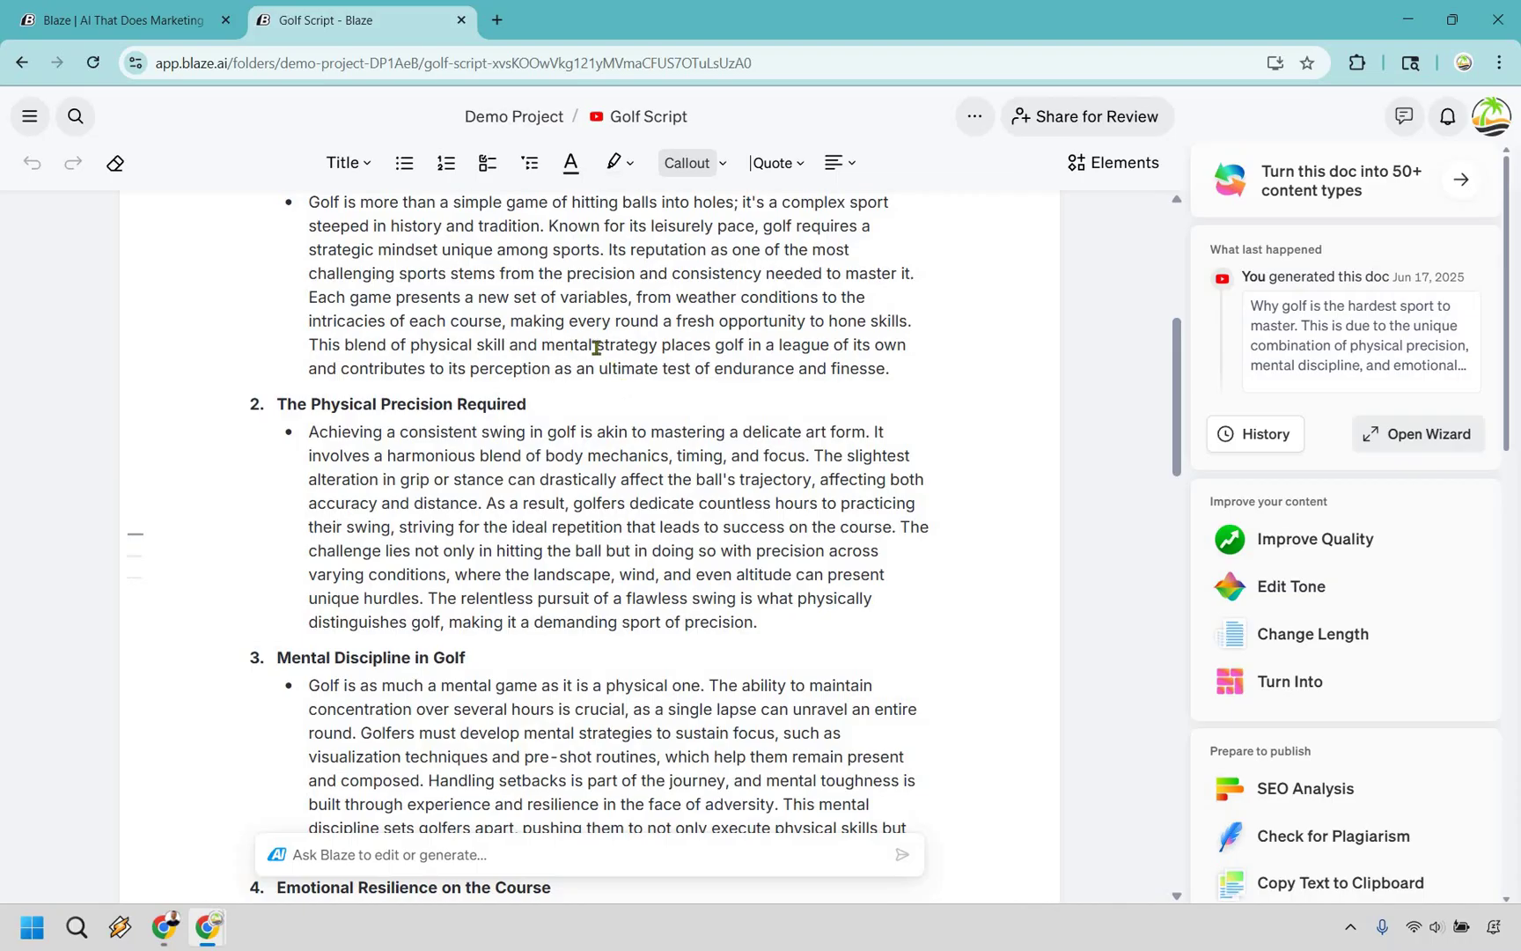
scroll(523, 430, down, 2)
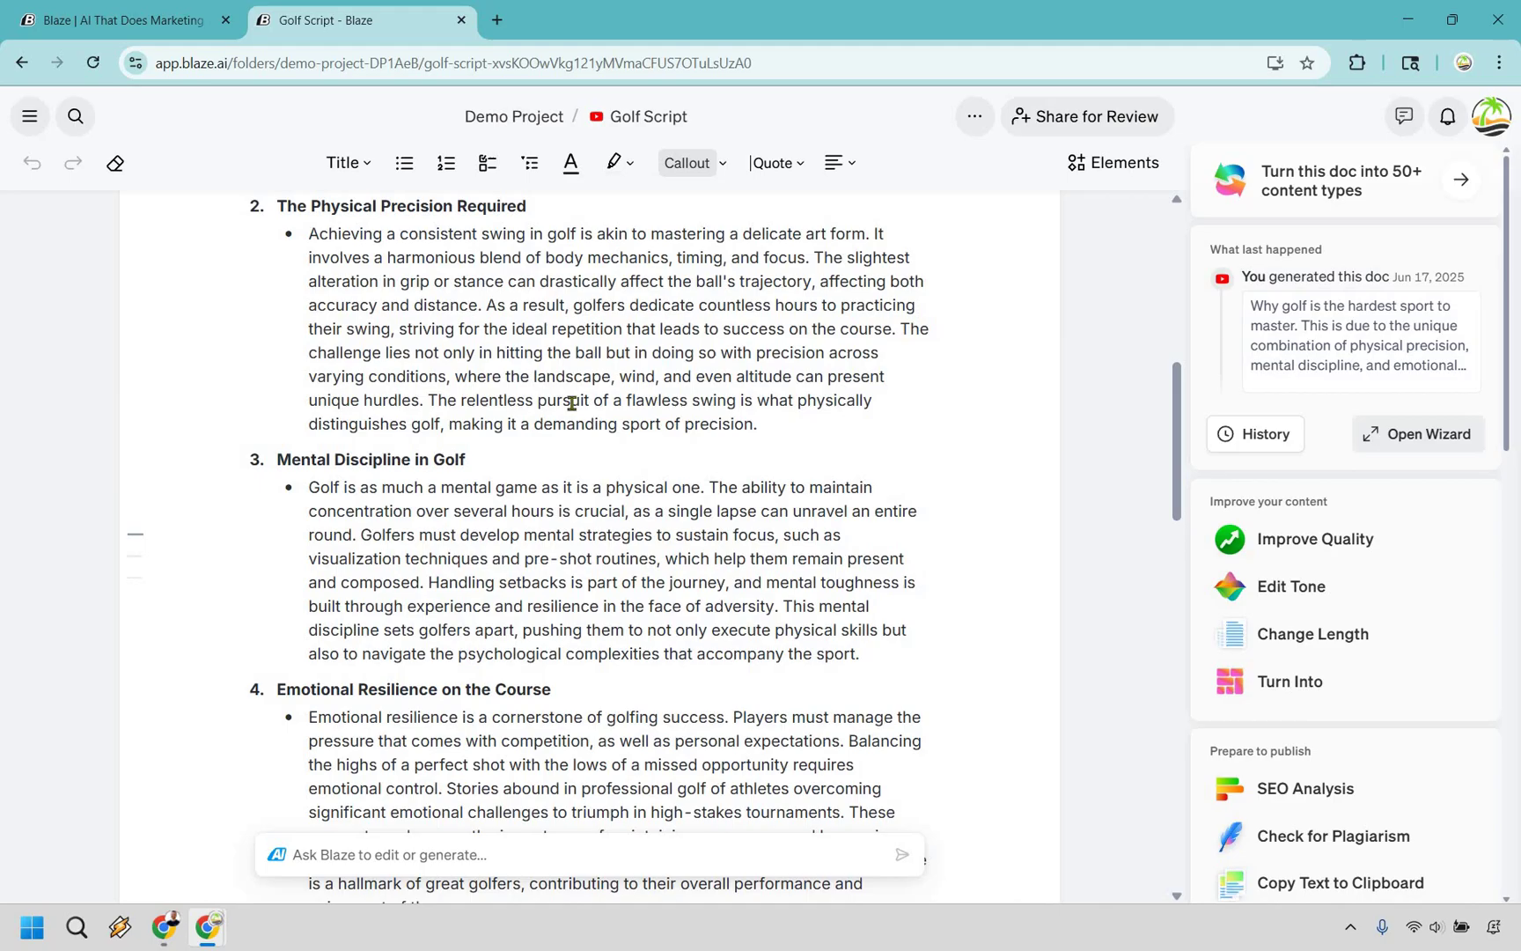
scroll(572, 402, down, 4)
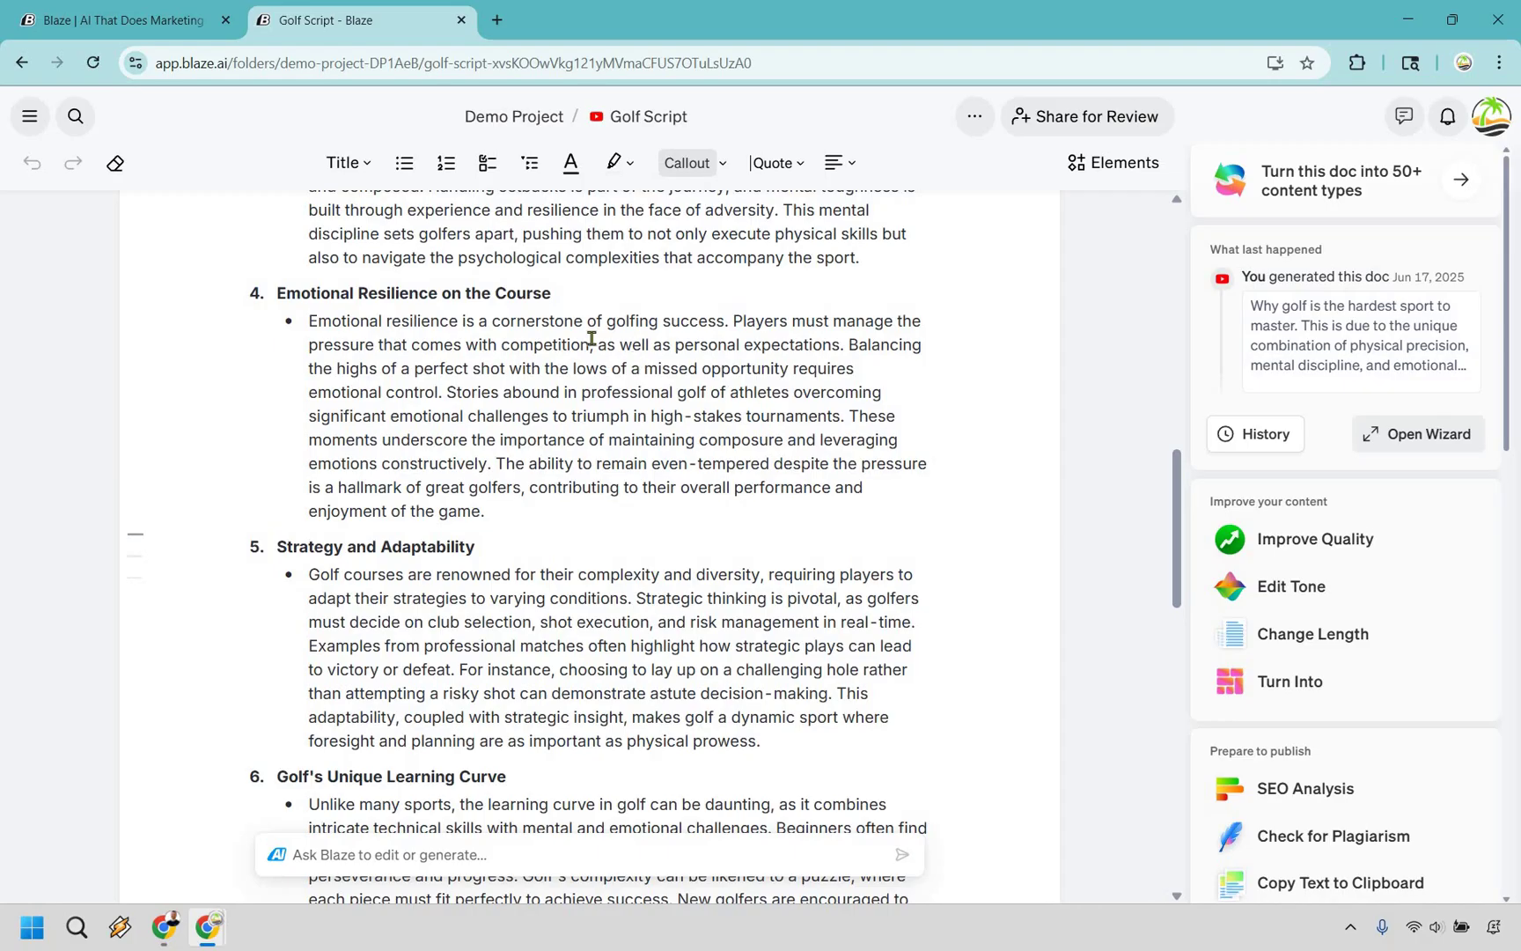
scroll(592, 338, down, 1)
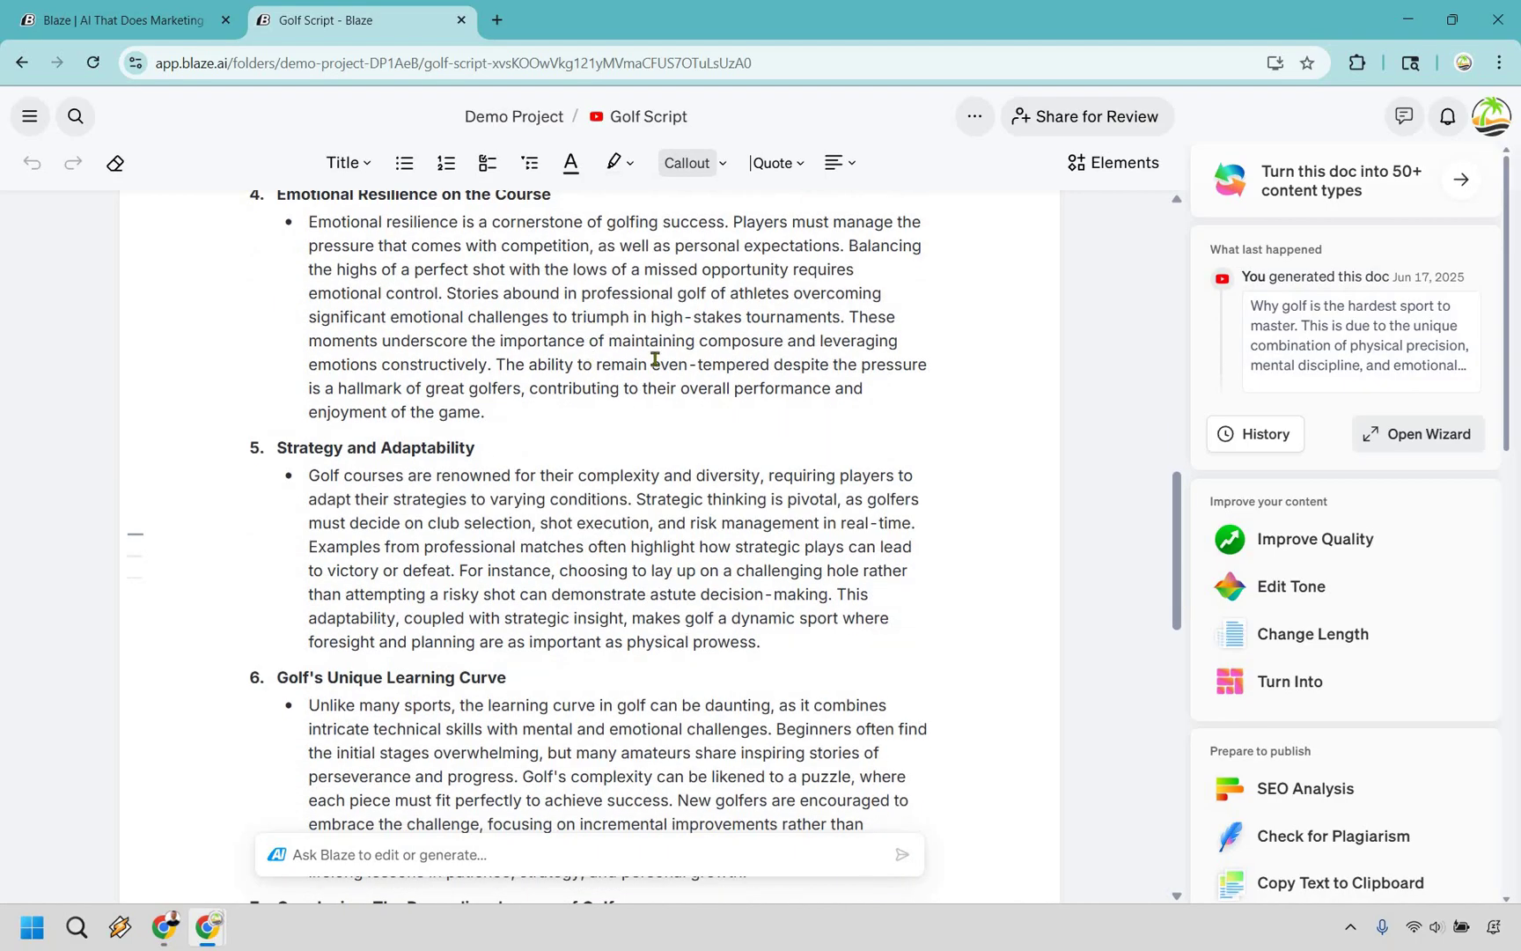
scroll(655, 359, down, 3)
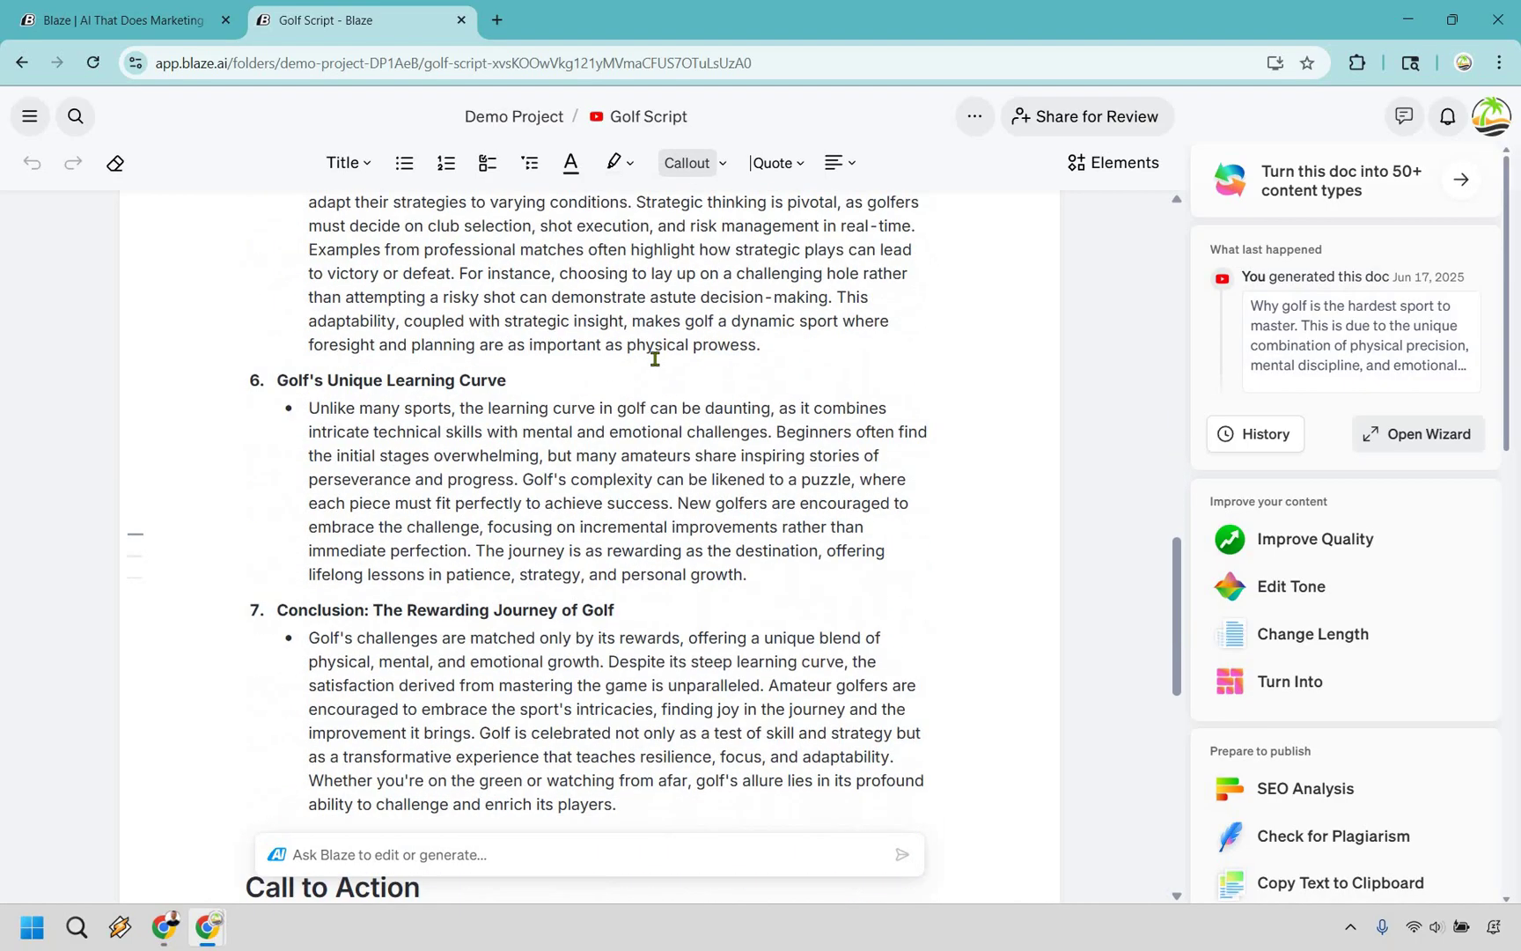
scroll(655, 359, down, 1)
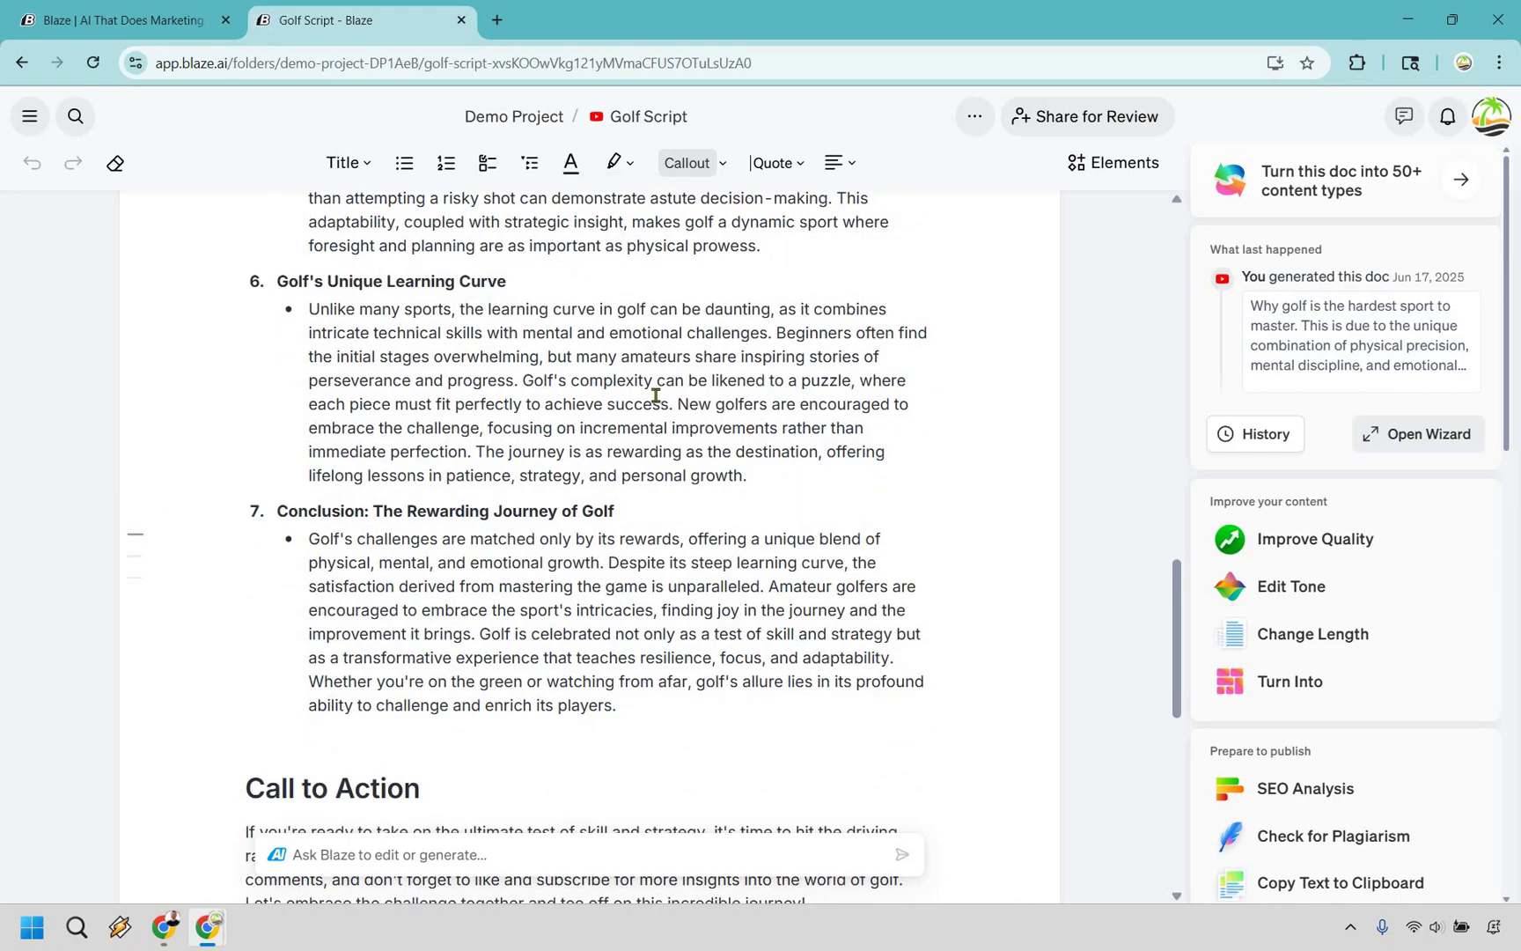
scroll(655, 395, down, 4)
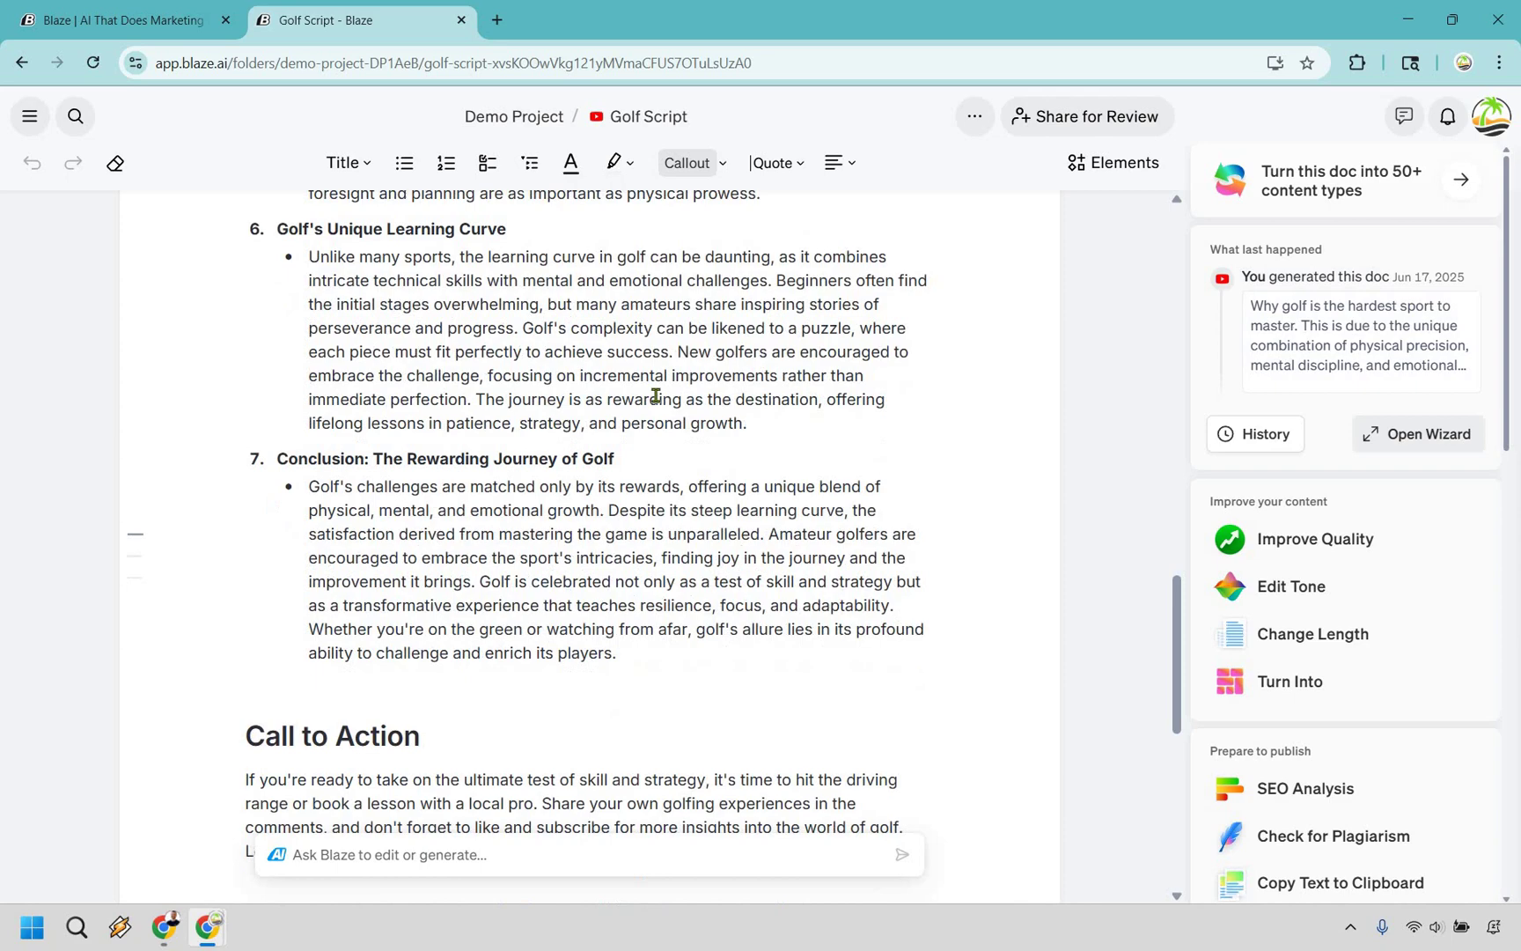
scroll(660, 410, down, 1)
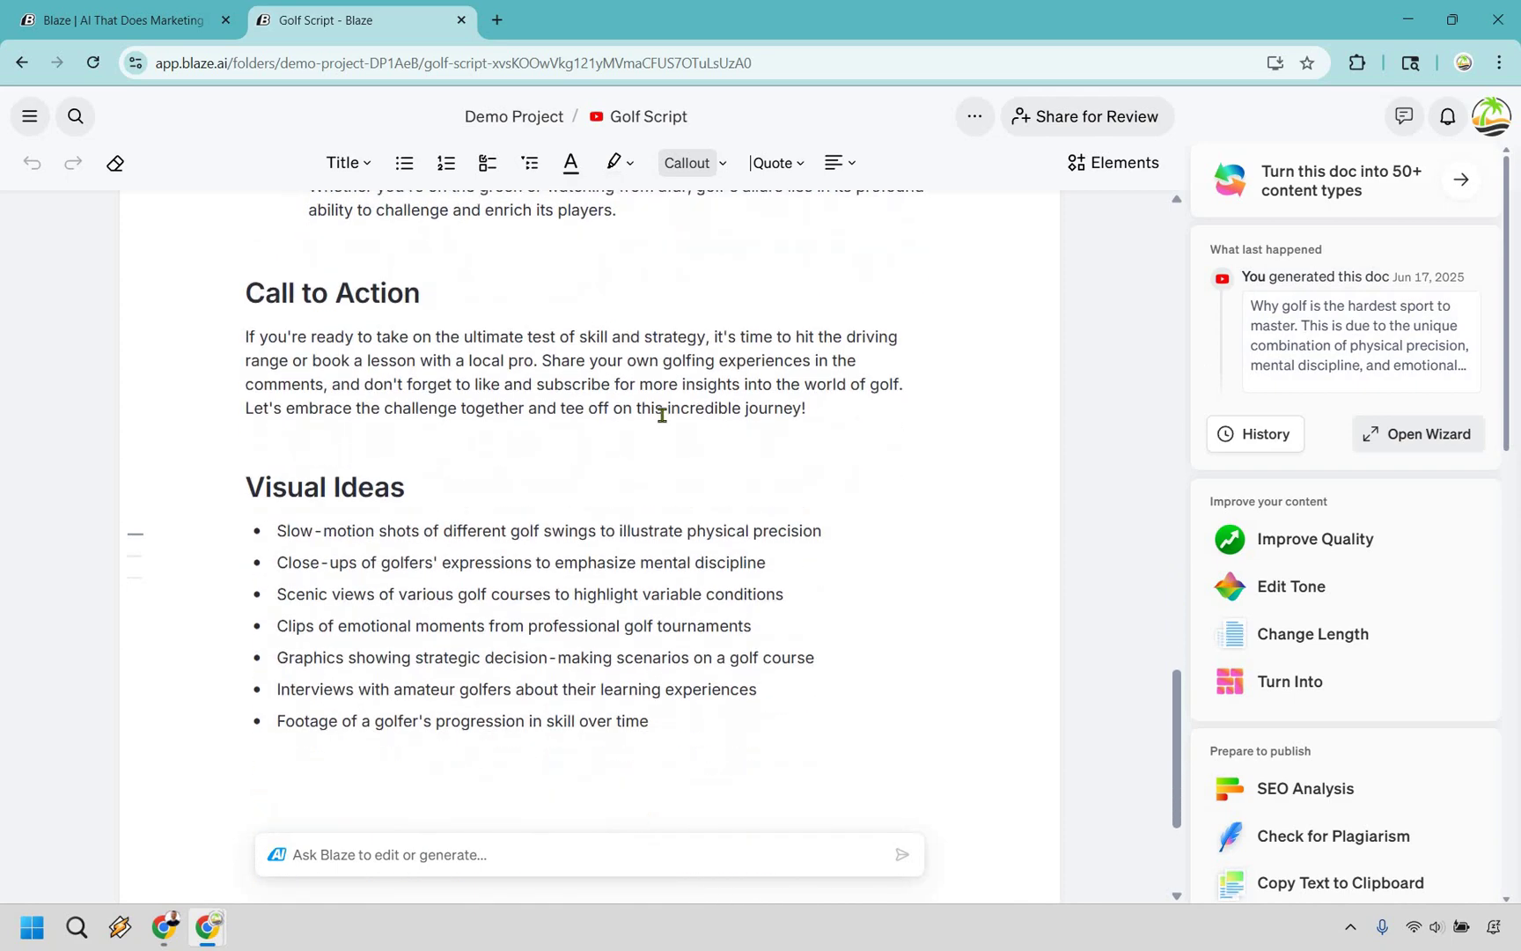
scroll(689, 446, up, 20)
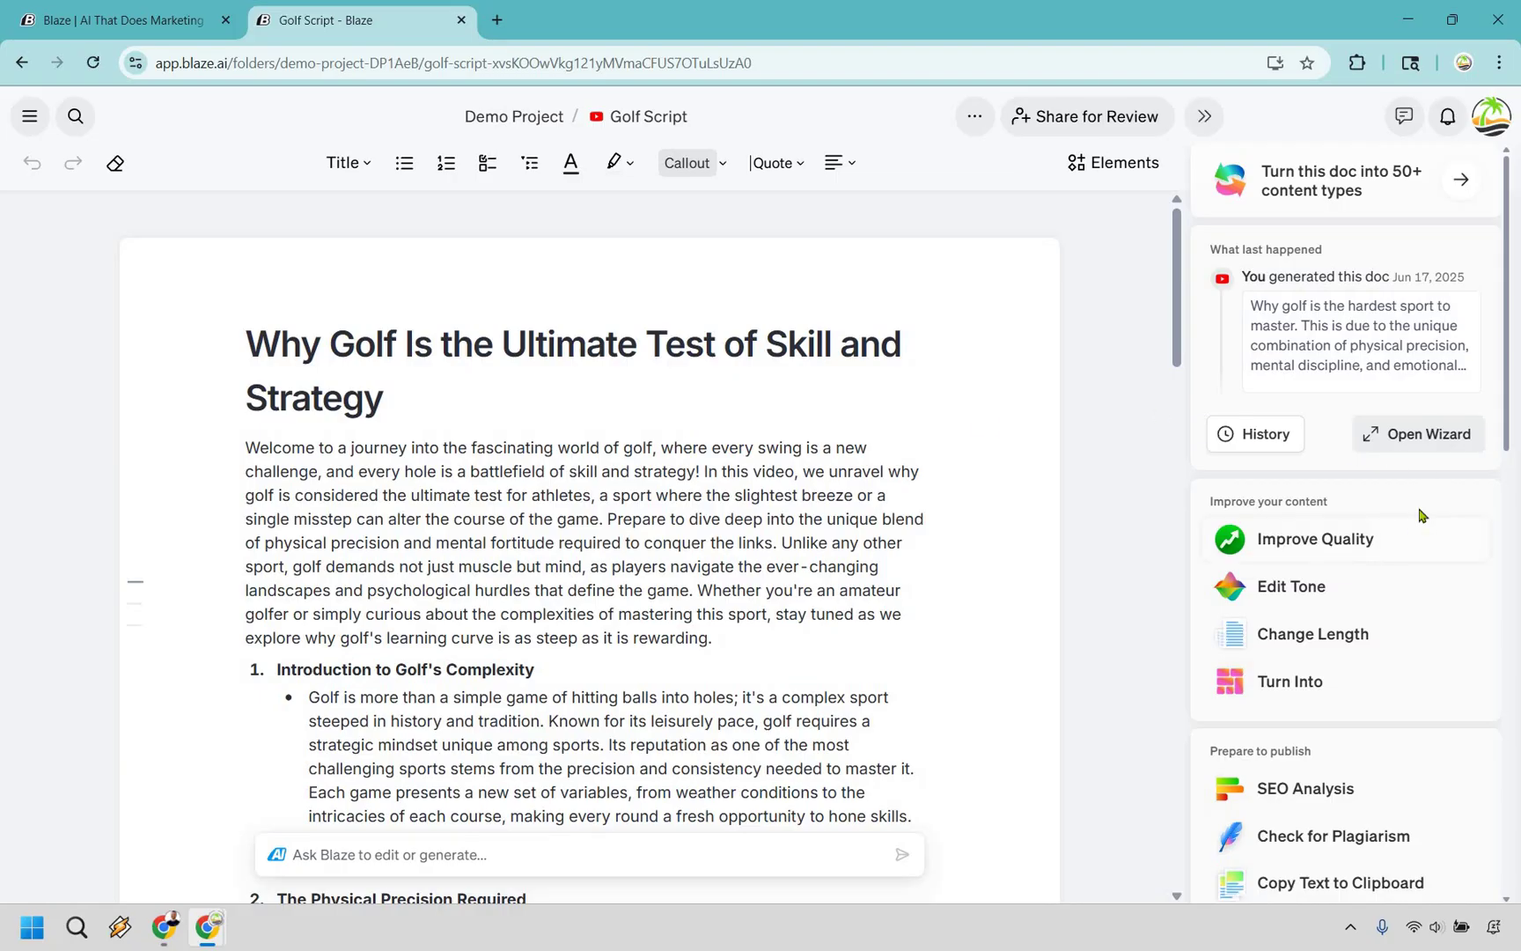
- Revise the Golf Script in the Funny tone with Heavy revisions
scroll(1376, 491, down, 2)
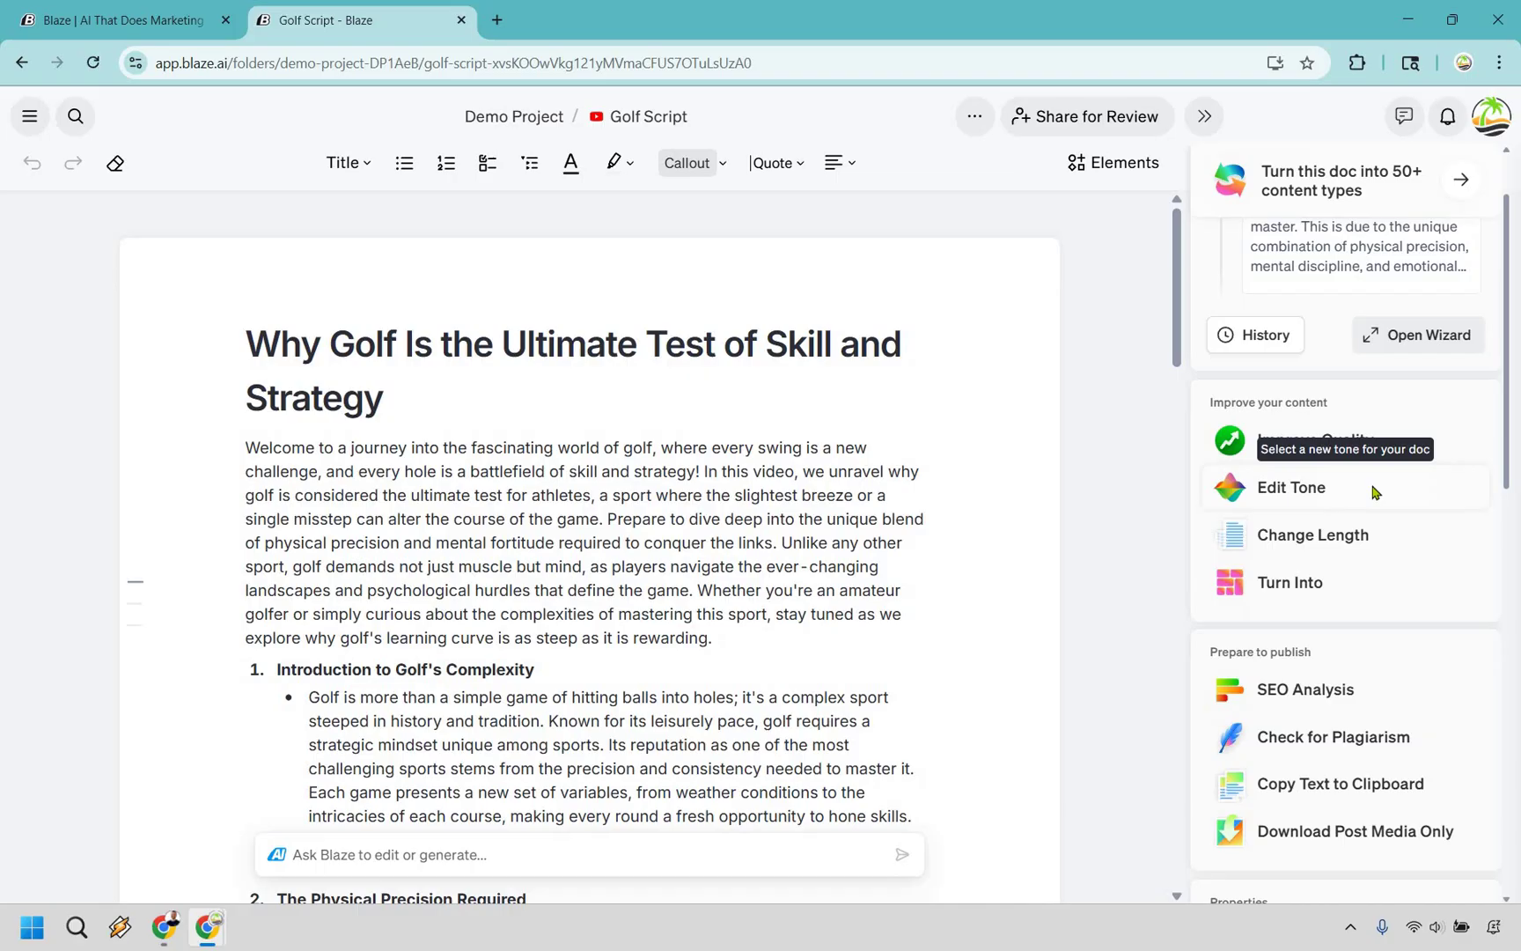
click(1376, 491)
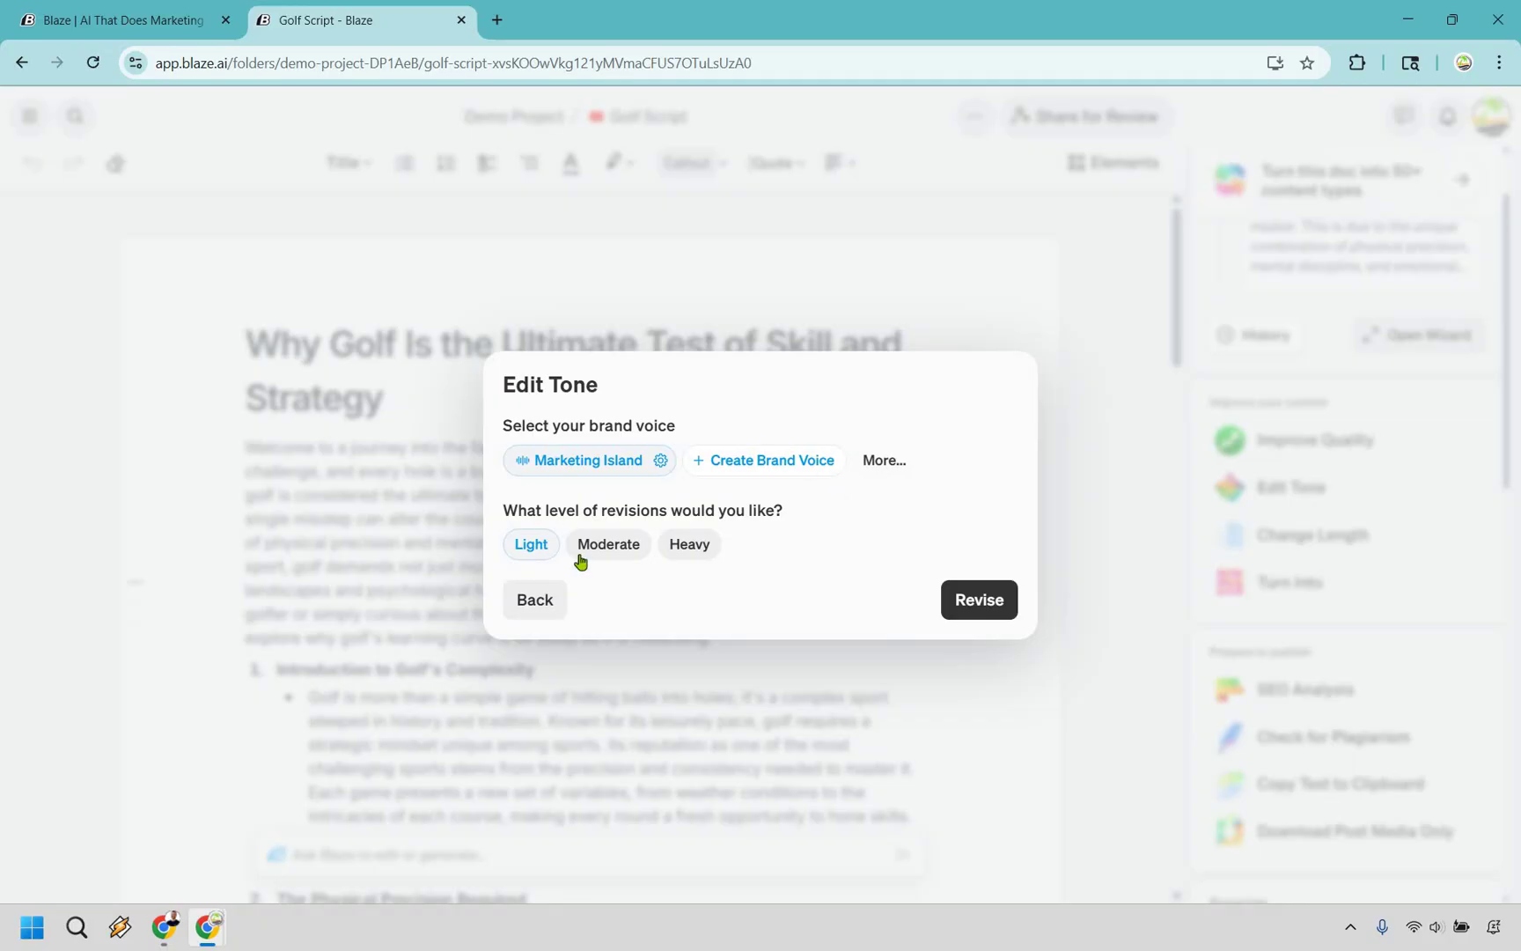
click(881, 460)
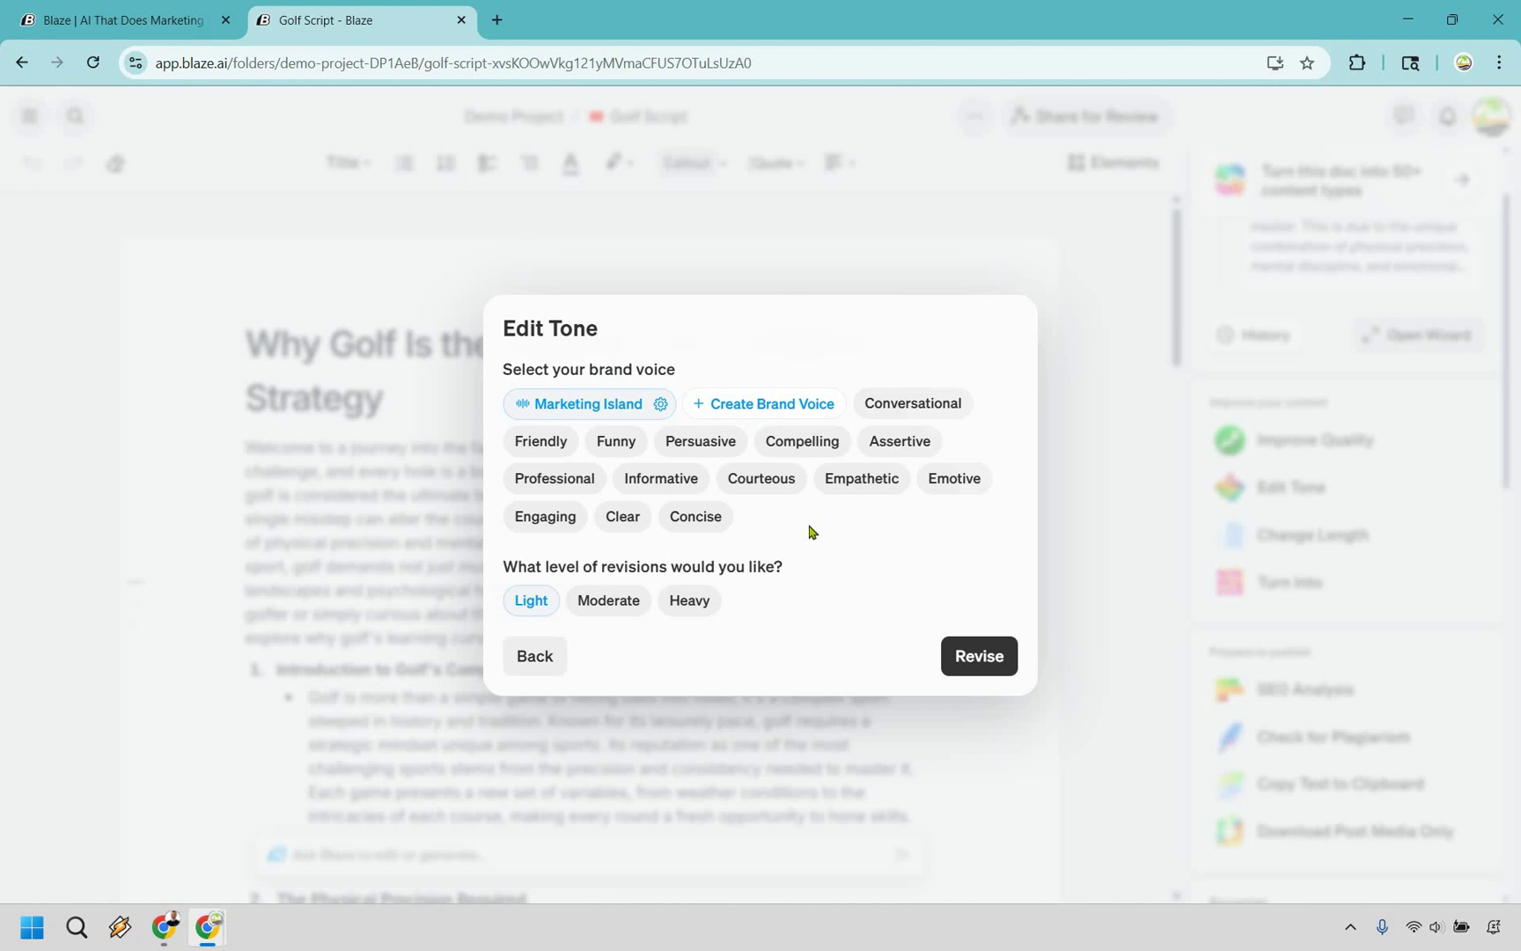
click(610, 445)
click(609, 599)
click(689, 604)
click(979, 658)
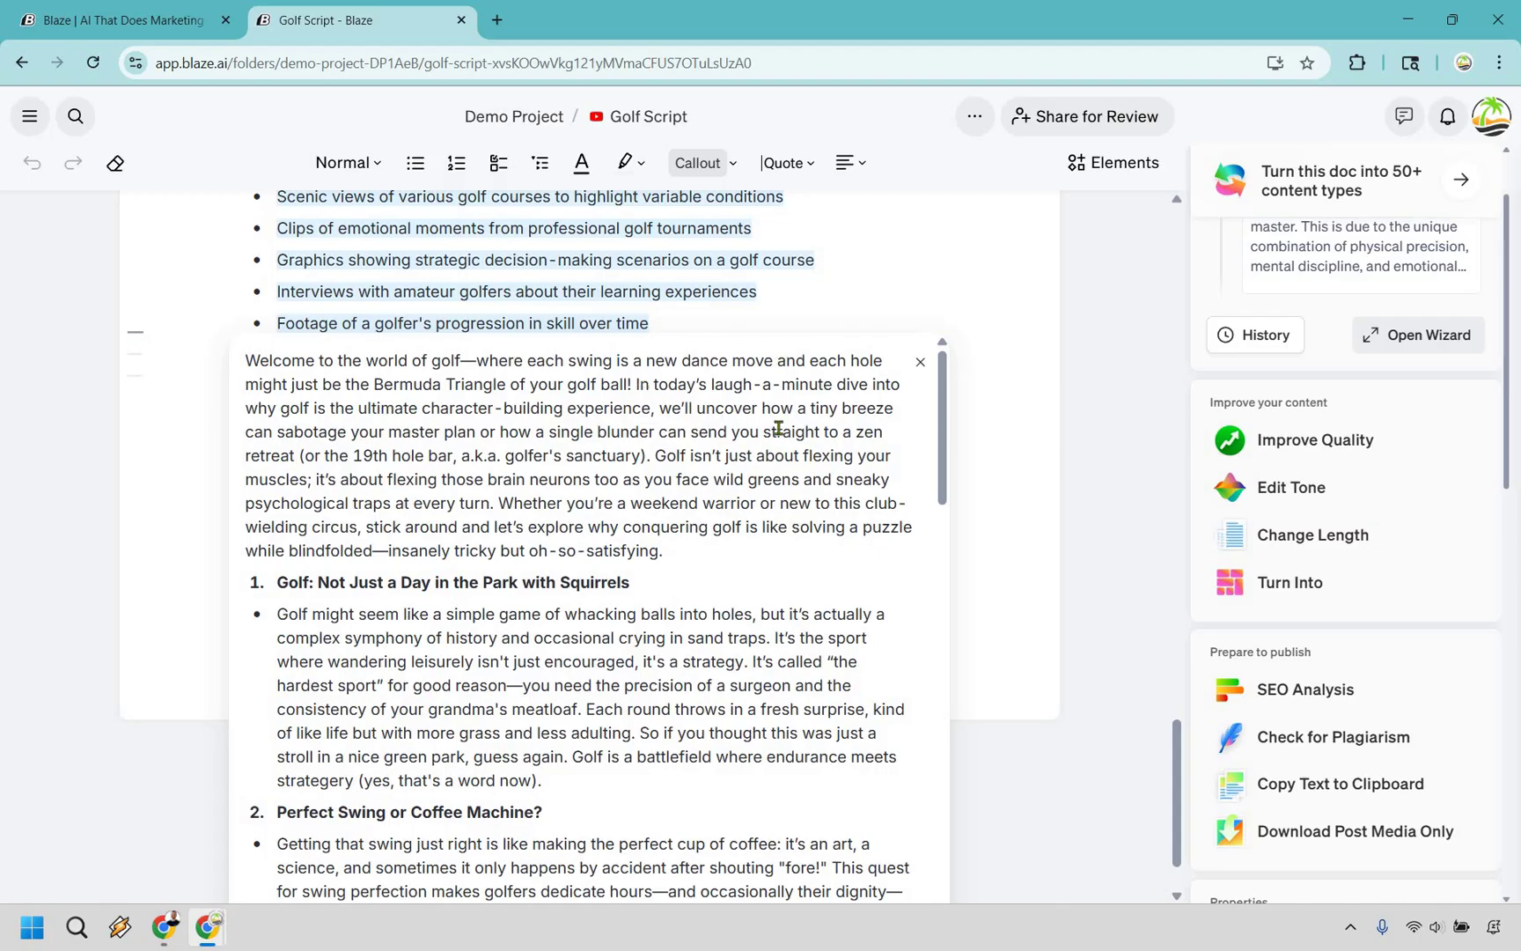
- Scroll through the funny rewrite from the intro down to Swing into Action! and Visual Shenanigans
scroll(551, 462, down, 1)
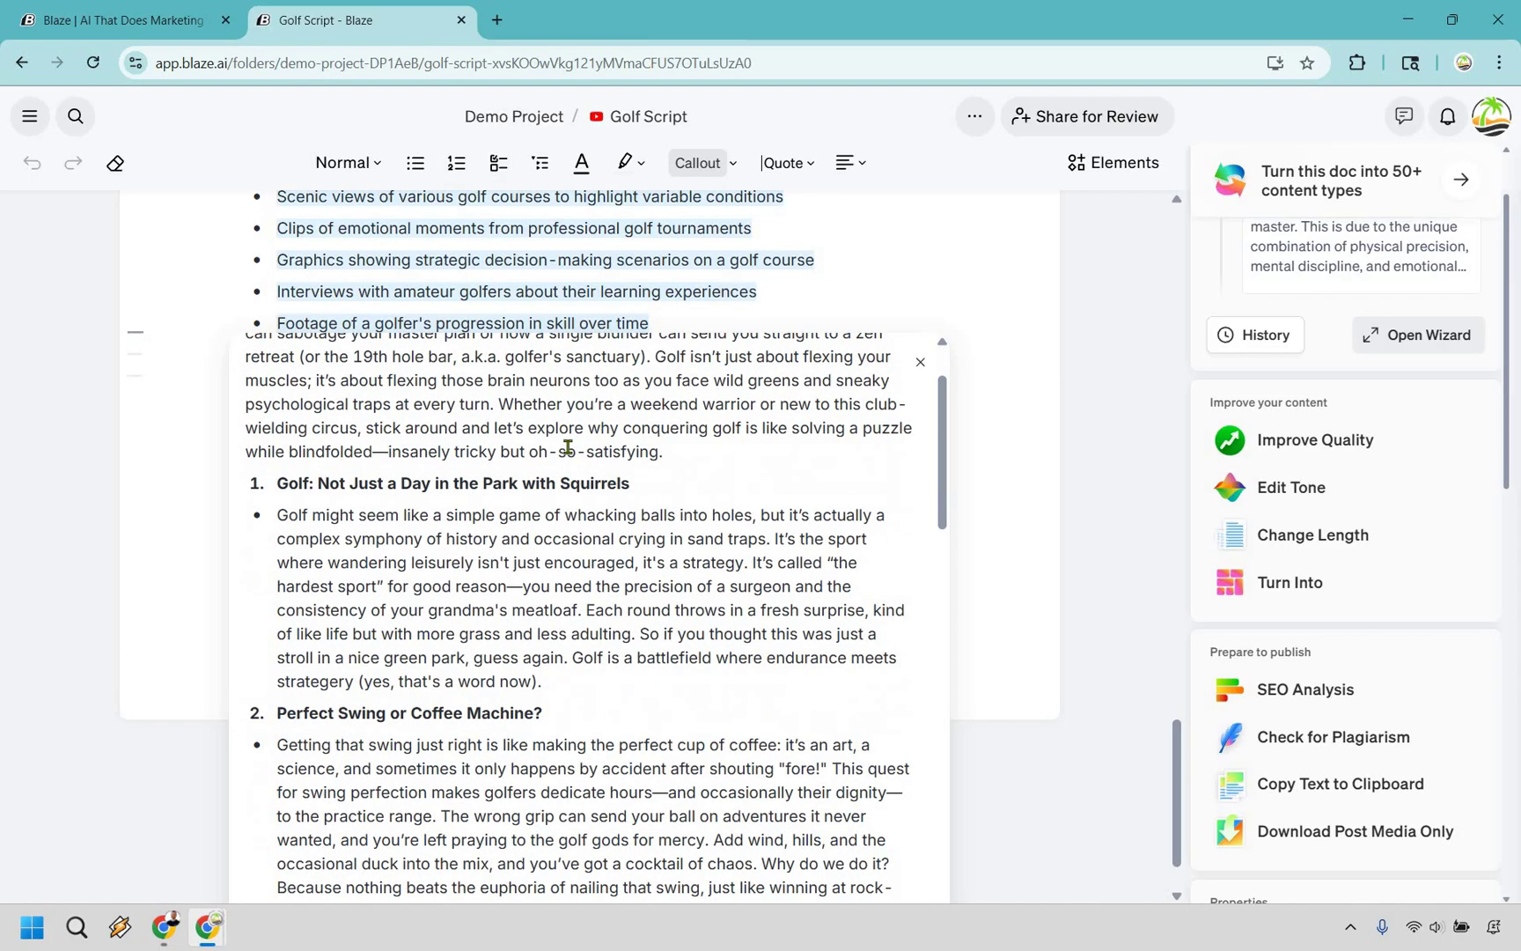
scroll(581, 453, down, 2)
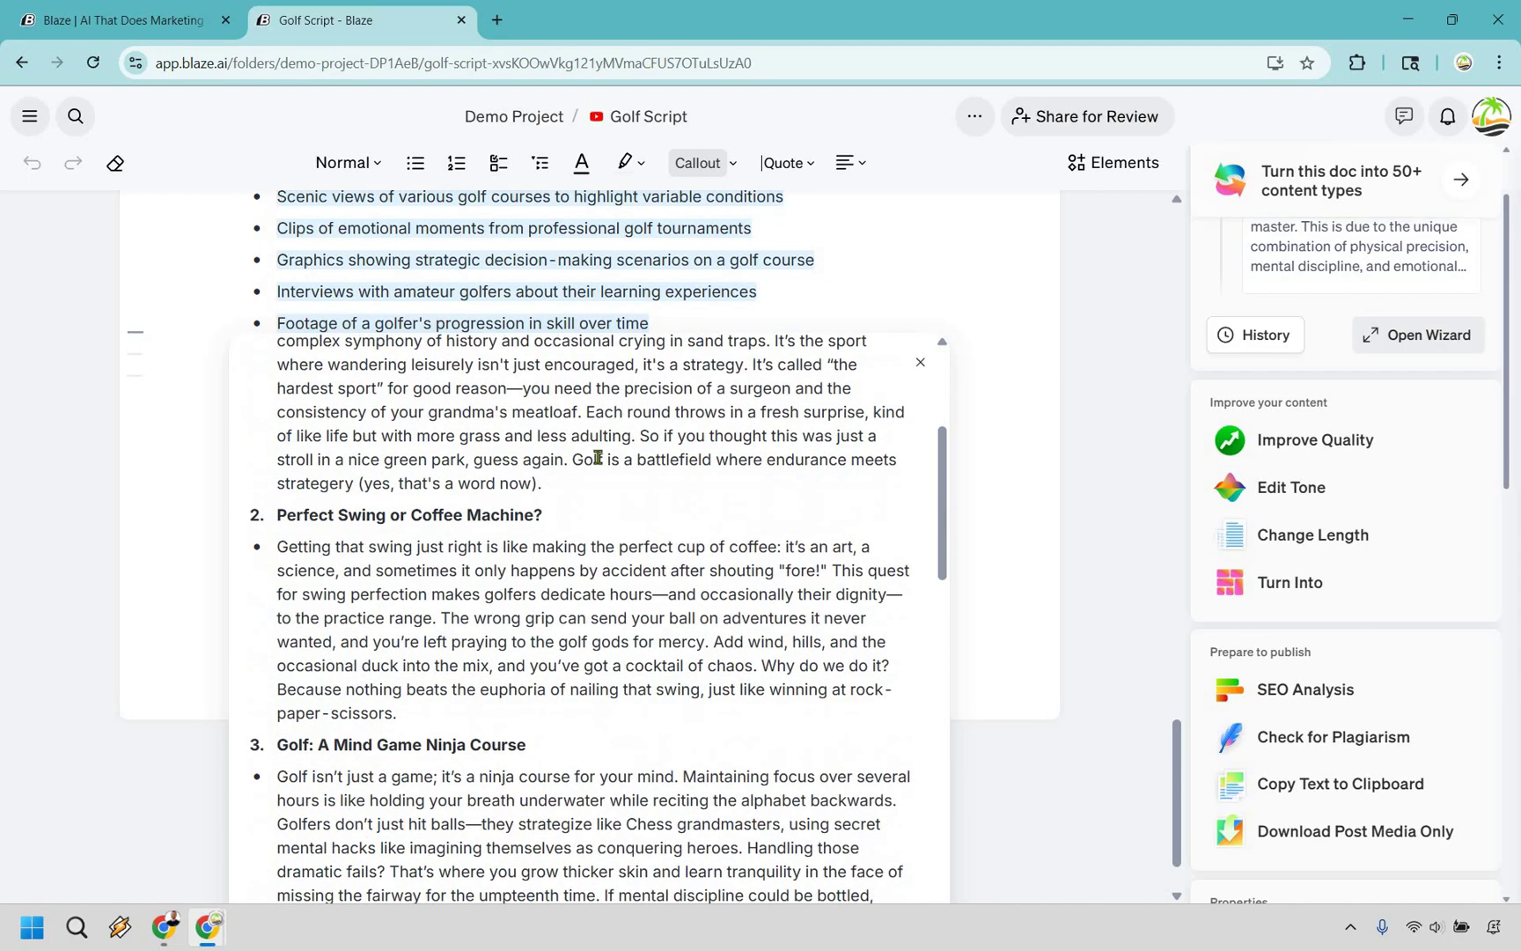
scroll(536, 501, down, 2)
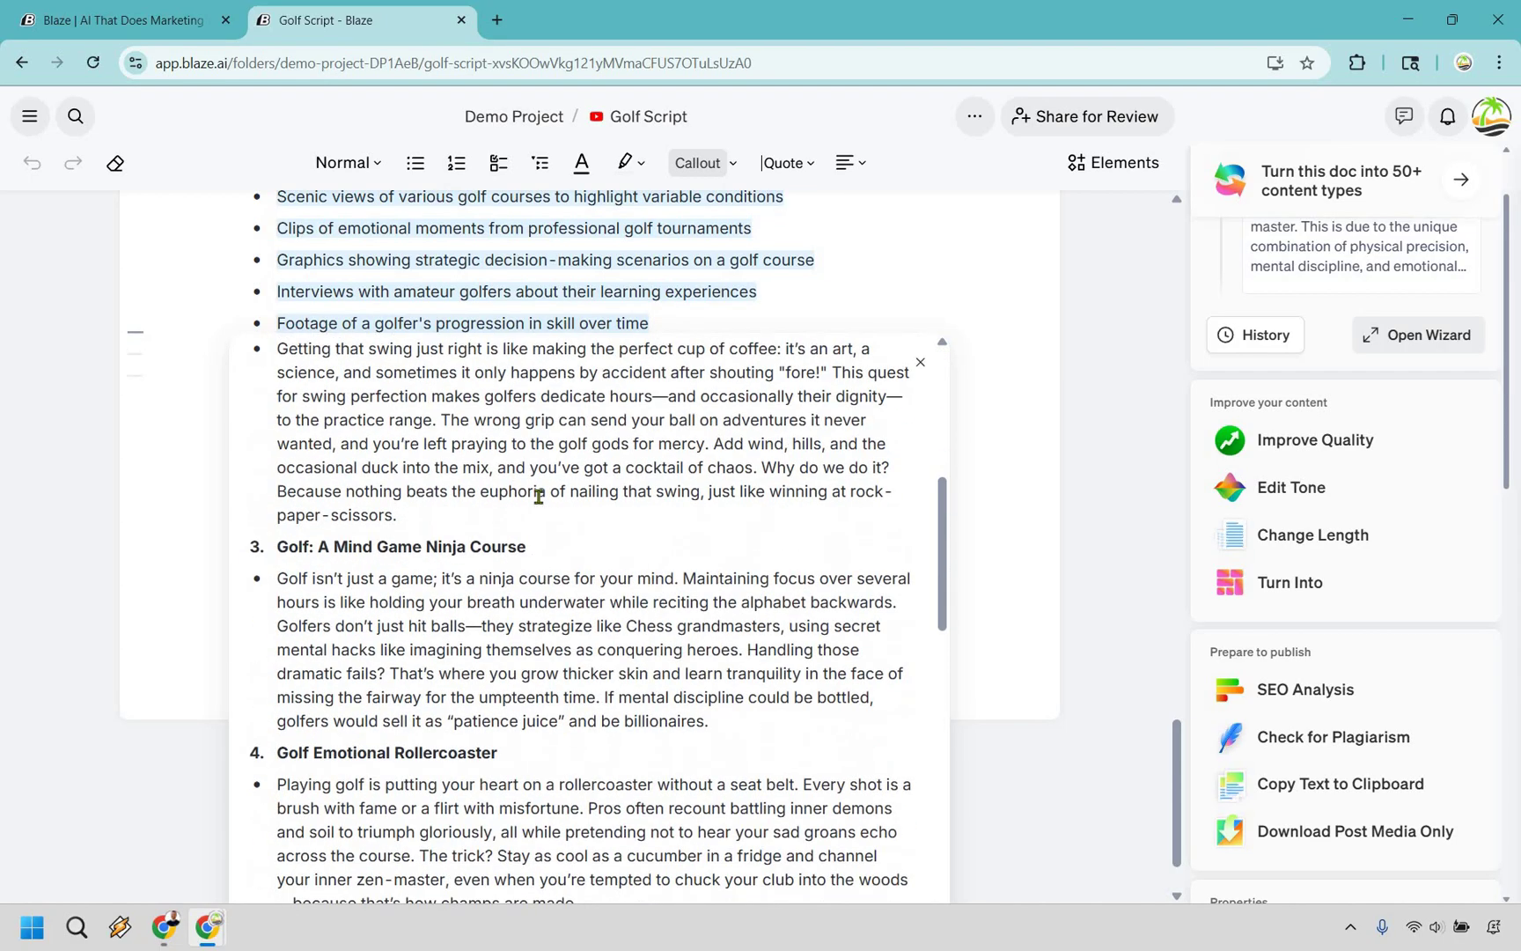
scroll(487, 518, down, 2)
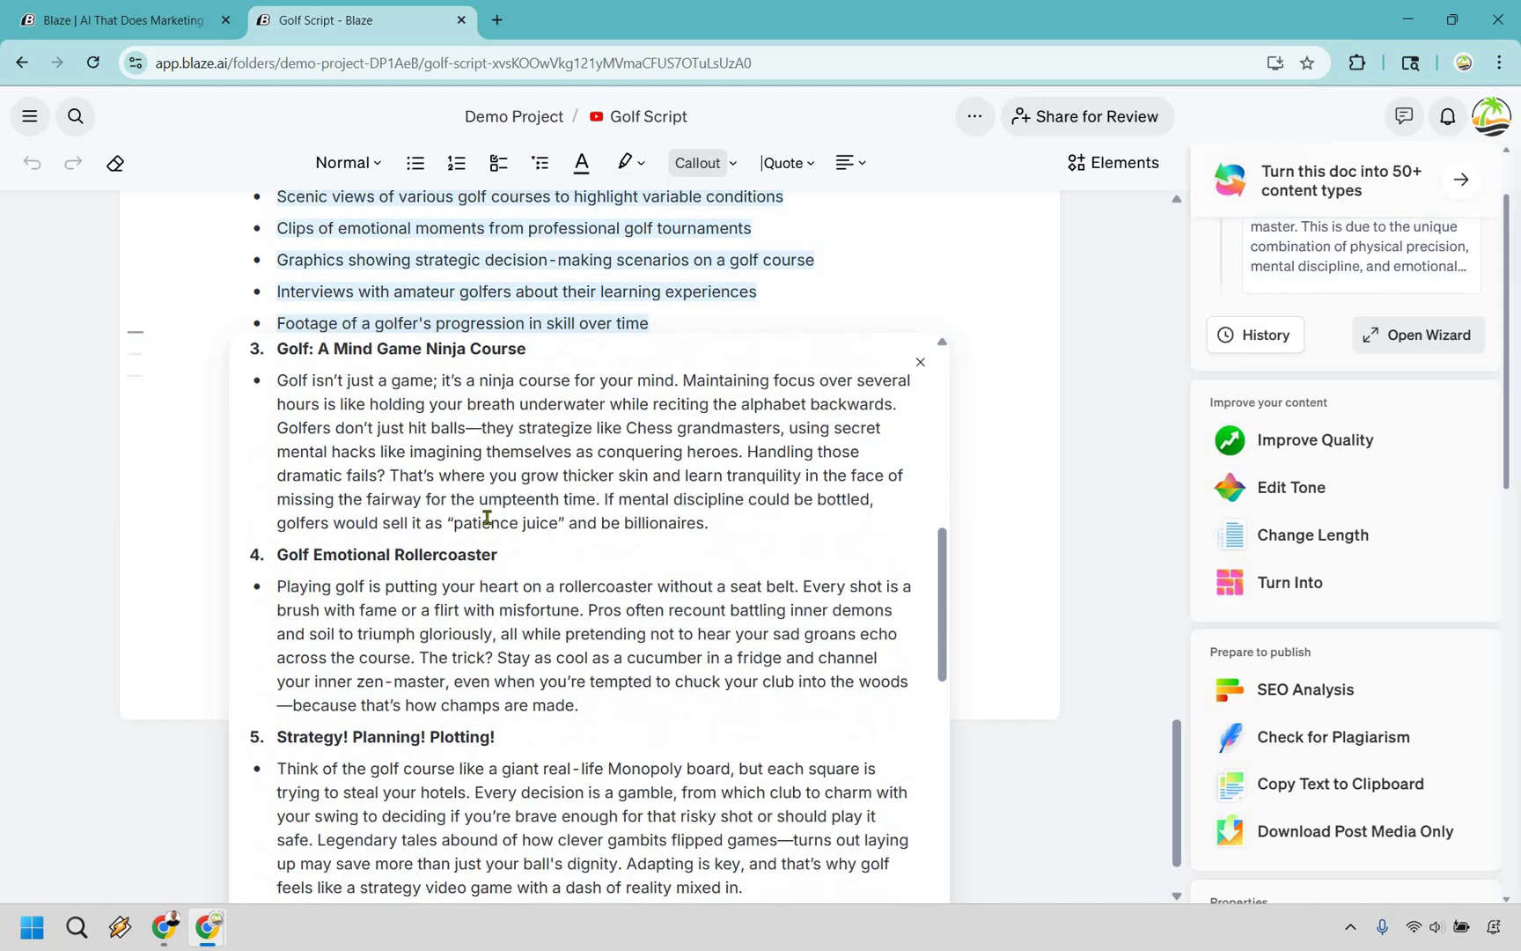
scroll(563, 502, down, 2)
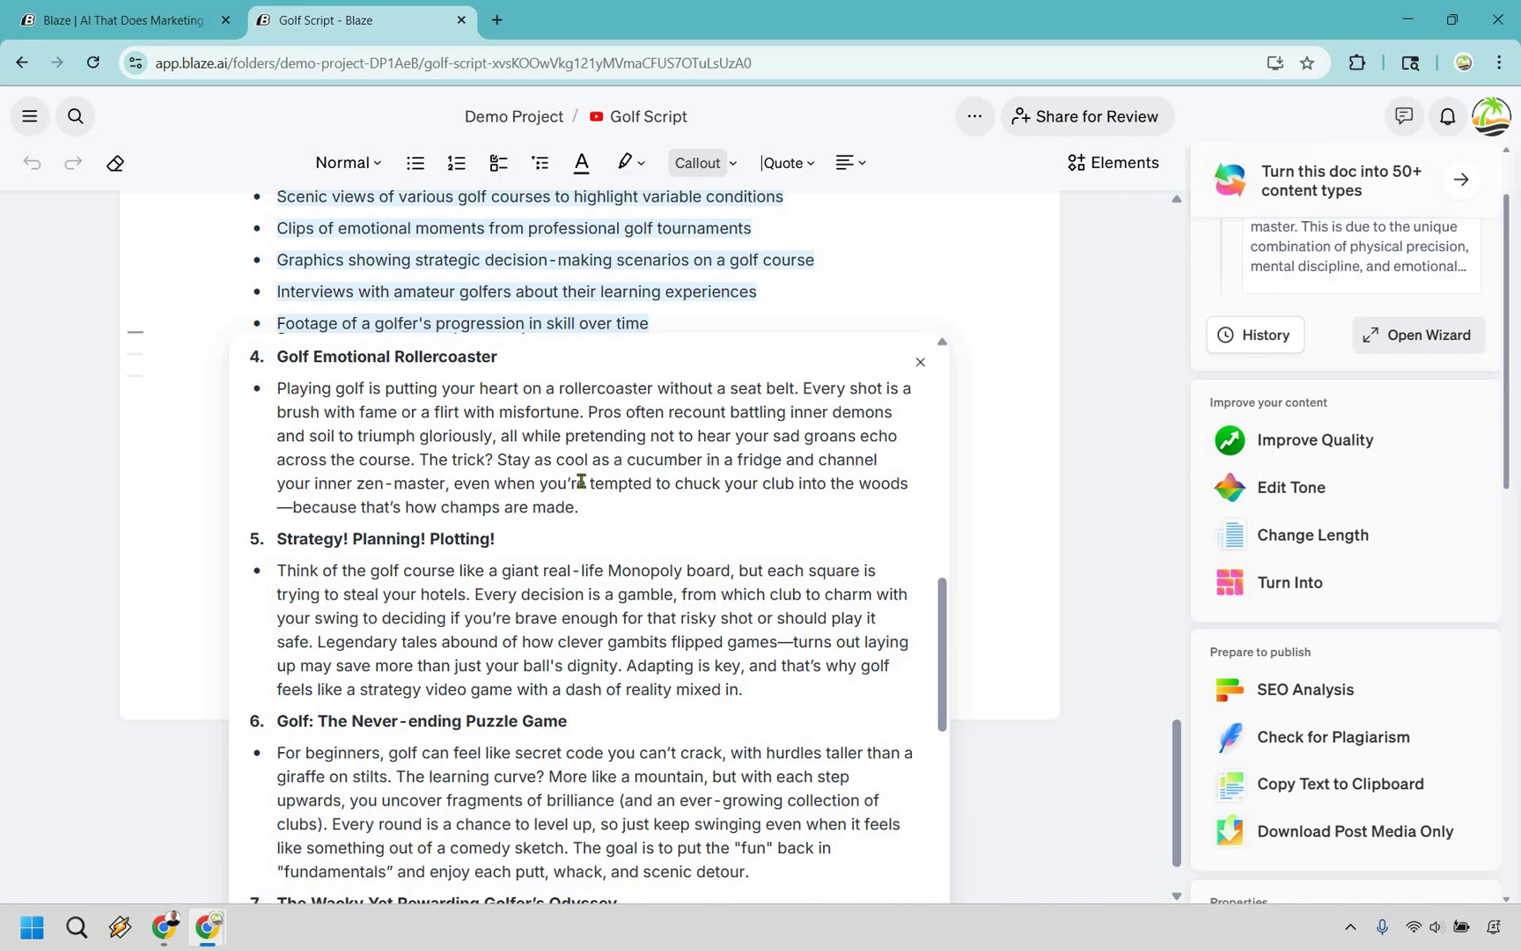
scroll(581, 481, down, 6)
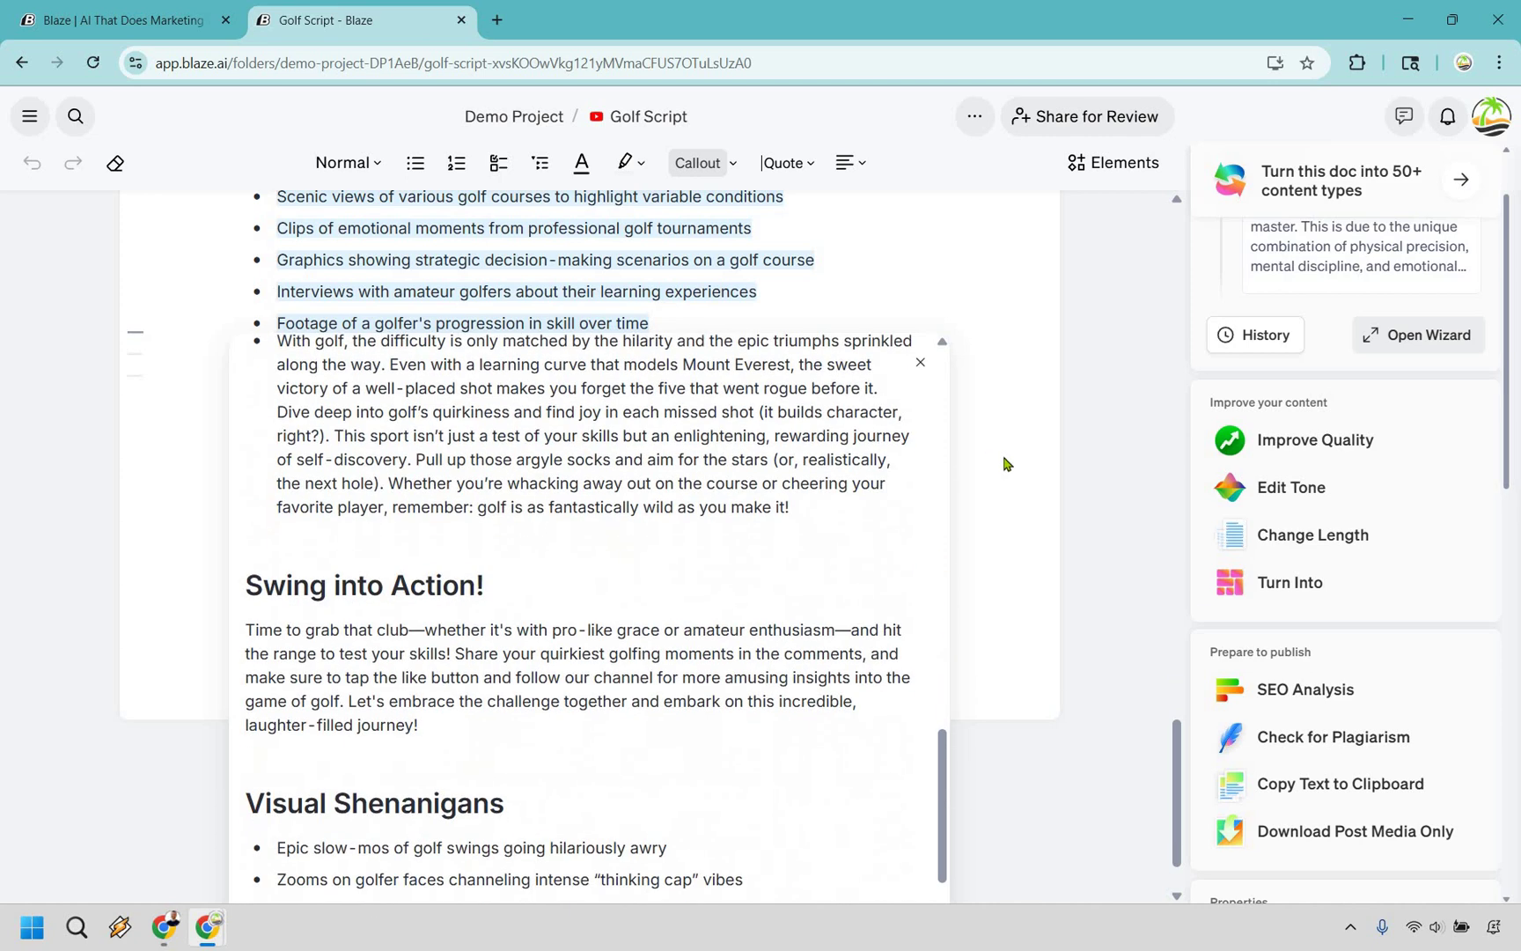
scroll(774, 528, down, 3)
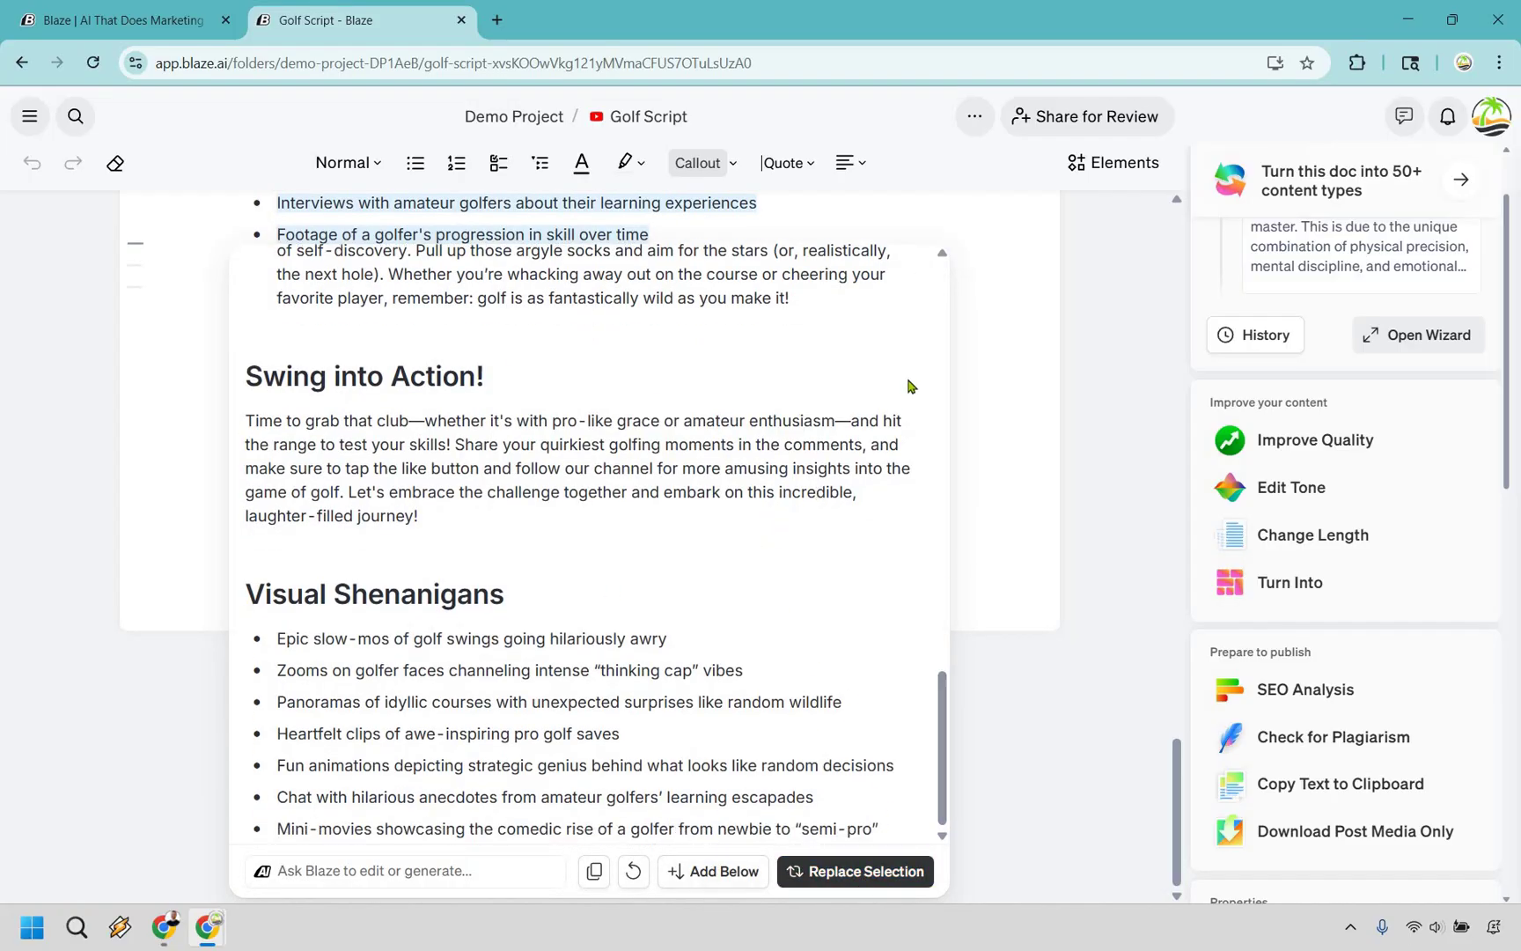
- Dismiss the funny draft and leave Change Length without revising the script
key(Escape)
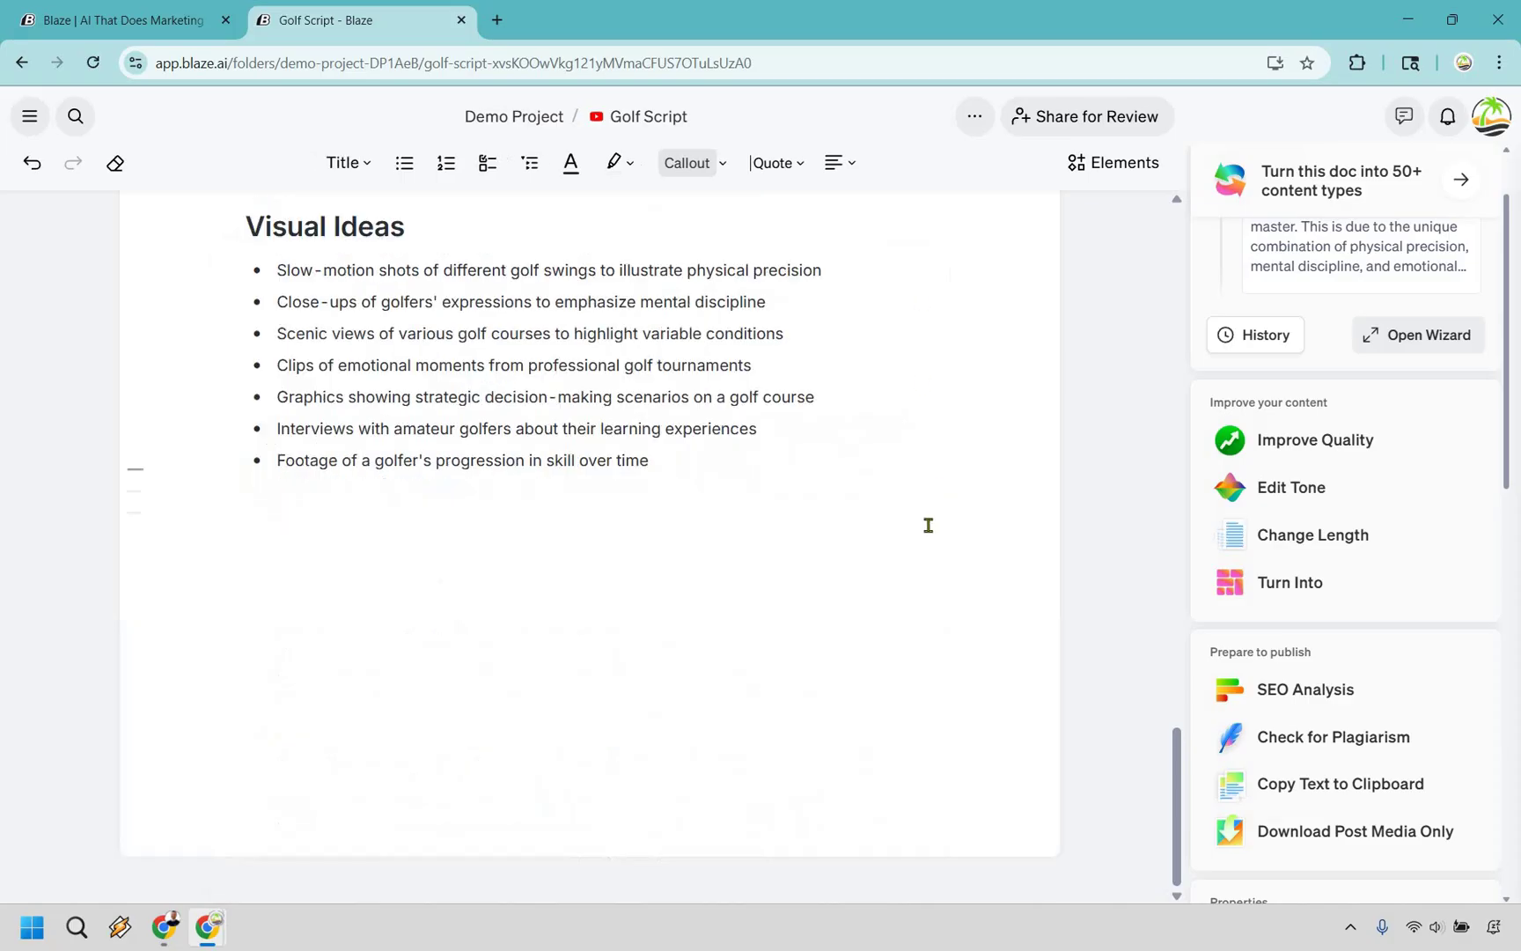
scroll(937, 554, up, 20)
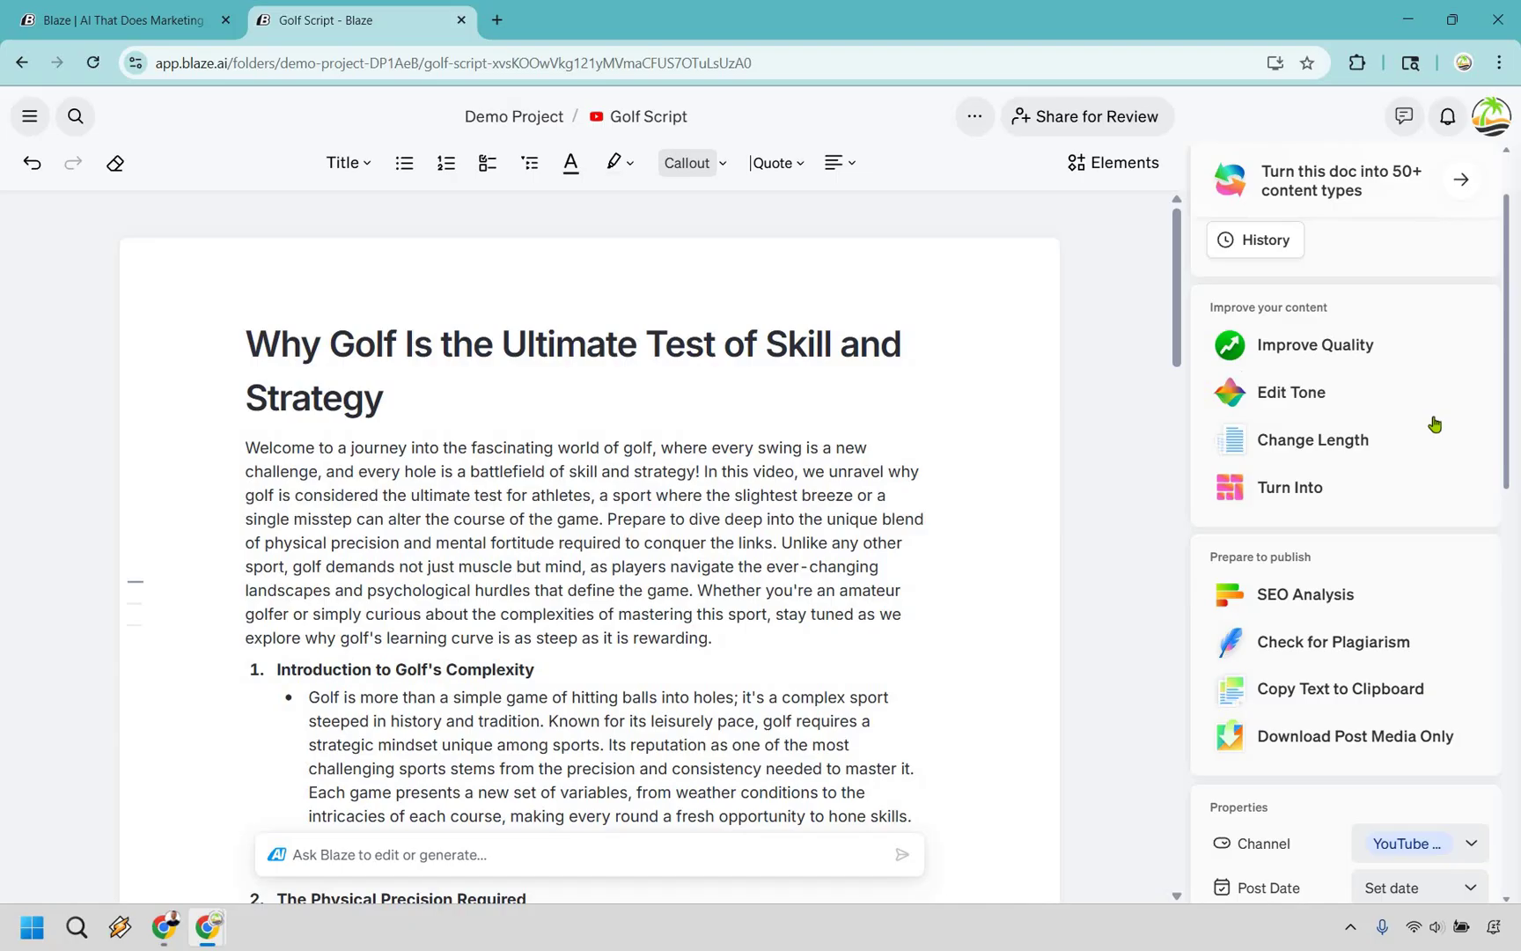
click(1304, 444)
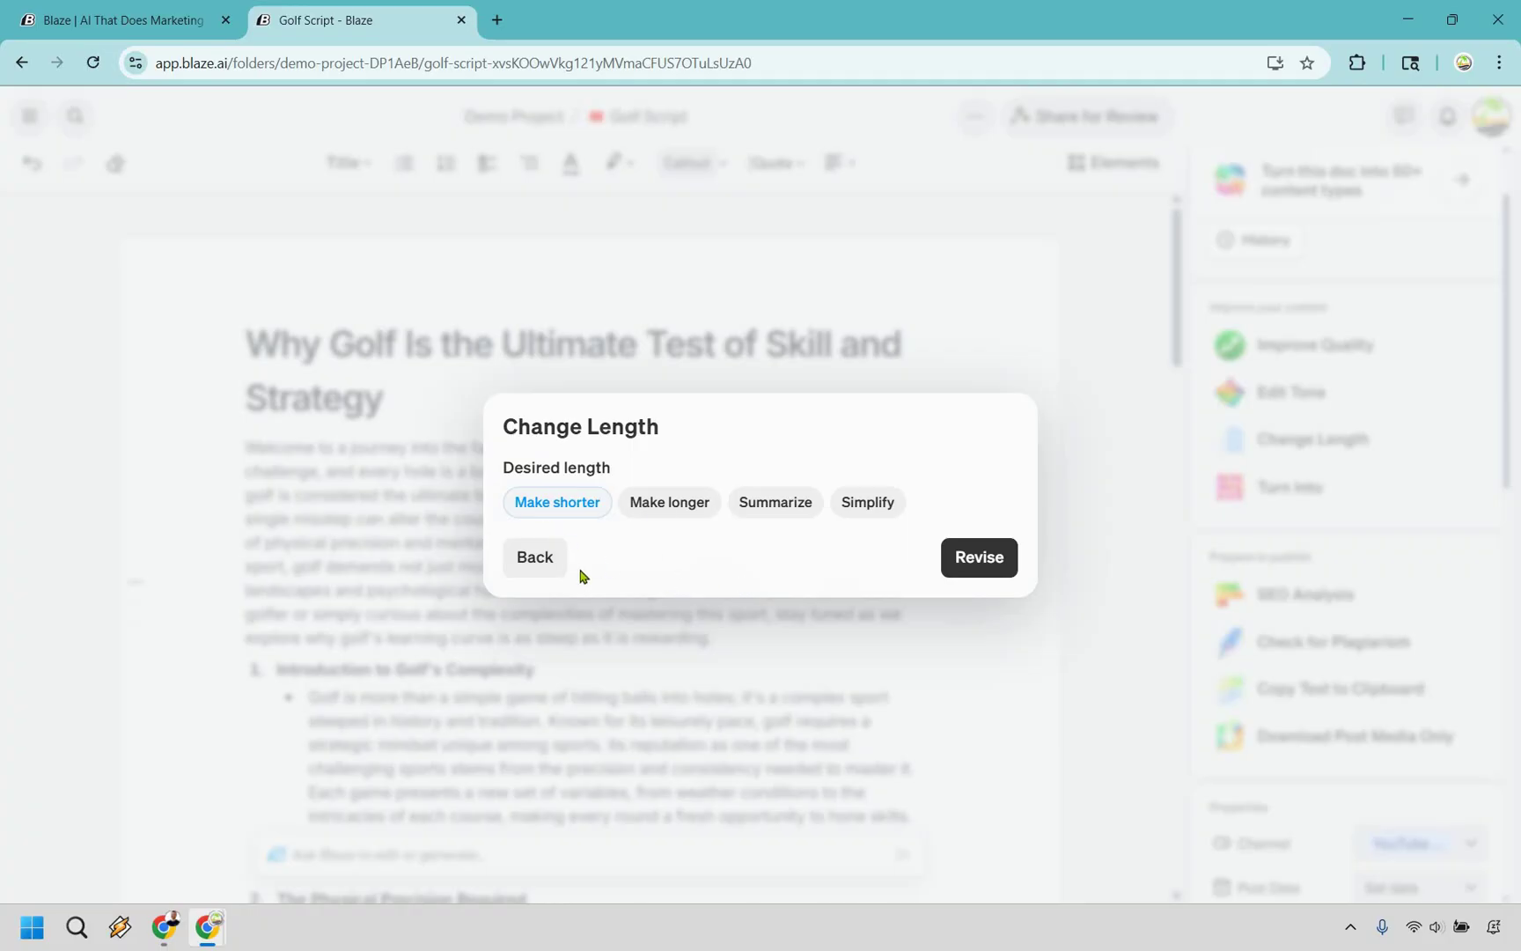
click(1417, 493)
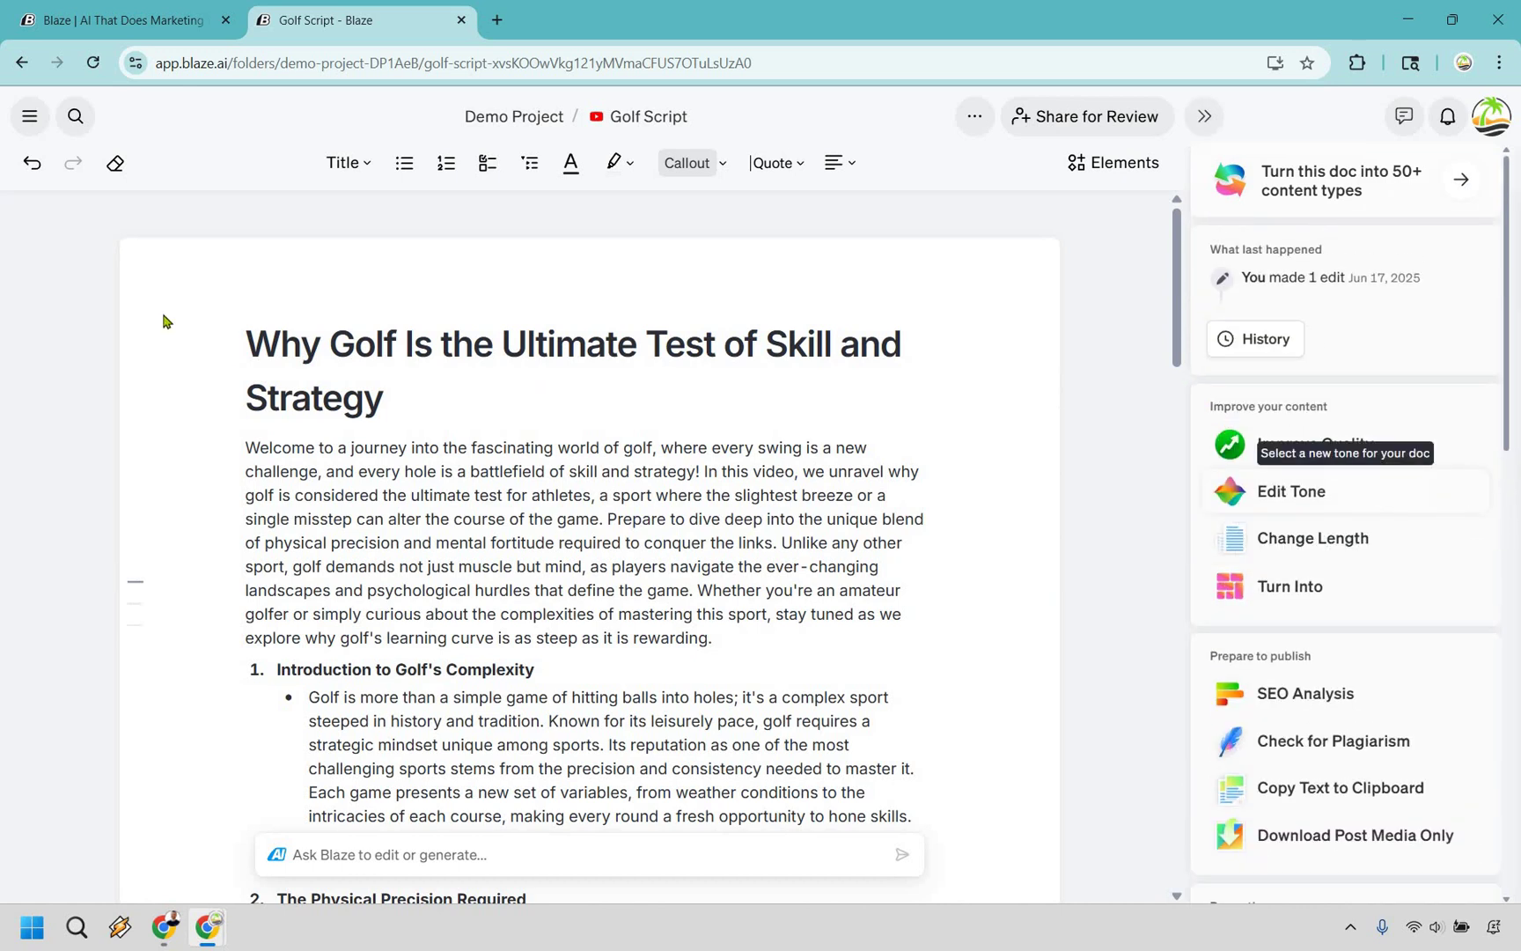
- Start a Multiple X/Twitter Posts piece from the five content types
click(31, 121)
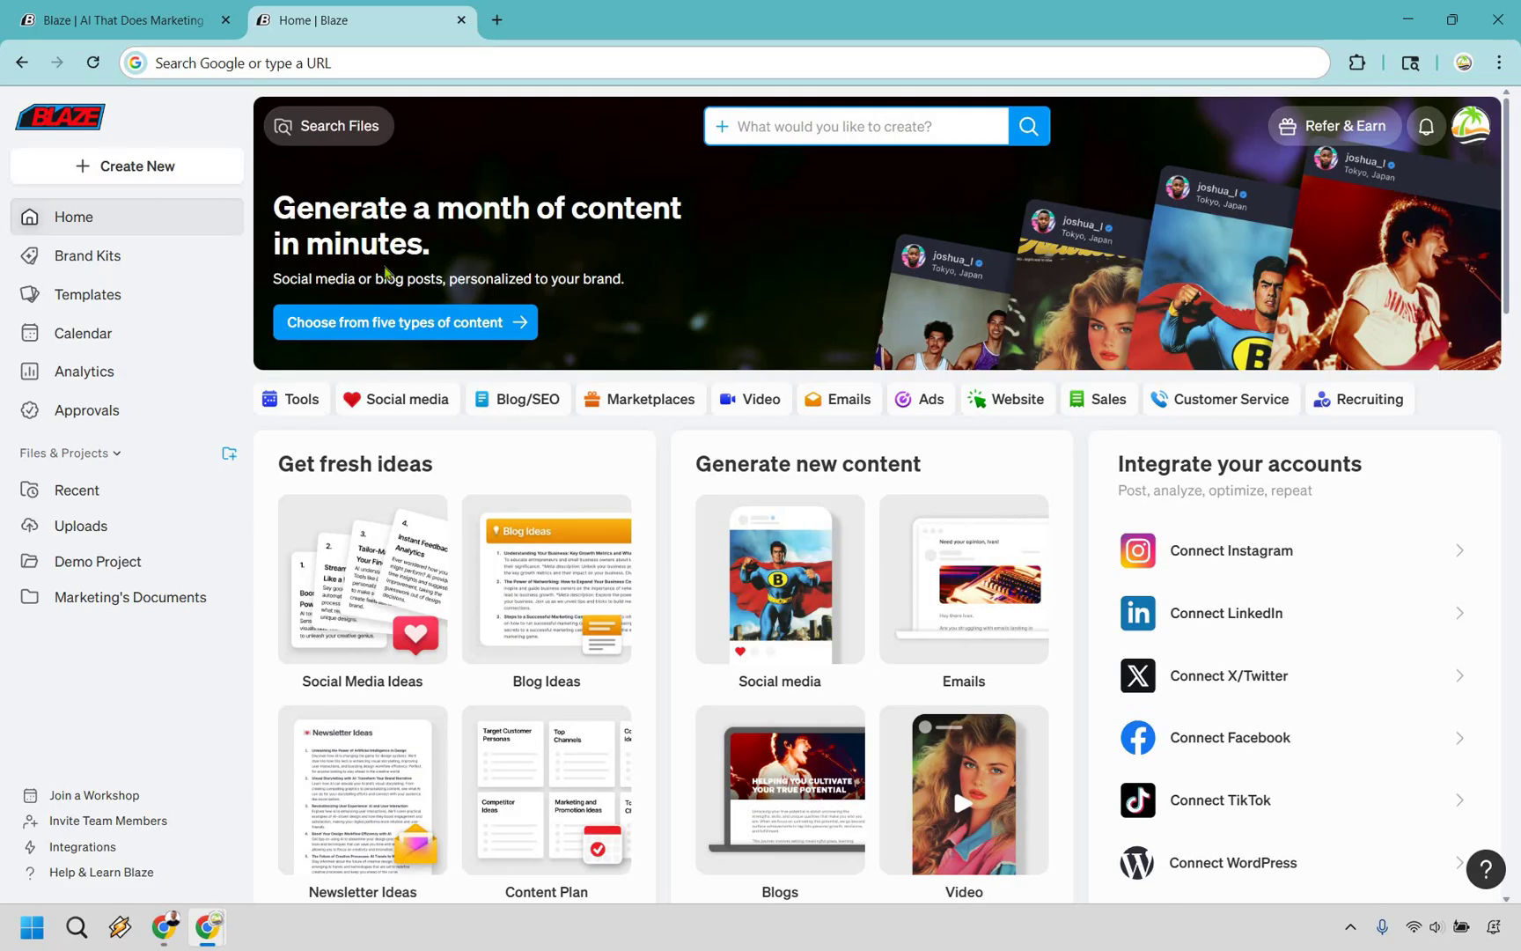
click(452, 324)
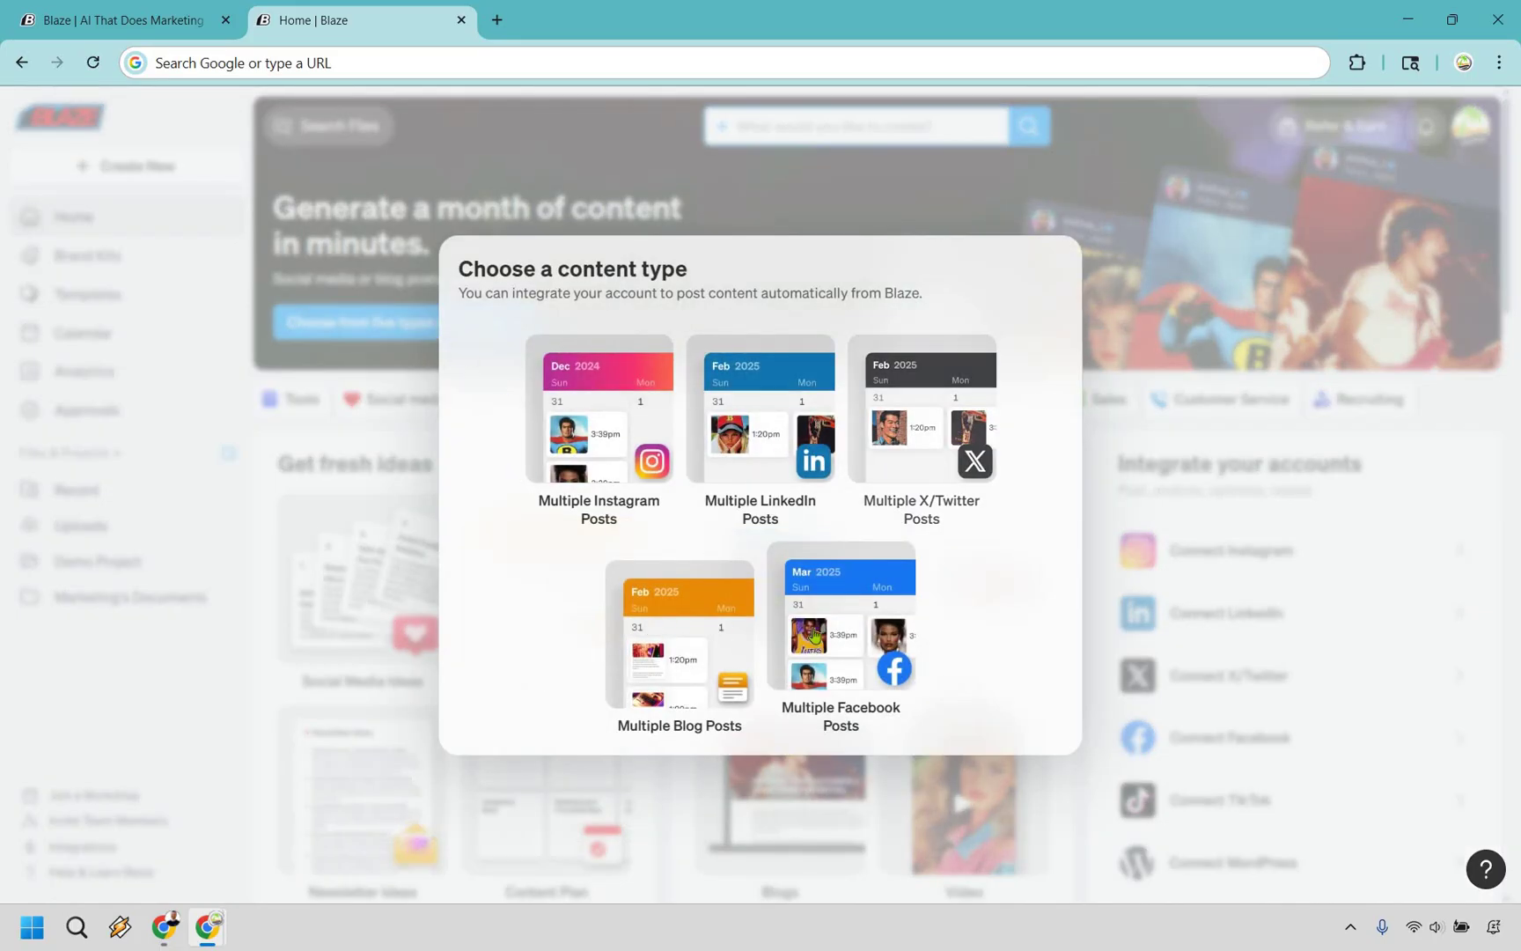
click(938, 425)
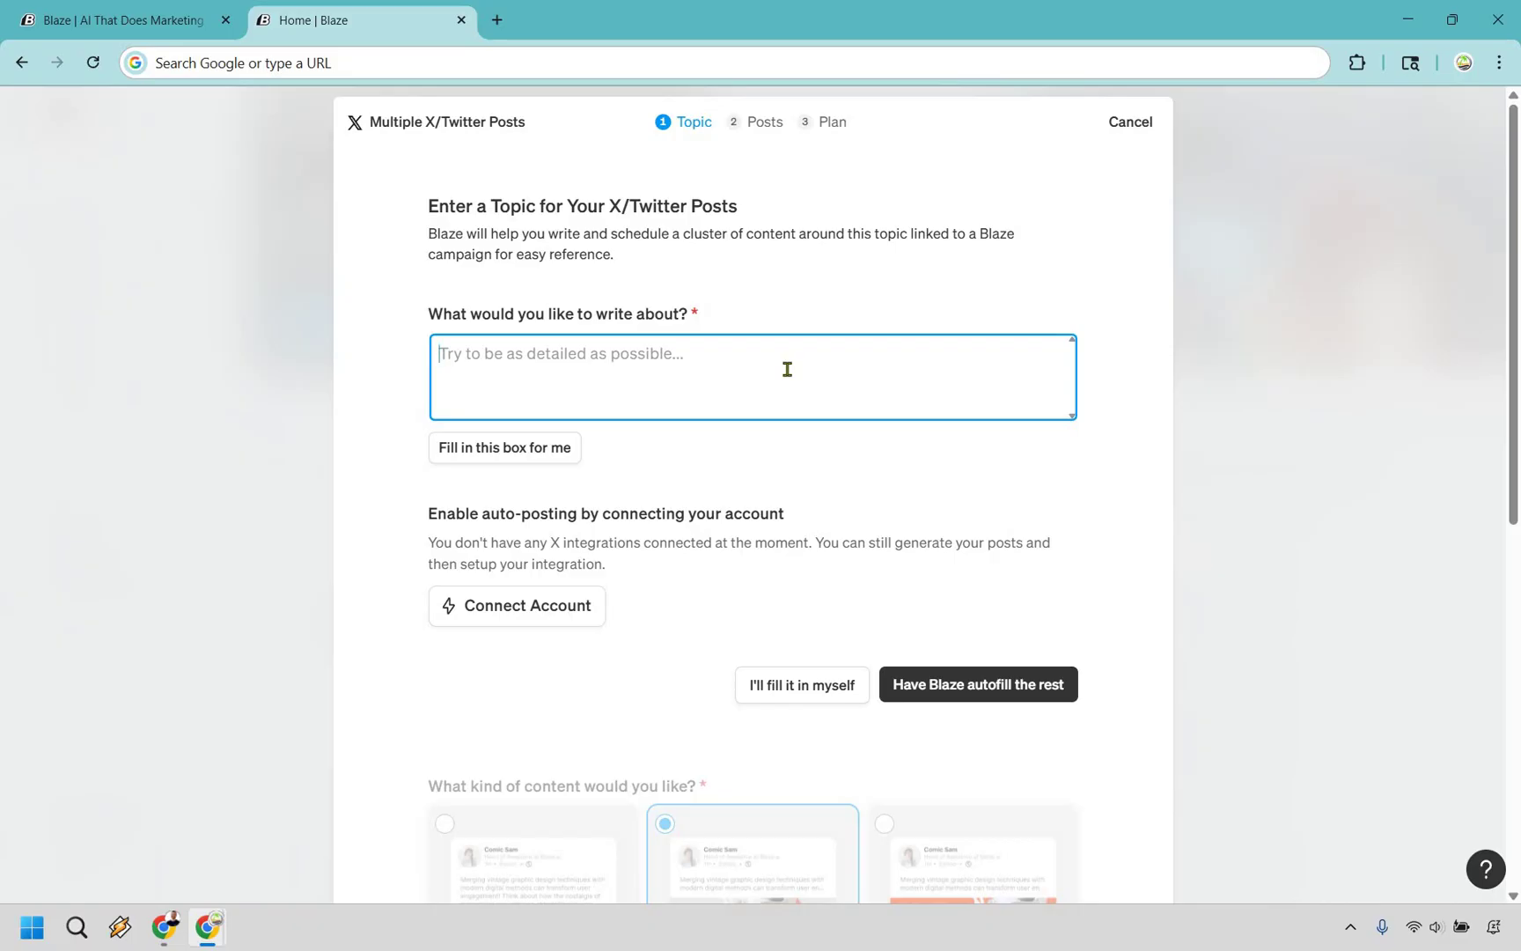
- Paste the topic on why golf is the hardest sport, with no exclamation points or calls to action
text(Why golf is the hardest sport. talk about the reasons why and even compare to other sports. don't use any exclamation points, don't use any calls to action, just facts and setting the record straight)
click(1137, 379)
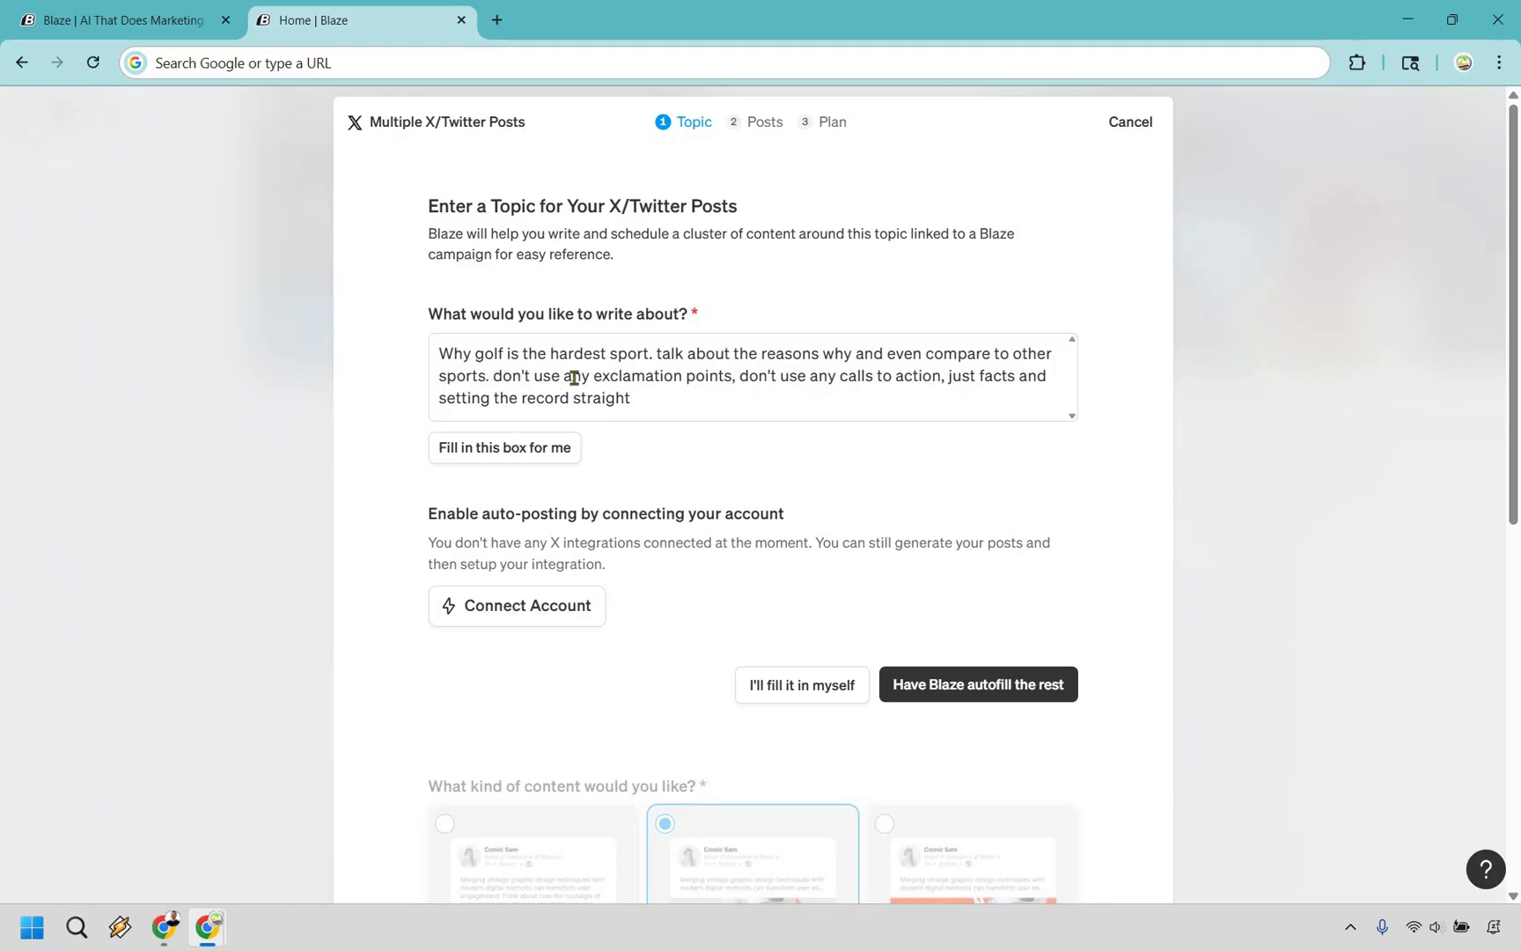
drag(493, 376, 730, 373)
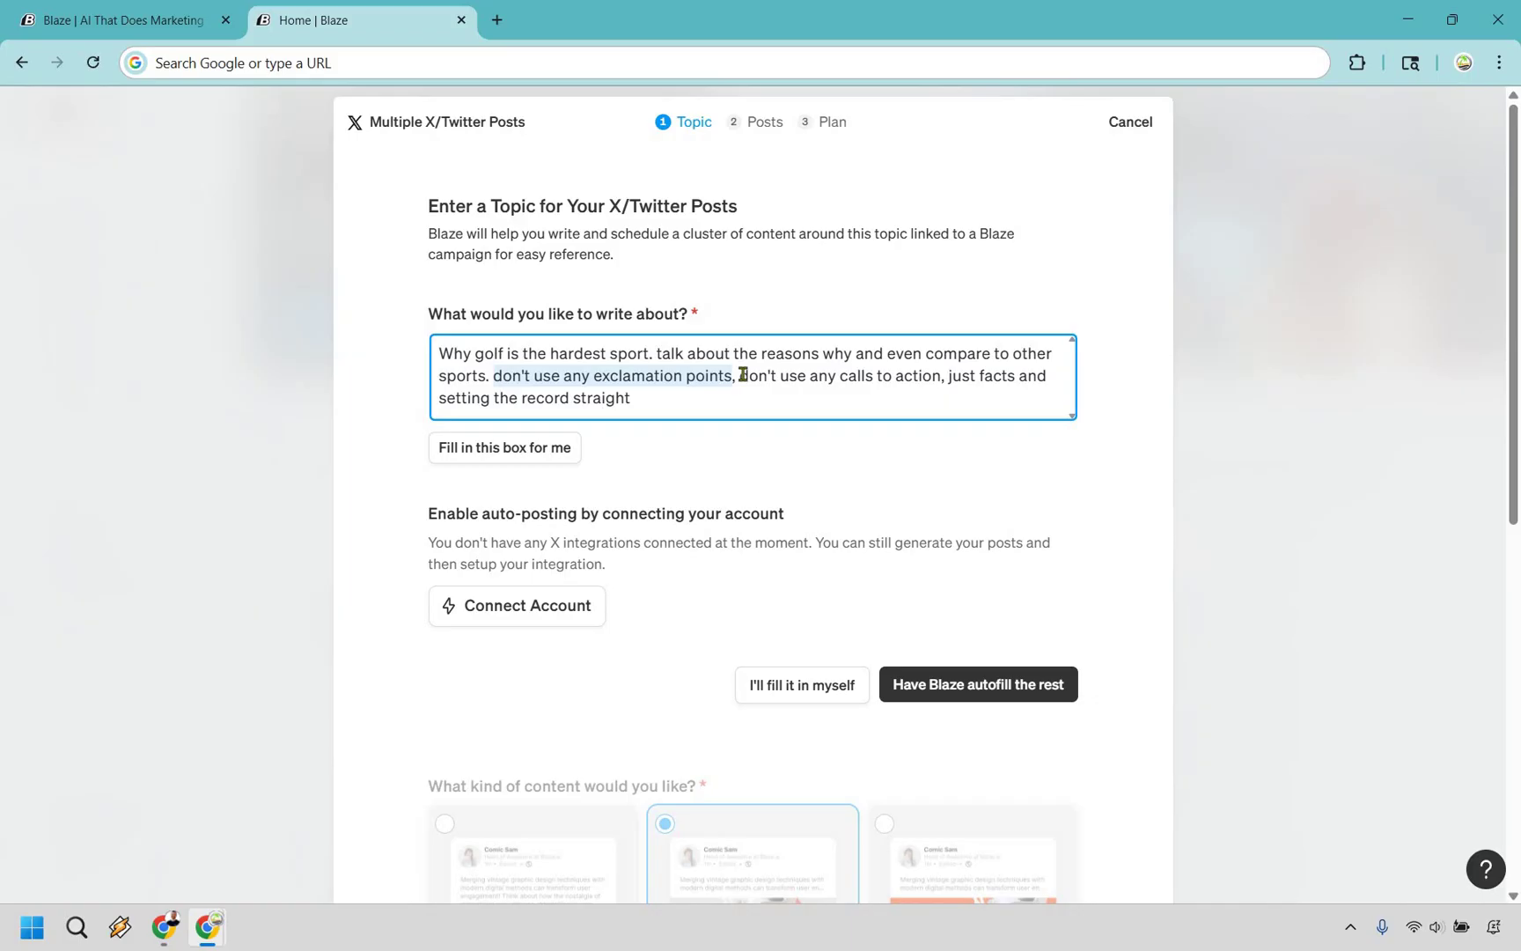
drag(742, 375, 936, 375)
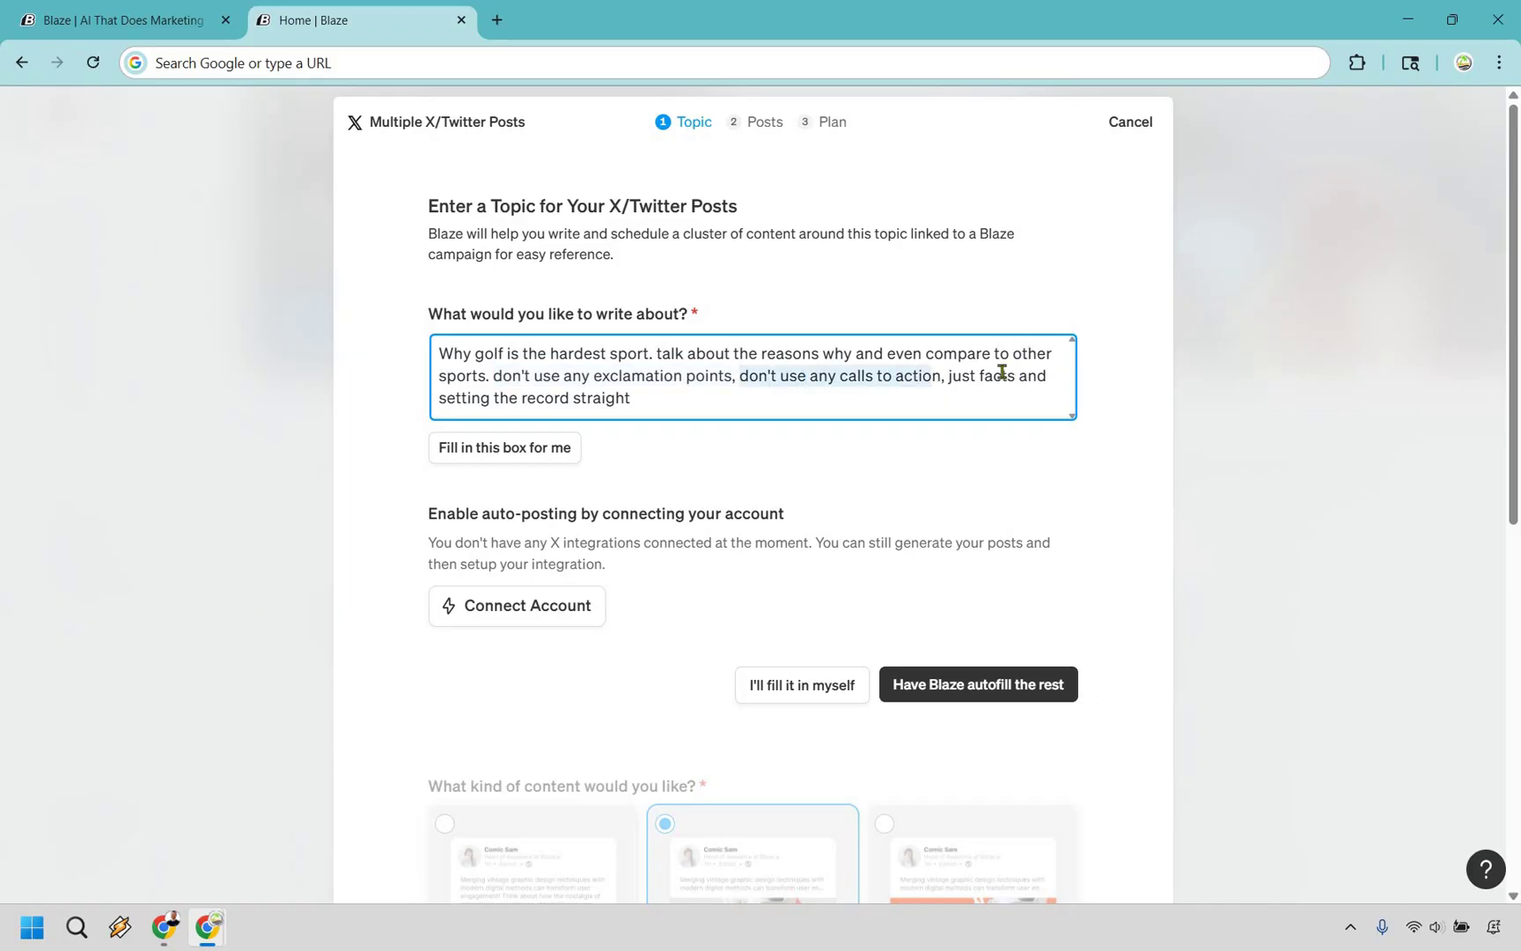
click(726, 444)
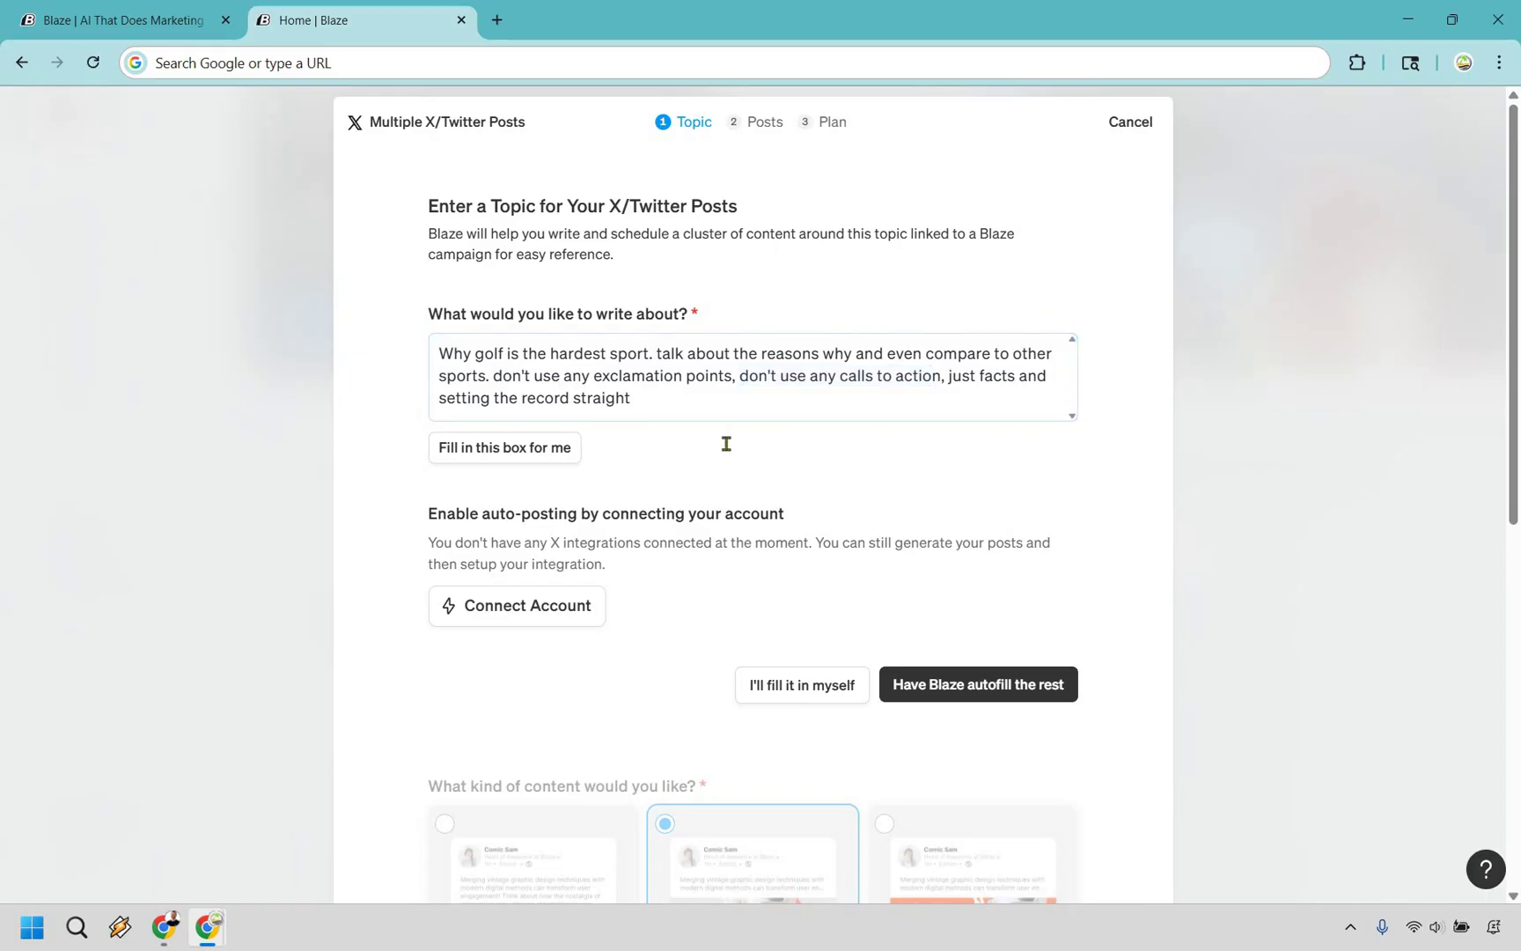
scroll(537, 546, down, 1)
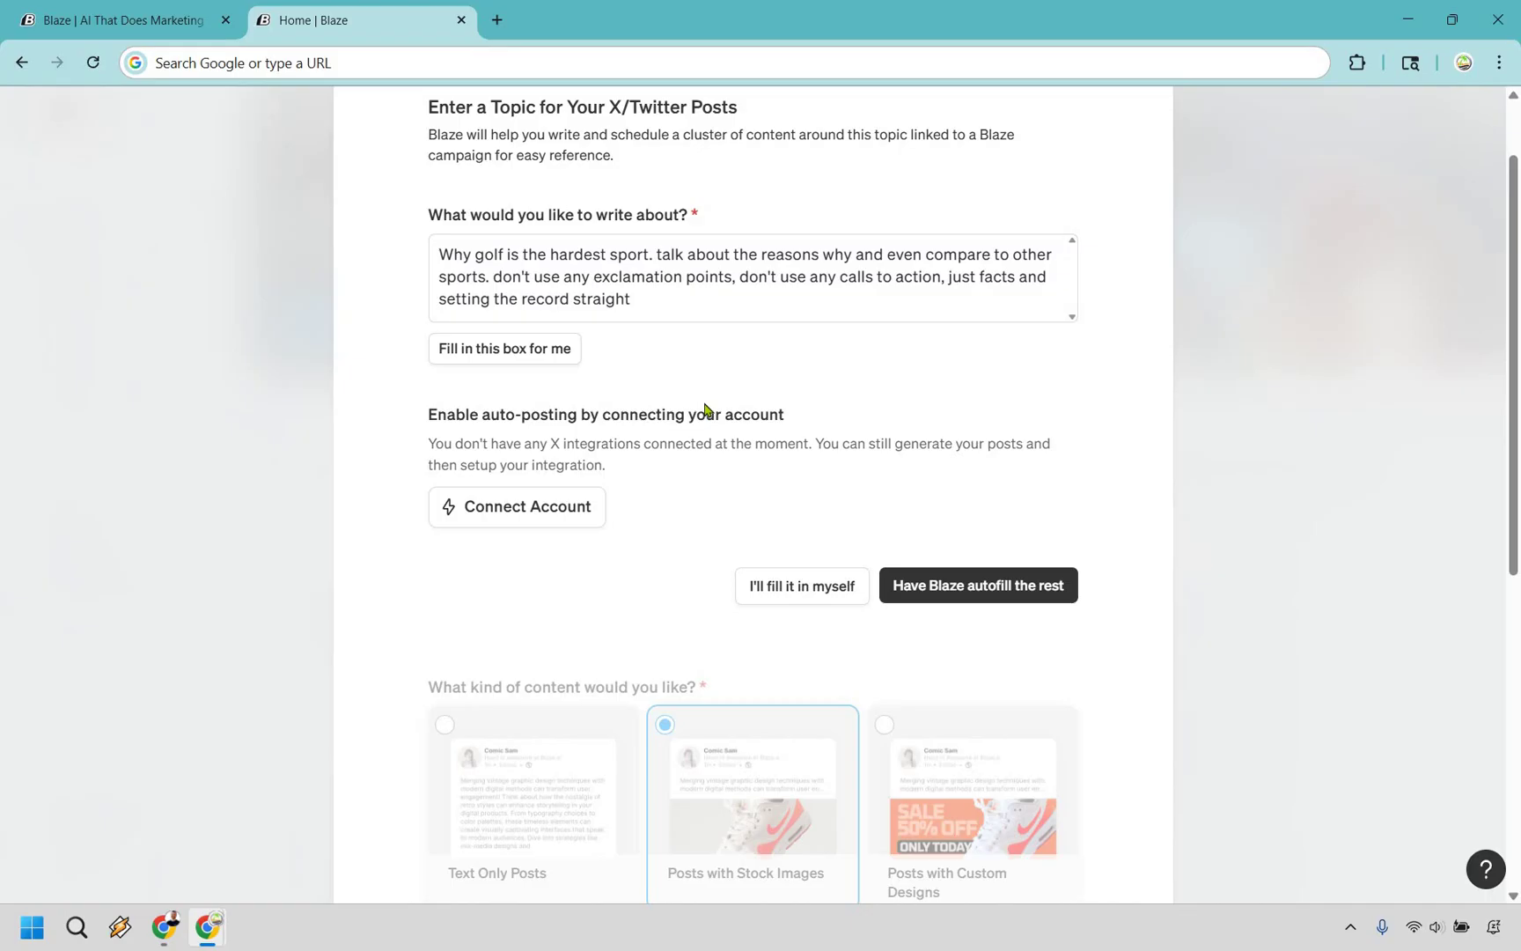
- Set the posts to text only, up to 140 characters, with 10 posts over 5 weeks (2x/week)
scroll(760, 359, down, 1)
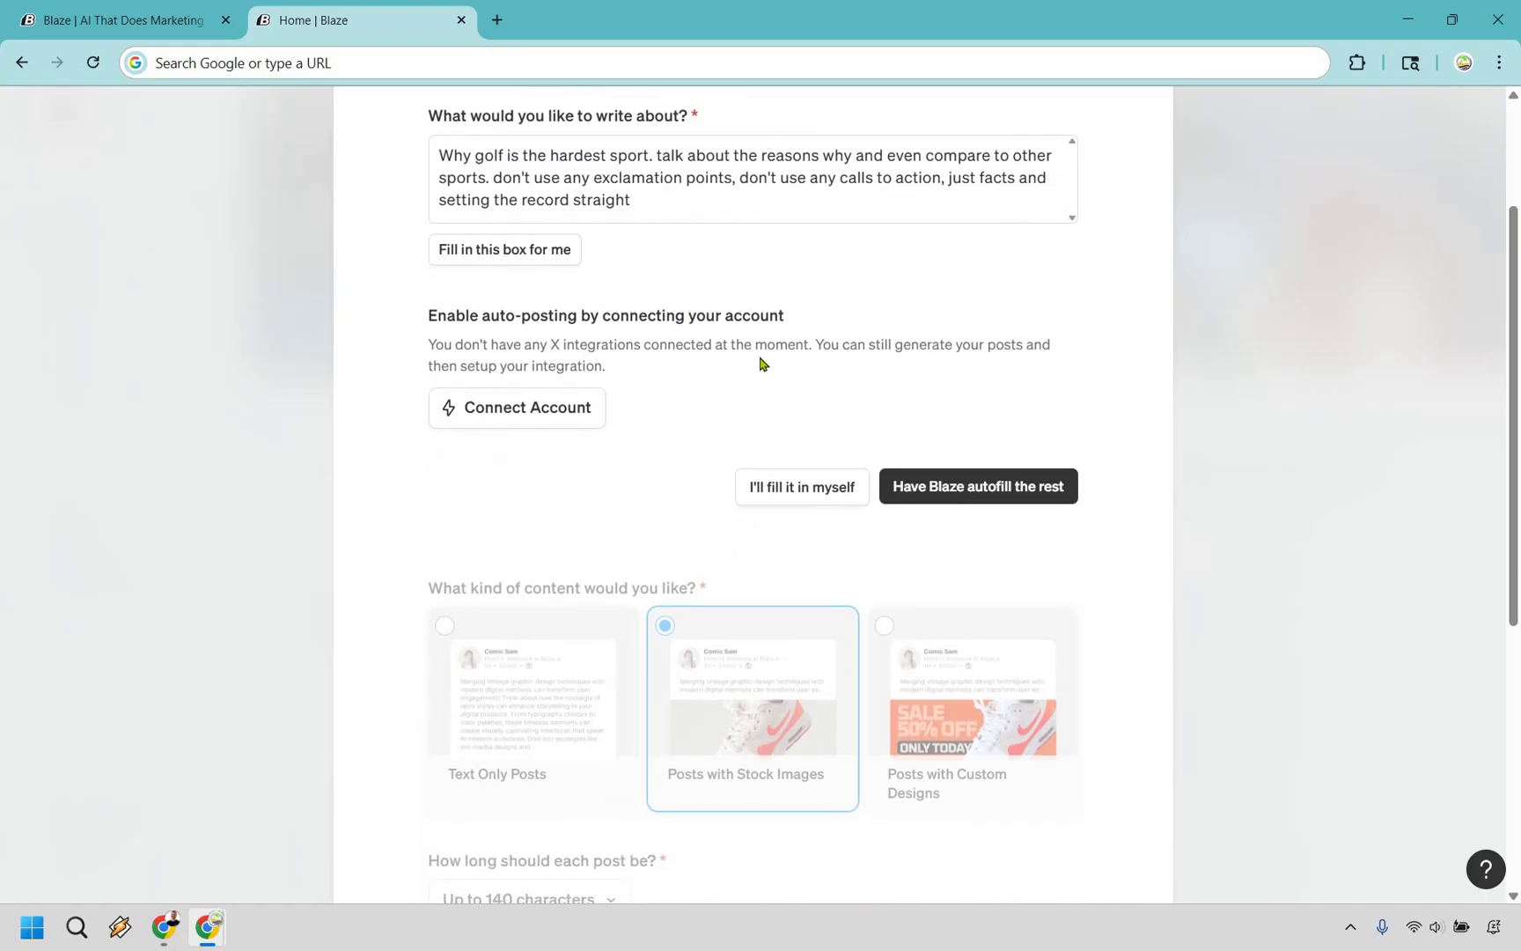
scroll(784, 297, down, 2)
click(784, 298)
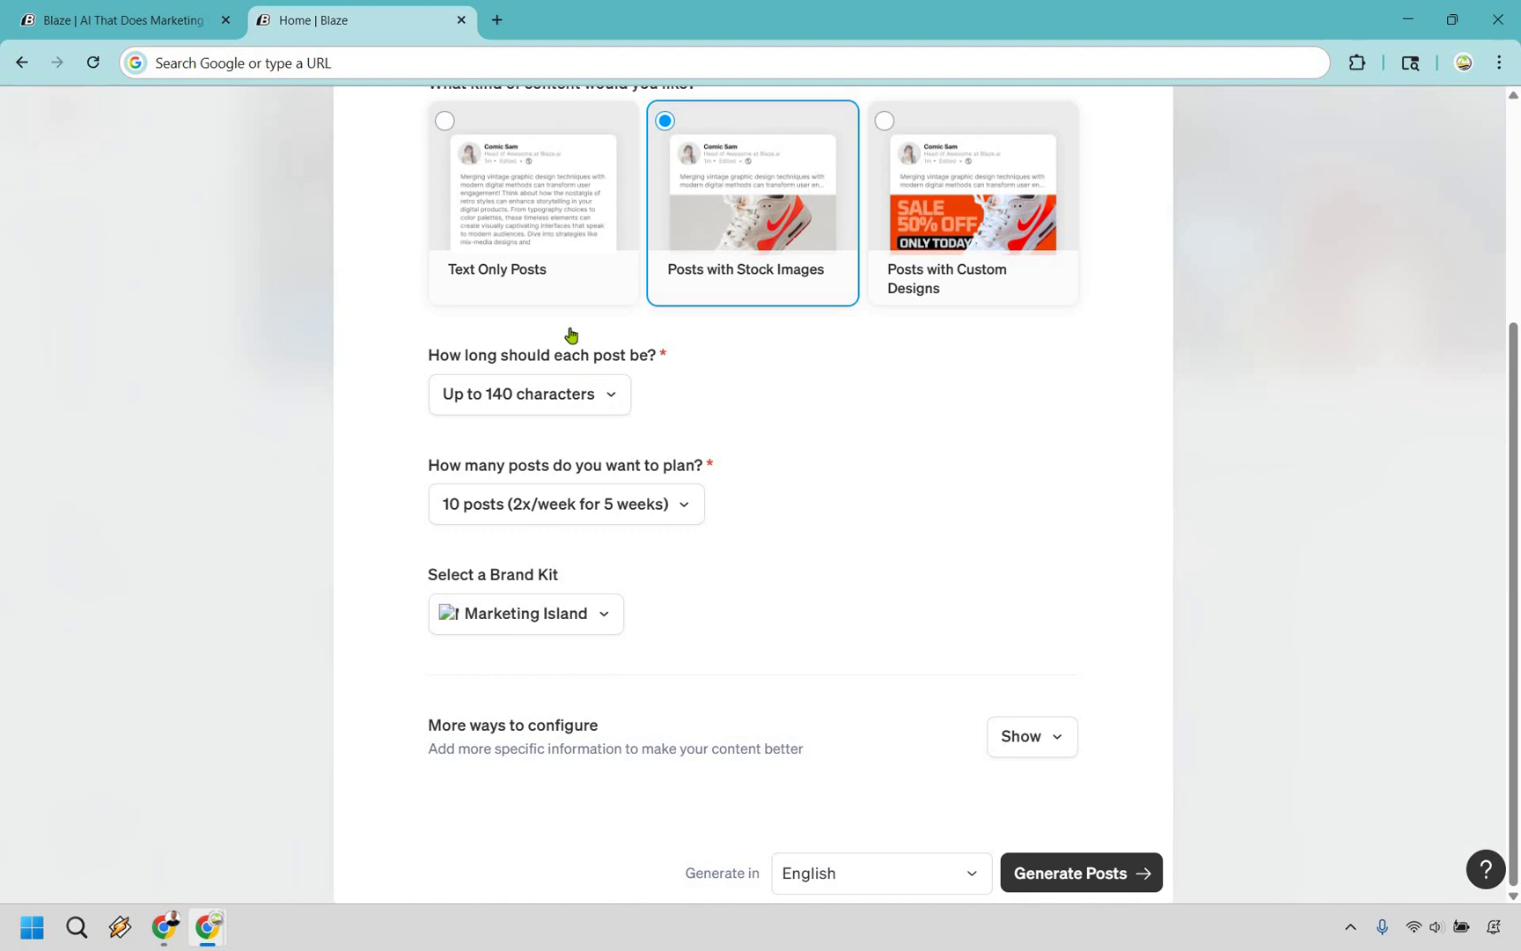
scroll(532, 284, up, 1)
click(533, 283)
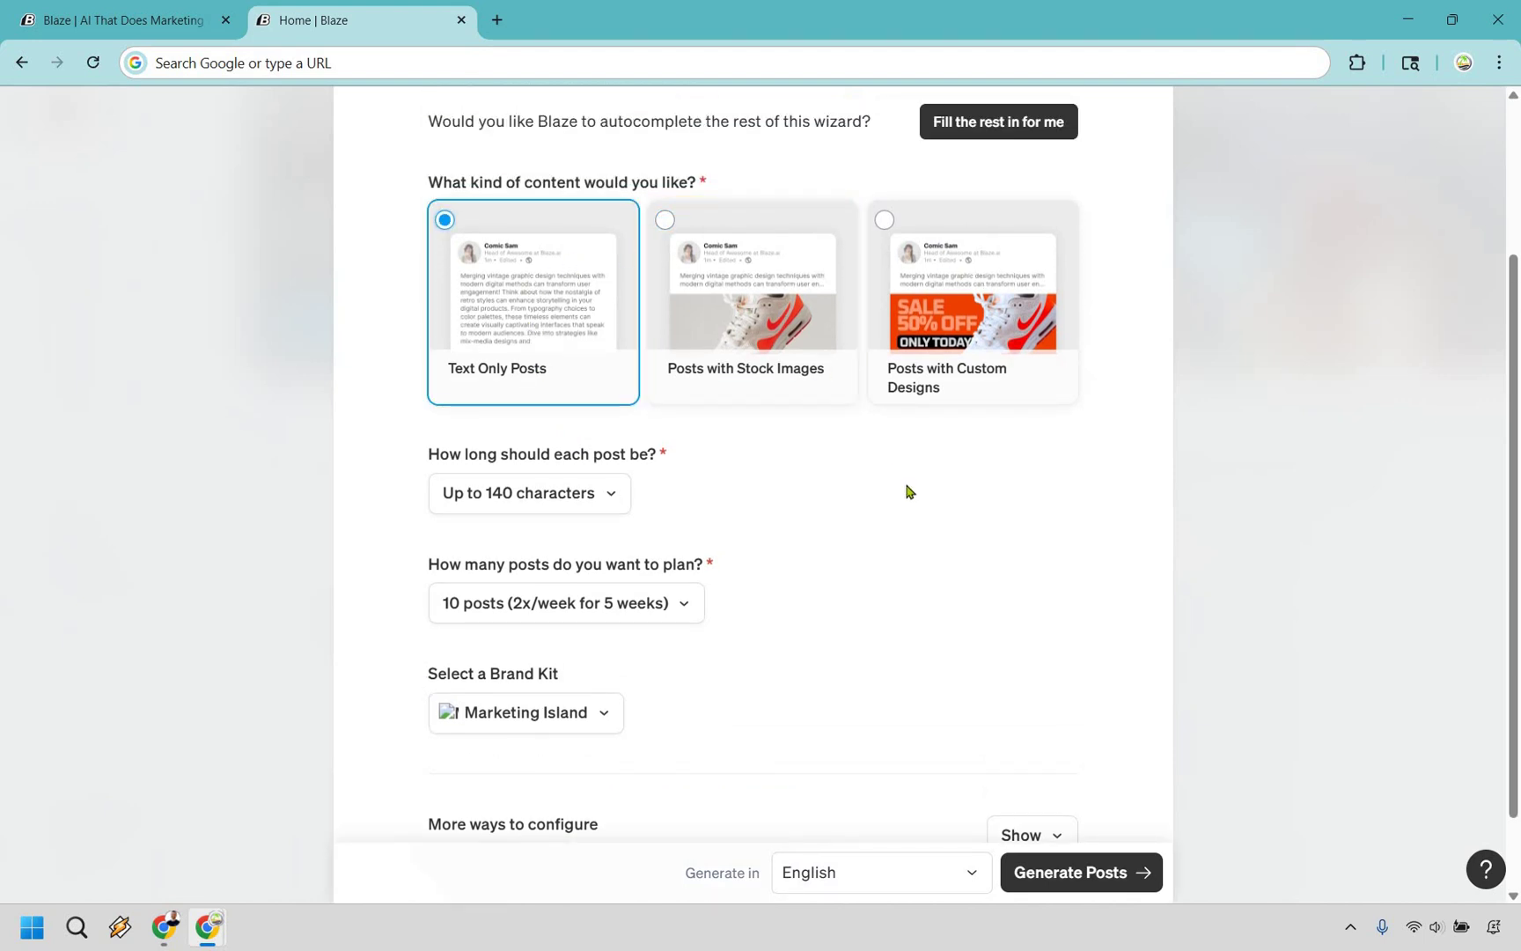
scroll(571, 397, down, 1)
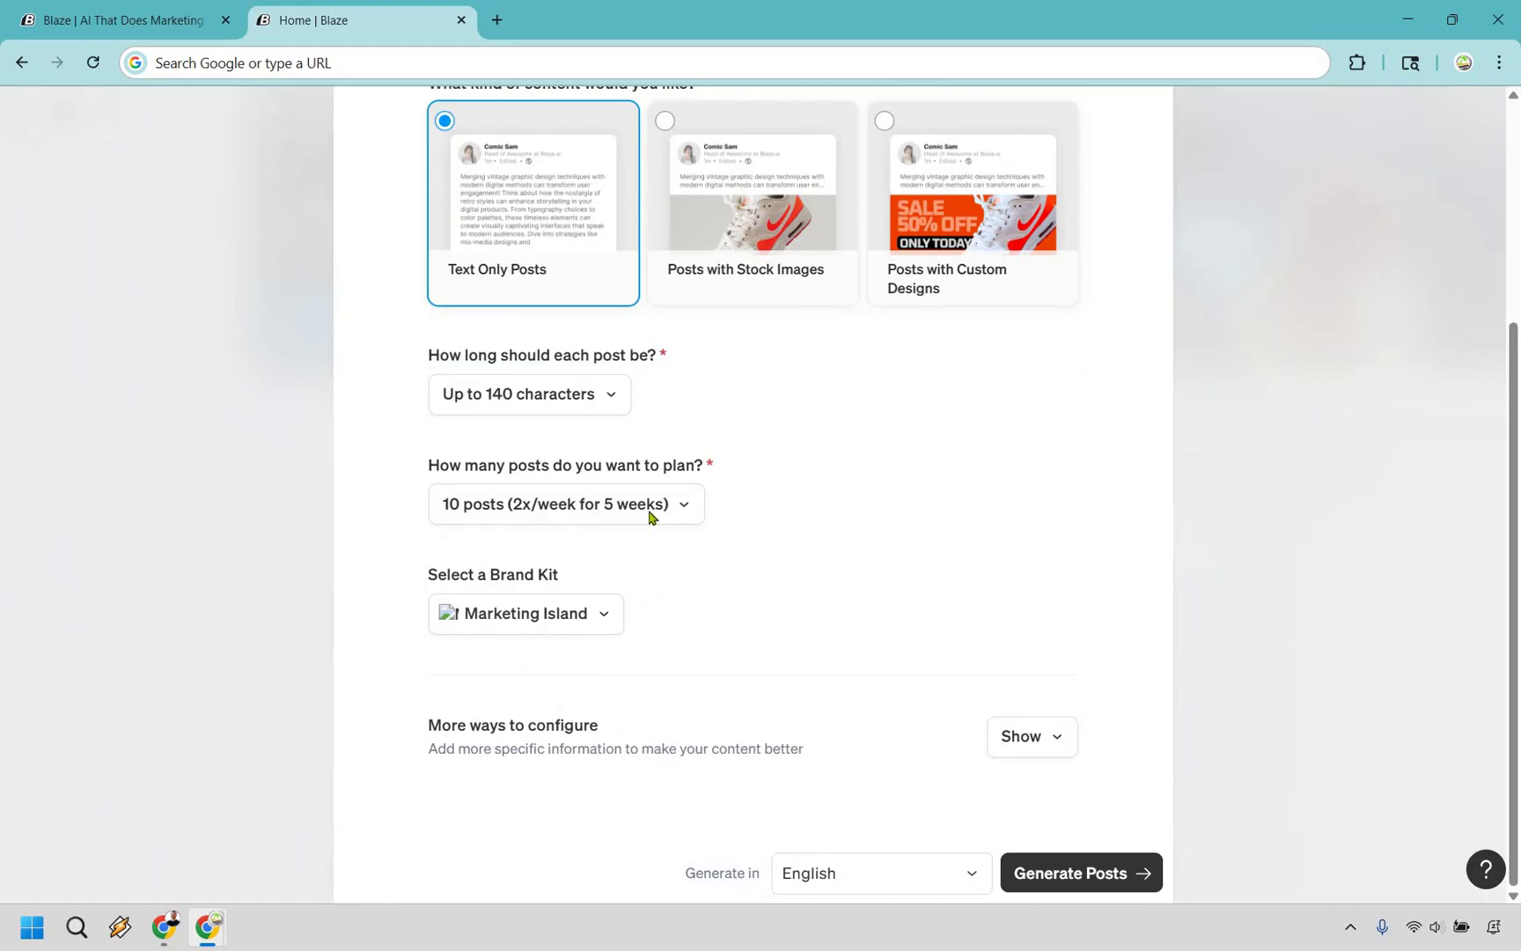
click(650, 516)
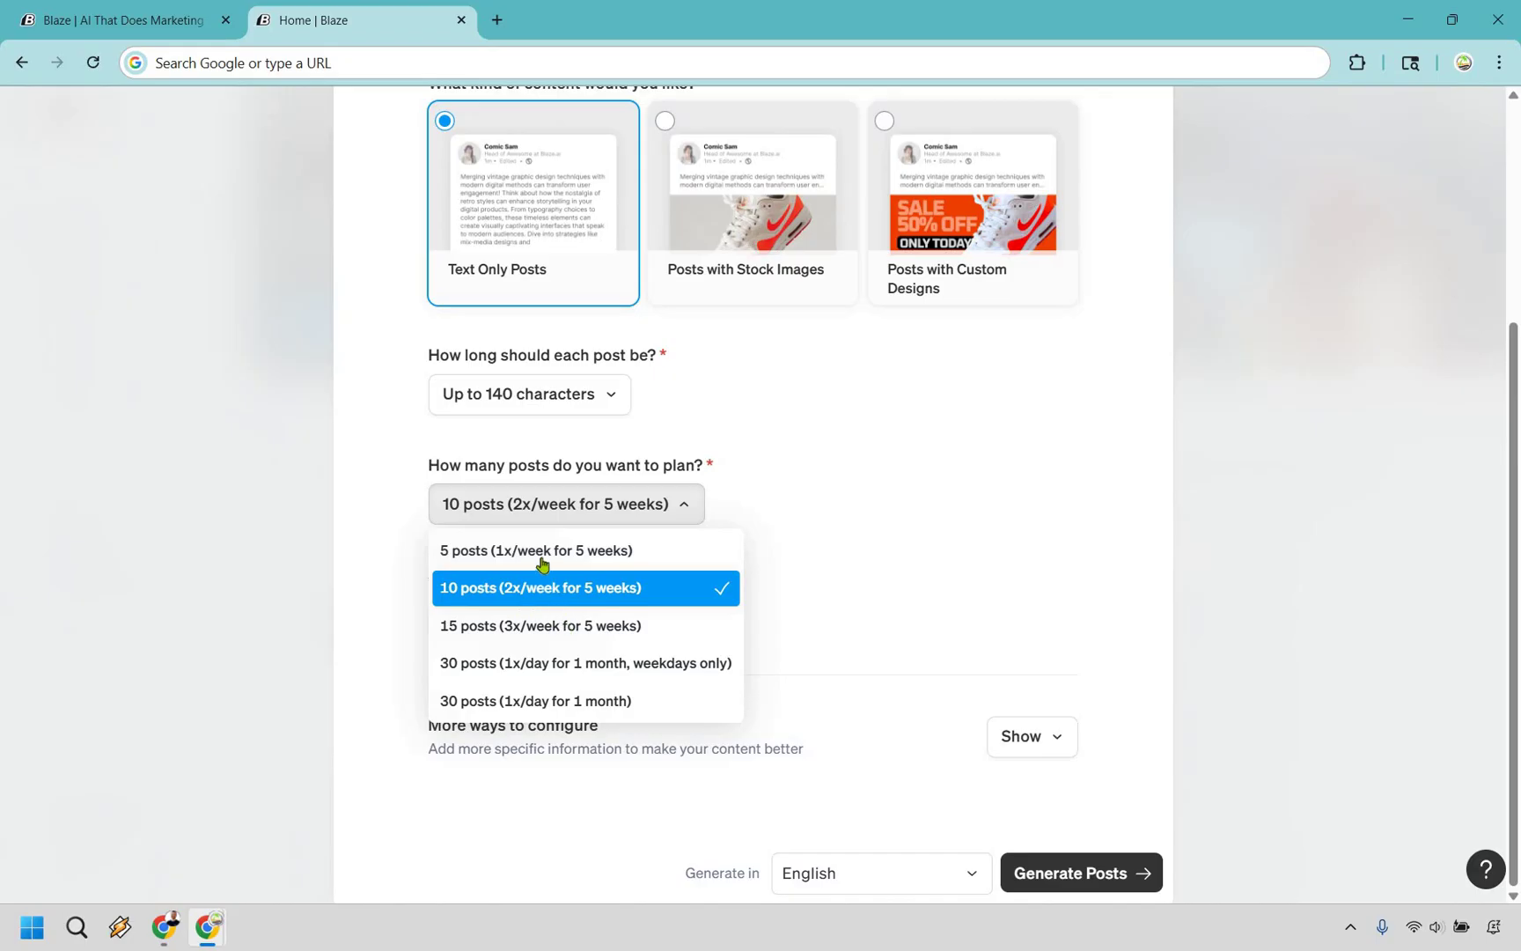
click(620, 541)
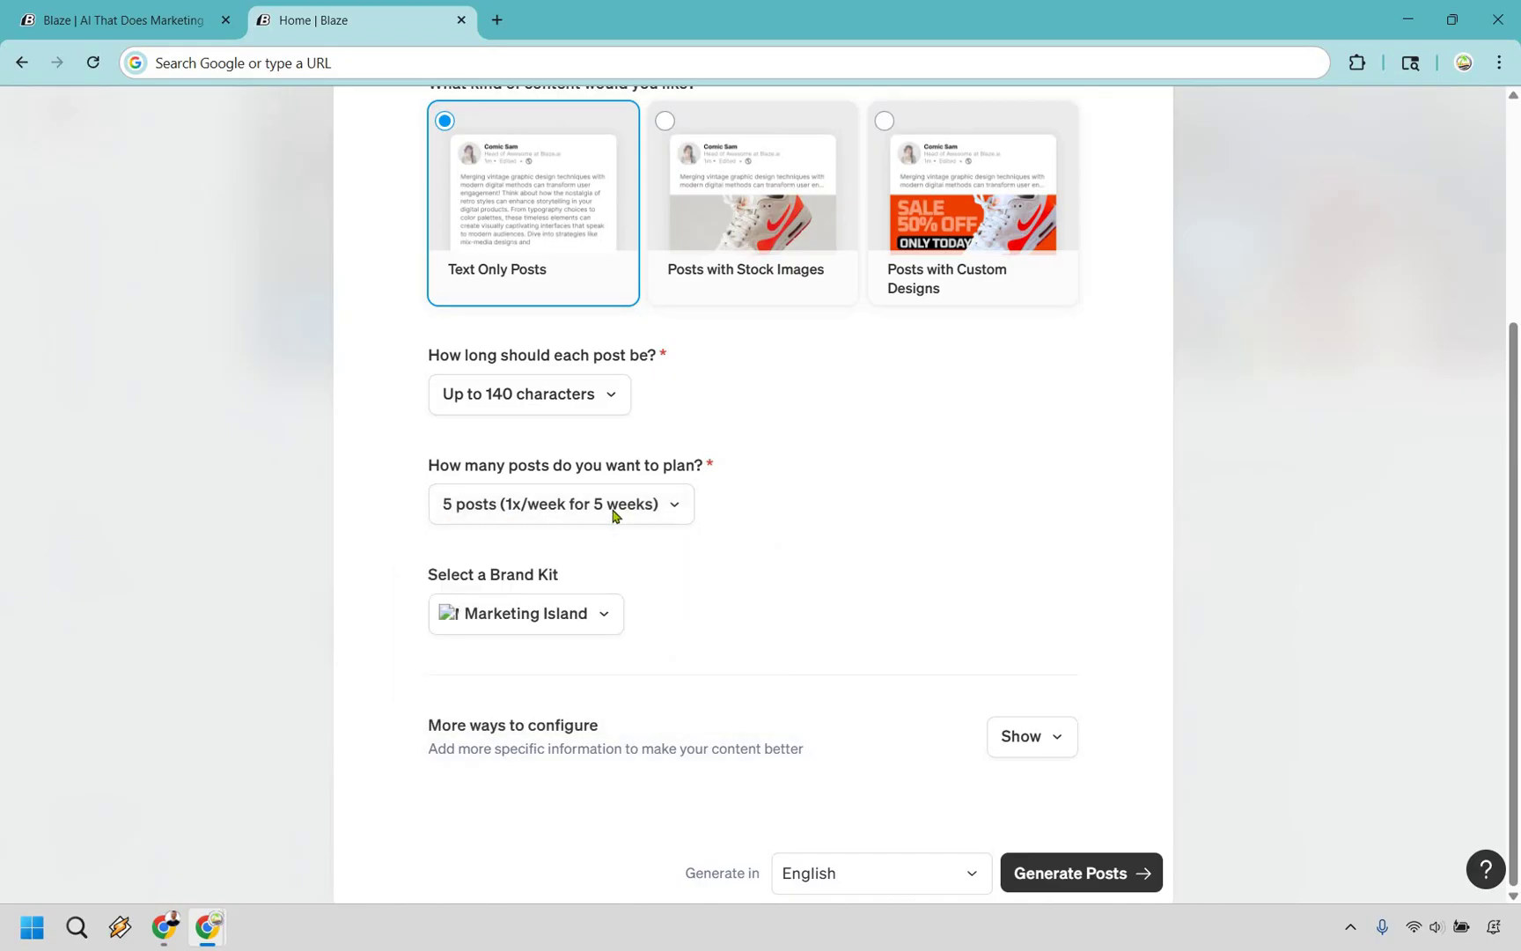
click(616, 506)
key(Return)
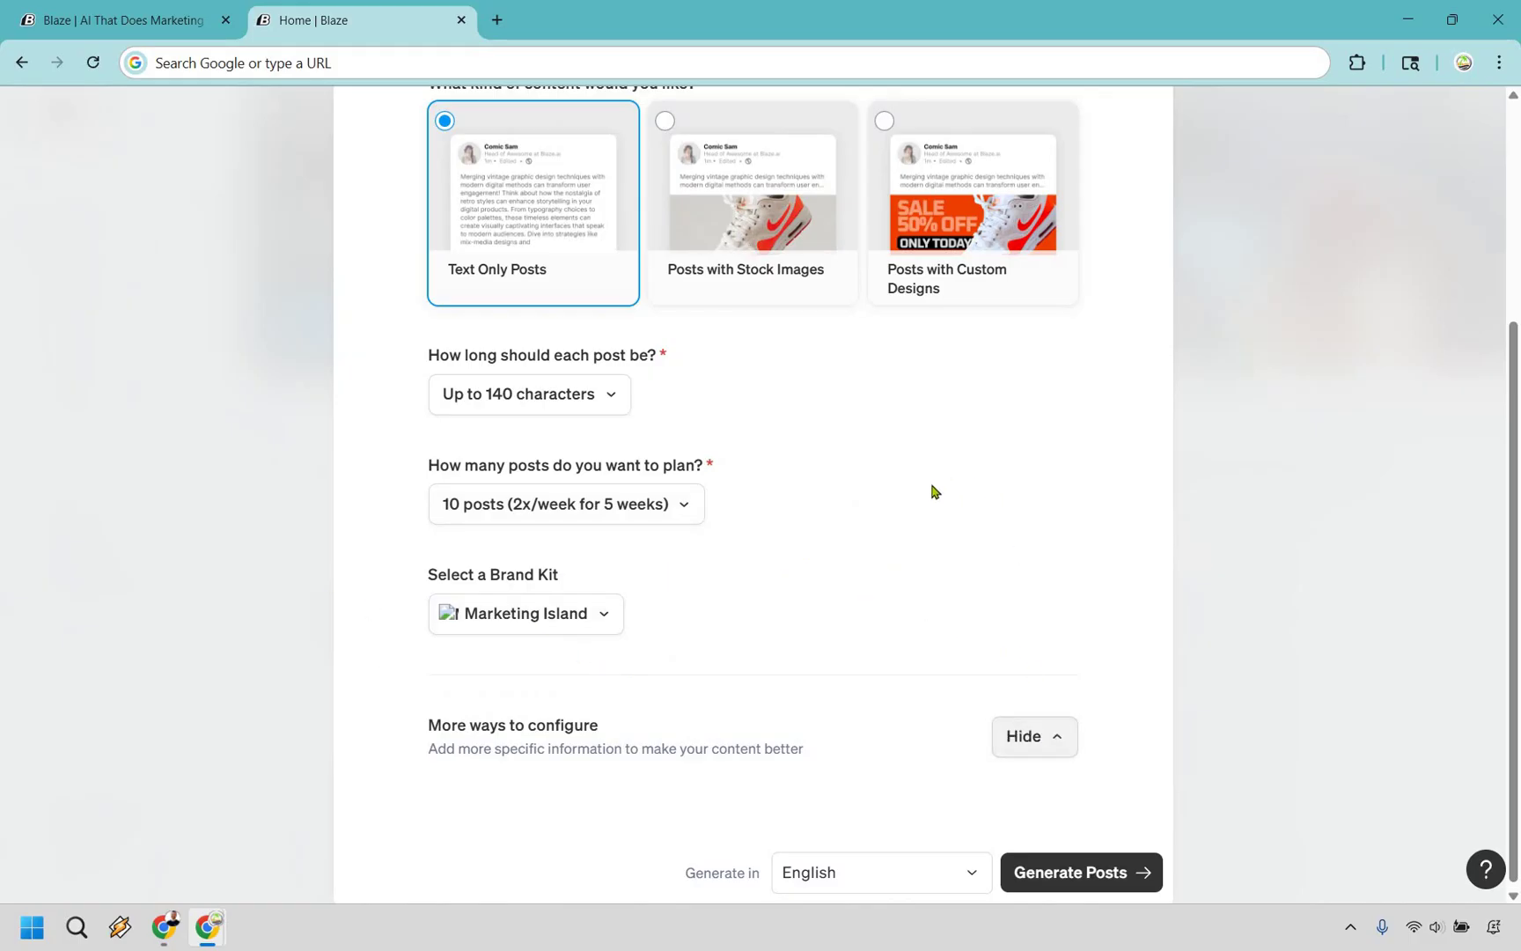
scroll(641, 821, down, 2)
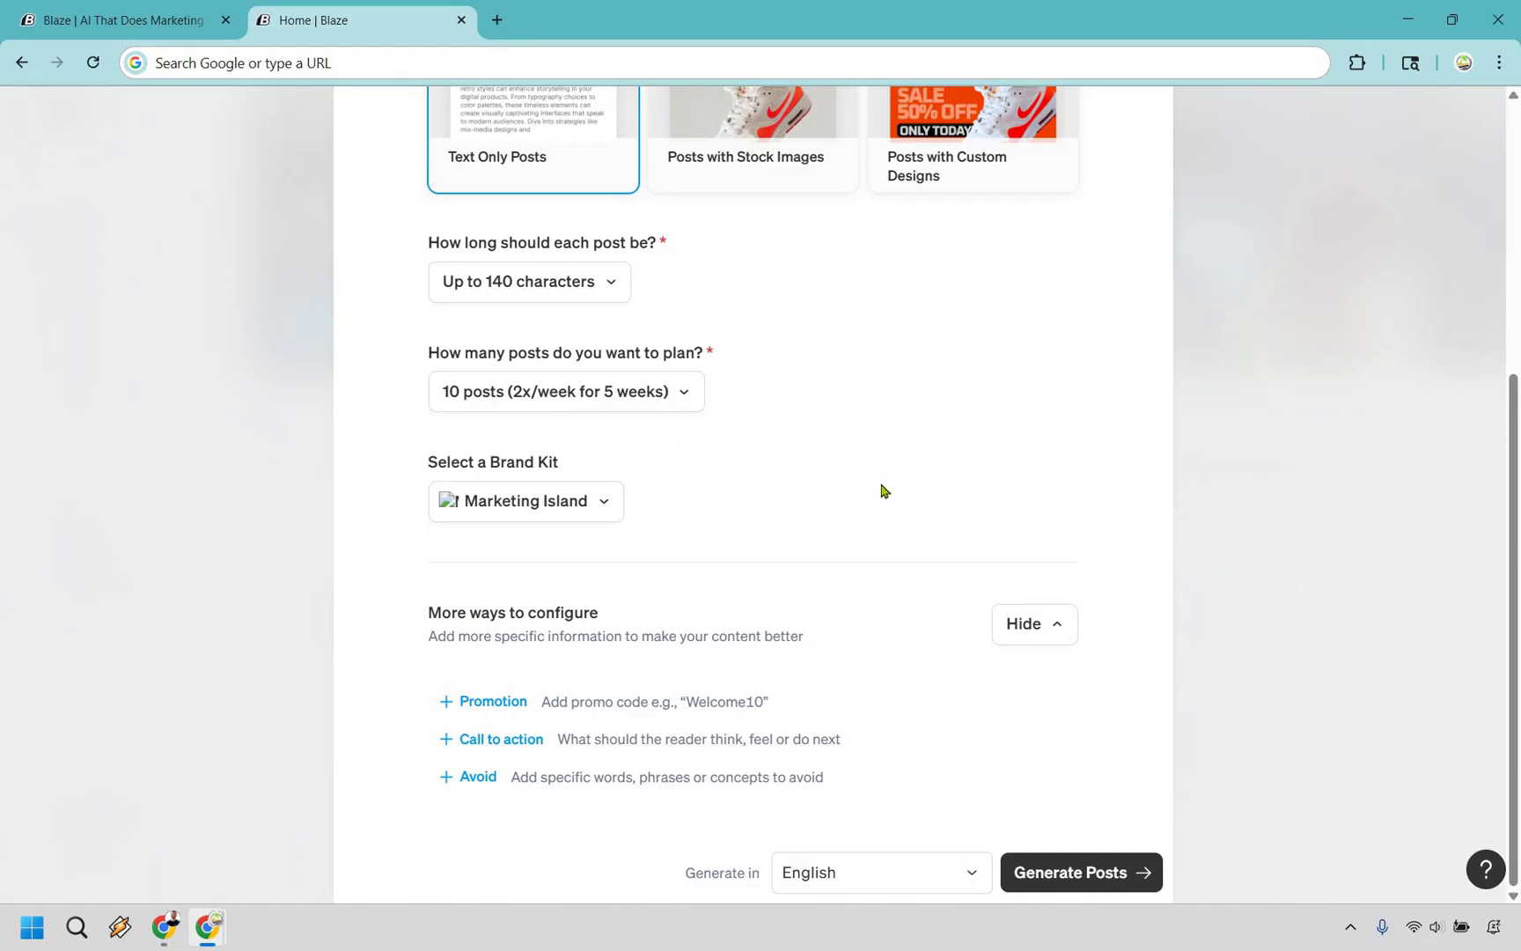
- Generate the golf posts and review the captions, starting with 'Golf demands precision, patience, and mental fortitude'
click(1082, 873)
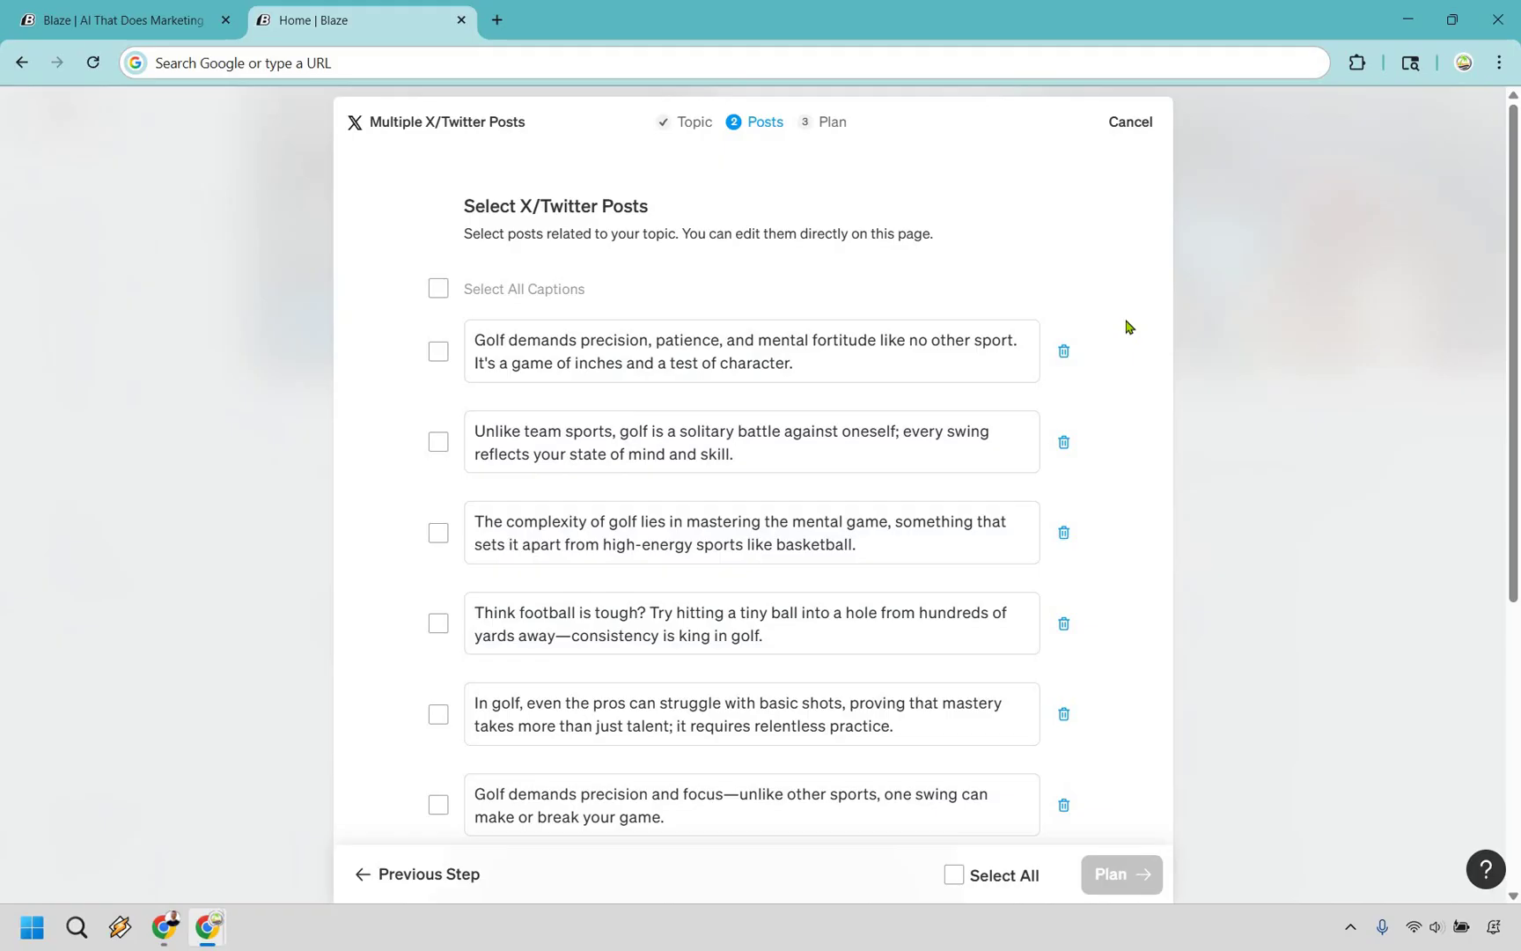
scroll(767, 411, down, 1)
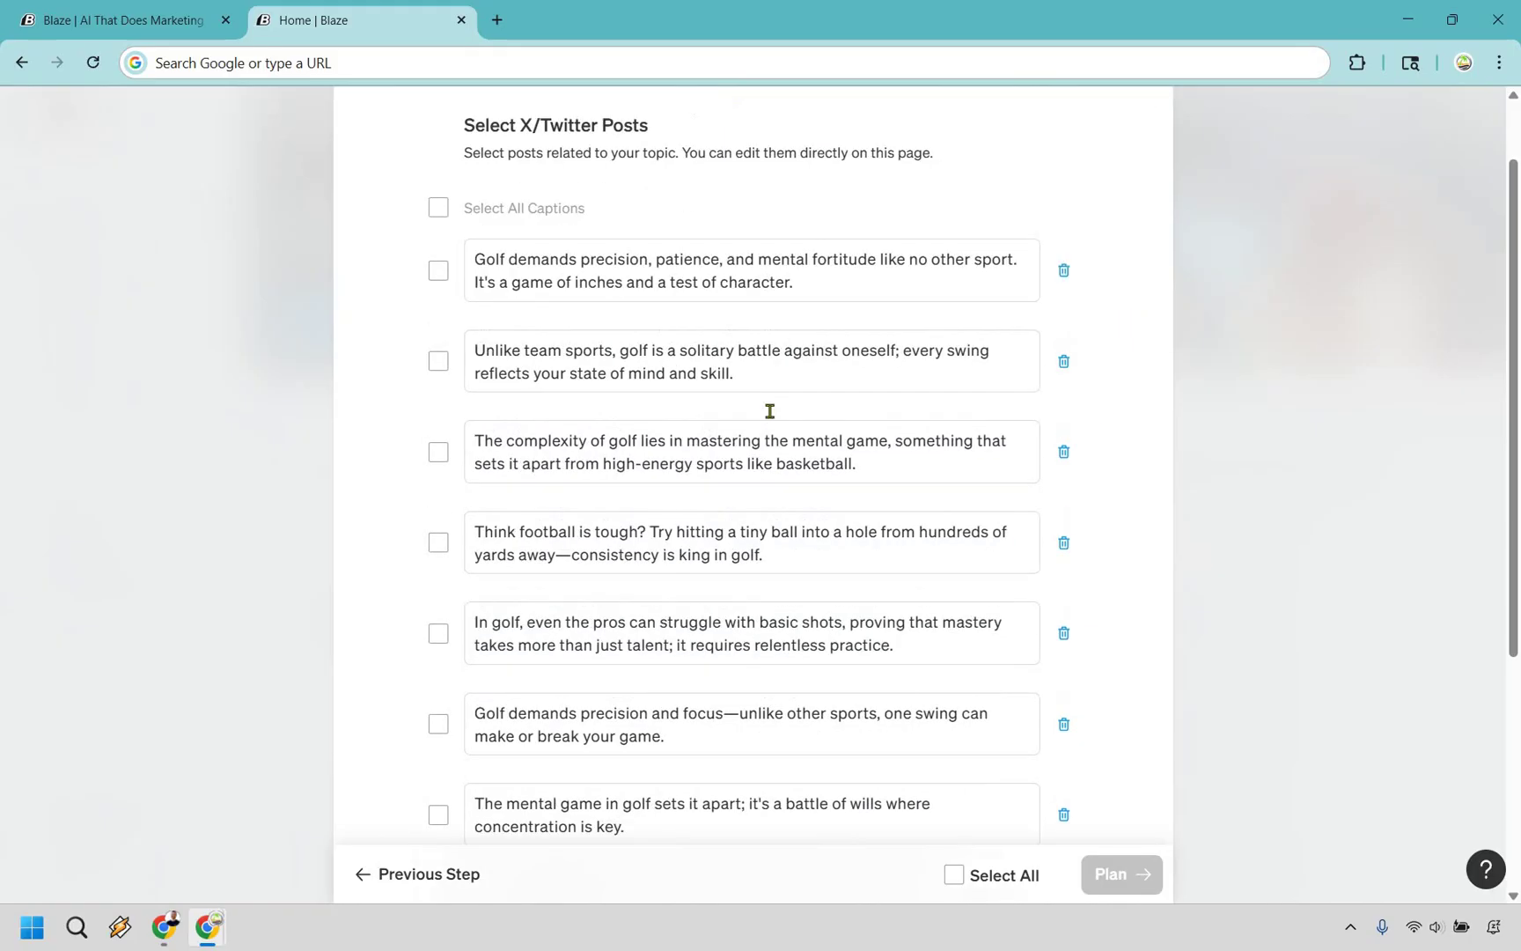
scroll(800, 386, down, 4)
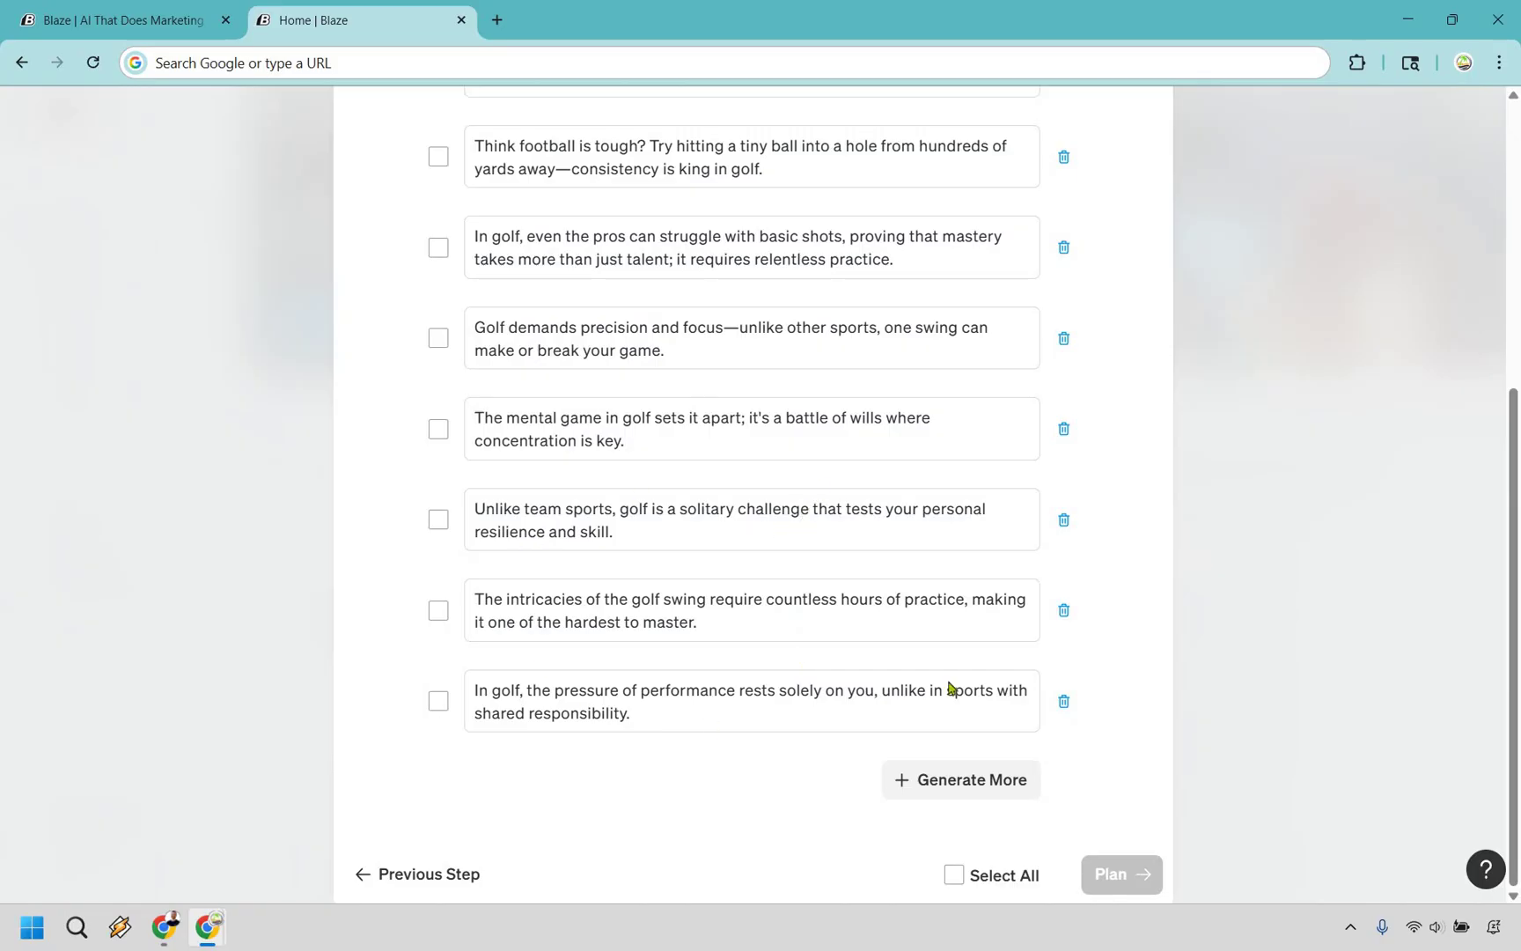
scroll(1012, 528, up, 5)
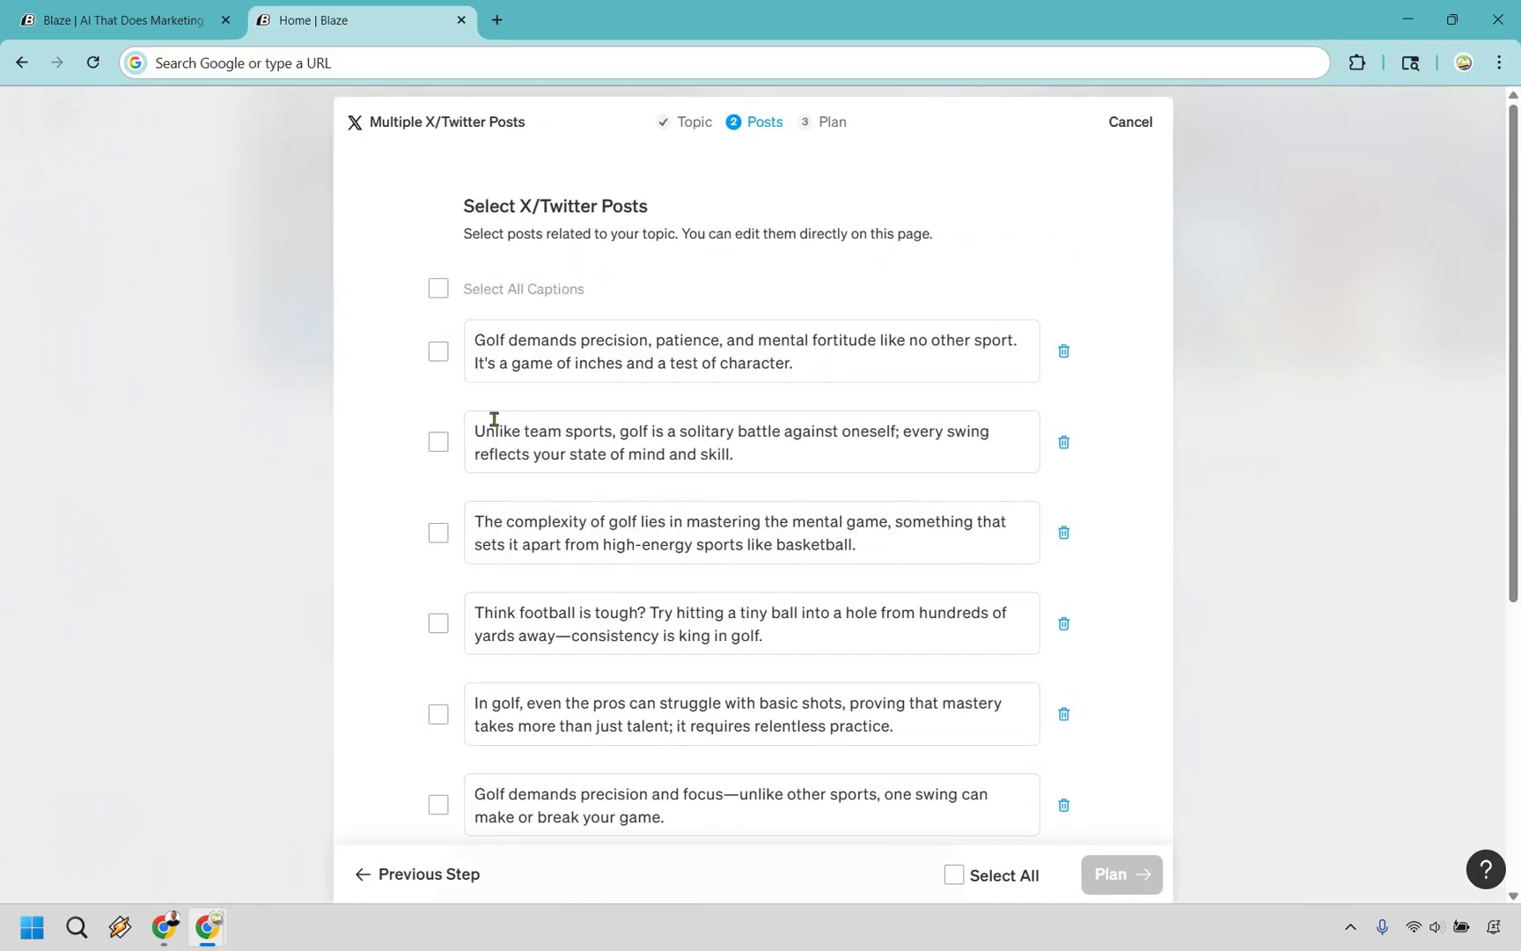
- Plan the first two golf captions for June 20 under the campaign name 'Golf'
click(438, 352)
click(436, 442)
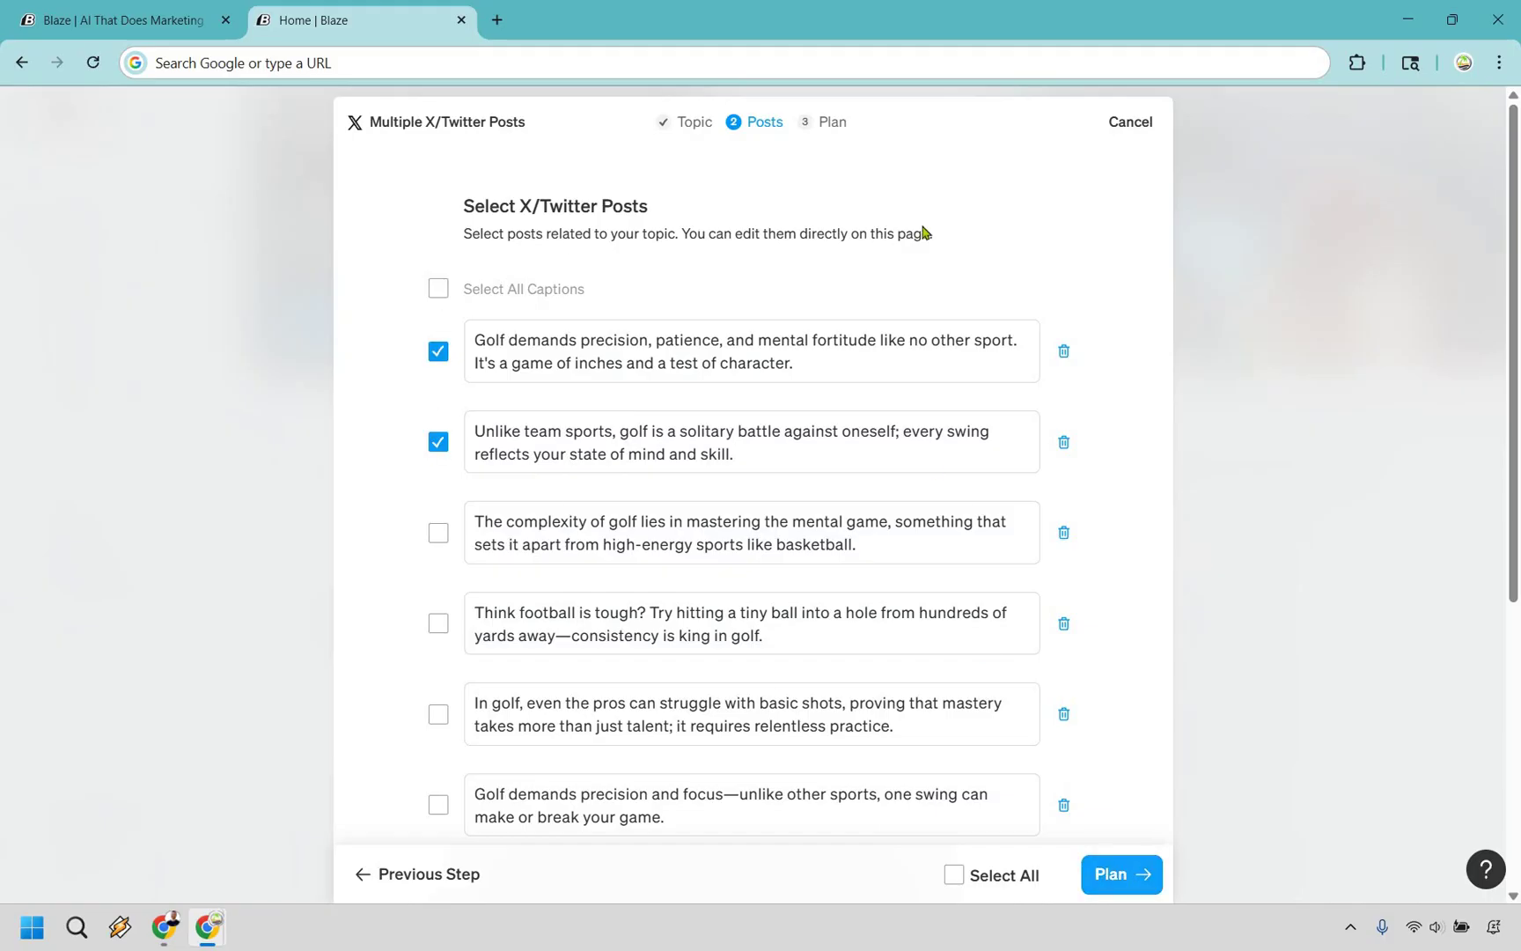
click(1121, 874)
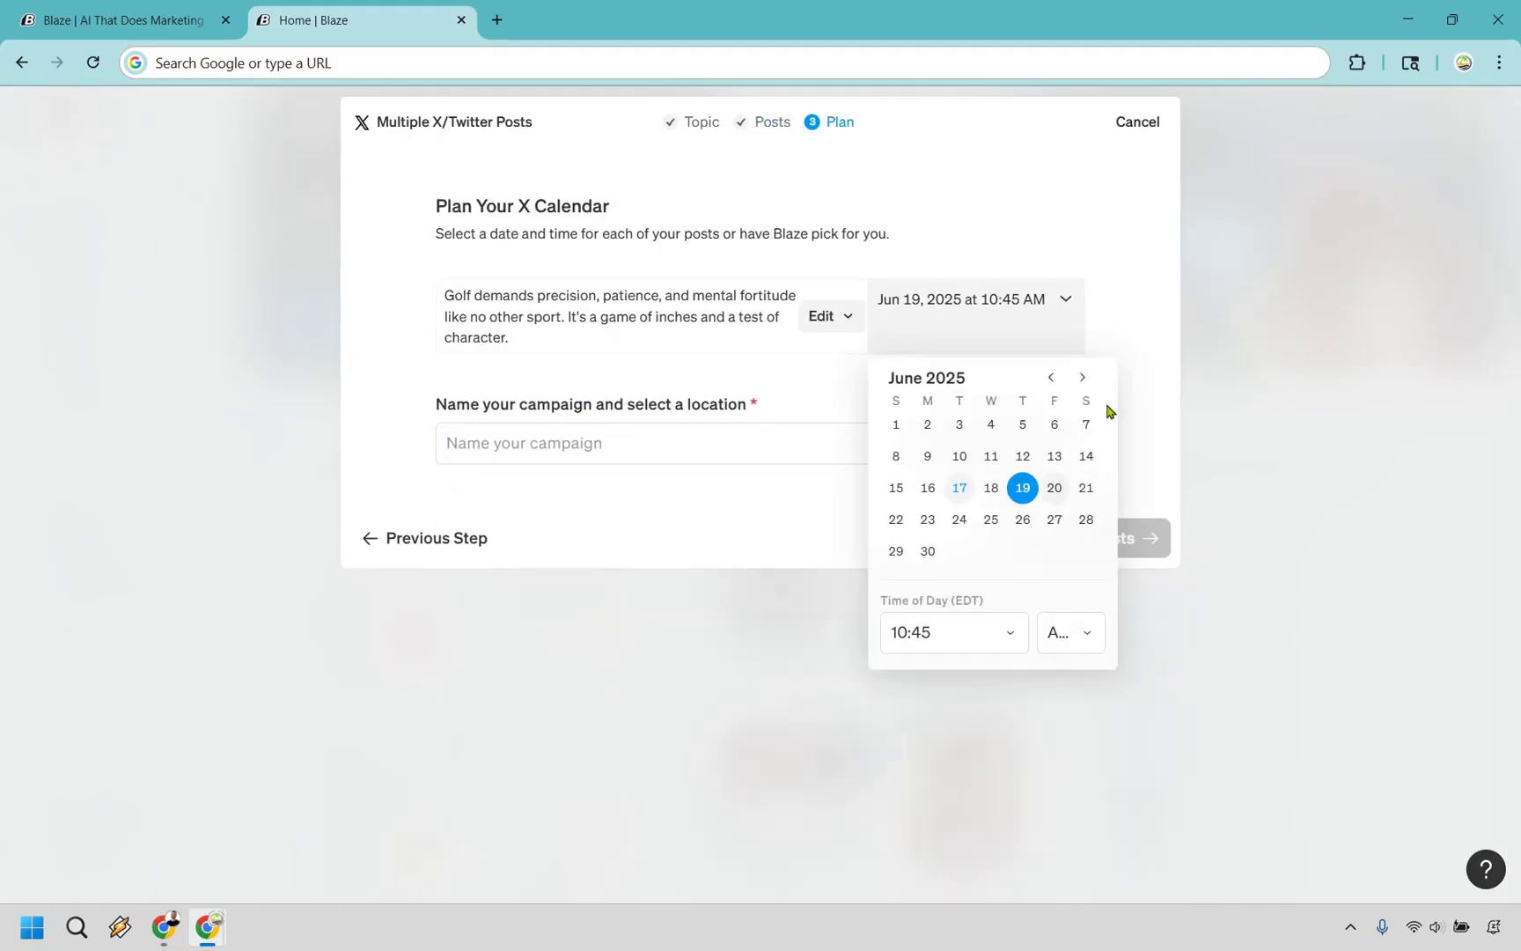
click(1053, 487)
click(1124, 284)
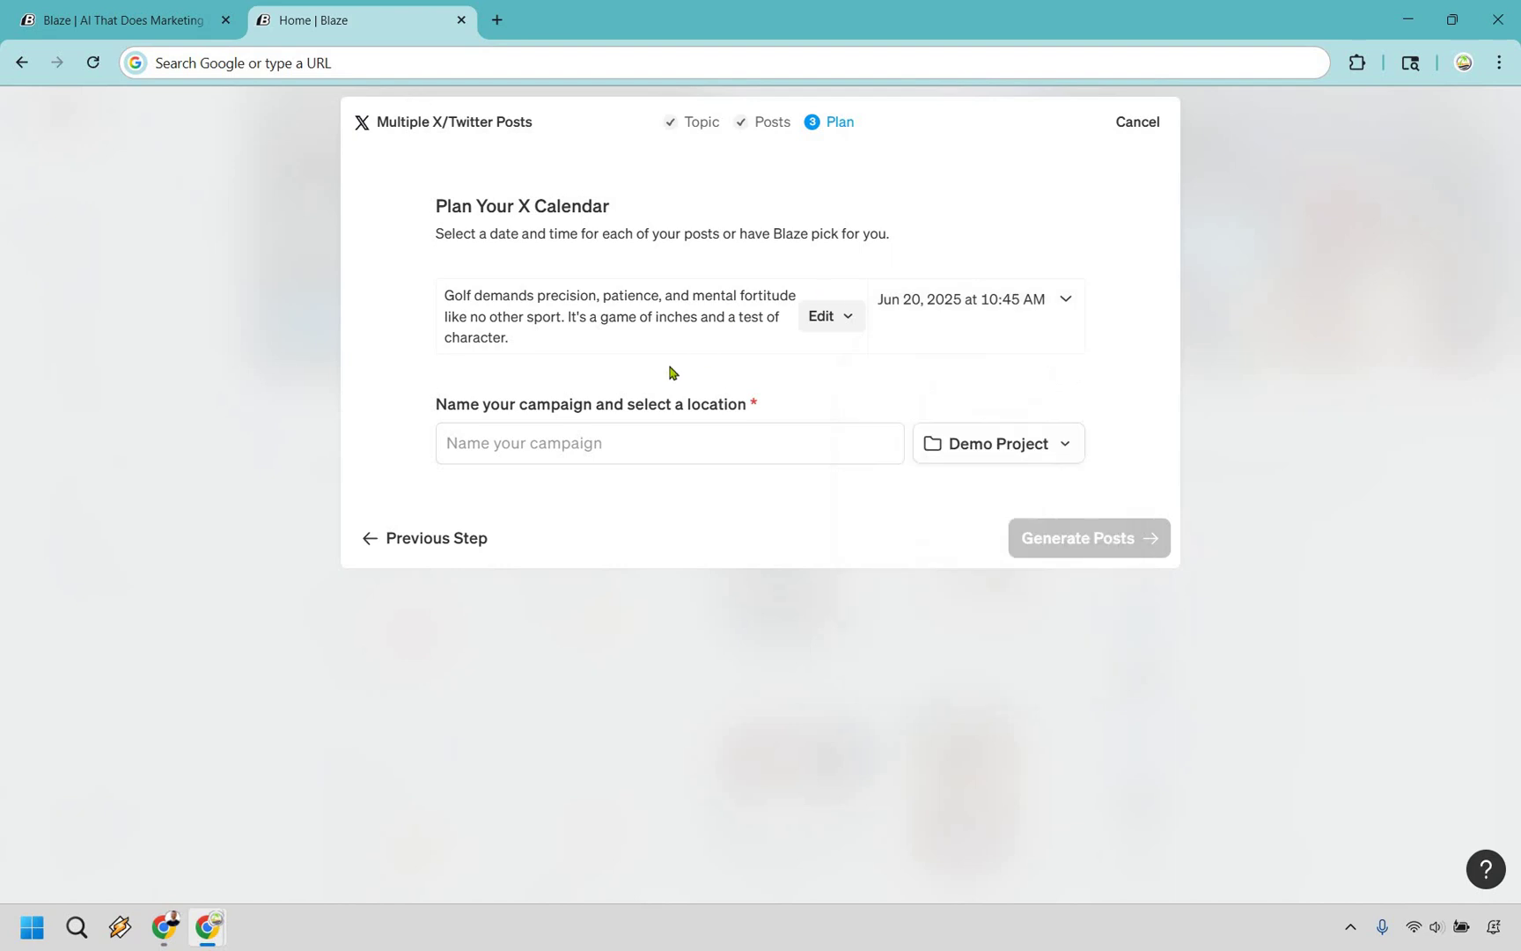
click(553, 438)
text(Golf)
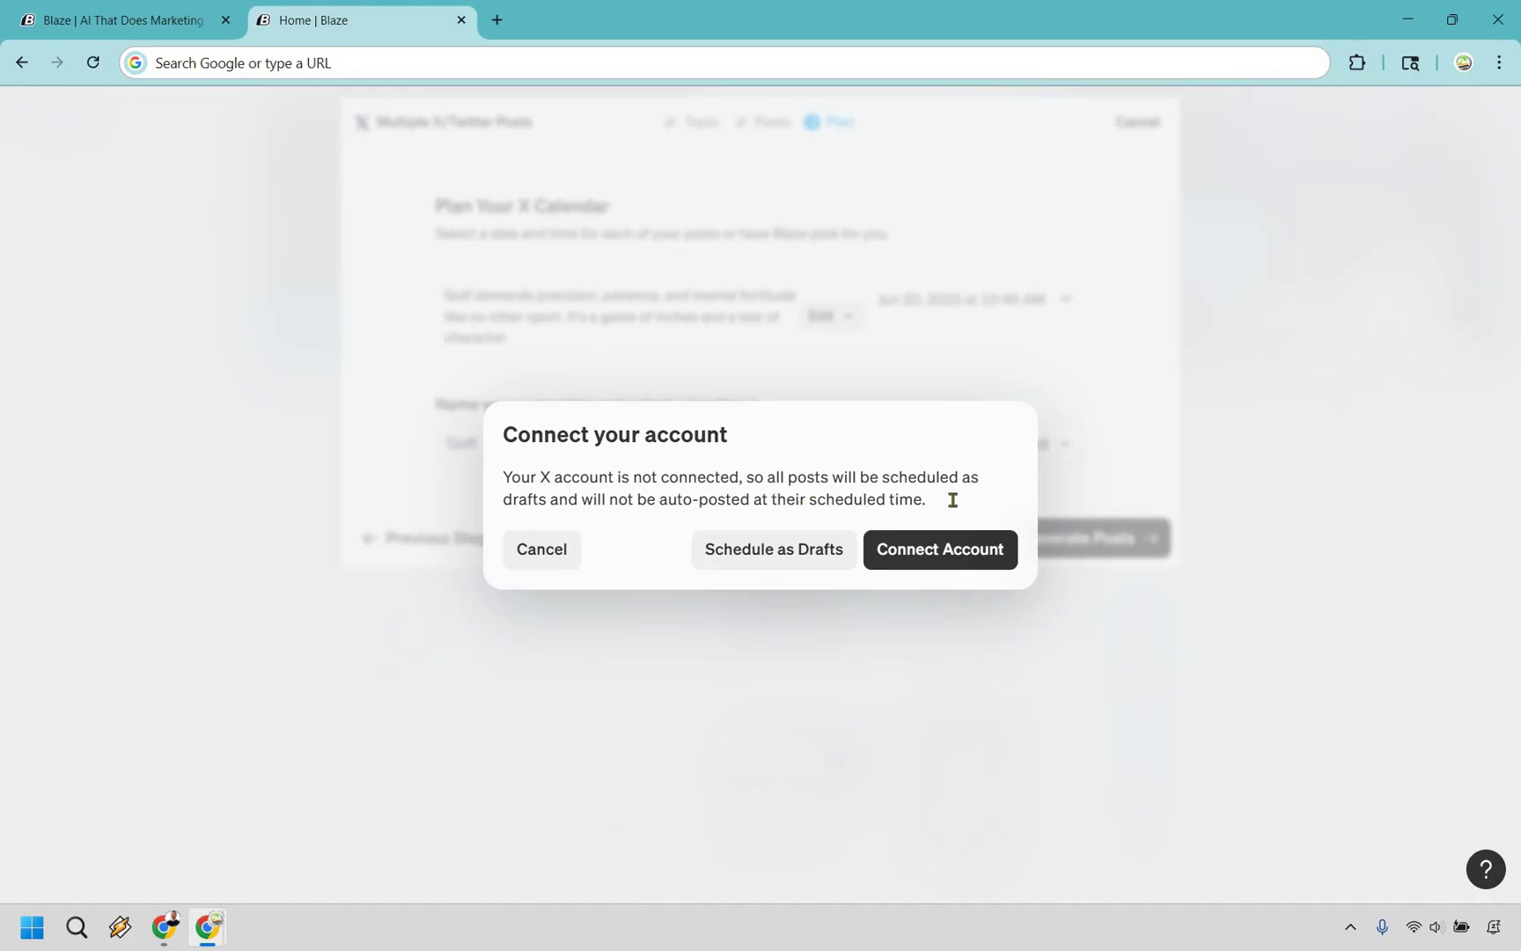
- Schedule the golf X post as a draft for Jun 20 at 10:45am, then open it for editing
click(763, 555)
scroll(1311, 268, down, 6)
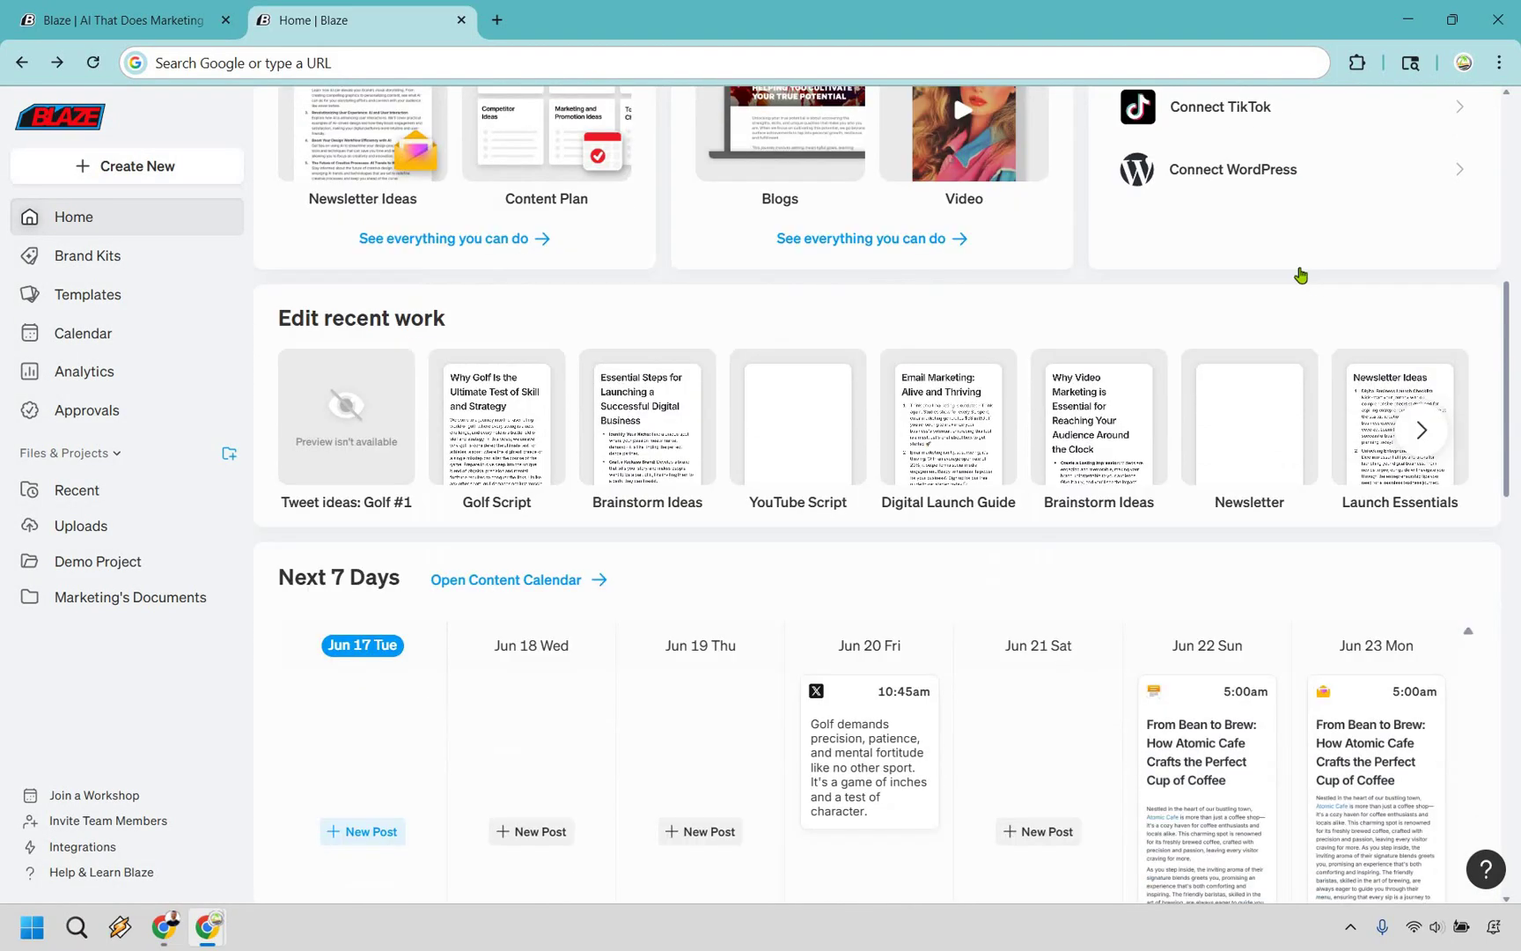
scroll(1301, 275, down, 2)
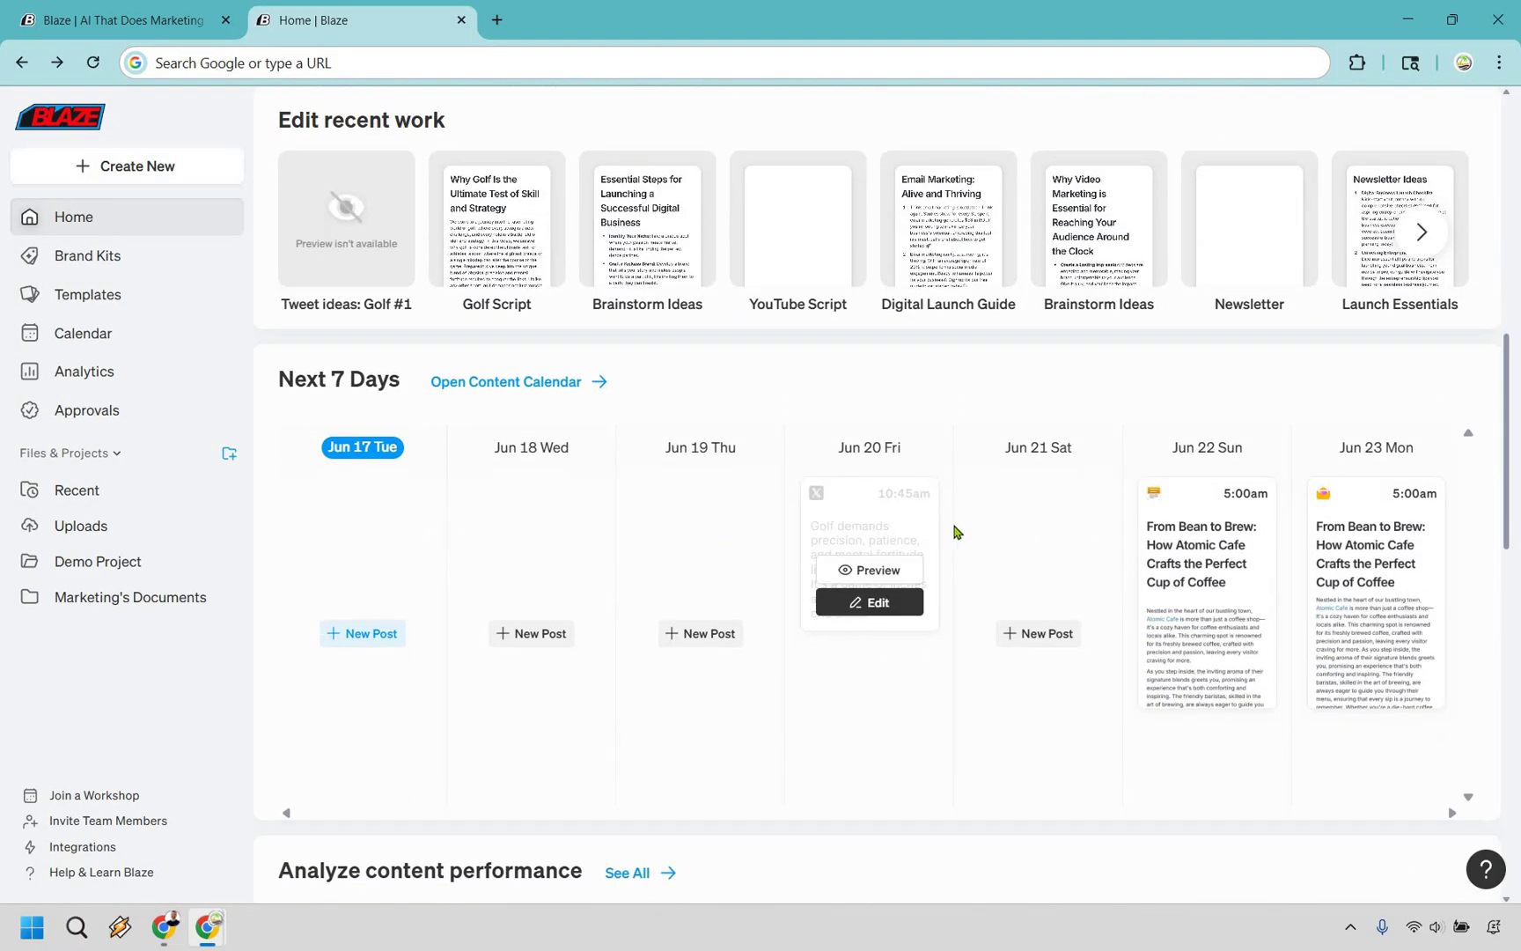
click(872, 607)
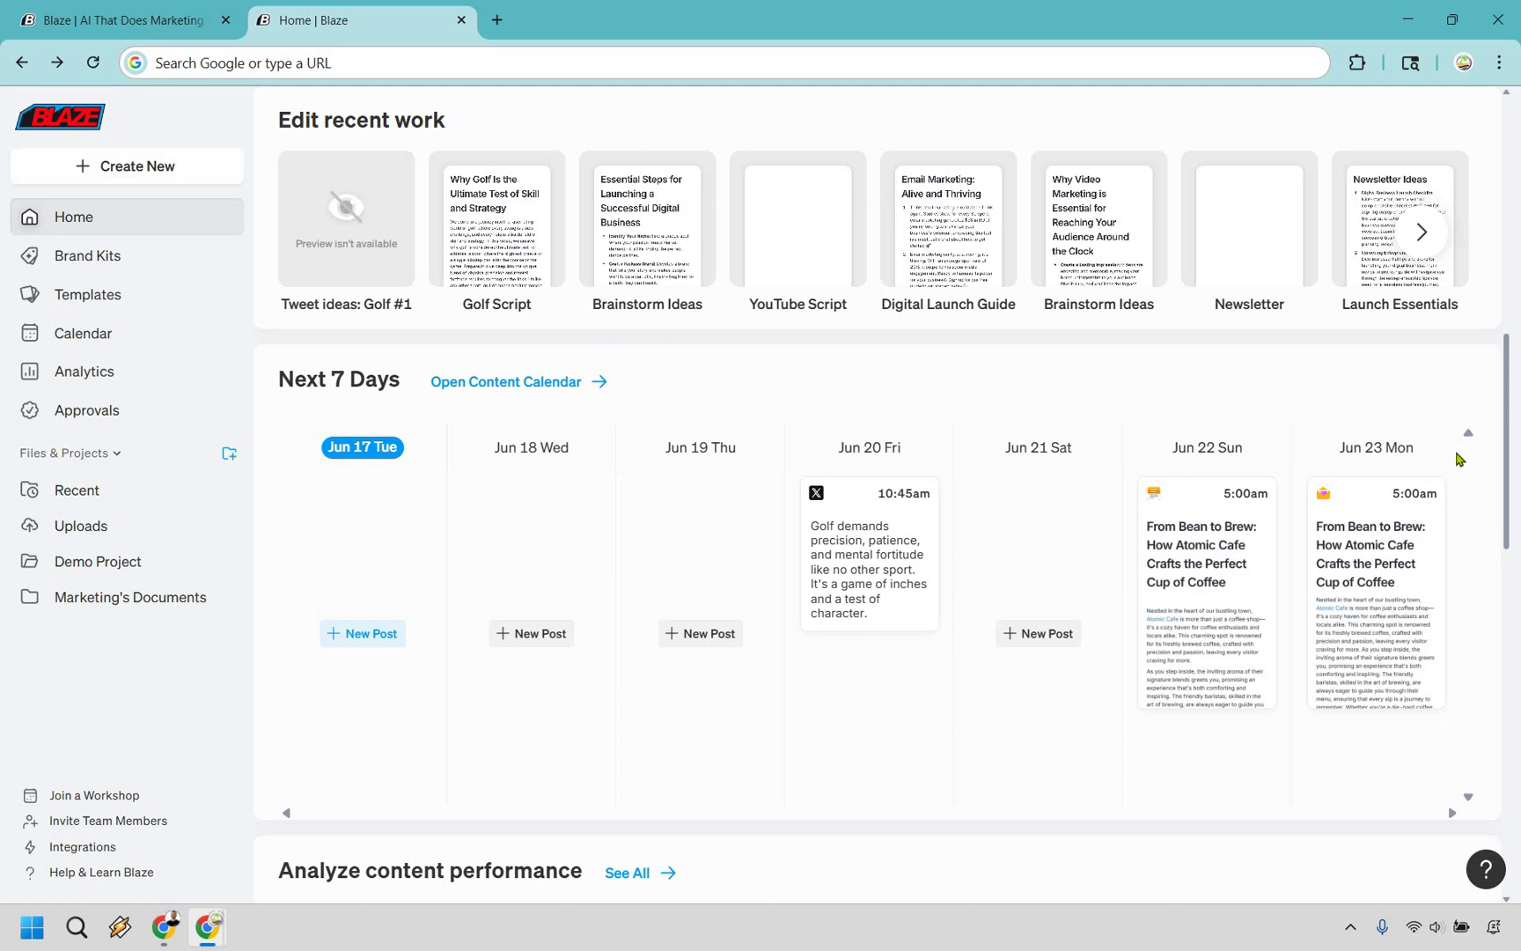
- Leave the Home dashboard for the browser tab showing Blaze's 'AI That Does Marketing For You' landing page
scroll(1461, 528, up, 9)
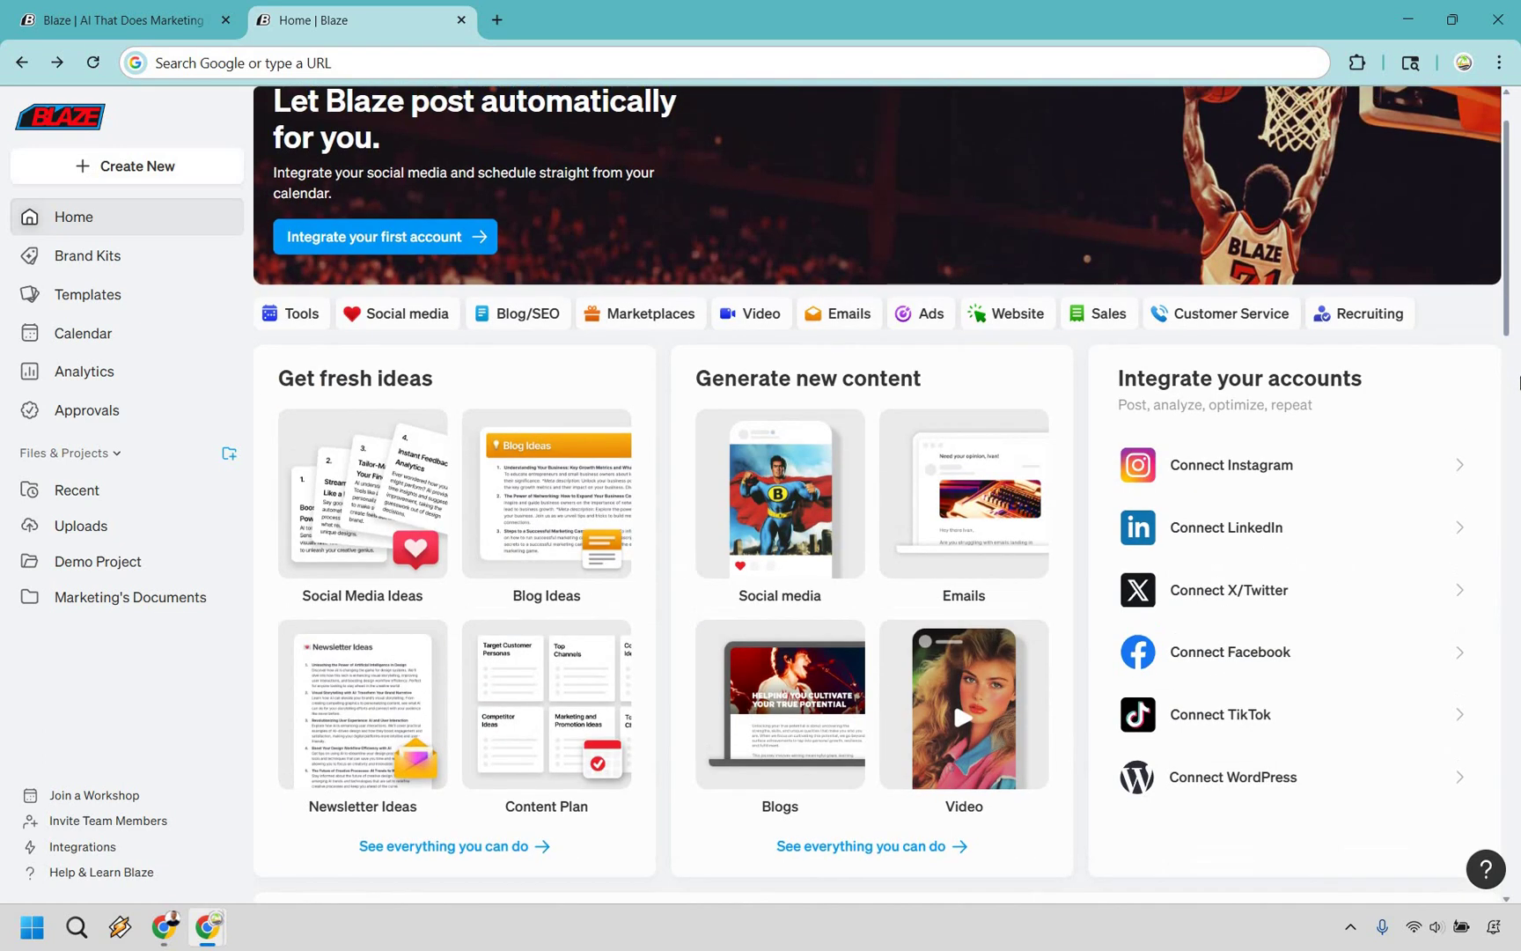
scroll(1518, 381, up, 1)
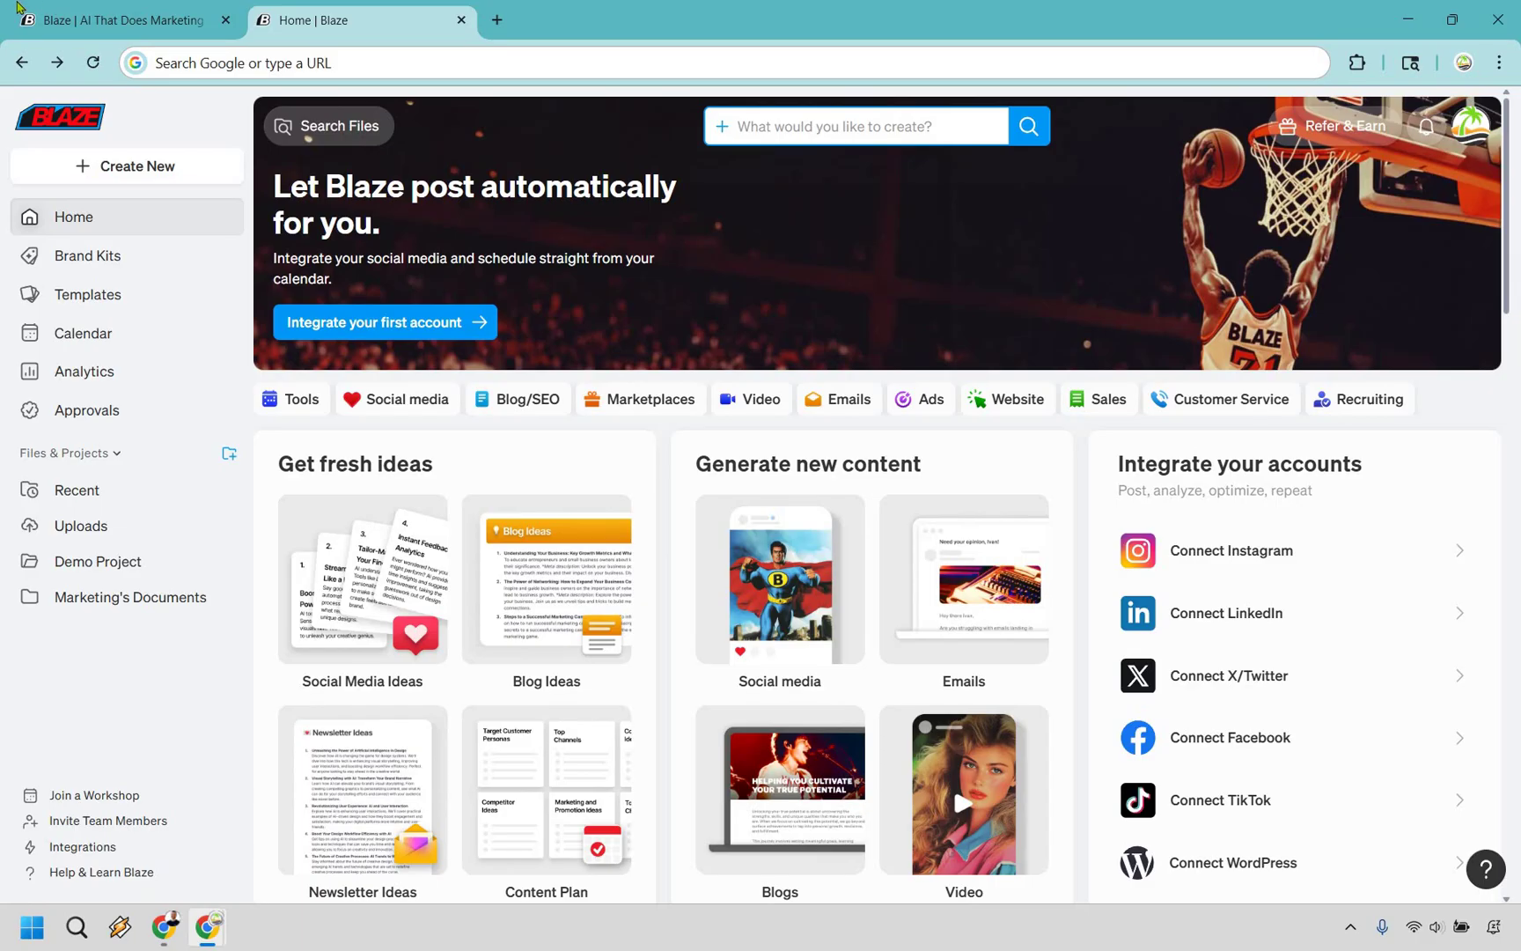
key(ctrl+shift+Tab)
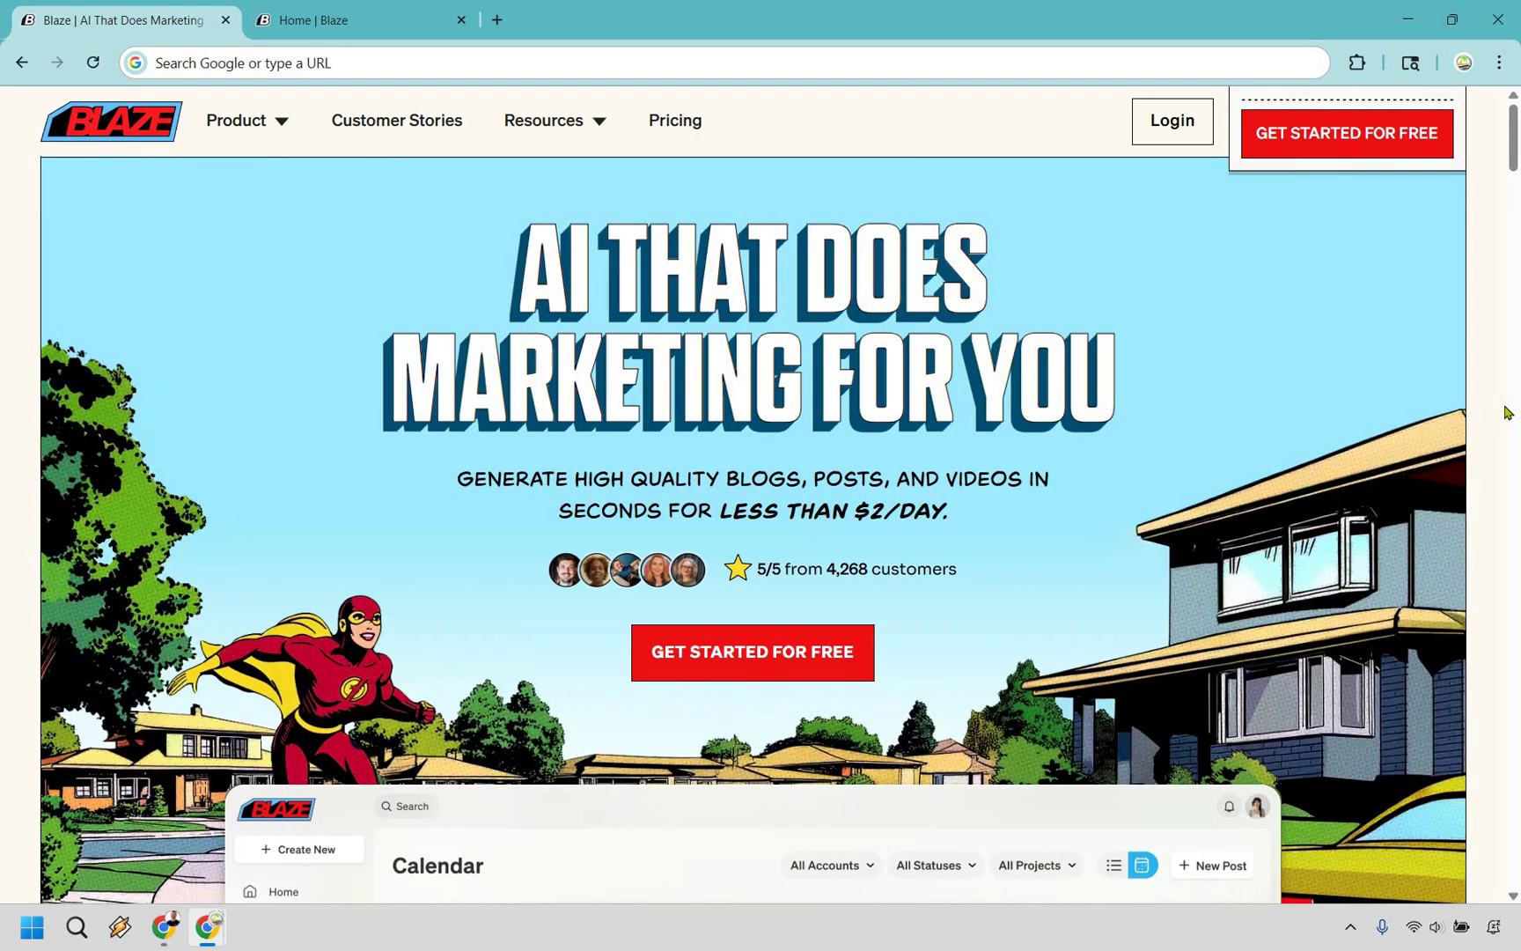